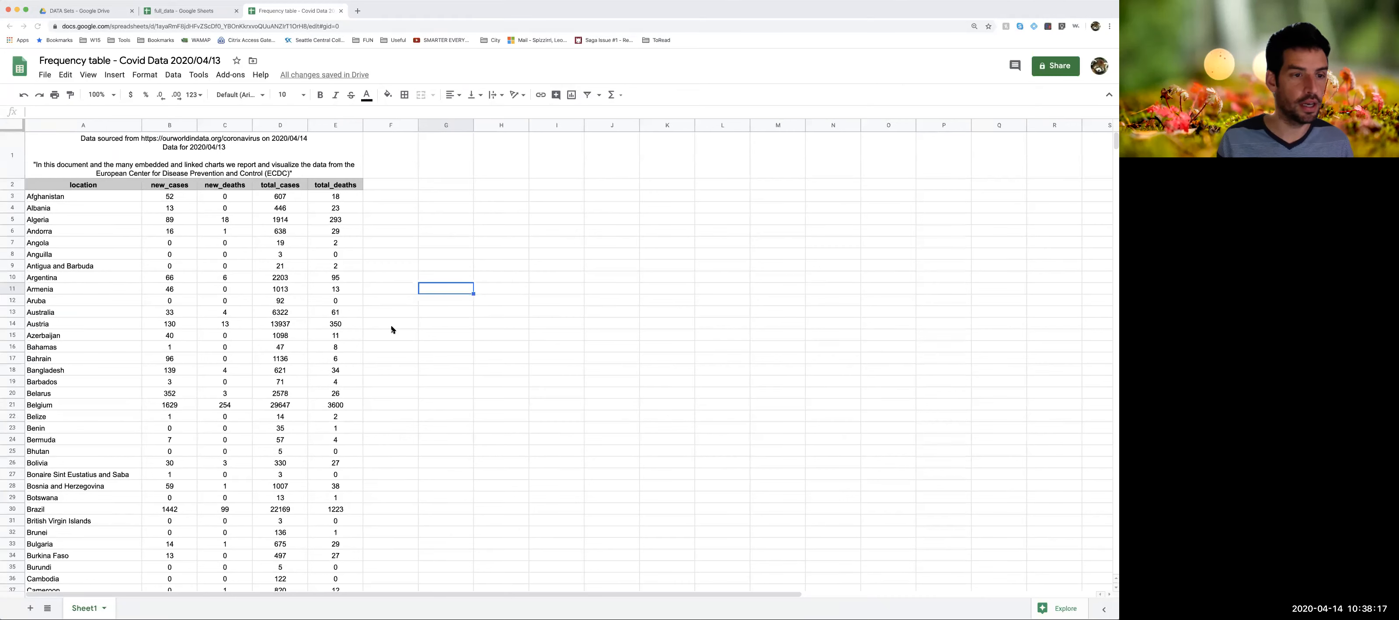
Examine the data source note in row 1 and the full extent of the location list below it
{"action": "left_click", "coordinate": [180, 158]}
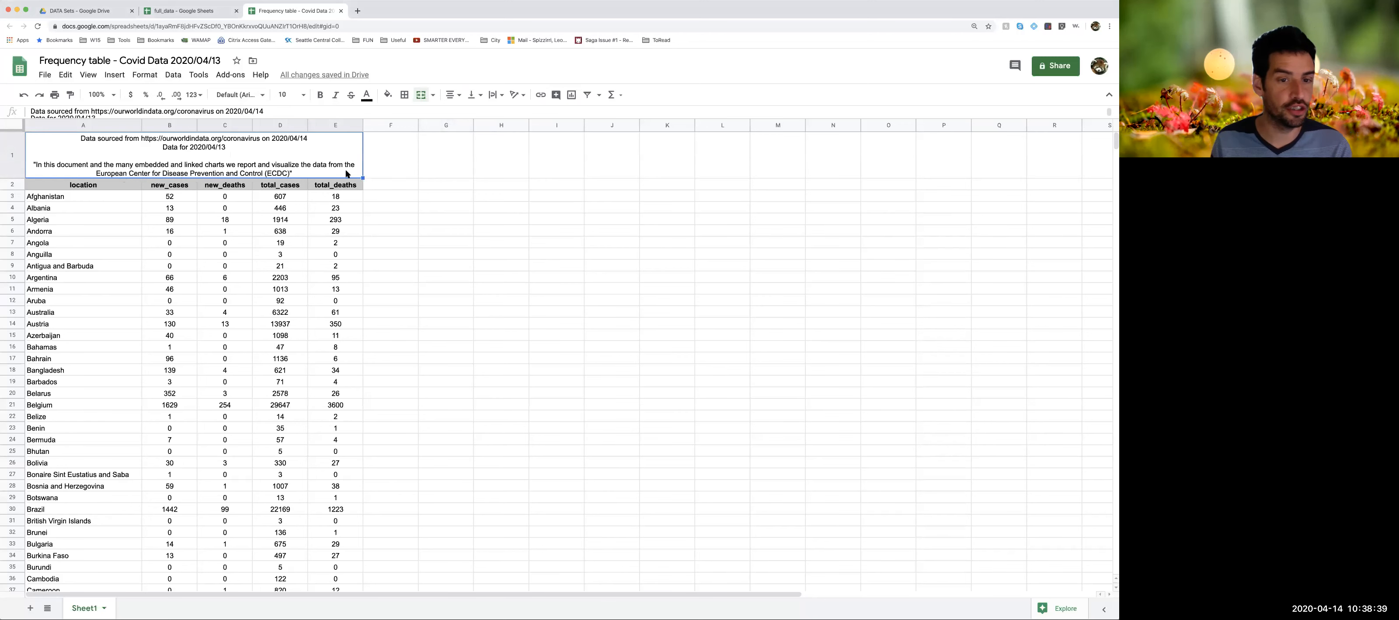
{"action": "left_click", "coordinate": [414, 159]}
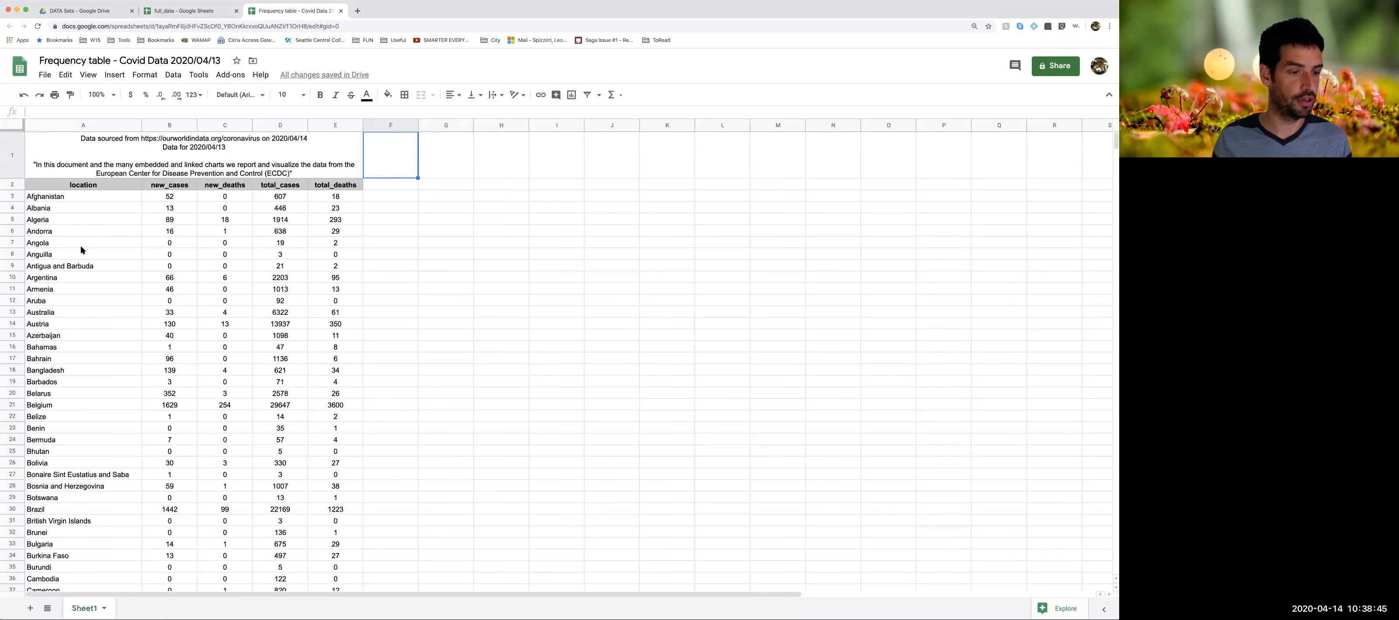
{"action": "scroll", "coordinate": [79, 246], "scroll_direction": "down", "scroll_amount": 20}
{"action": "scroll", "coordinate": [81, 250], "scroll_direction": "down", "scroll_amount": 15}
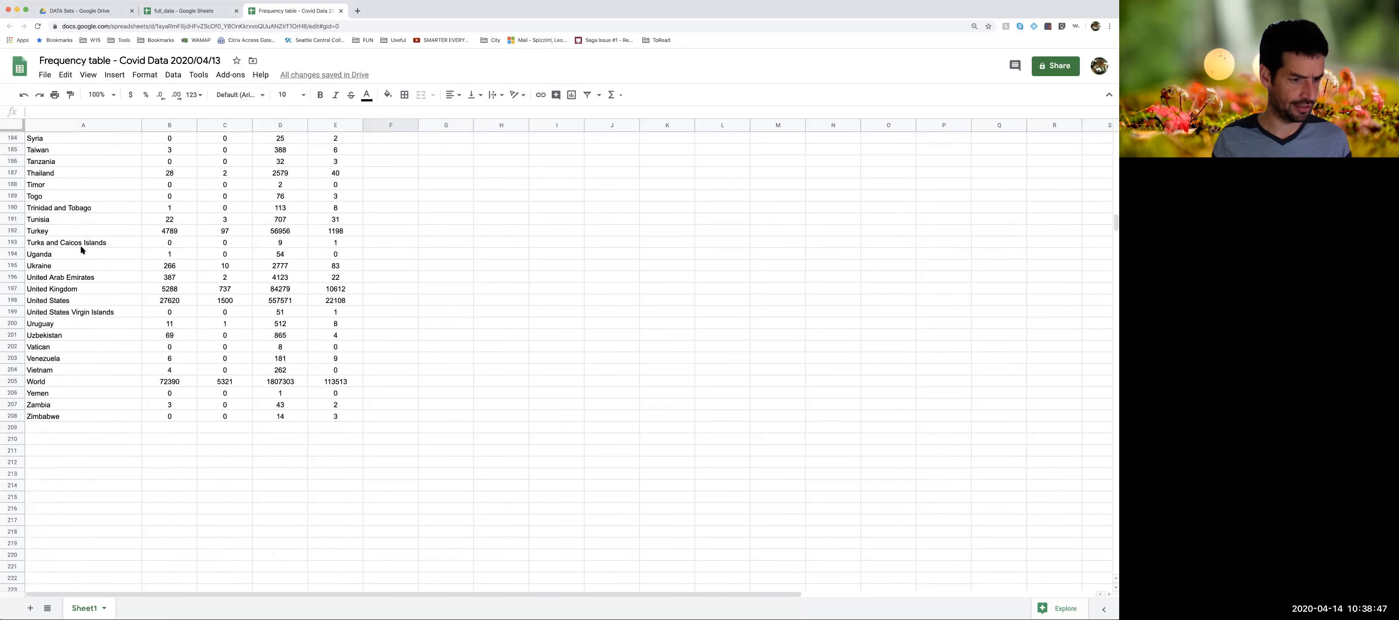
{"action": "scroll", "coordinate": [81, 250], "scroll_direction": "up", "scroll_amount": 20}
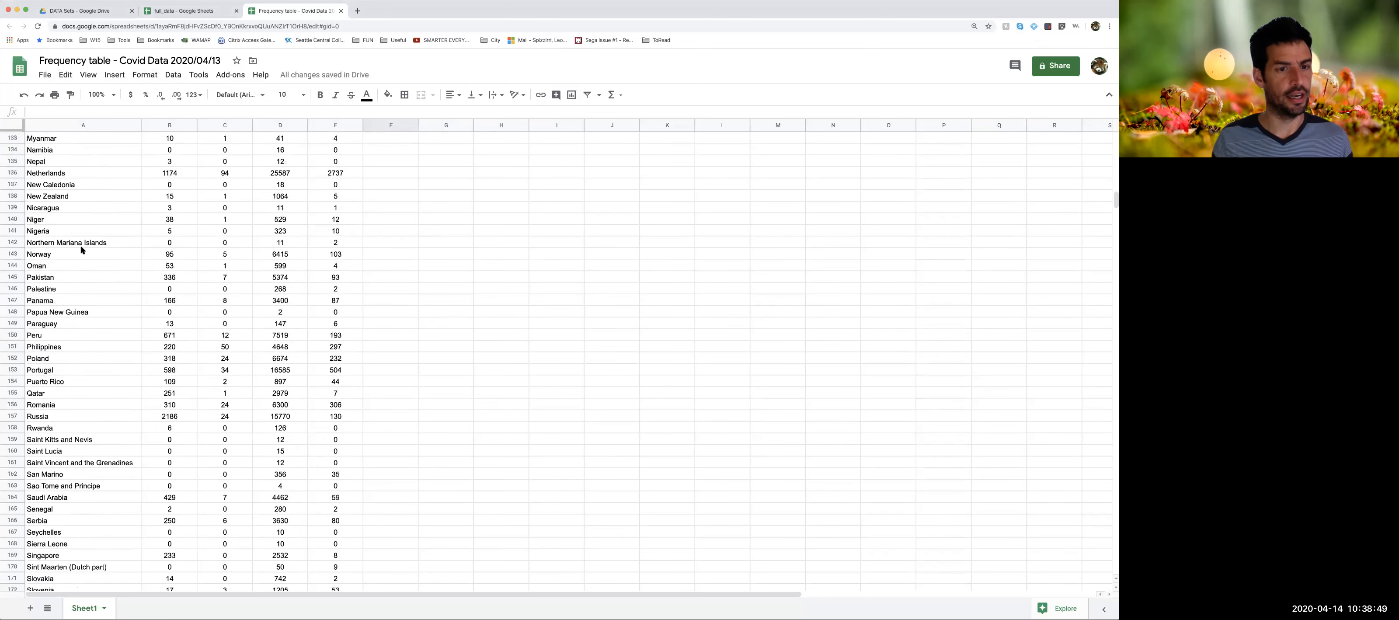
{"action": "scroll", "coordinate": [81, 249], "scroll_direction": "up", "scroll_amount": 5}
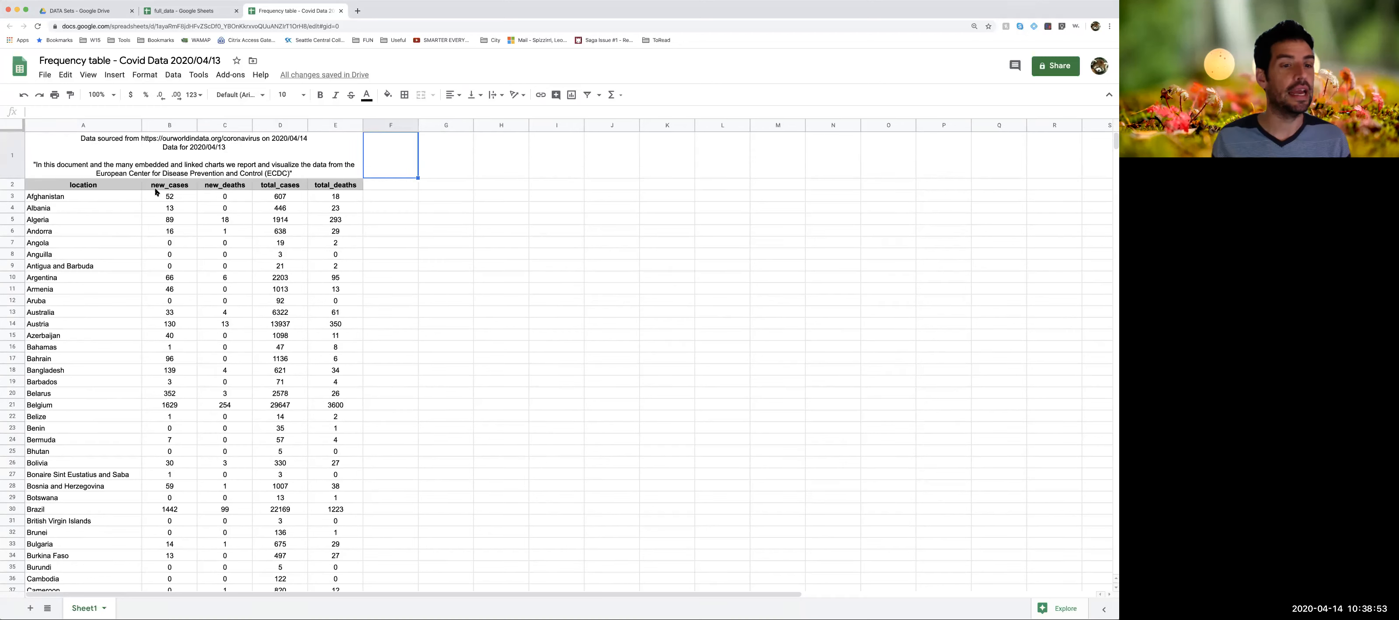
Check which date the data covers in the source note in row 1
{"action": "left_click", "coordinate": [208, 149]}
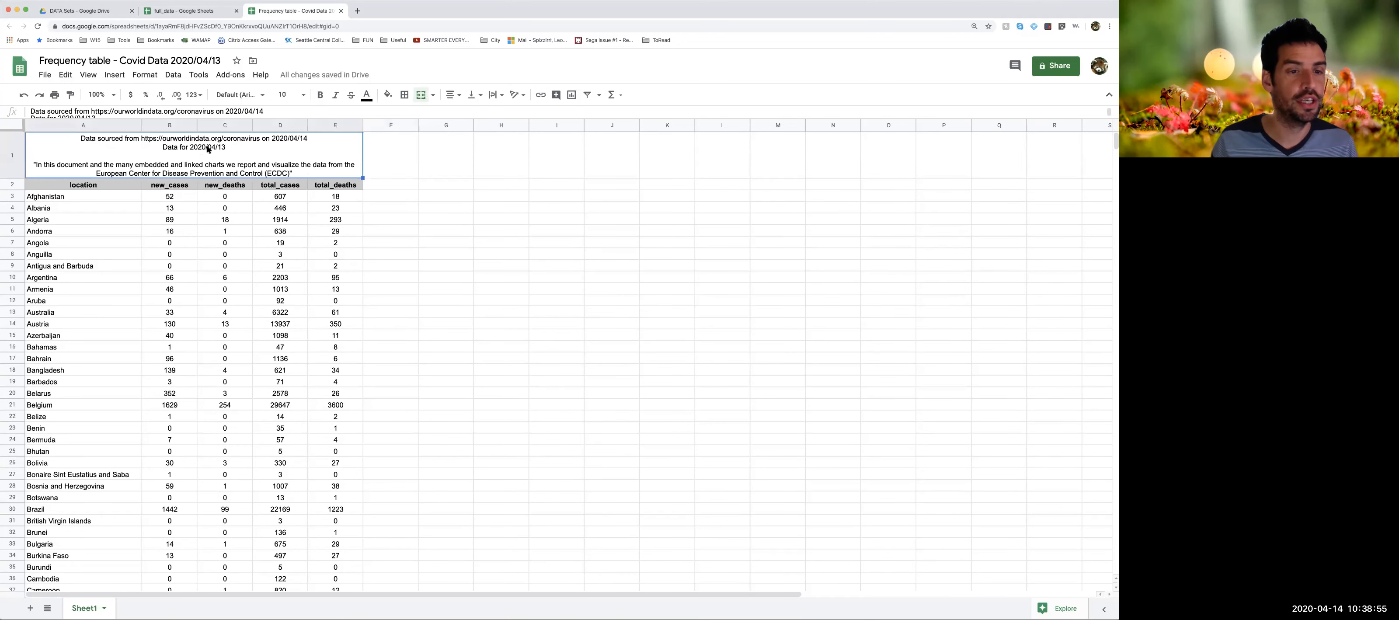
{"action": "double_click", "coordinate": [208, 149]}
{"action": "triple_click", "coordinate": [265, 146]}
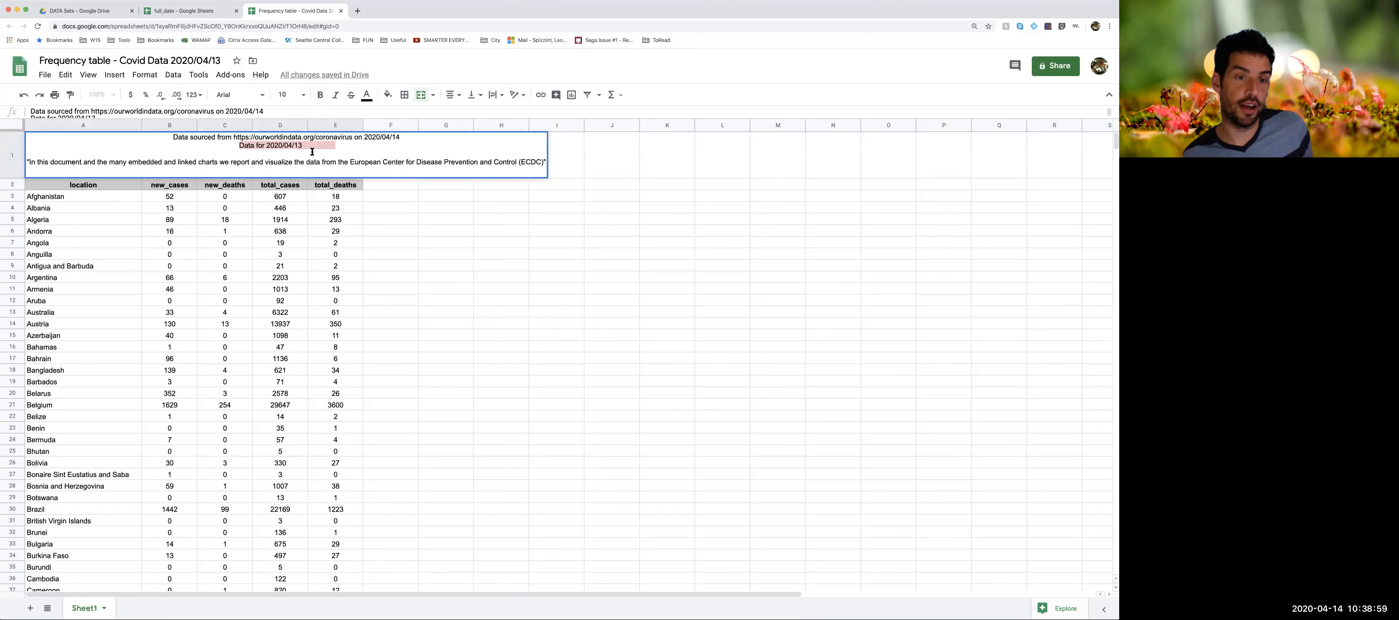
{"action": "left_click", "coordinate": [500, 311]}
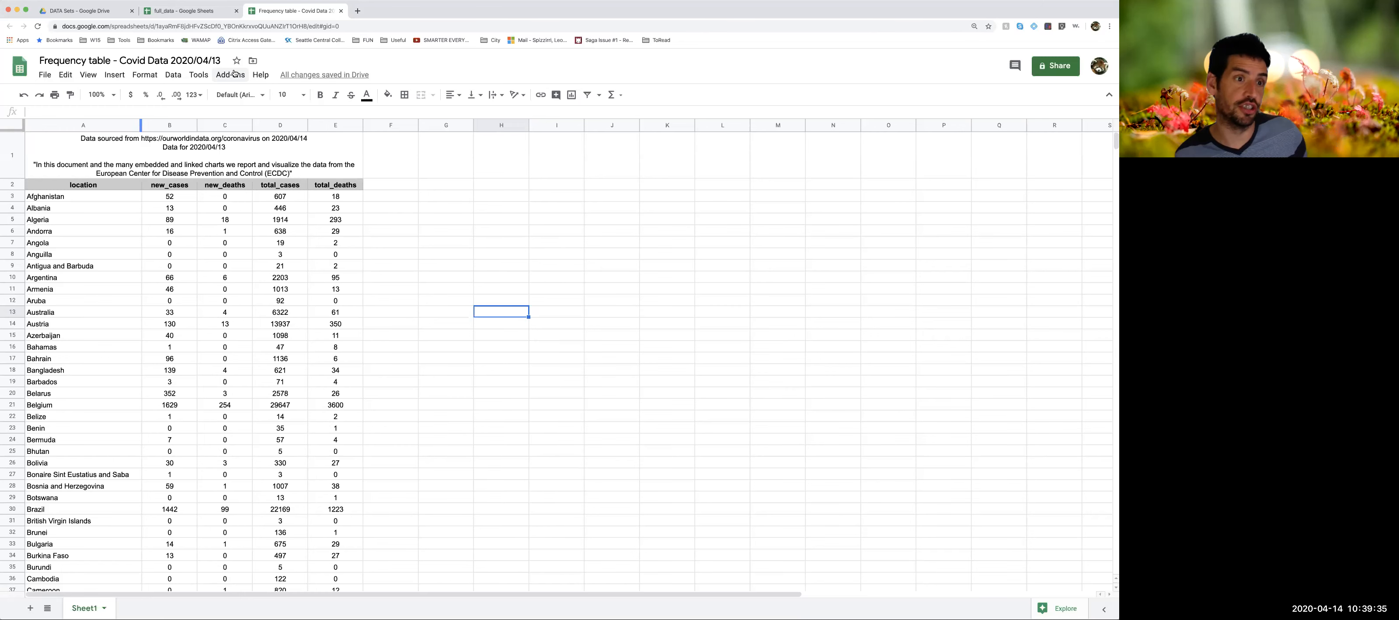
Examine the spreadsheet's title for its topic and date, leaving the name as it is
{"action": "left_click", "coordinate": [92, 61]}
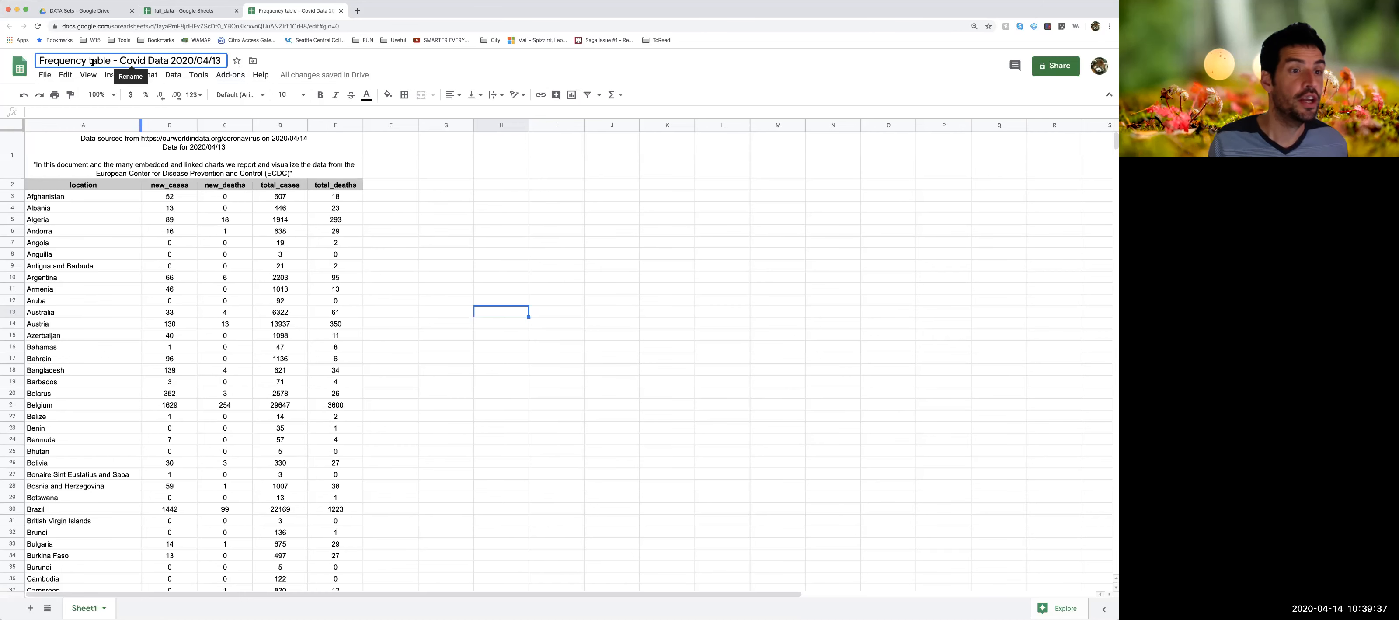
{"action": "double_click", "coordinate": [159, 61]}
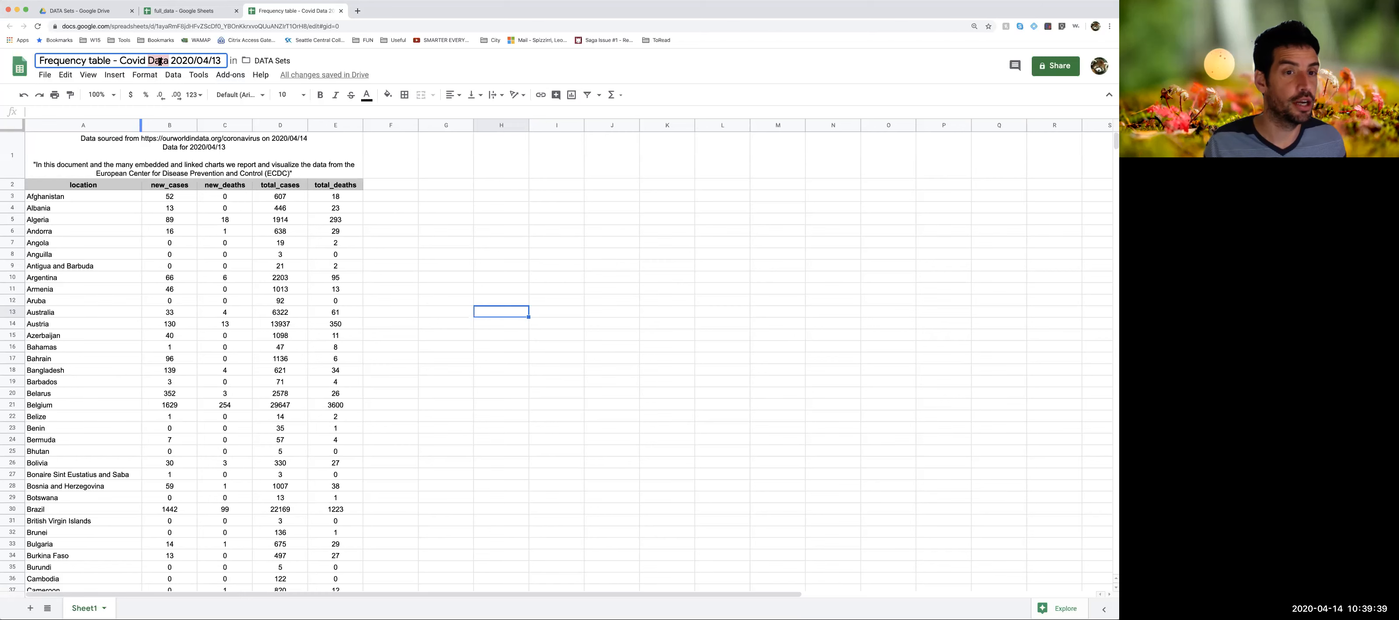
{"action": "triple_click", "coordinate": [160, 61]}
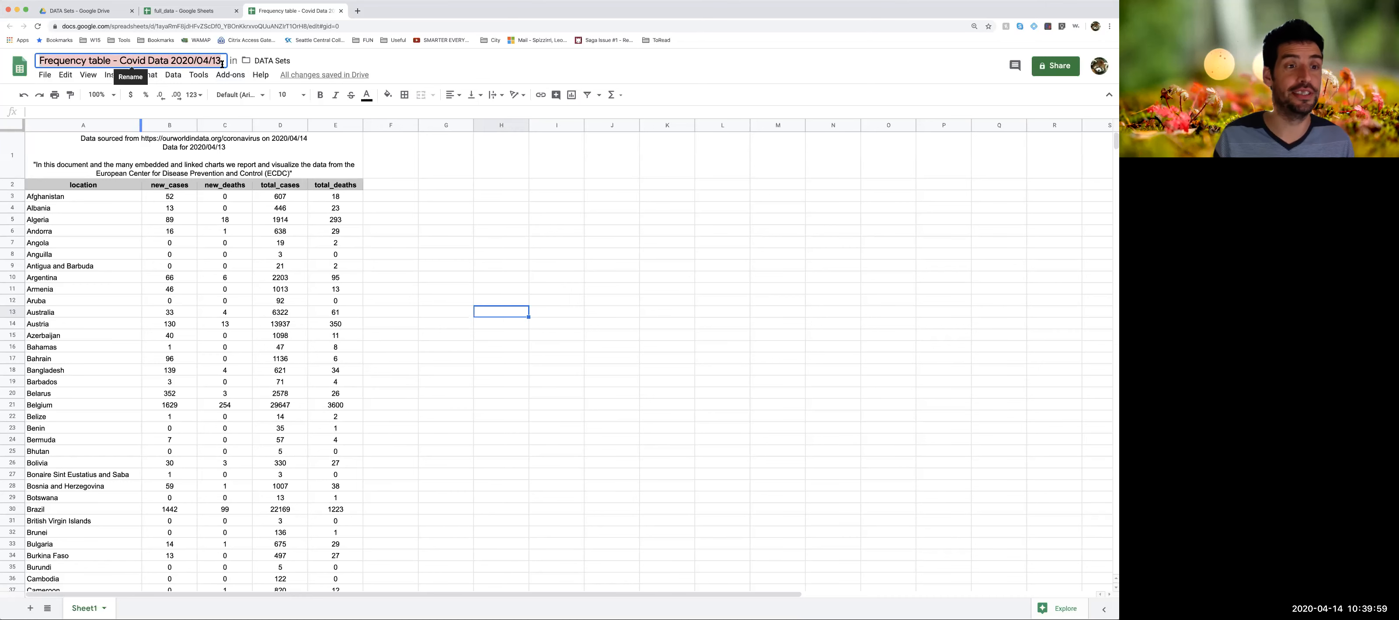
{"action": "left_click", "coordinate": [556, 174]}
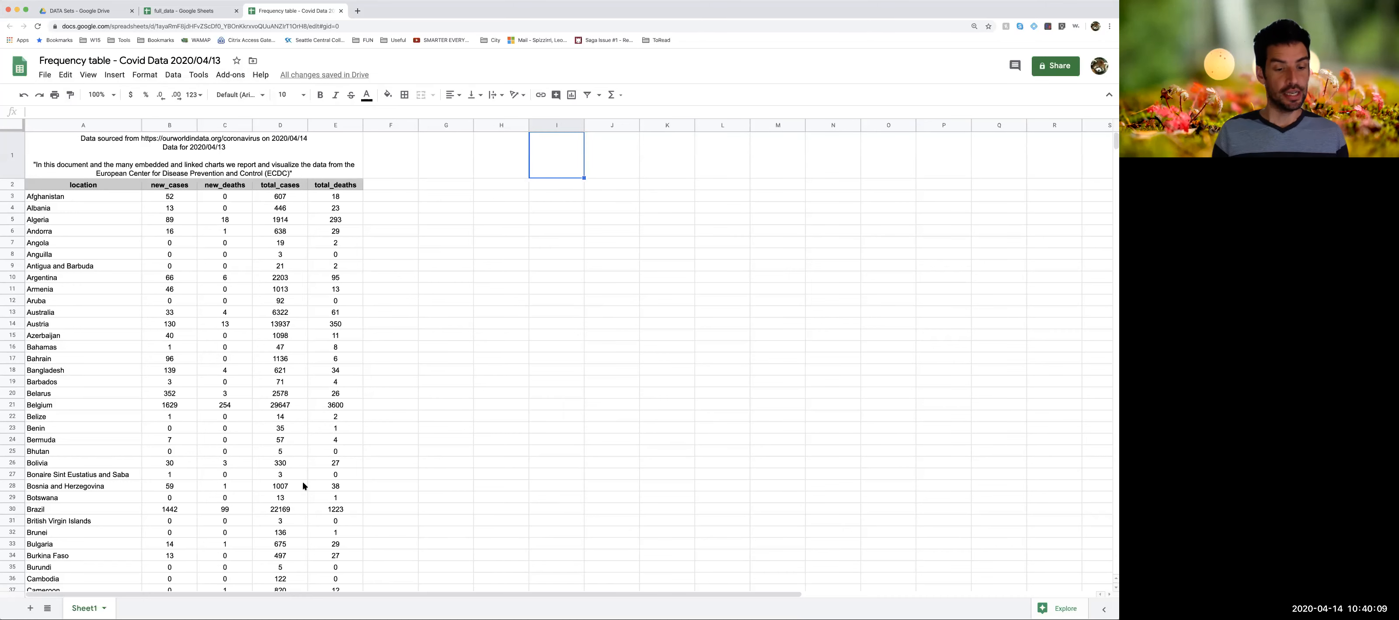
{"action": "left_click", "coordinate": [500, 383]}
{"action": "left_click", "coordinate": [465, 297]}
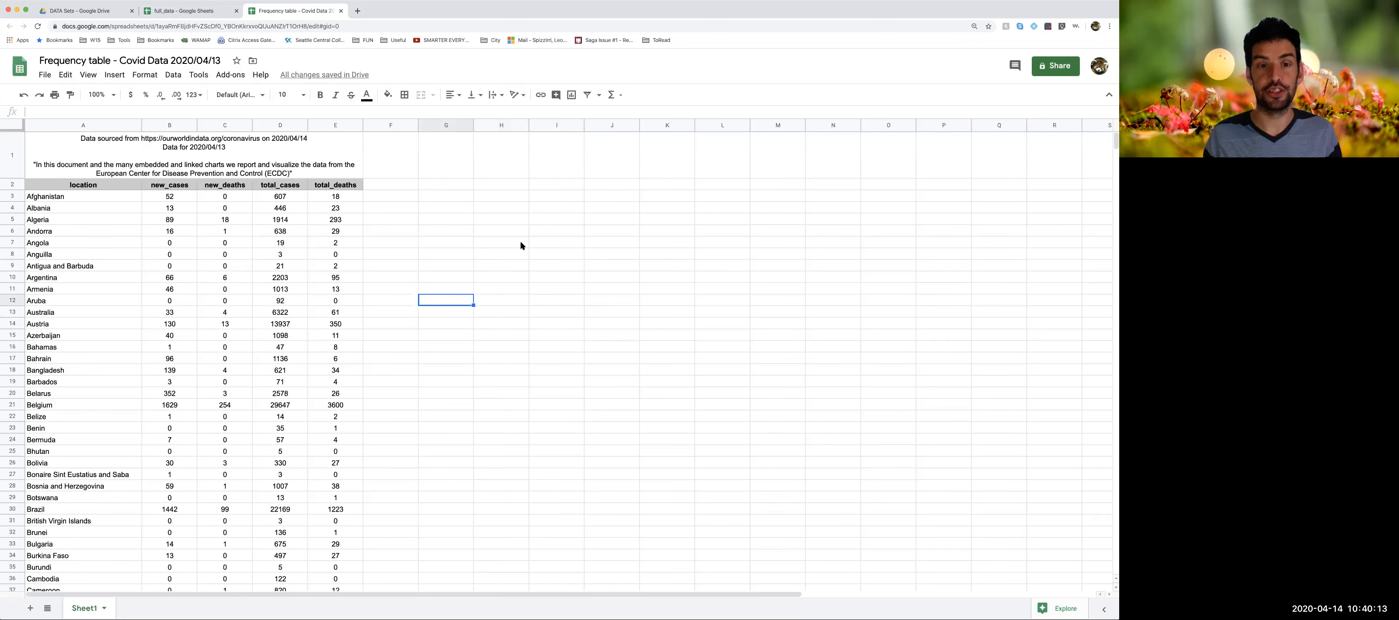
{"action": "left_click", "coordinate": [405, 224]}
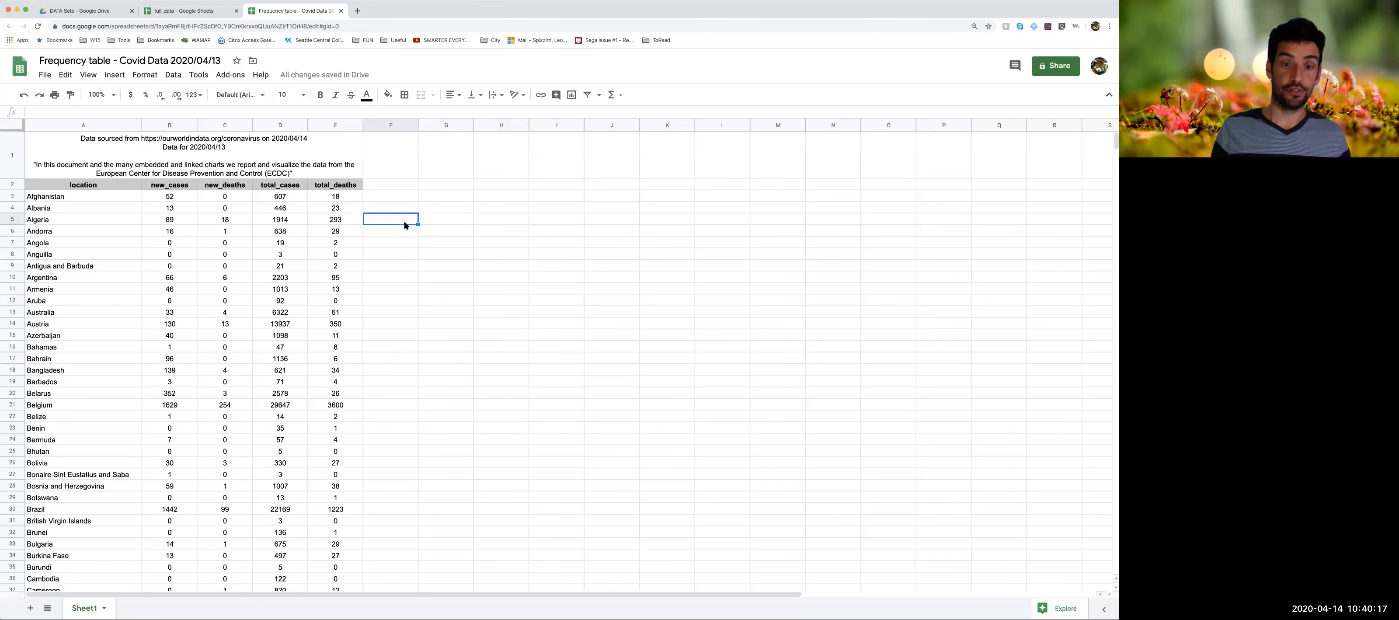
{"action": "left_click", "coordinate": [436, 222]}
{"action": "left_click", "coordinate": [538, 243]}
{"action": "left_click", "coordinate": [462, 243]}
{"action": "left_click", "coordinate": [469, 288]}
{"action": "left_click", "coordinate": [535, 302]}
{"action": "left_click", "coordinate": [537, 255]}
{"action": "left_click", "coordinate": [449, 209]}
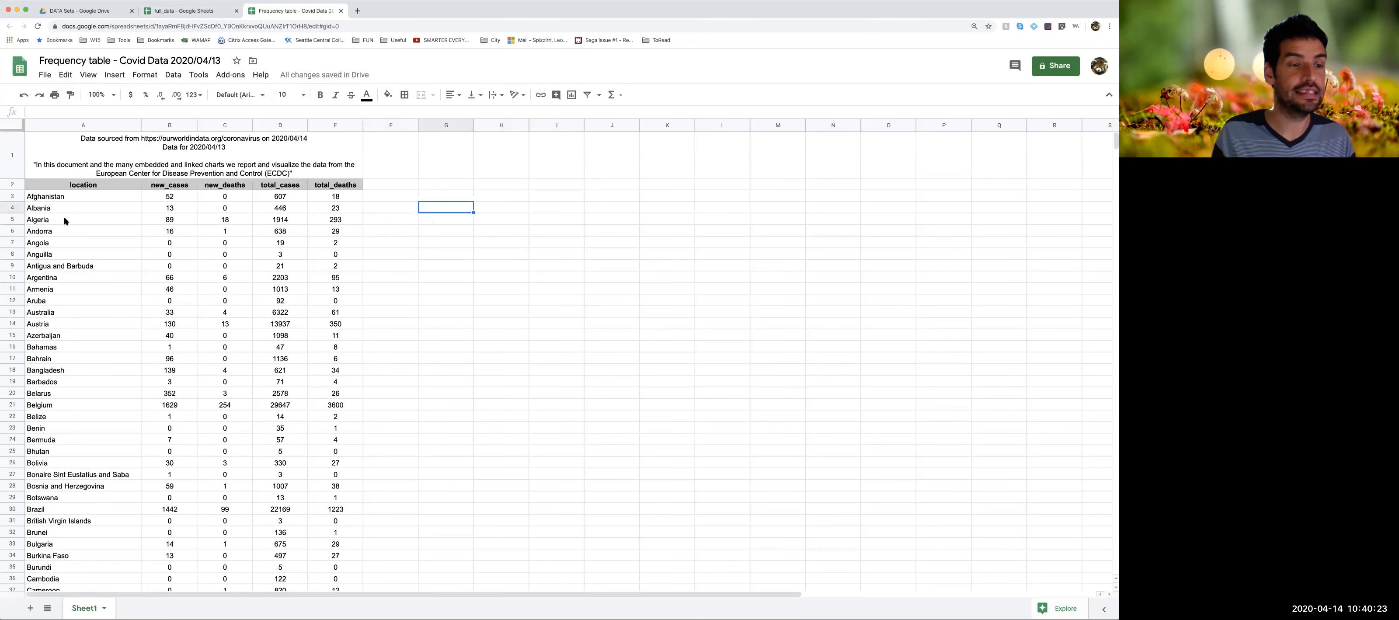
Examine the first location names in column A and the case and death figures in Algeria's row
{"action": "left_click", "coordinate": [54, 198]}
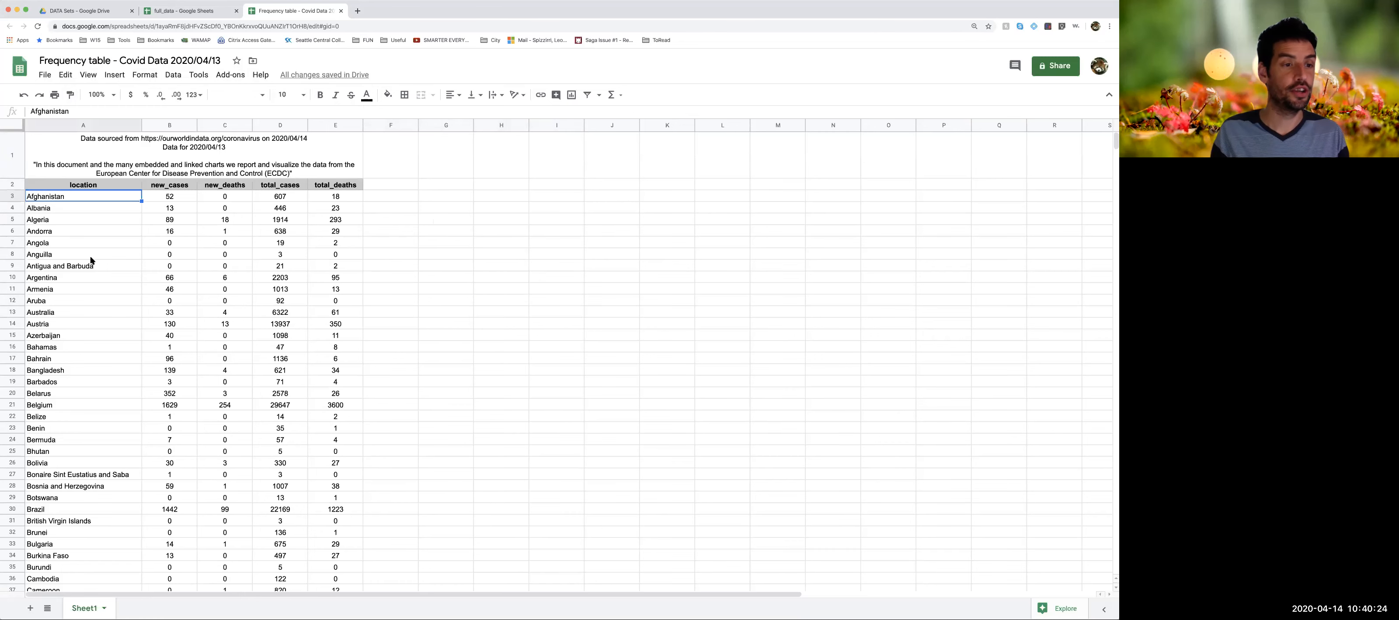
{"action": "left_click", "coordinate": [87, 209]}
{"action": "left_click", "coordinate": [43, 223]}
{"action": "left_click", "coordinate": [40, 242]}
{"action": "left_click", "coordinate": [44, 265]}
{"action": "left_click", "coordinate": [55, 218]}
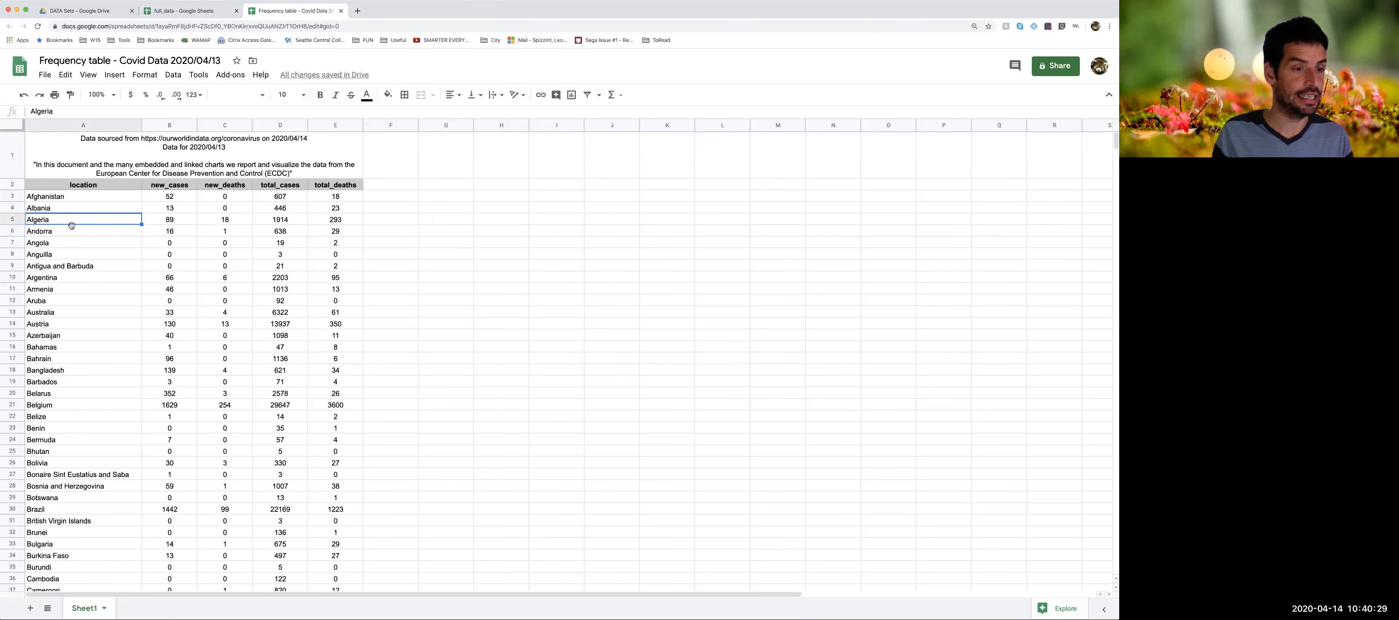
{"action": "left_click", "coordinate": [182, 221]}
{"action": "left_click", "coordinate": [248, 221]}
{"action": "left_click", "coordinate": [287, 222]}
{"action": "left_click", "coordinate": [338, 223]}
{"action": "left_click", "coordinate": [222, 222]}
Enter the sample text "asdgksd" in empty cell H6 and clear that cell again
{"action": "left_click", "coordinate": [502, 232]}
{"action": "type", "text": "asdgksd"}
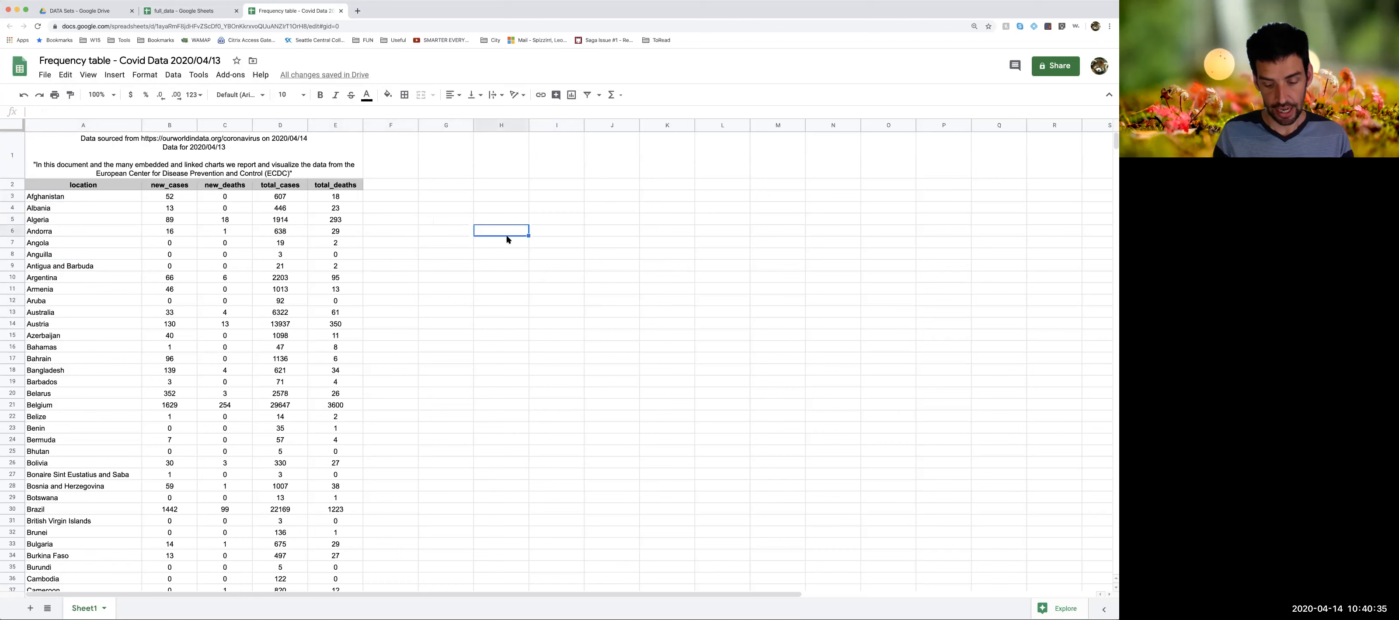
{"action": "key", "text": "Return"}
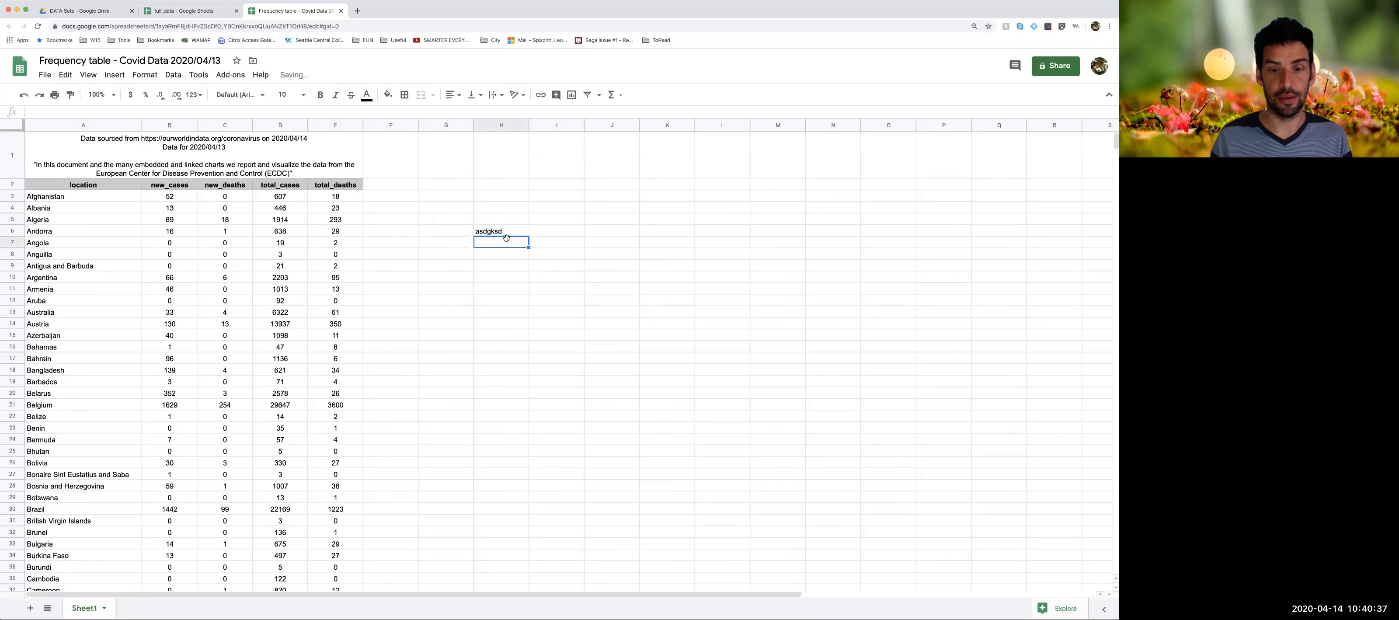
{"action": "left_click", "coordinate": [505, 229]}
{"action": "key", "text": "Delete"}
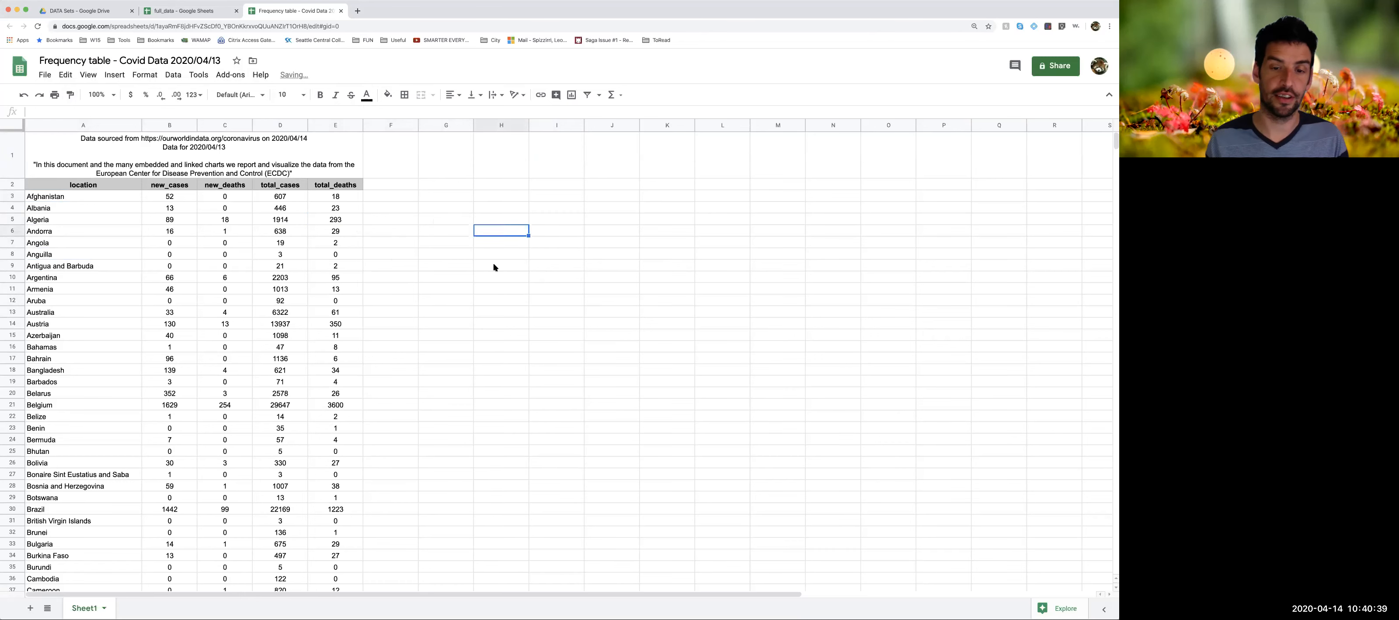
{"action": "left_click", "coordinate": [495, 311]}
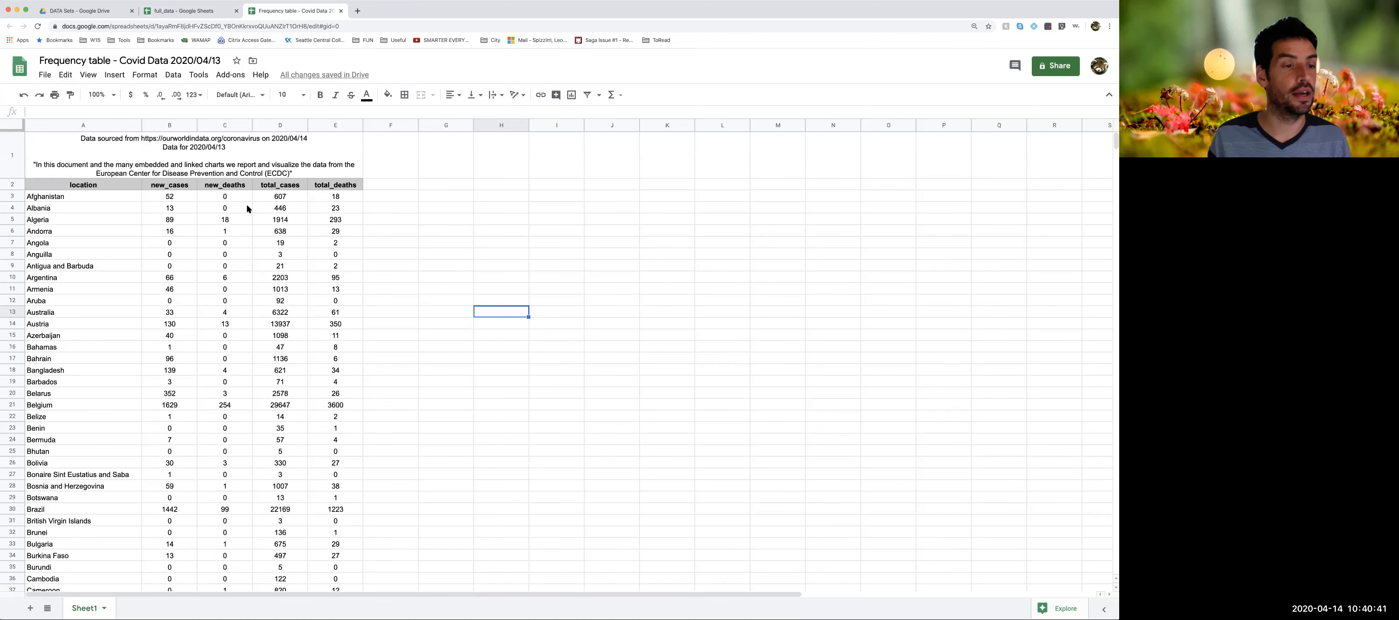
Review the locations in column A and the case and death columns down through the whole table
{"action": "left_click", "coordinate": [58, 199]}
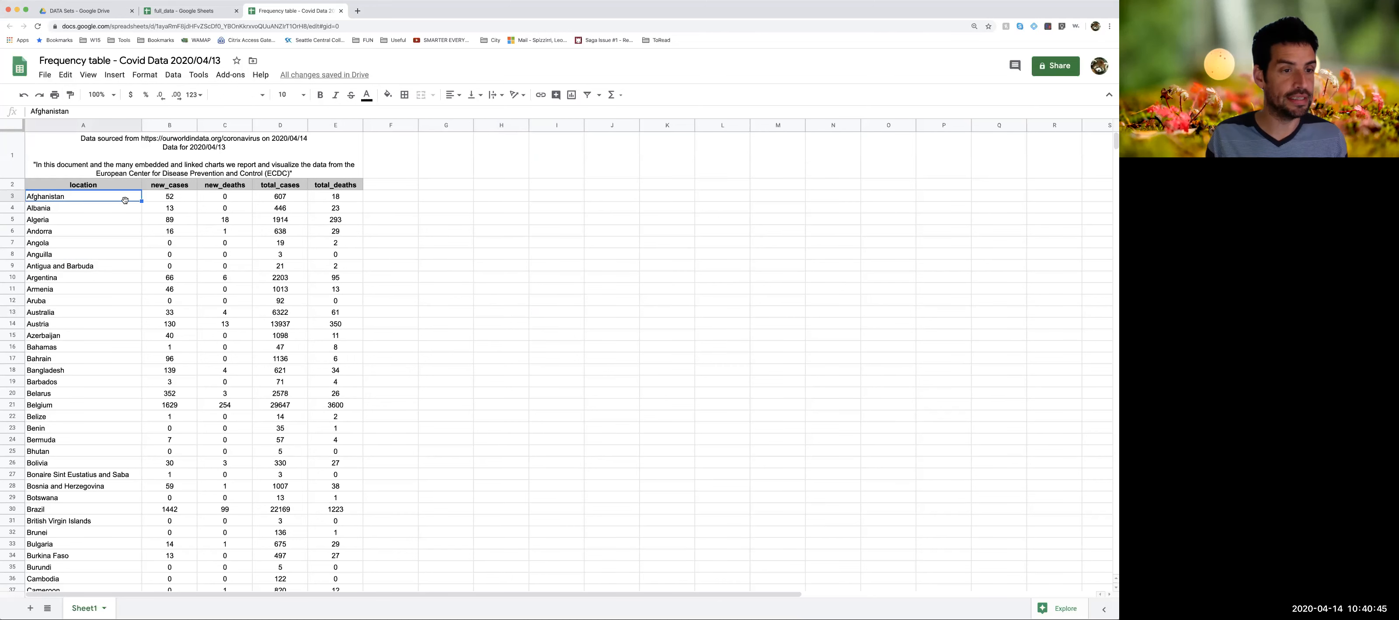
{"action": "left_click", "coordinate": [46, 244]}
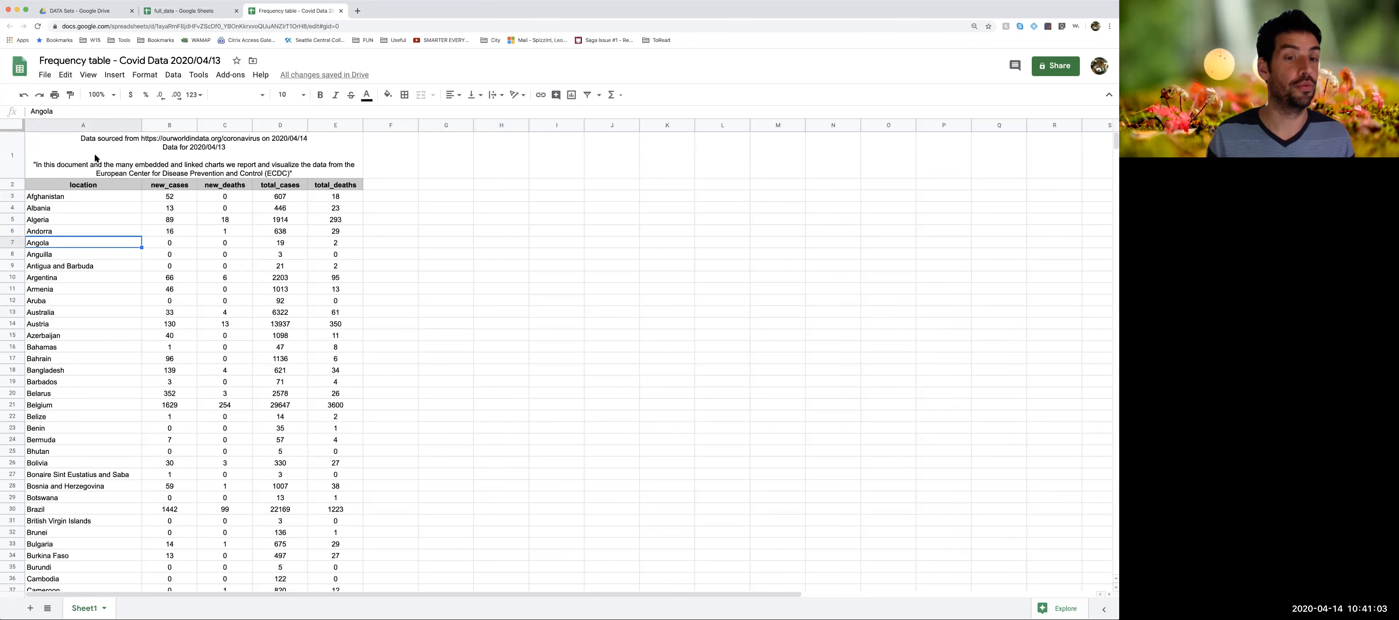
{"action": "left_click", "coordinate": [413, 264]}
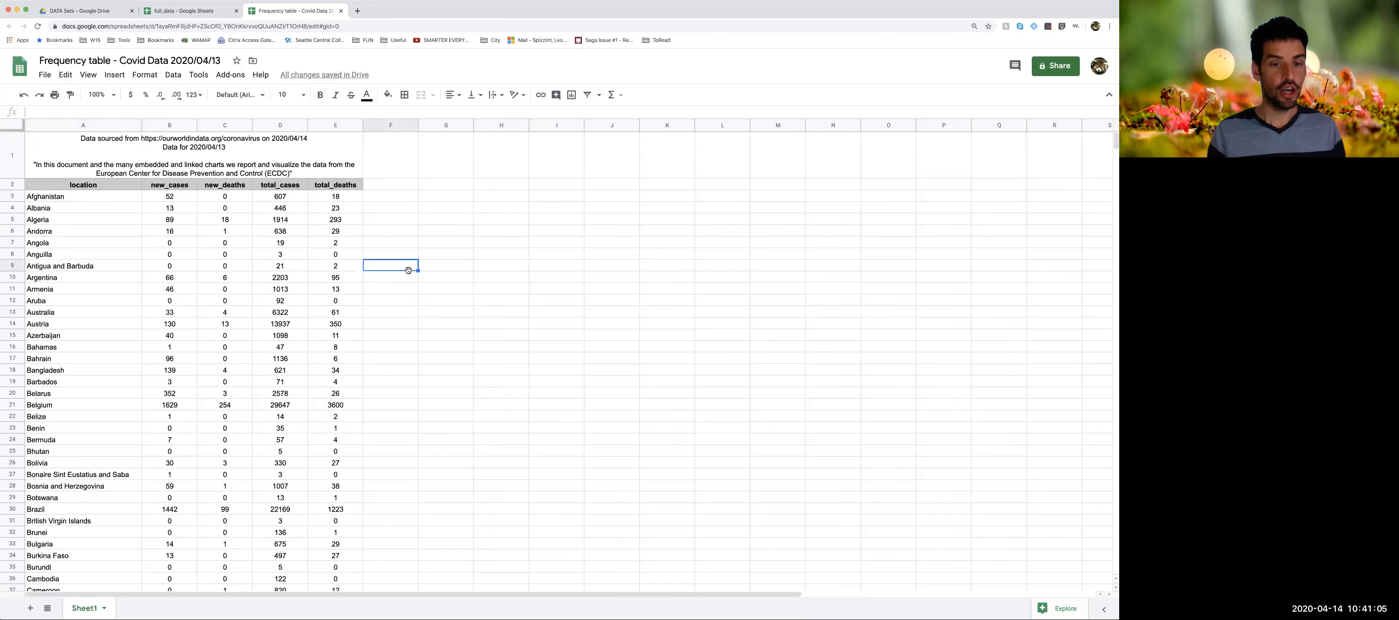
{"action": "scroll", "coordinate": [248, 274], "scroll_direction": "down", "scroll_amount": 20}
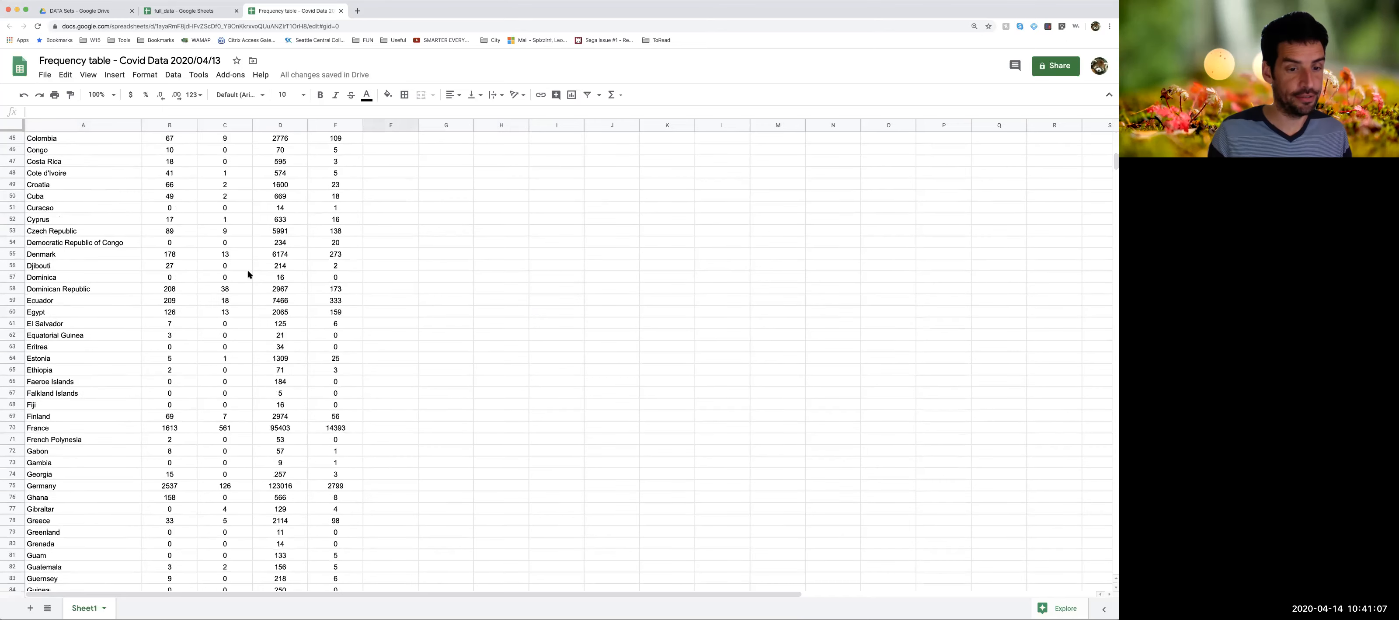
{"action": "scroll", "coordinate": [248, 274], "scroll_direction": "down", "scroll_amount": 18}
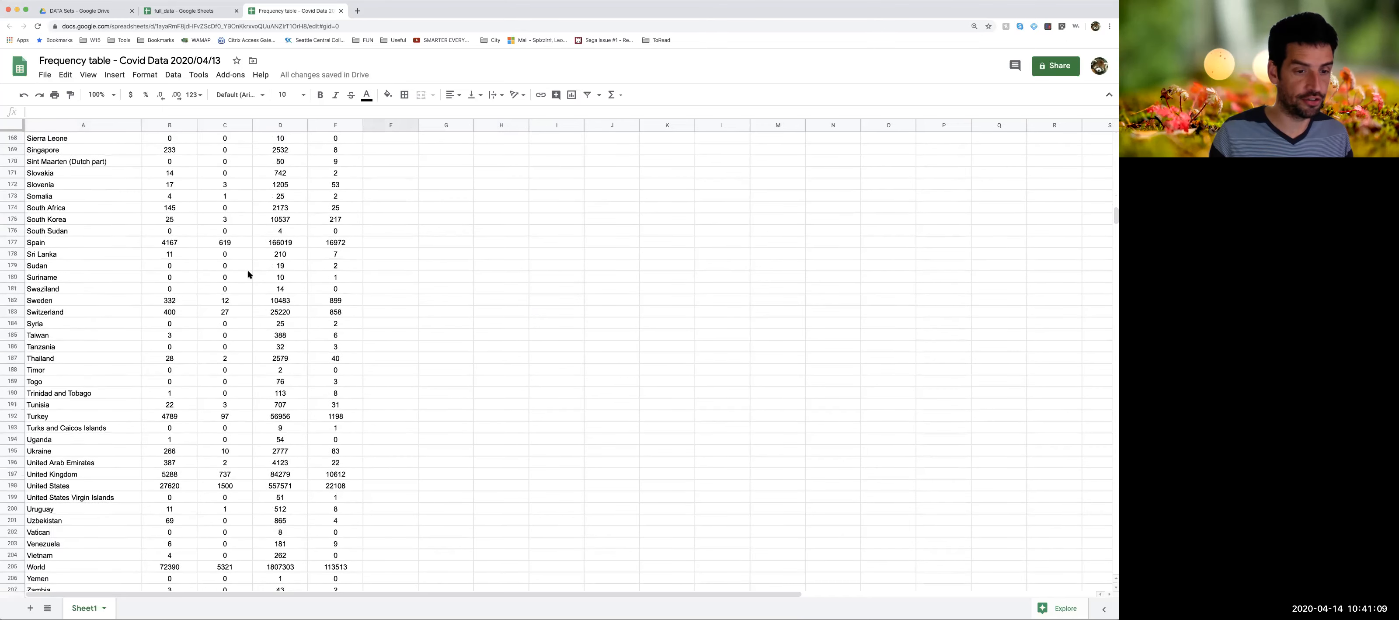
{"action": "scroll", "coordinate": [249, 274], "scroll_direction": "up", "scroll_amount": 20}
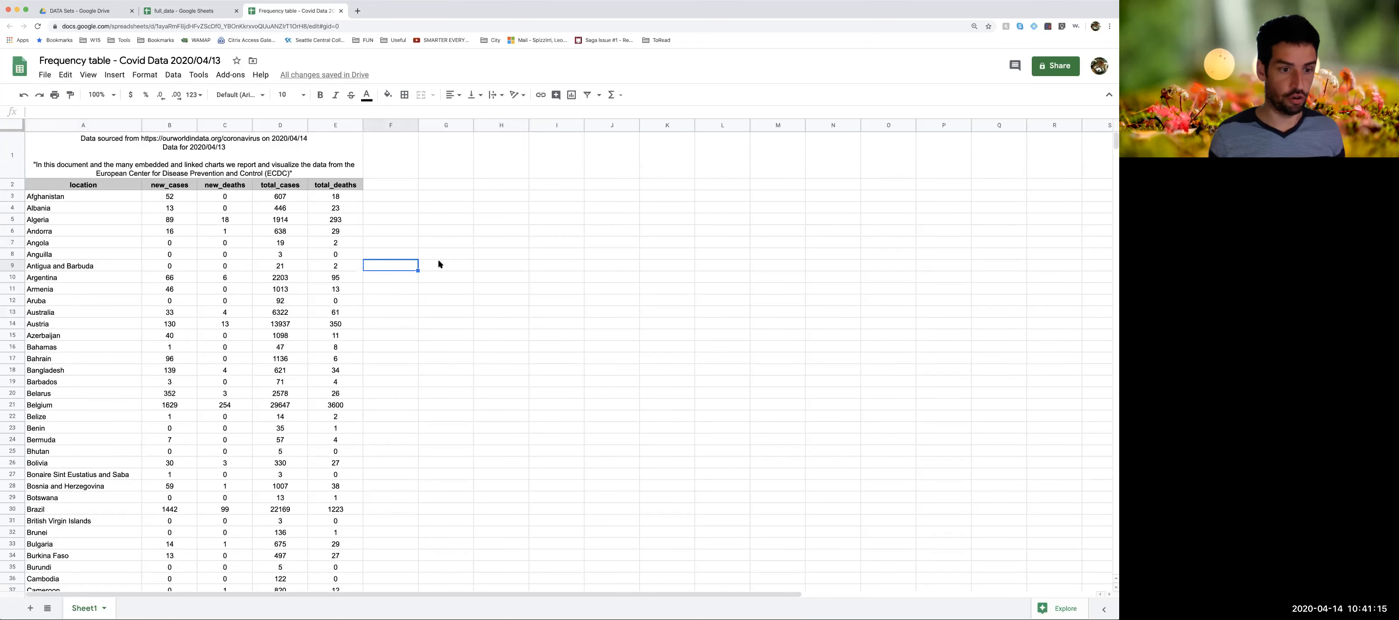
{"action": "scroll", "coordinate": [373, 331], "scroll_direction": "down", "scroll_amount": 6}
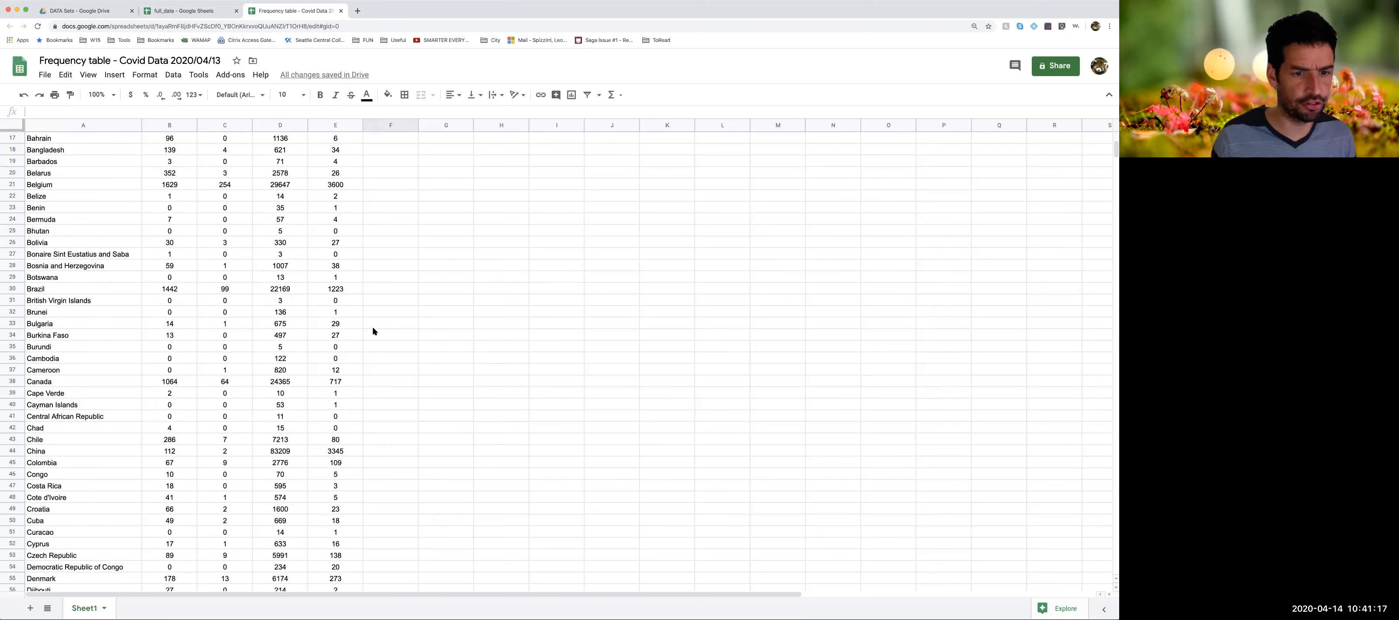
{"action": "scroll", "coordinate": [373, 331], "scroll_direction": "down", "scroll_amount": 3}
{"action": "scroll", "coordinate": [373, 331], "scroll_direction": "up", "scroll_amount": 9}
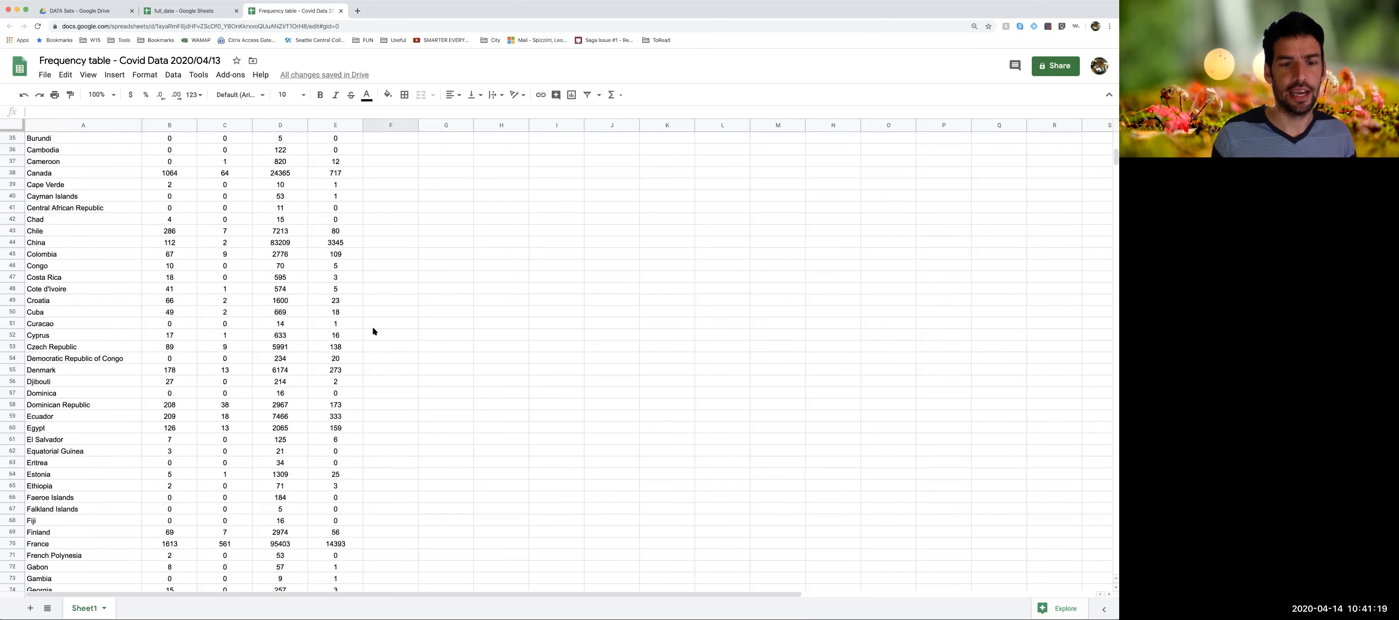
Enlarge the browser page zoom by one level so the table is easier to read
{"action": "key", "text": "super+equal"}
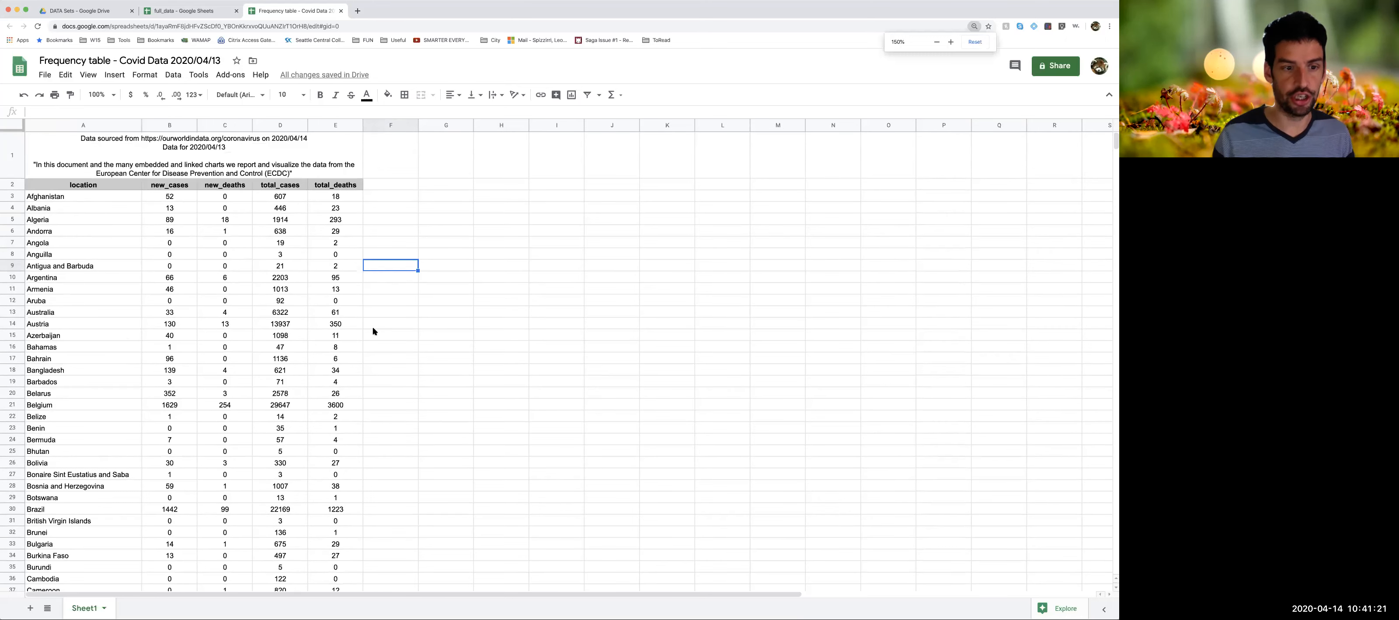
{"action": "scroll", "coordinate": [547, 415], "scroll_direction": "down", "scroll_amount": 2}
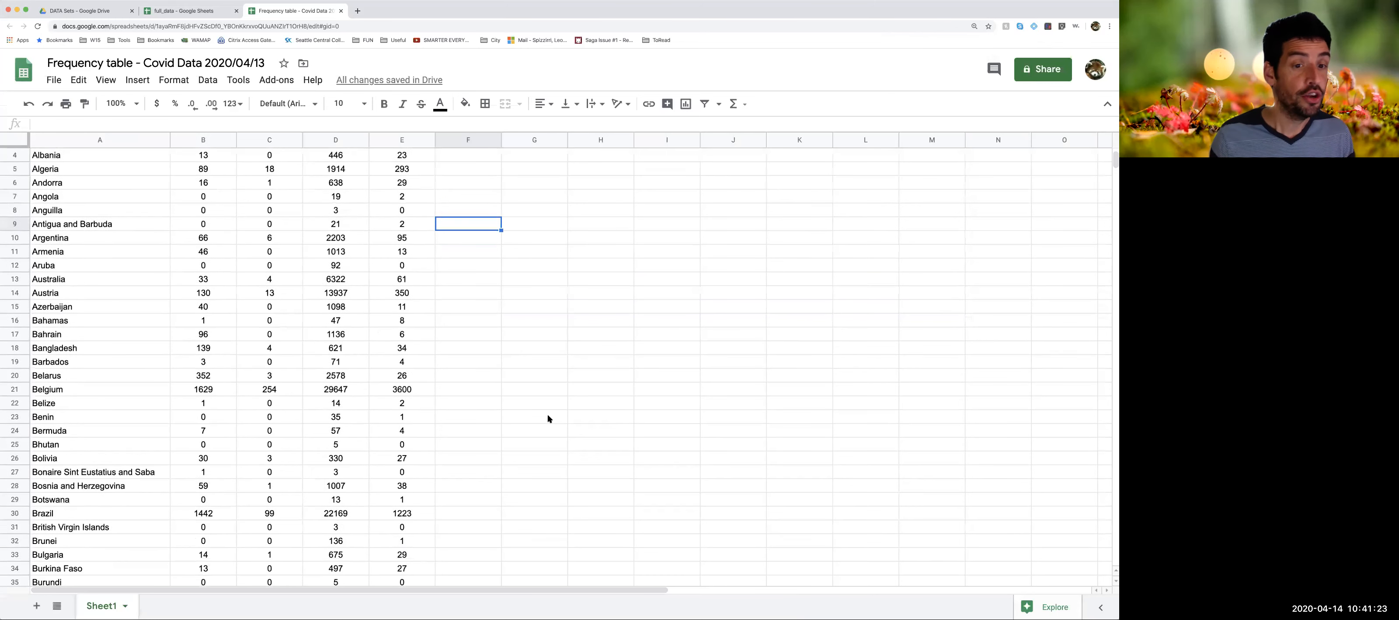
{"action": "scroll", "coordinate": [546, 415], "scroll_direction": "up", "scroll_amount": 2}
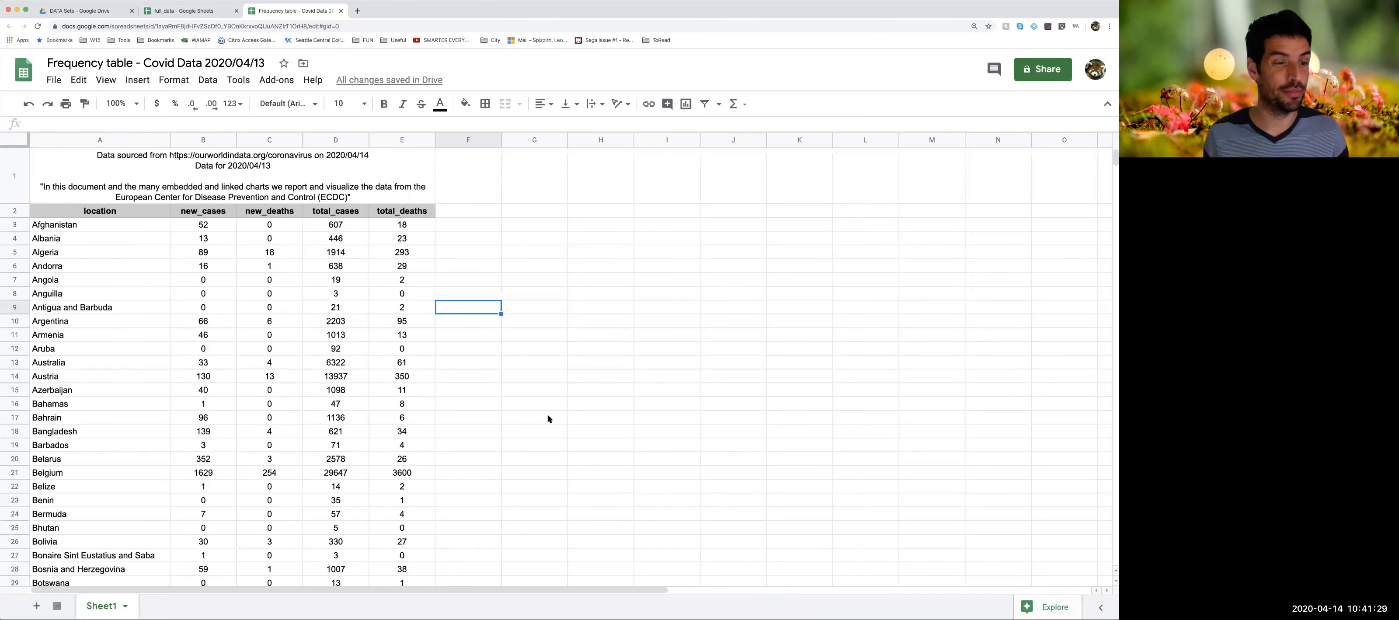
Browse the enlarged table's case and death figures by country, starting from Afghanistan
{"action": "left_click", "coordinate": [74, 227]}
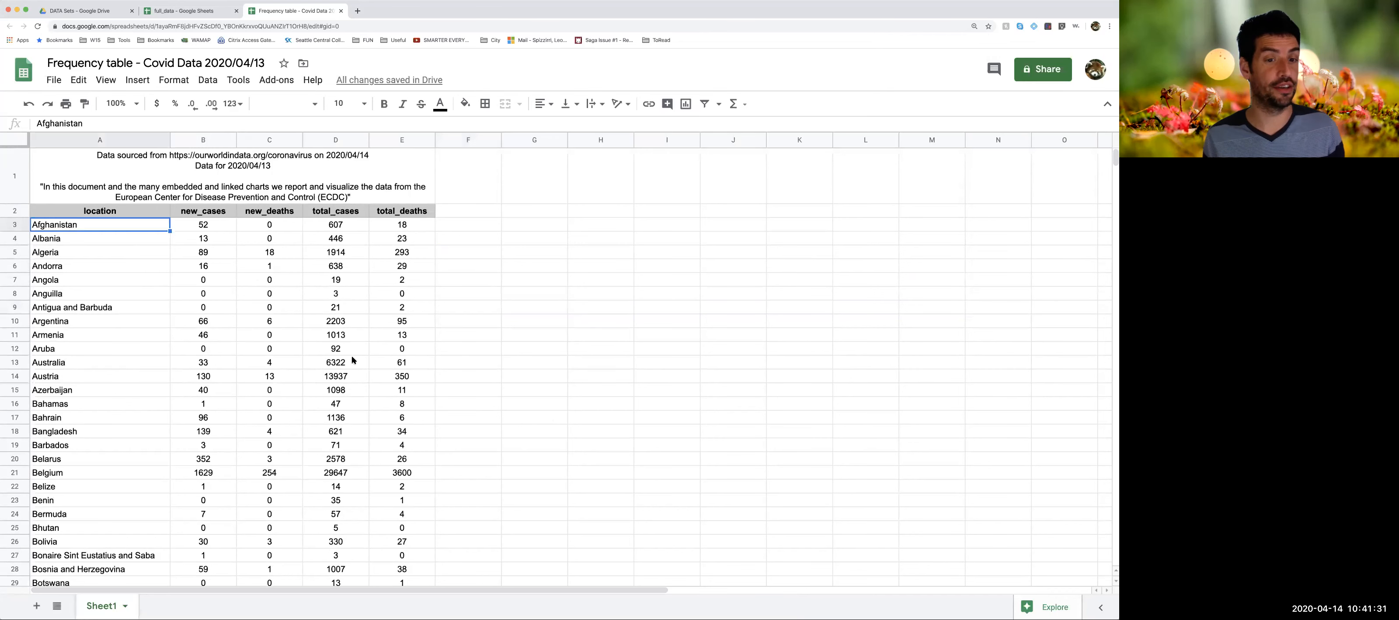
{"action": "scroll", "coordinate": [356, 373], "scroll_direction": "down", "scroll_amount": 20}
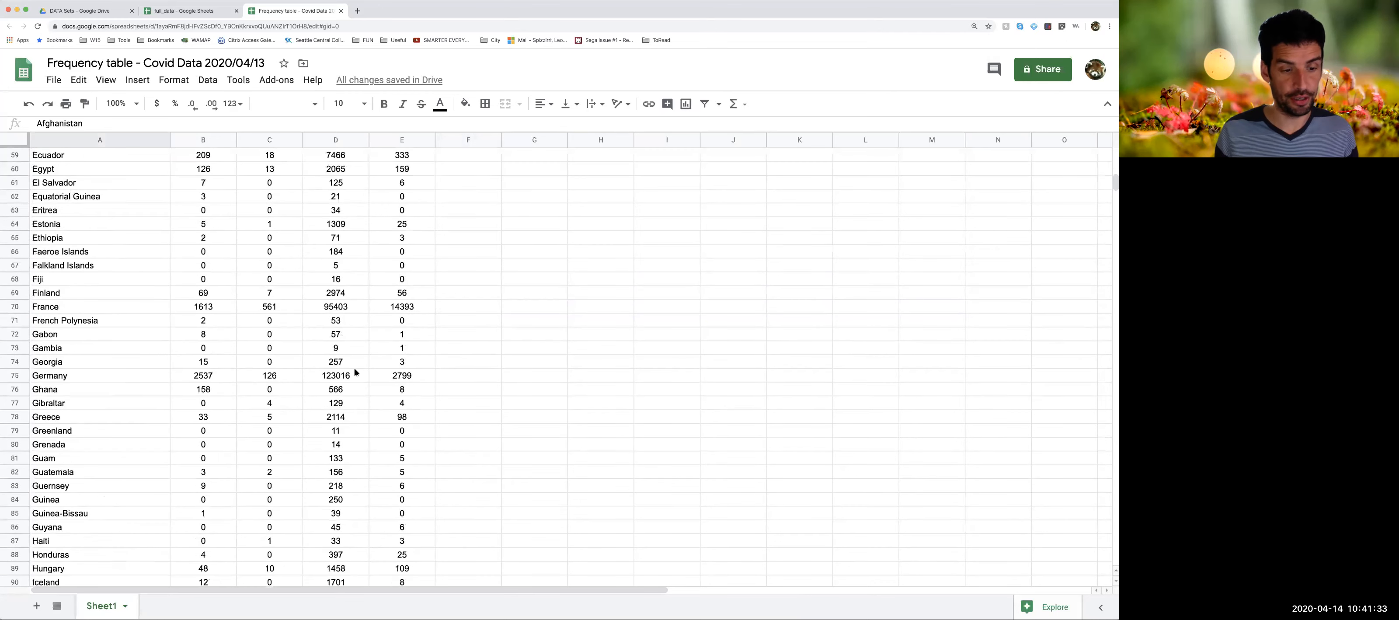
{"action": "scroll", "coordinate": [356, 373], "scroll_direction": "down", "scroll_amount": 10}
{"action": "scroll", "coordinate": [356, 373], "scroll_direction": "up", "scroll_amount": 15}
{"action": "scroll", "coordinate": [356, 373], "scroll_direction": "up", "scroll_amount": 20}
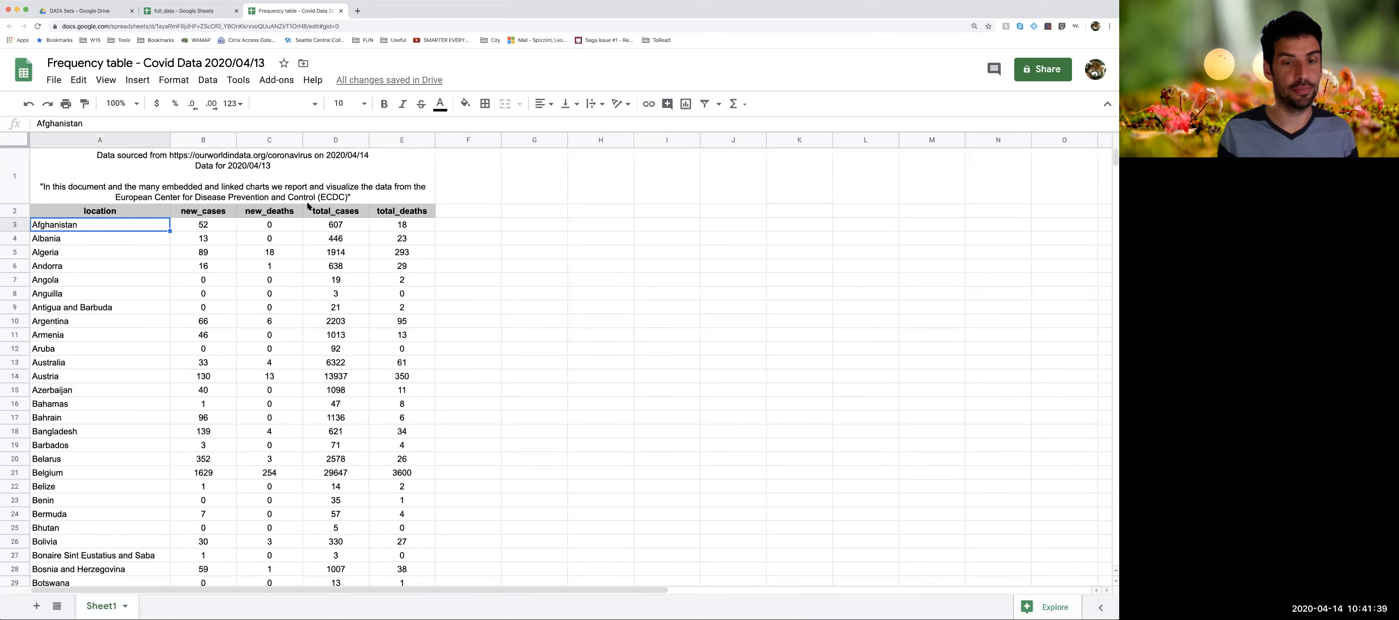
Select the whole data range A3:E208, from Afghanistan down to the last total_deaths value, without the header row
{"action": "scroll", "coordinate": [393, 373], "scroll_direction": "down", "scroll_amount": 20}
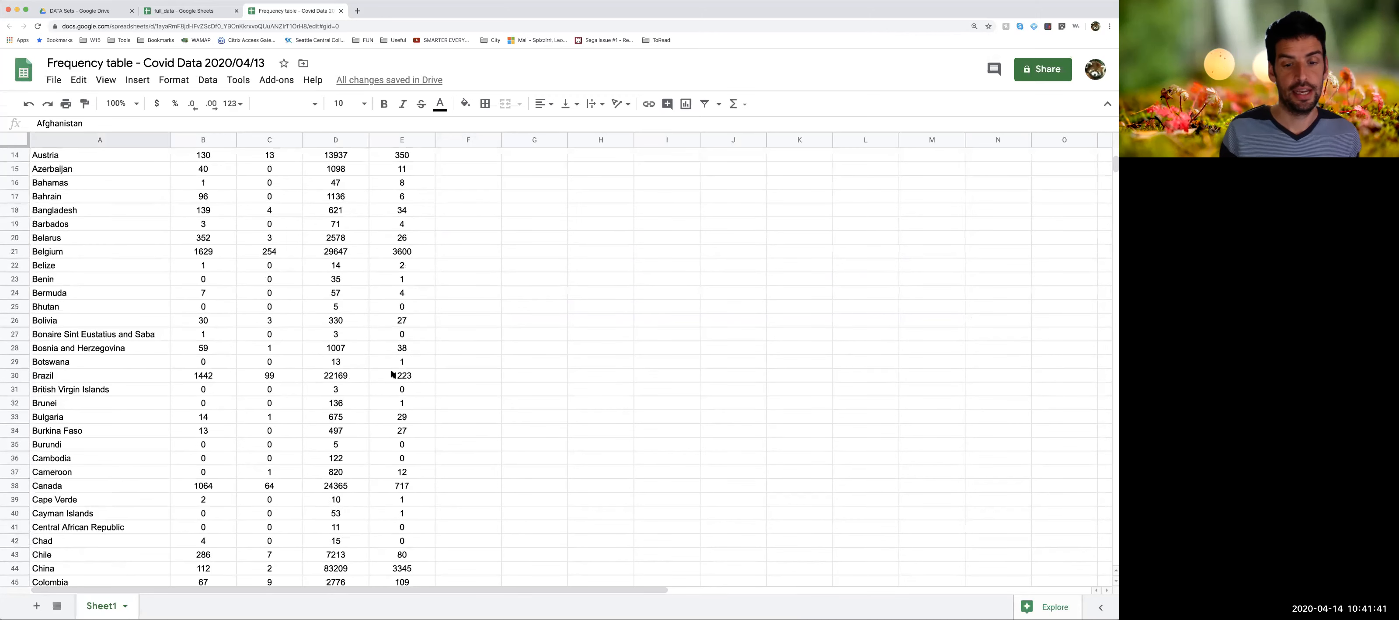
{"action": "scroll", "coordinate": [392, 373], "scroll_direction": "down", "scroll_amount": 20}
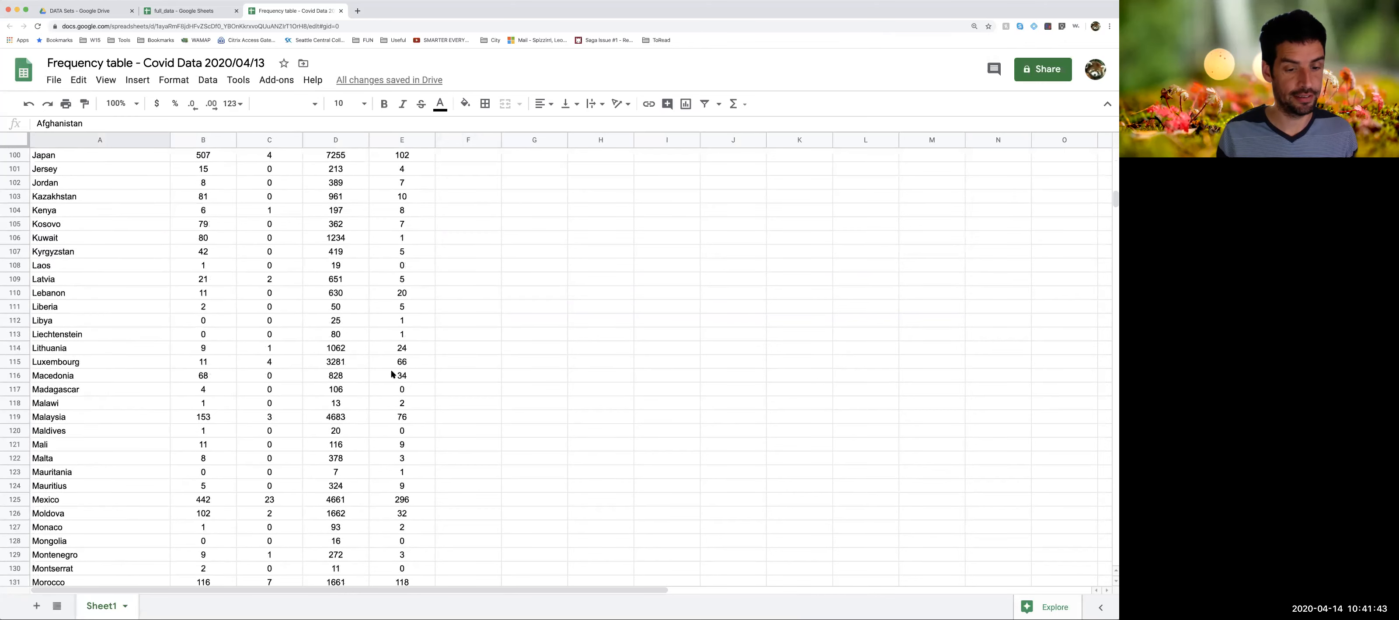
{"action": "scroll", "coordinate": [392, 373], "scroll_direction": "down", "scroll_amount": 6}
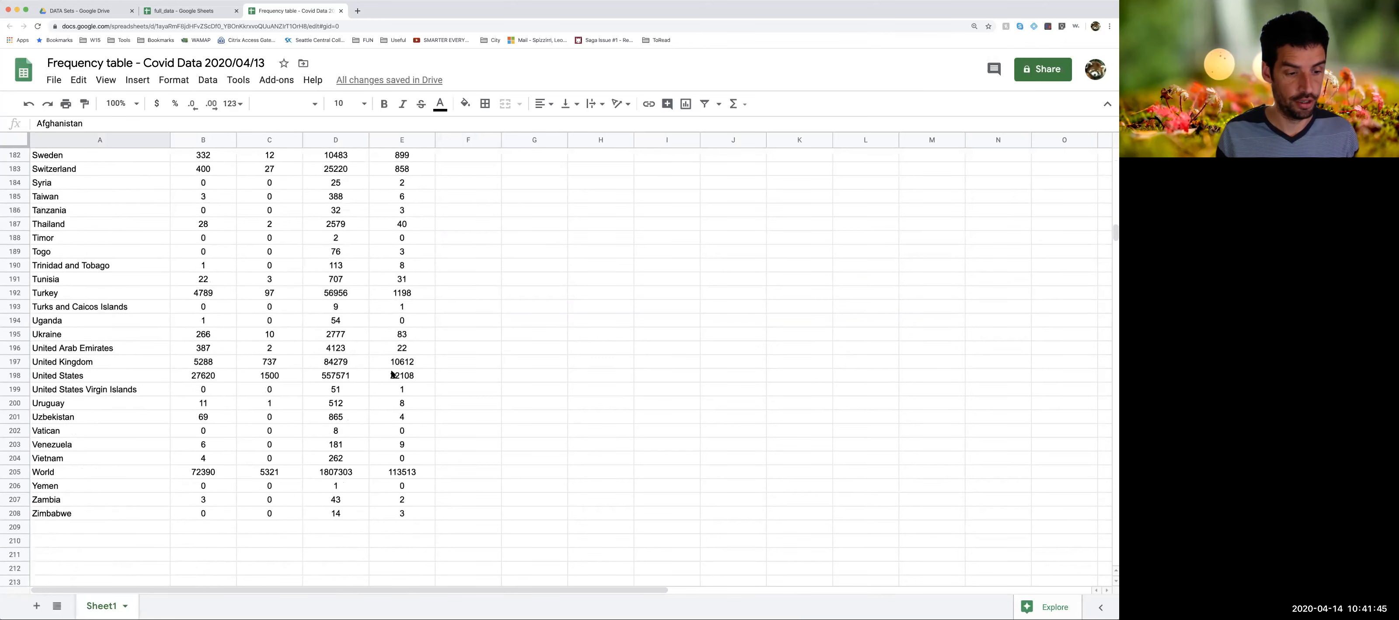
{"action": "left_click", "coordinate": [400, 435], "text": "shift"}
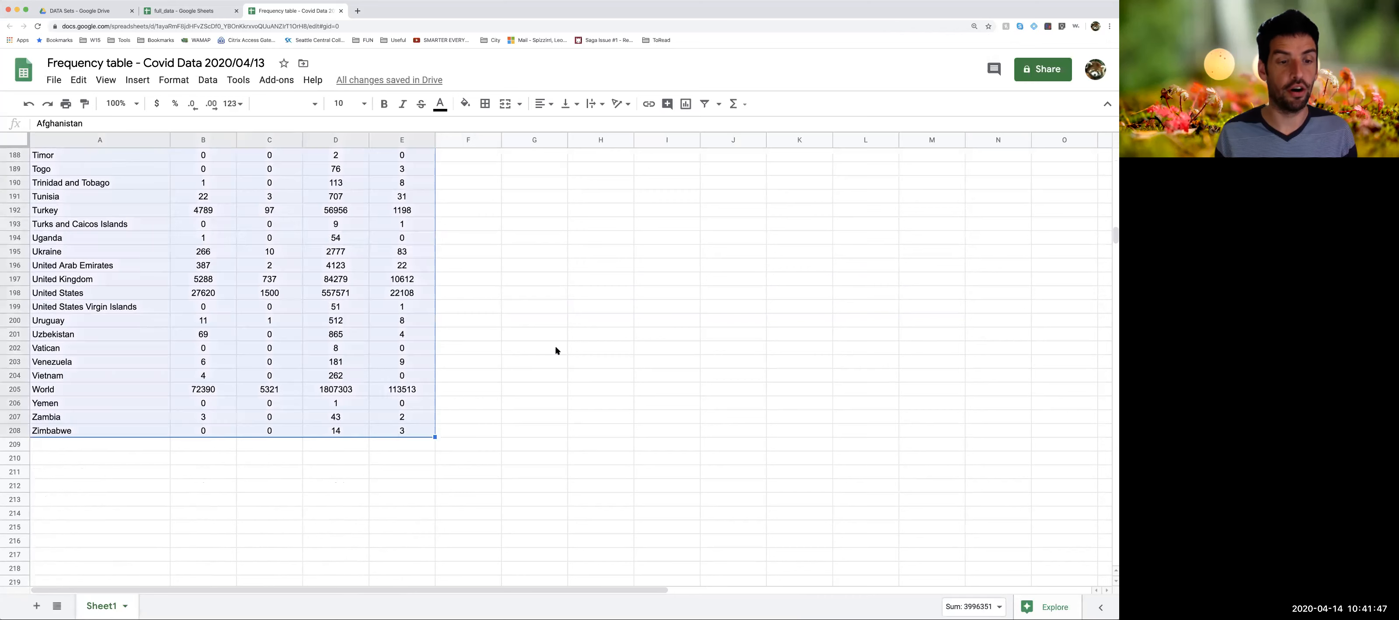
{"action": "scroll", "coordinate": [466, 329], "scroll_direction": "up", "scroll_amount": 19}
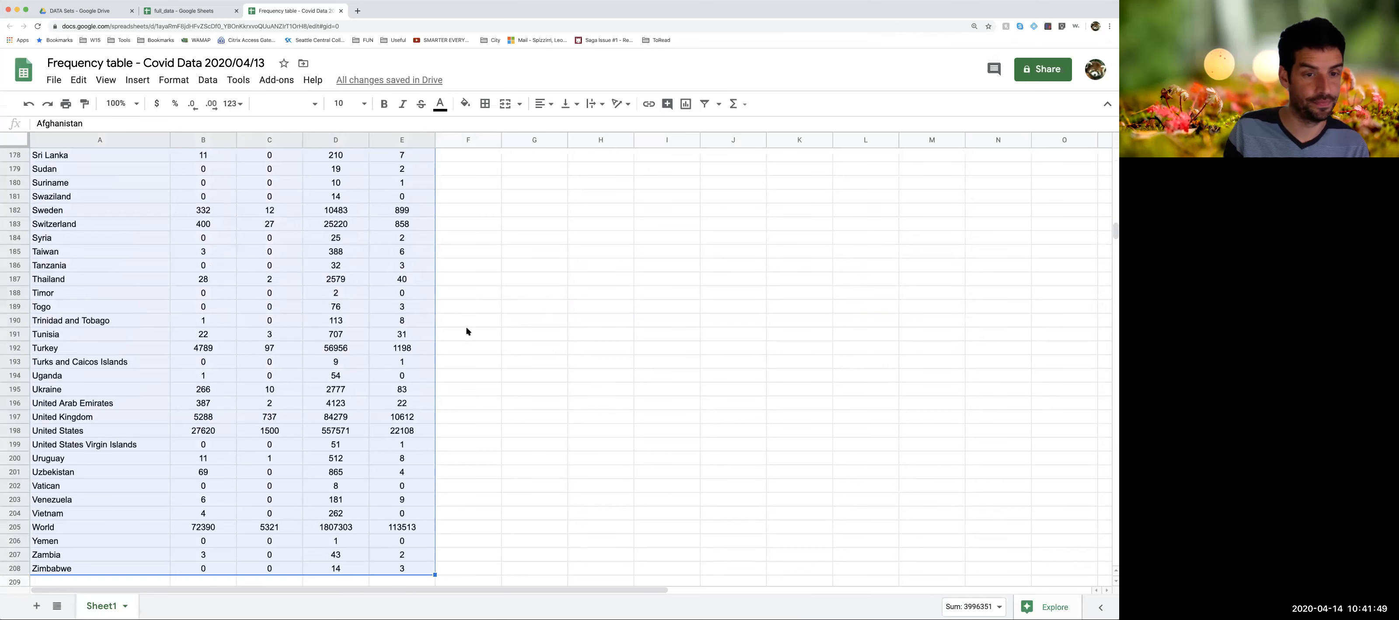
{"action": "scroll", "coordinate": [466, 331], "scroll_direction": "down", "scroll_amount": 12}
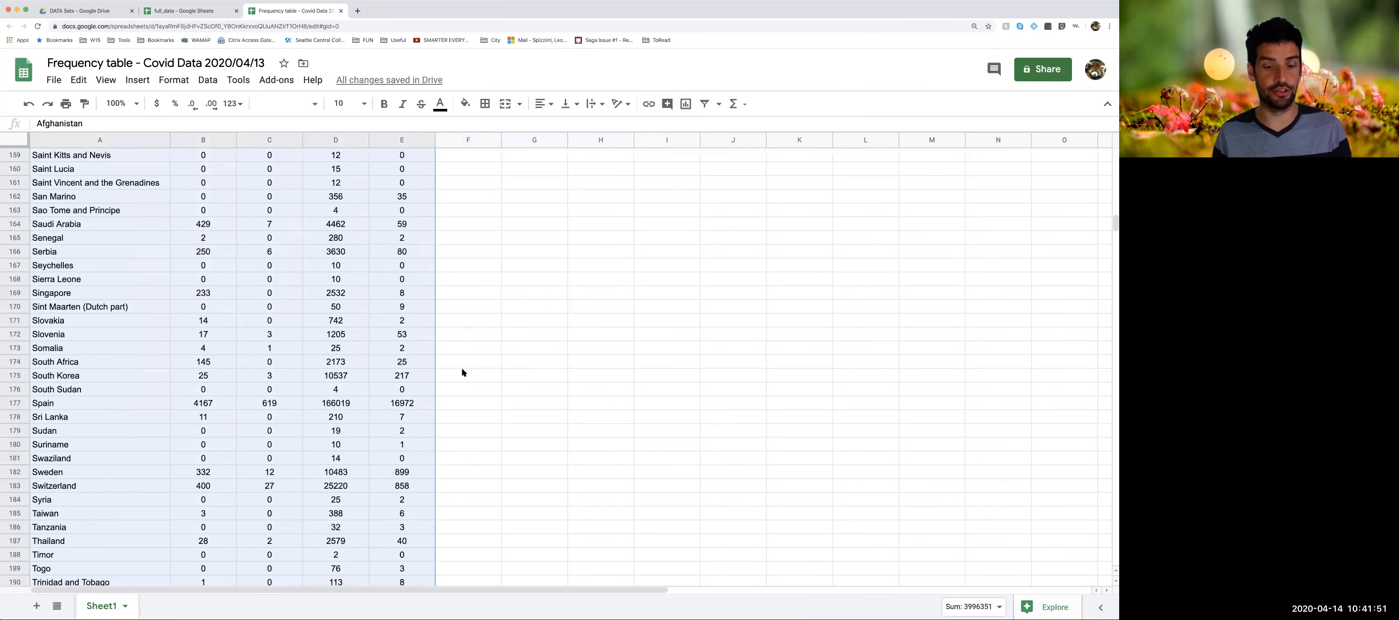
{"action": "scroll", "coordinate": [416, 497], "scroll_direction": "down", "scroll_amount": 10}
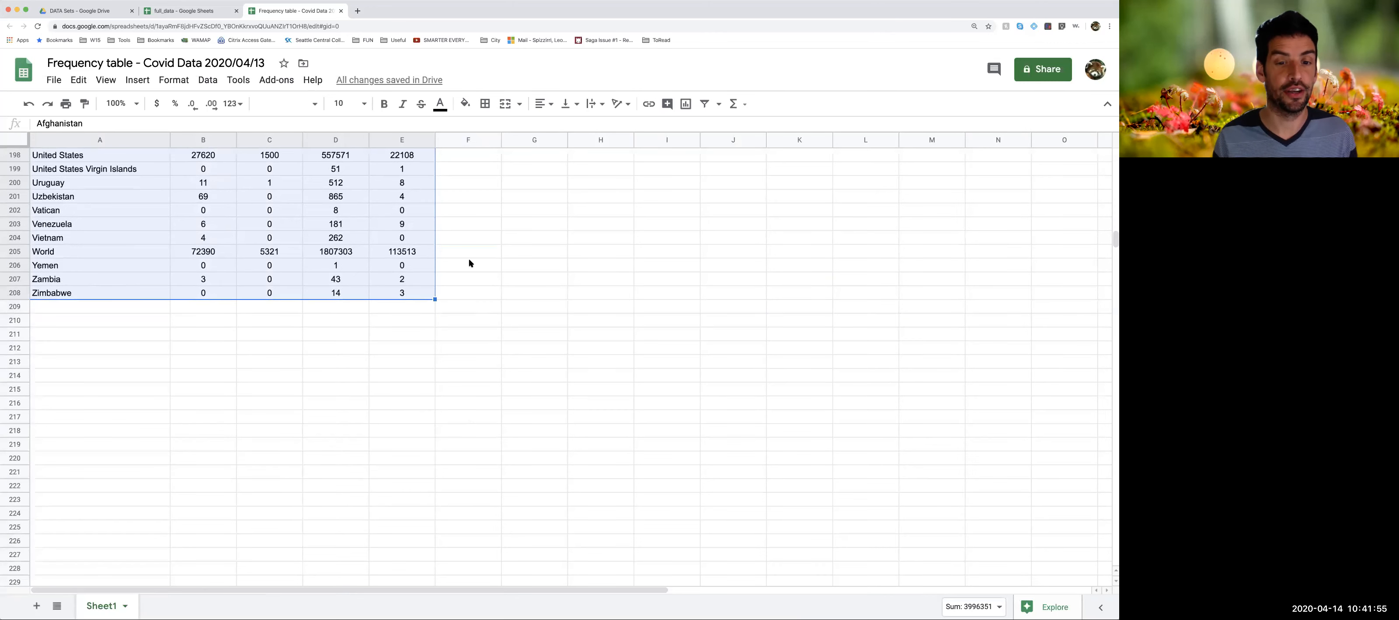
{"action": "scroll", "coordinate": [470, 264], "scroll_direction": "up", "scroll_amount": 20}
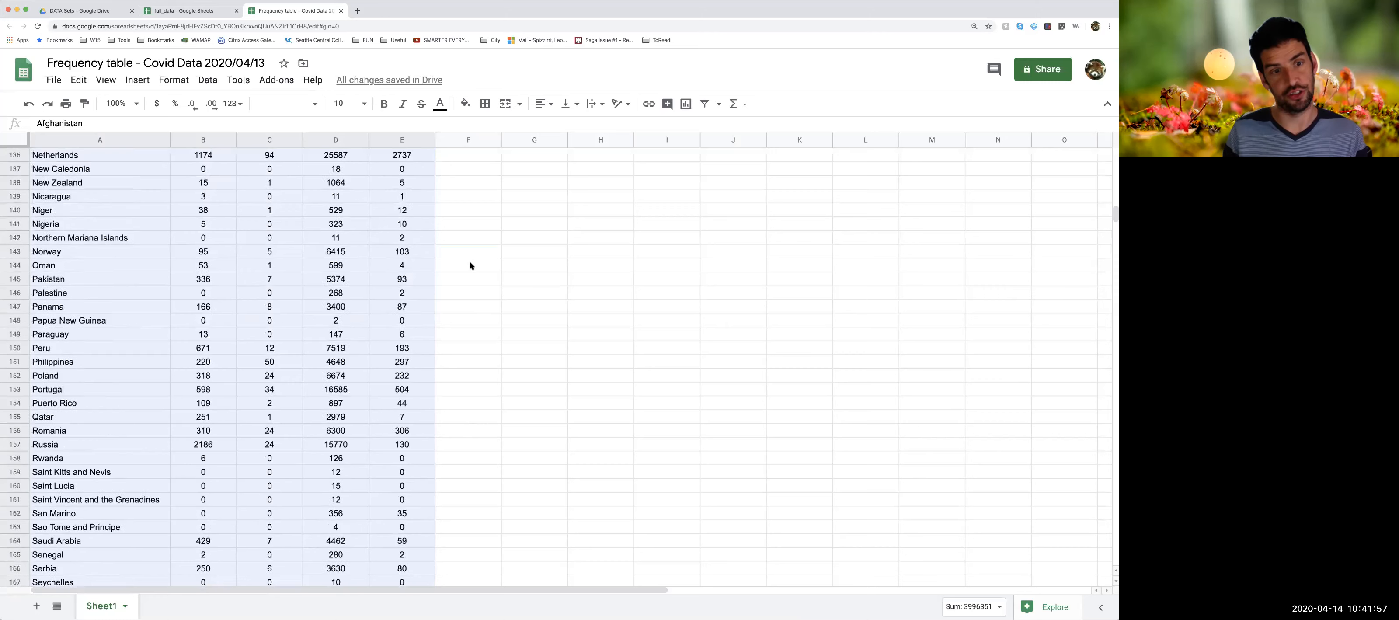
{"action": "scroll", "coordinate": [470, 265], "scroll_direction": "up", "scroll_amount": 20}
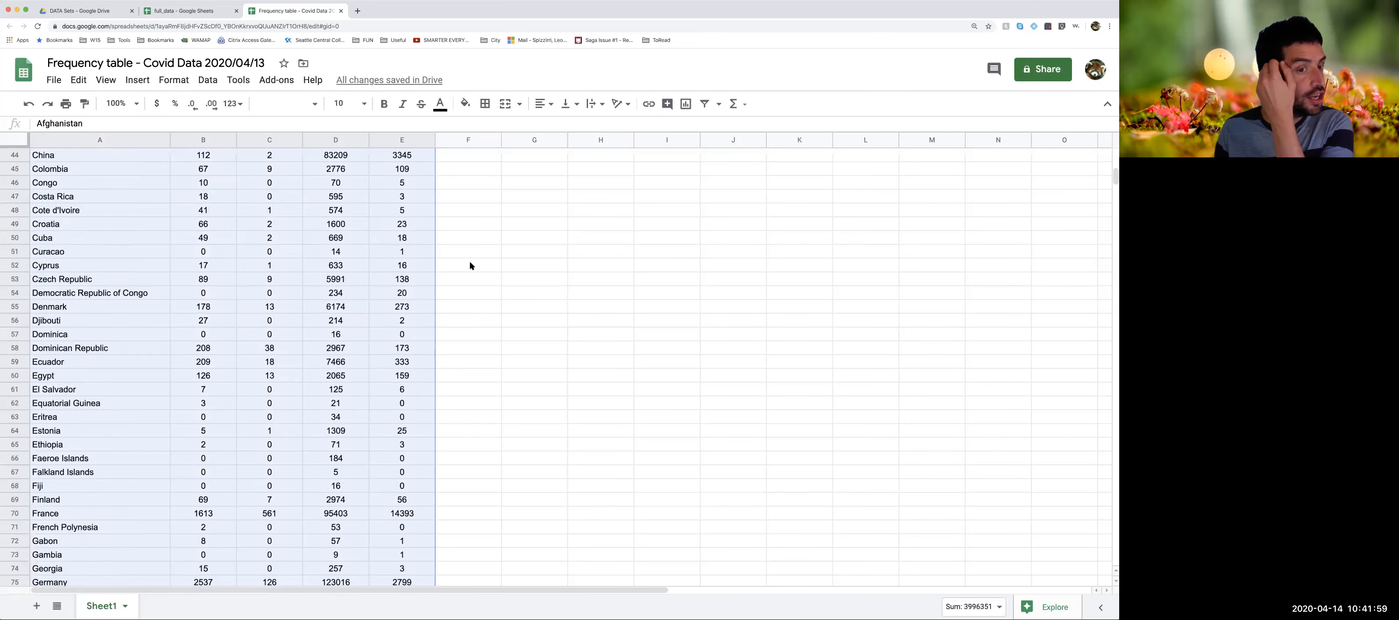
{"action": "scroll", "coordinate": [470, 265], "scroll_direction": "up", "scroll_amount": 3}
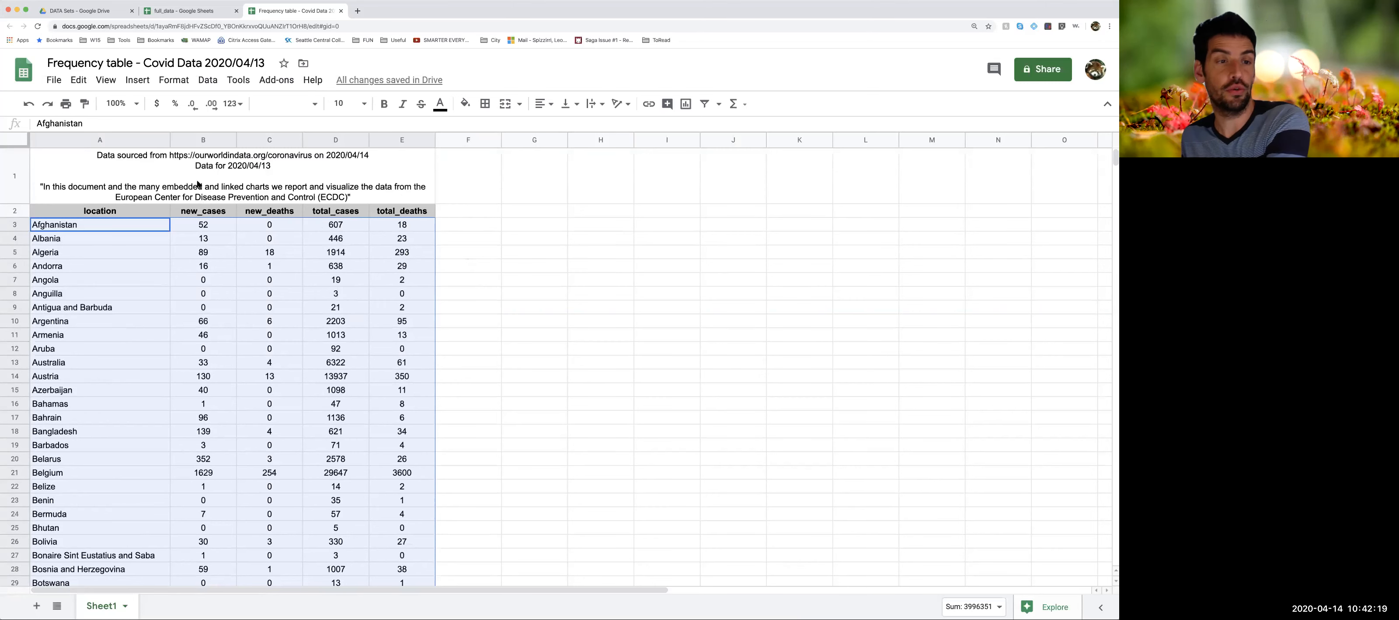
Sort the range A3:E208 by Column B in A → Z order, without treating the first row as a header
{"action": "left_click", "coordinate": [208, 83]}
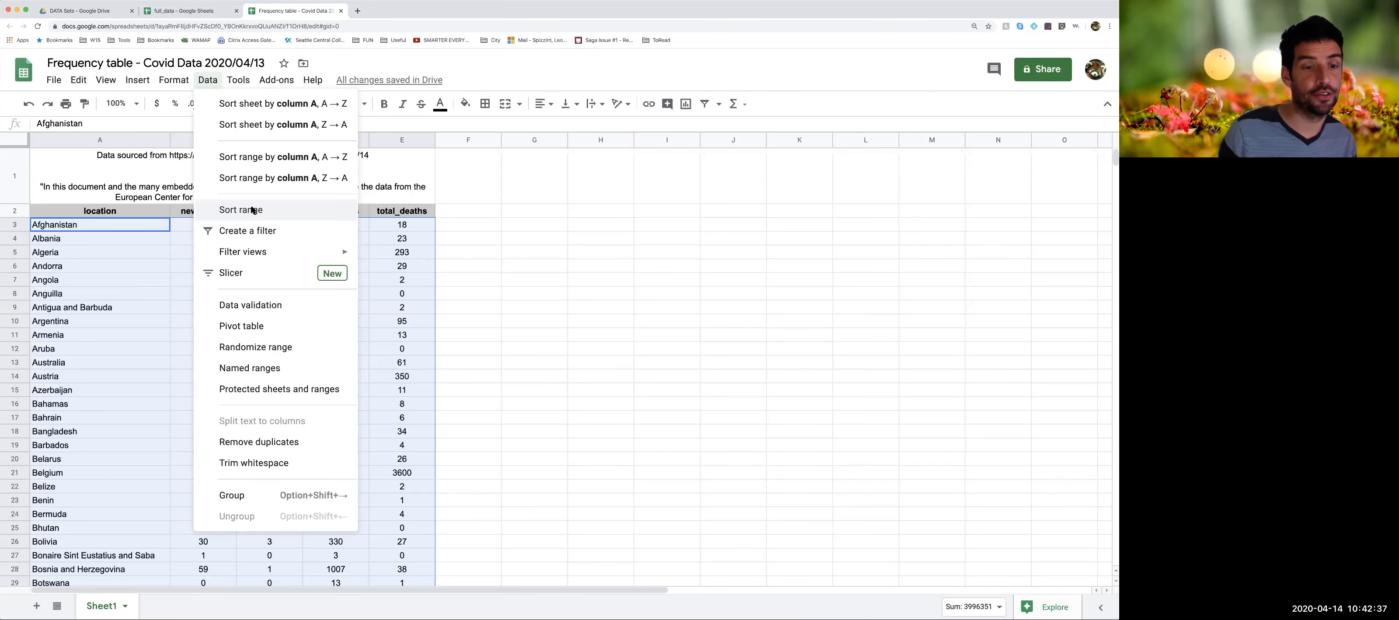
{"action": "left_click", "coordinate": [252, 210]}
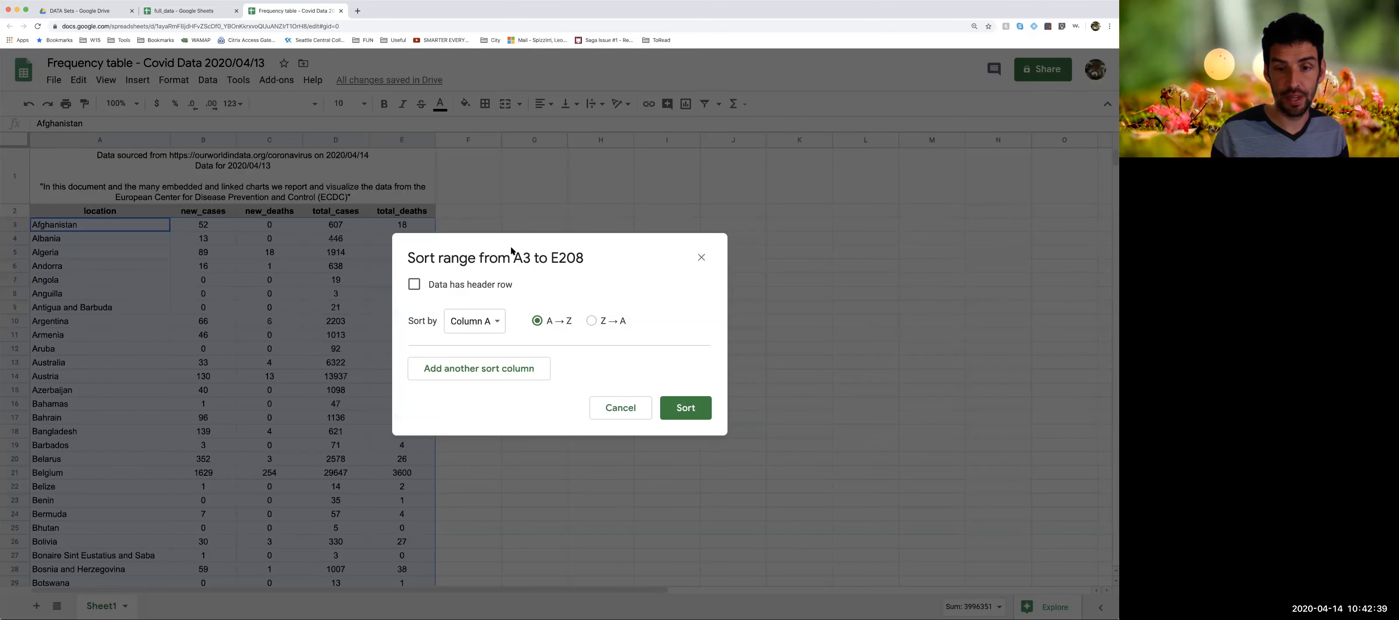
{"action": "left_click_drag", "start_coordinate": [540, 244], "coordinate": [654, 234]}
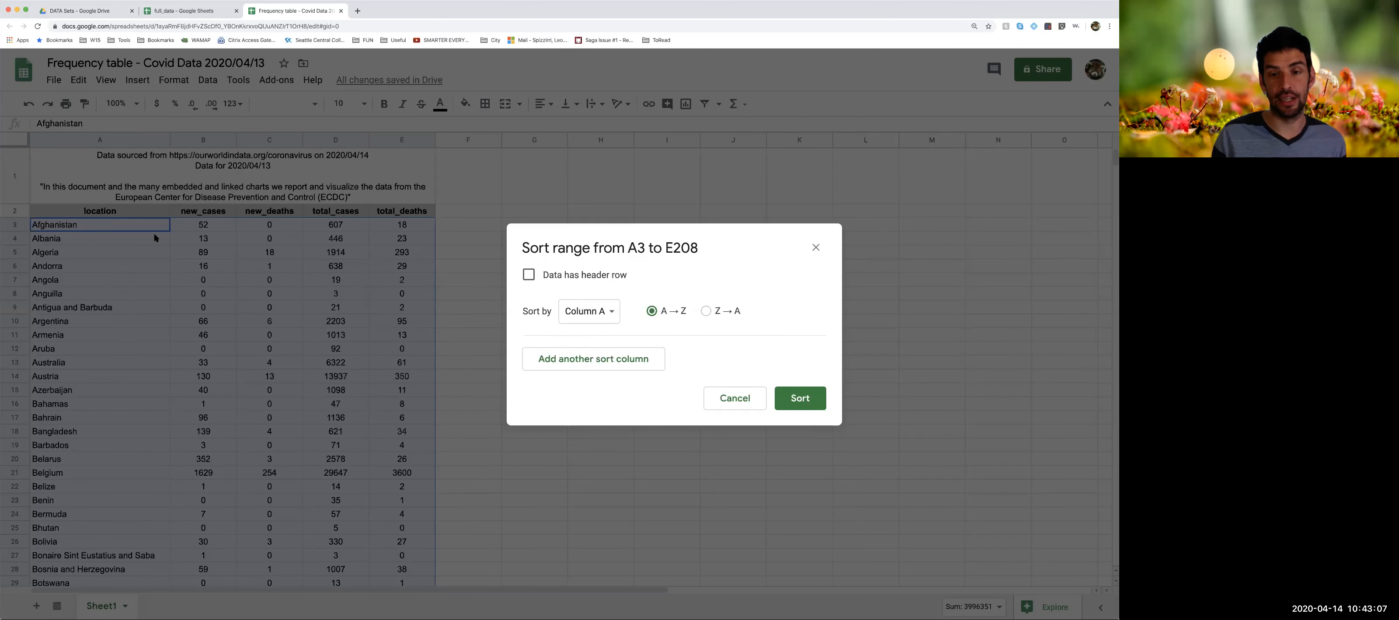
{"action": "left_click", "coordinate": [611, 316]}
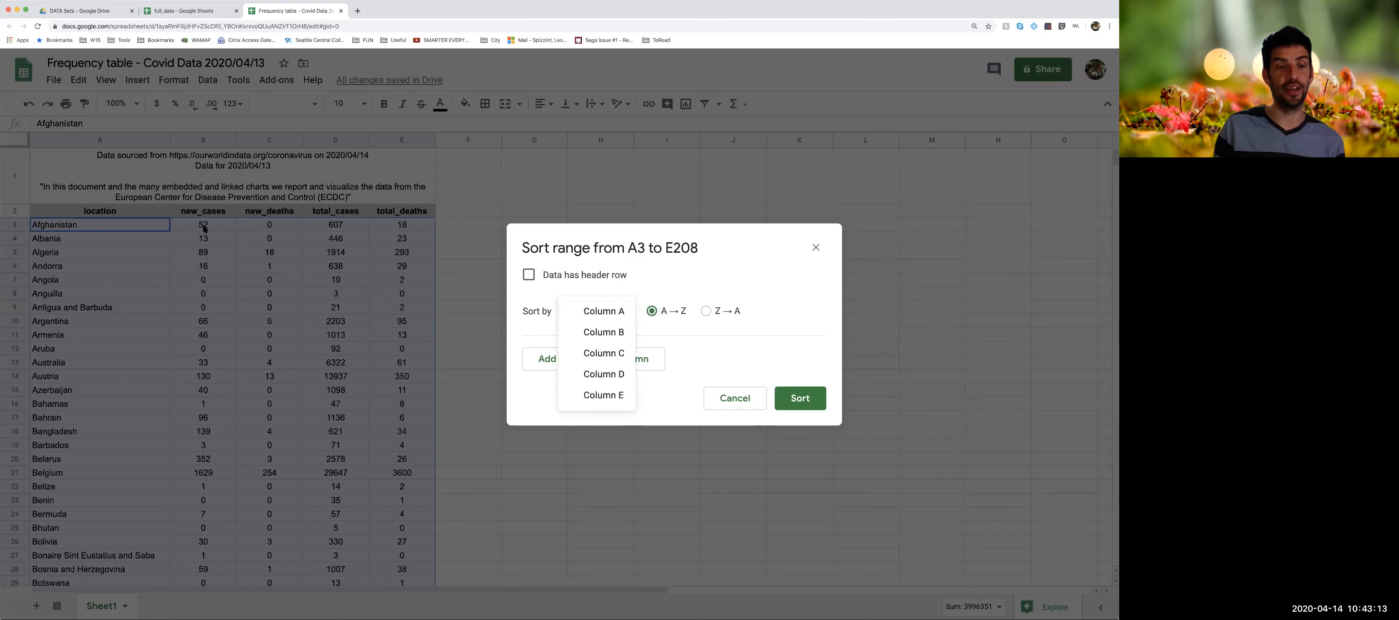
{"action": "left_click", "coordinate": [613, 333]}
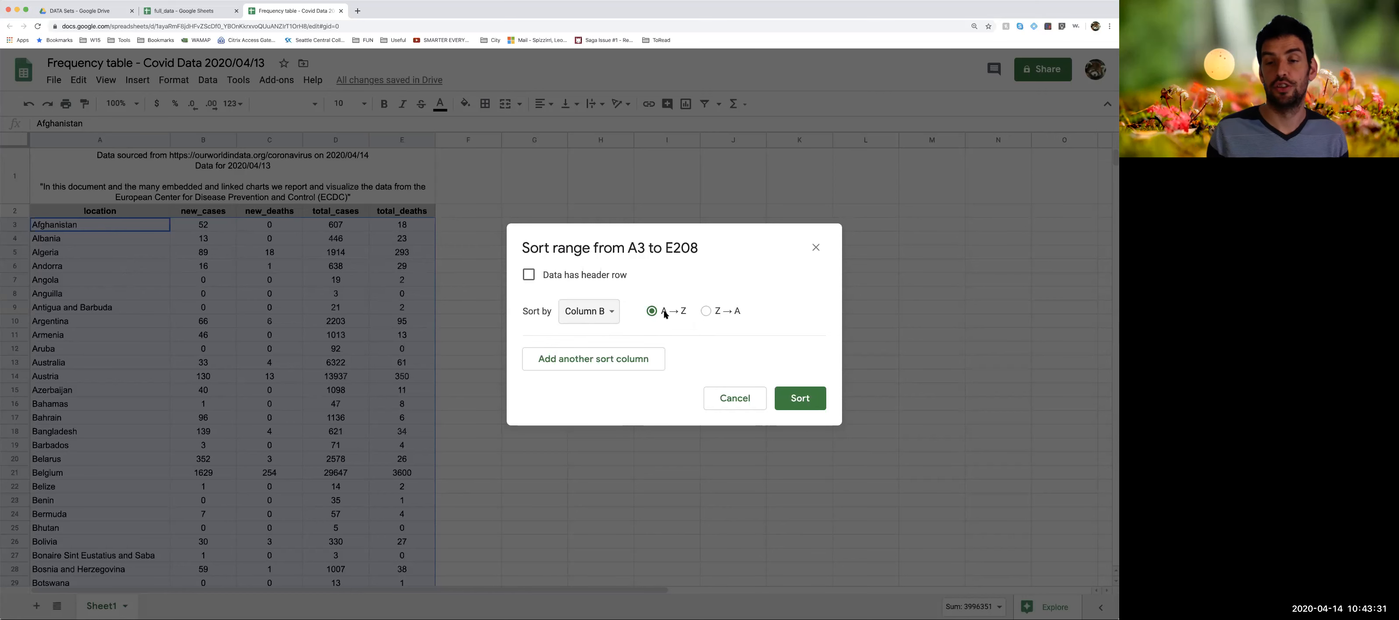
{"action": "left_click", "coordinate": [796, 400]}
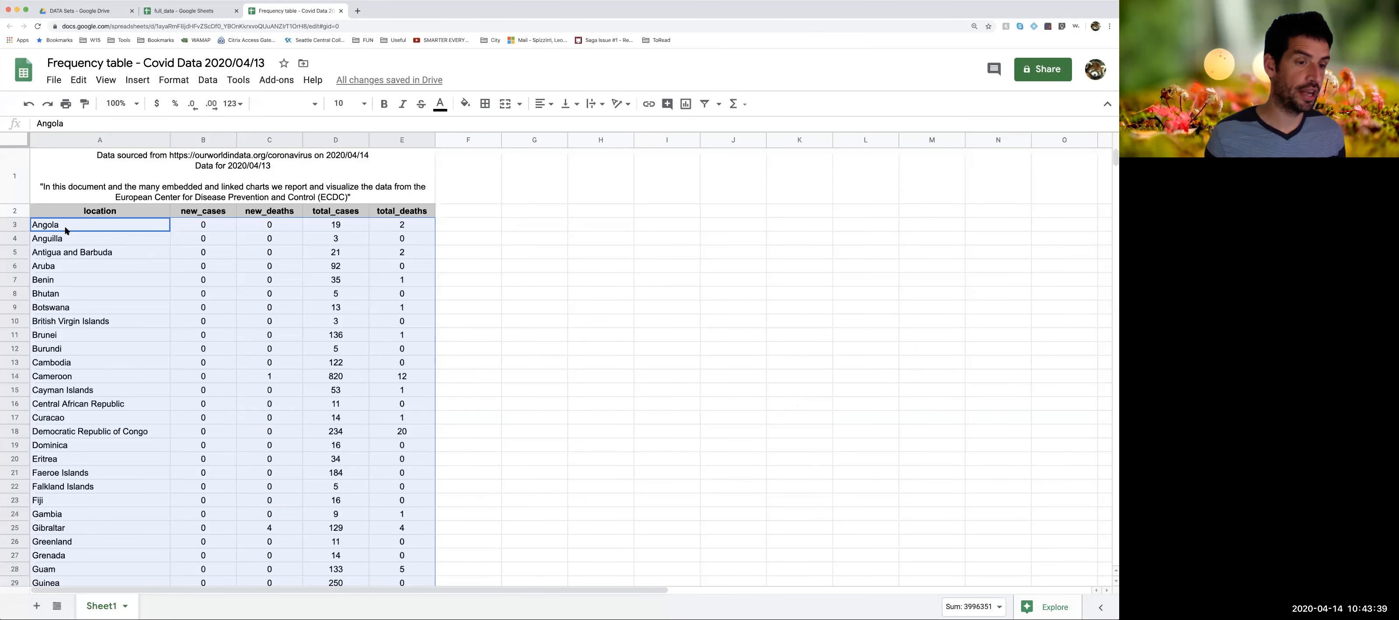
Examine the low end of the sorted new_cases column, including where the values change from 0 to 1
{"action": "left_click", "coordinate": [195, 226]}
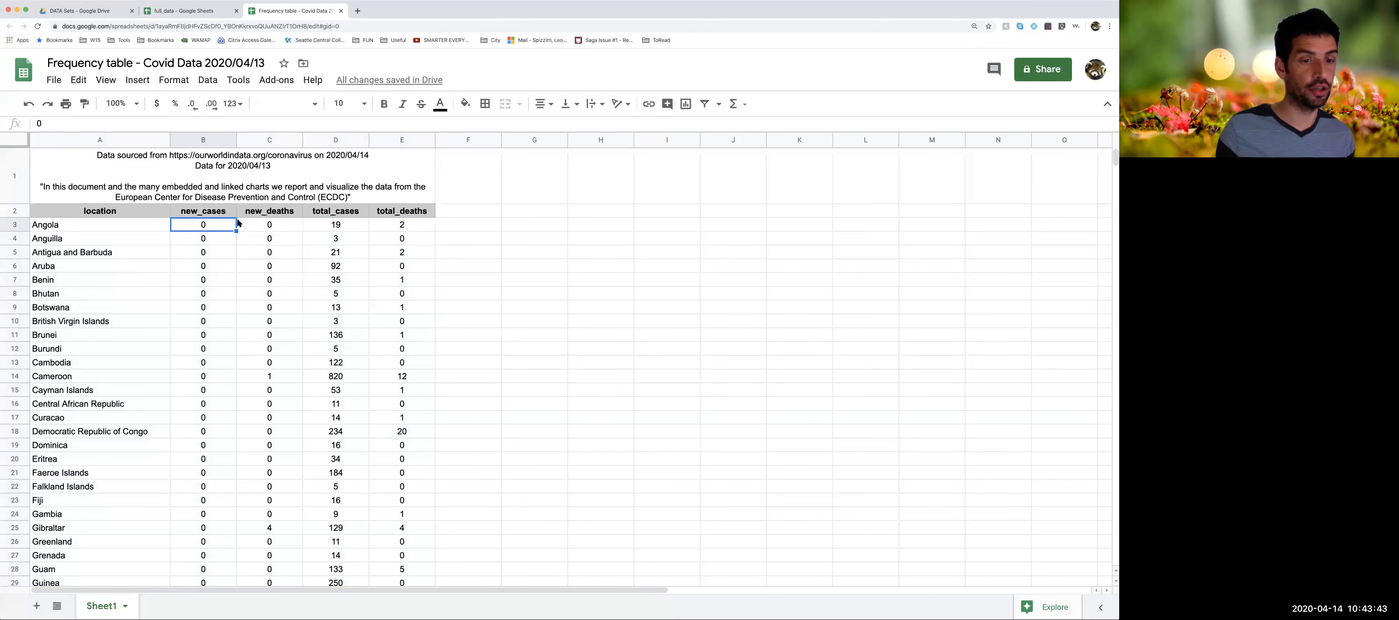
{"action": "scroll", "coordinate": [216, 415], "scroll_direction": "down", "scroll_amount": 4}
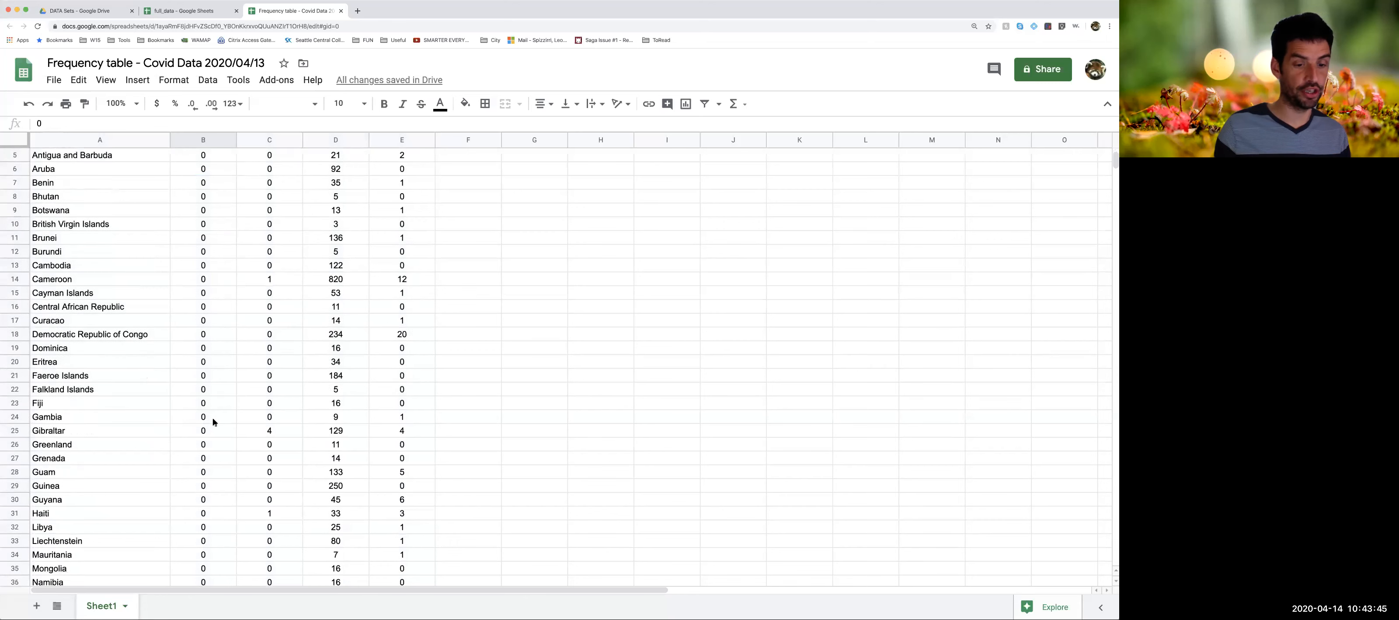
{"action": "scroll", "coordinate": [211, 423], "scroll_direction": "down", "scroll_amount": 10}
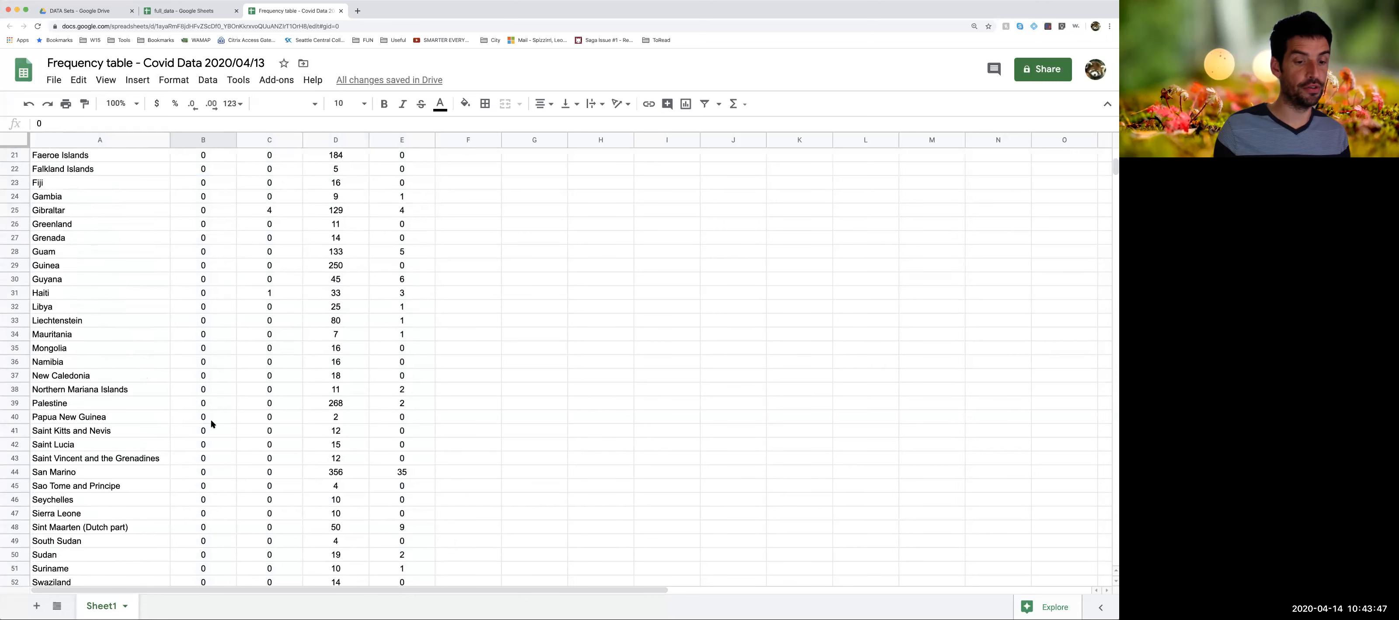
{"action": "scroll", "coordinate": [212, 424], "scroll_direction": "down", "scroll_amount": 9}
{"action": "left_click", "coordinate": [203, 281]}
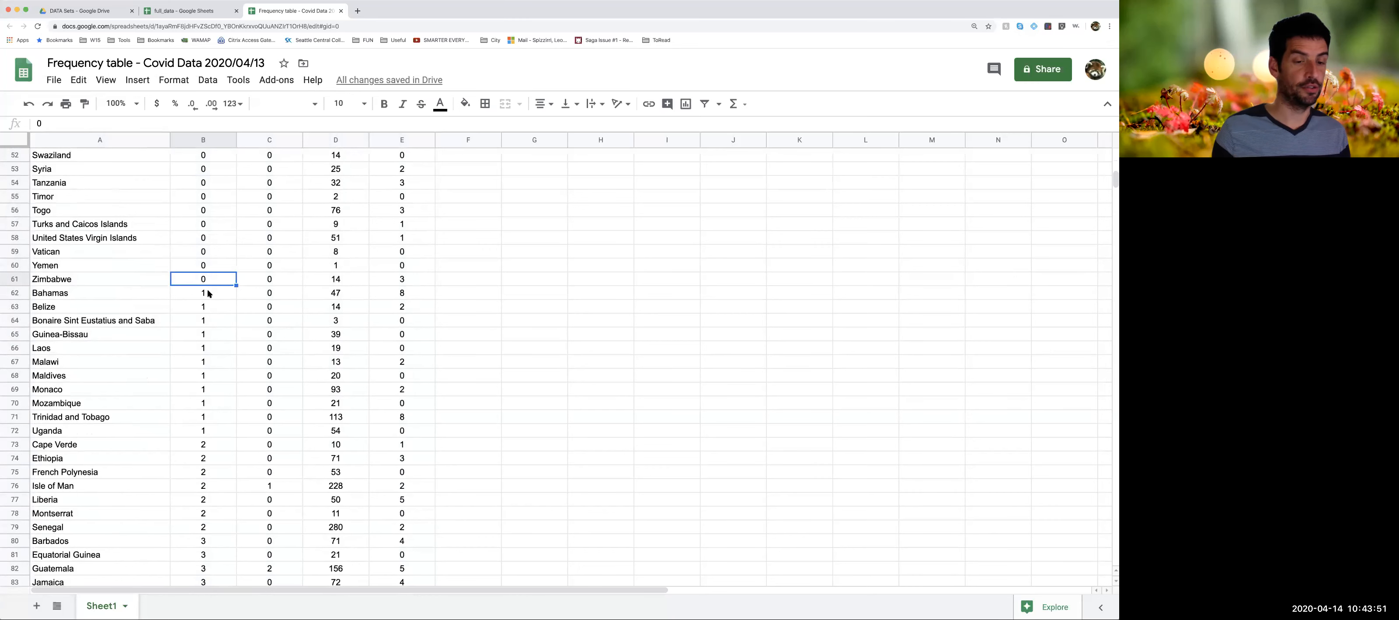
{"action": "scroll", "coordinate": [214, 279], "scroll_direction": "up", "scroll_amount": 3}
{"action": "scroll", "coordinate": [213, 279], "scroll_direction": "down", "scroll_amount": 1}
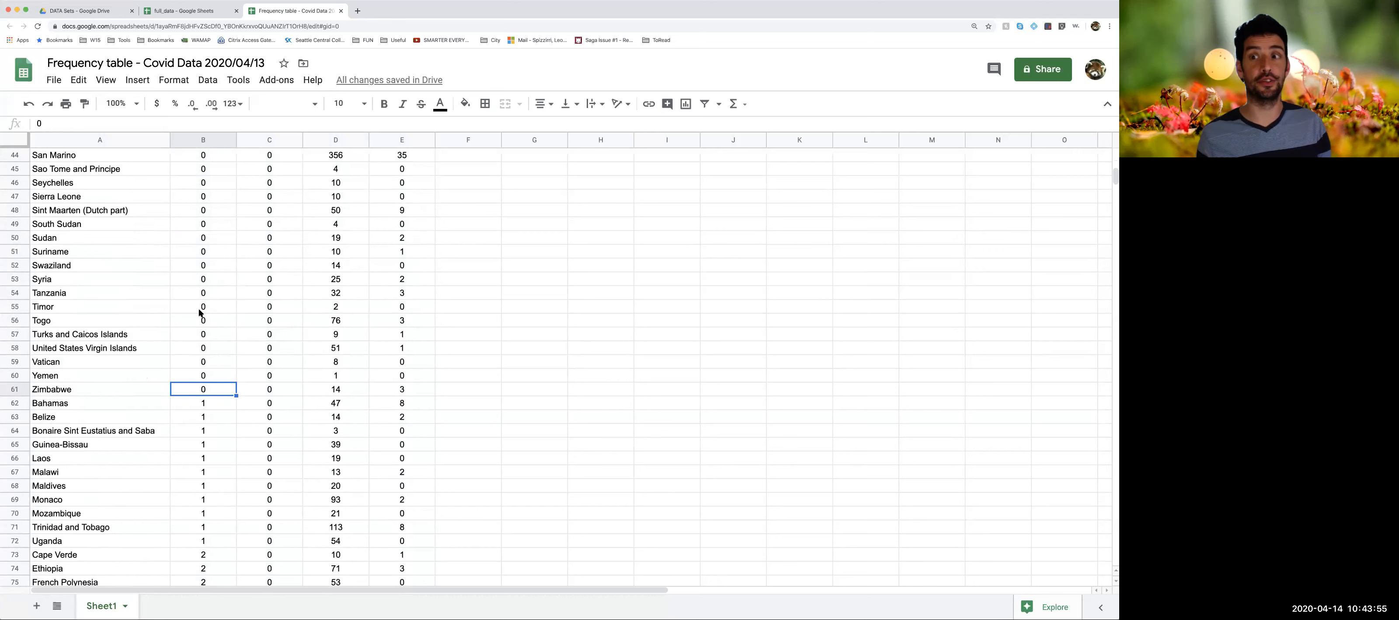
{"action": "left_click", "coordinate": [208, 403]}
{"action": "scroll", "coordinate": [210, 423], "scroll_direction": "down", "scroll_amount": 2}
{"action": "scroll", "coordinate": [210, 423], "scroll_direction": "down", "scroll_amount": 2}
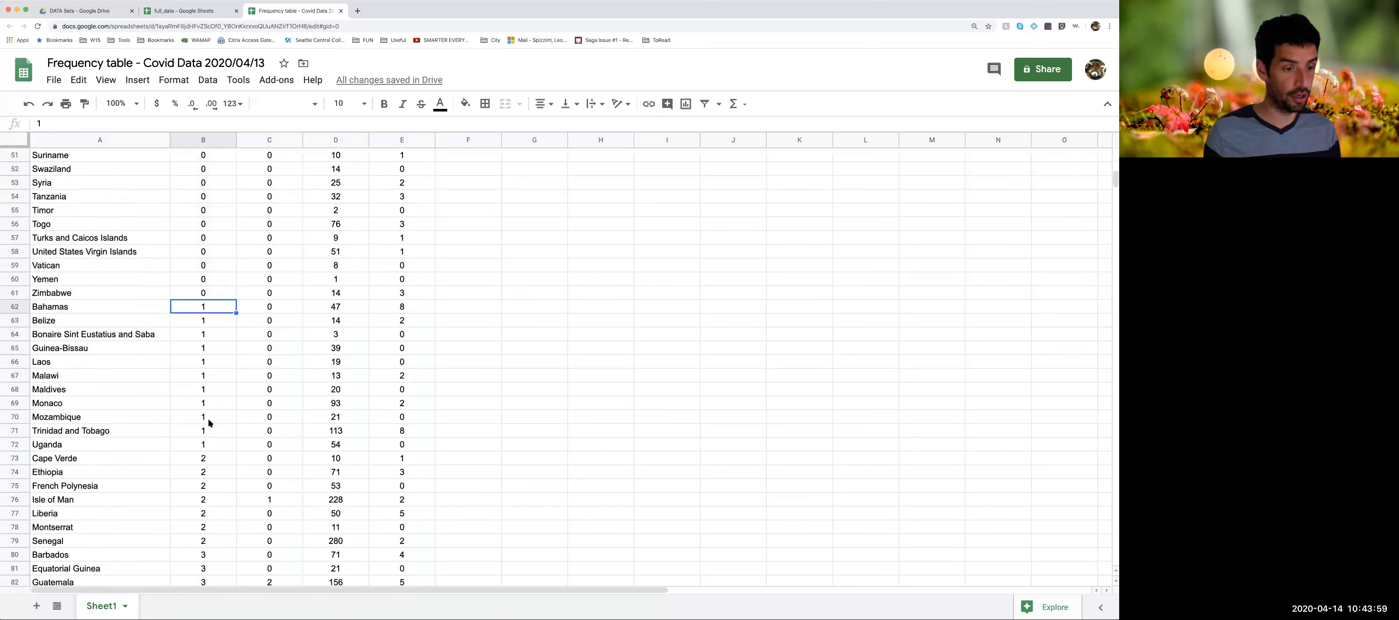
{"action": "scroll", "coordinate": [189, 272], "scroll_direction": "up", "scroll_amount": 10}
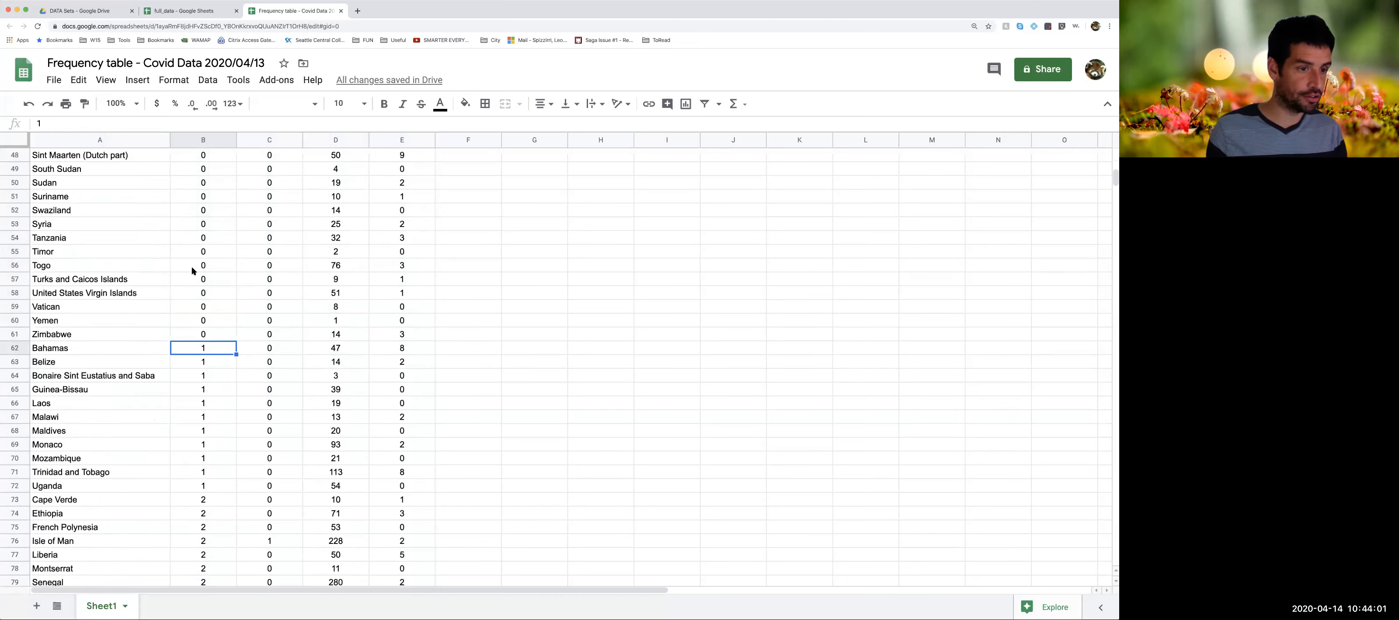
{"action": "scroll", "coordinate": [189, 244], "scroll_direction": "up", "scroll_amount": 8}
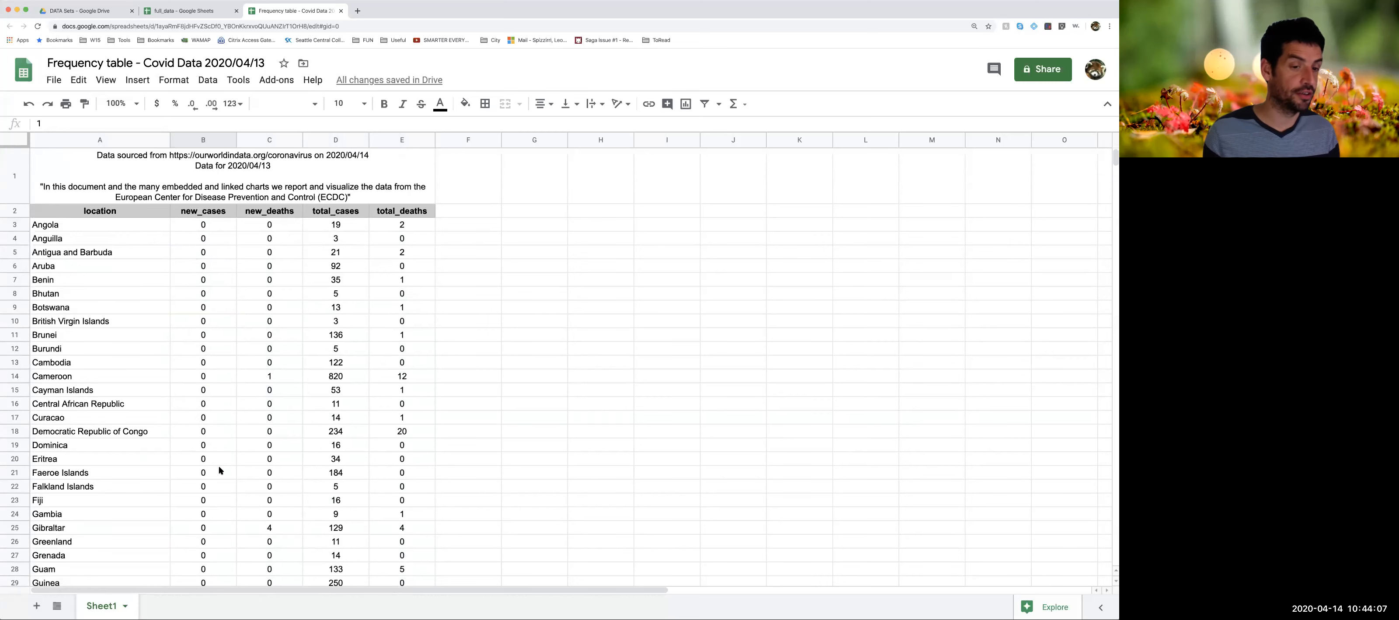
Examine the high end of the sorted new_cases column, down to the United States and World rows
{"action": "scroll", "coordinate": [220, 470], "scroll_direction": "down", "scroll_amount": 20}
{"action": "scroll", "coordinate": [220, 471], "scroll_direction": "down", "scroll_amount": 20}
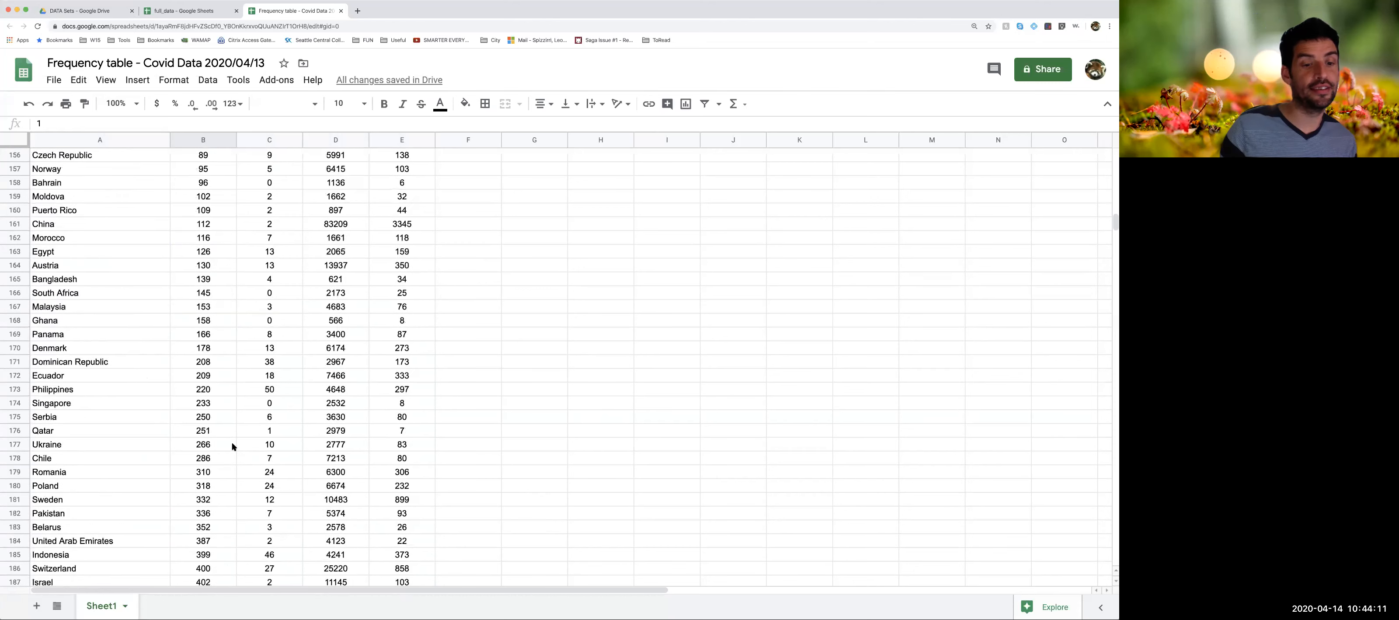
{"action": "scroll", "coordinate": [233, 447], "scroll_direction": "down", "scroll_amount": 20}
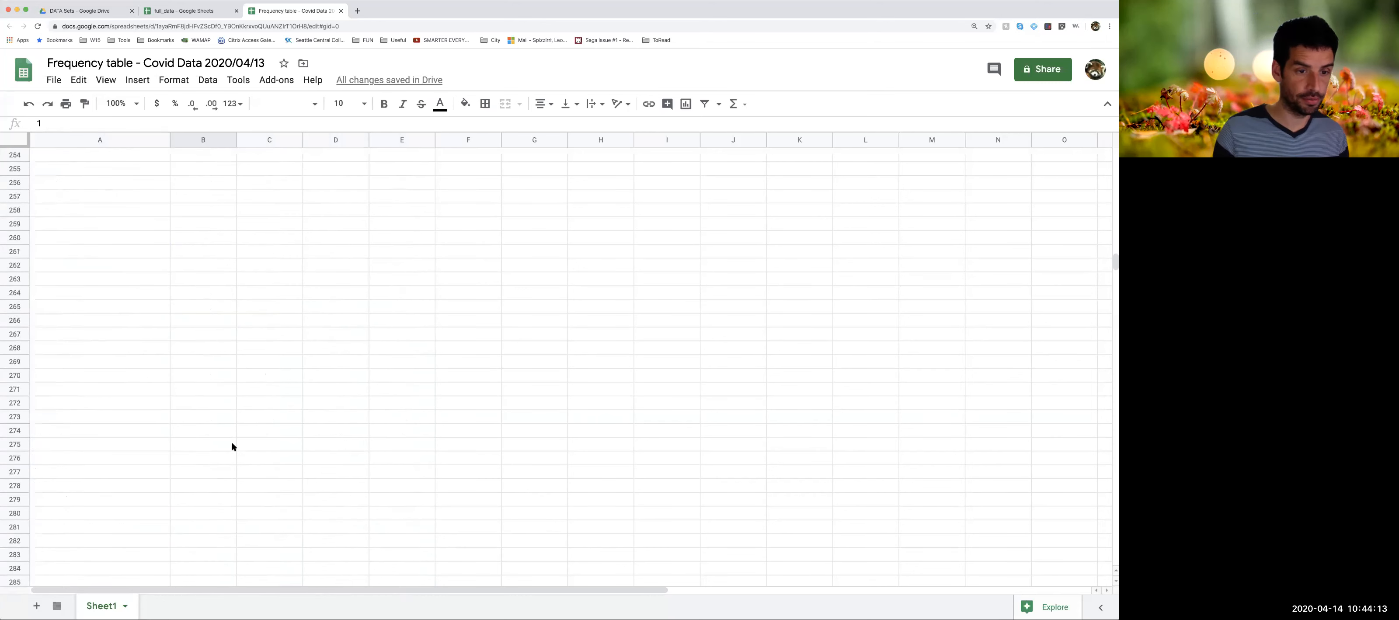
{"action": "scroll", "coordinate": [226, 422], "scroll_direction": "up", "scroll_amount": 19}
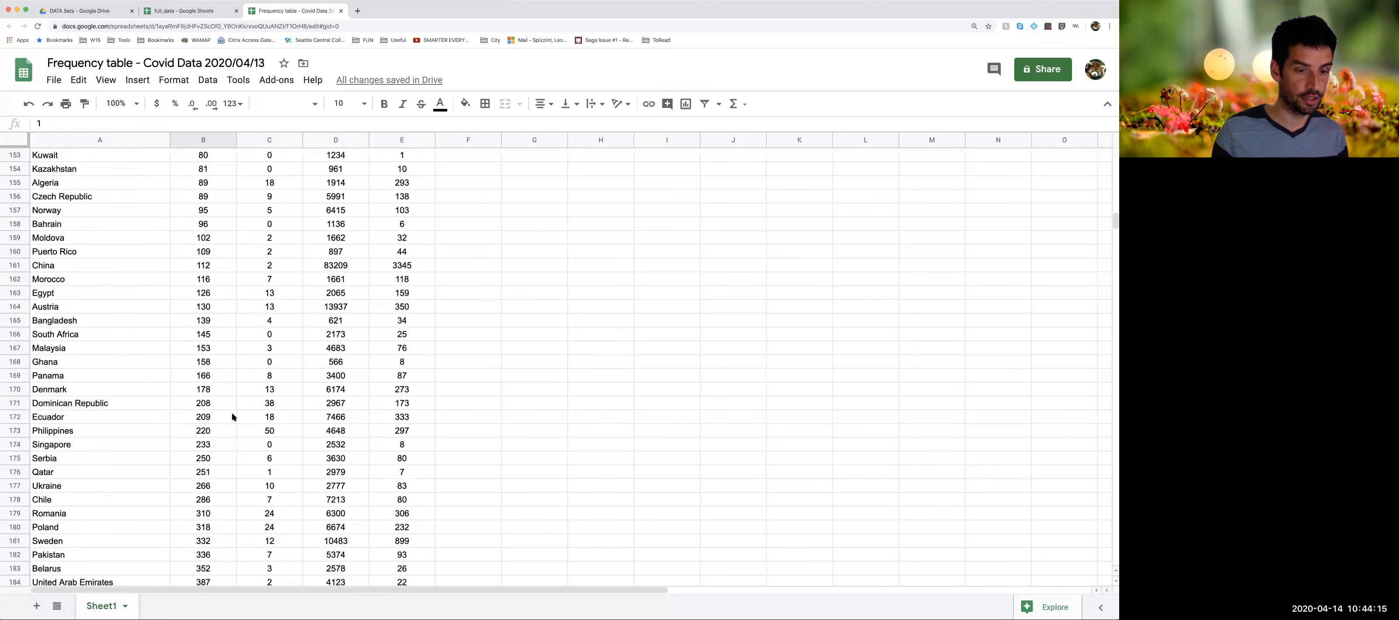
{"action": "scroll", "coordinate": [233, 417], "scroll_direction": "down", "scroll_amount": 6}
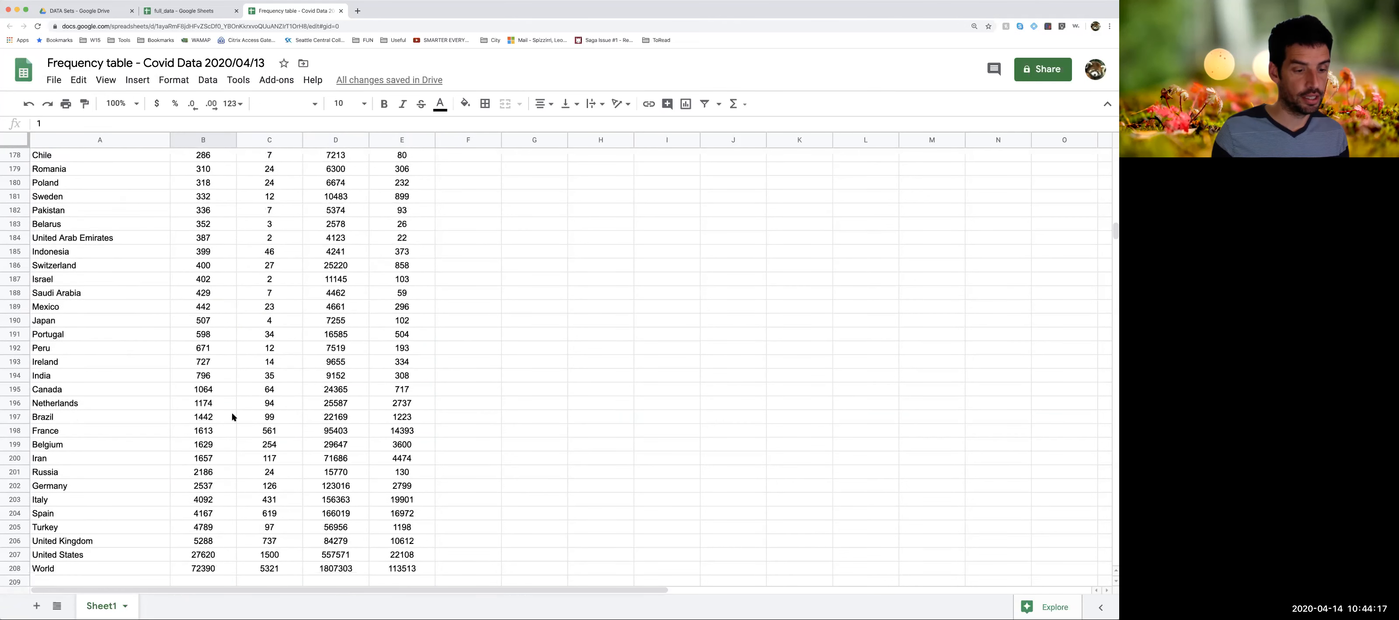
{"action": "scroll", "coordinate": [232, 417], "scroll_direction": "down", "scroll_amount": 1}
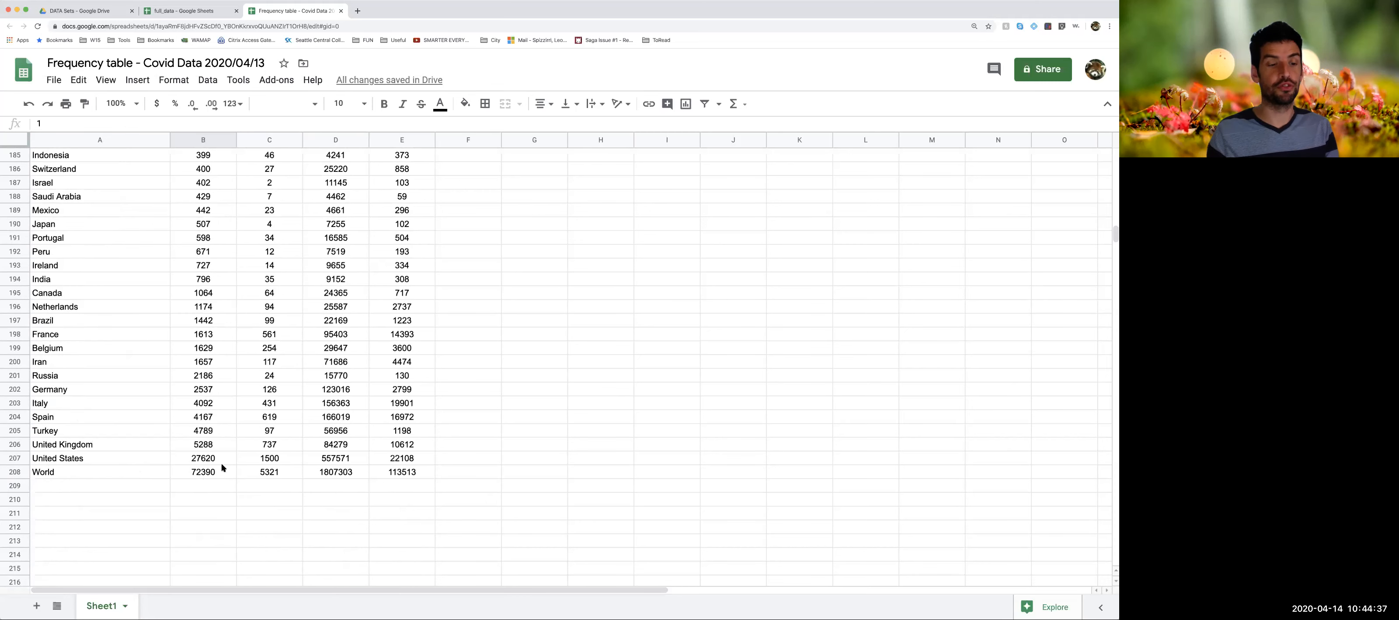
Select the case and death figures in B3:E207, leaving out the location names and the World row
{"action": "left_click", "coordinate": [413, 461]}
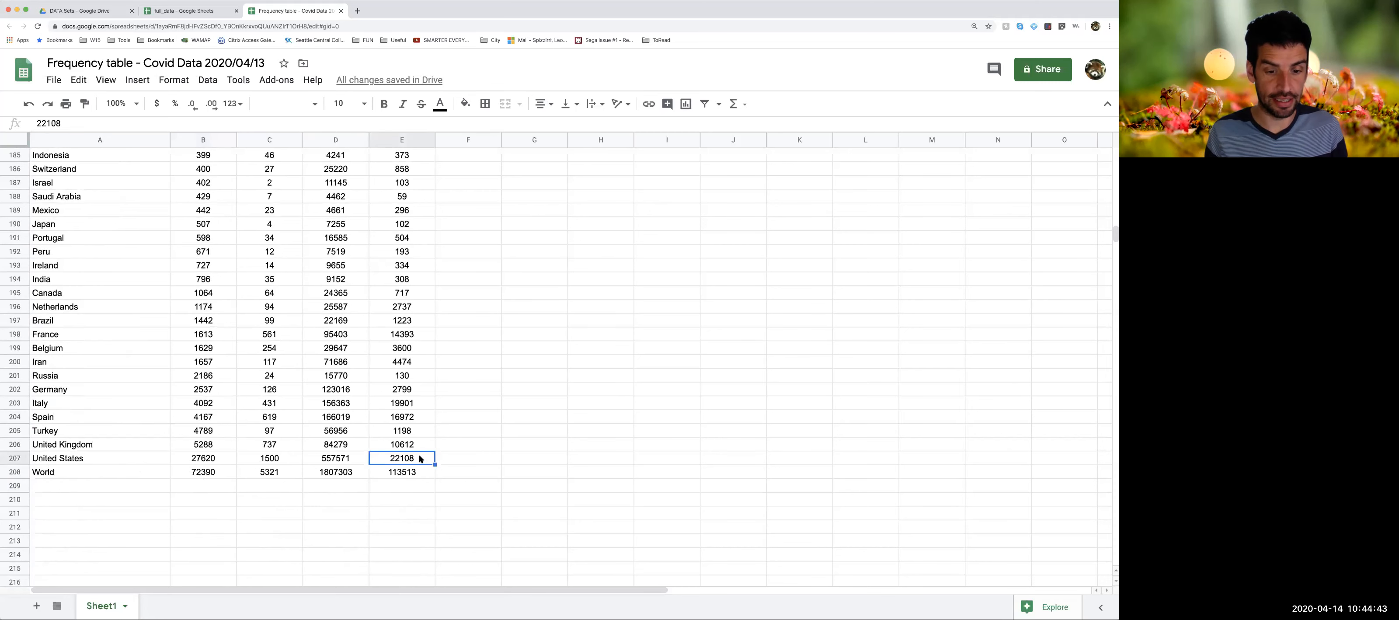
{"action": "left_click", "coordinate": [323, 417]}
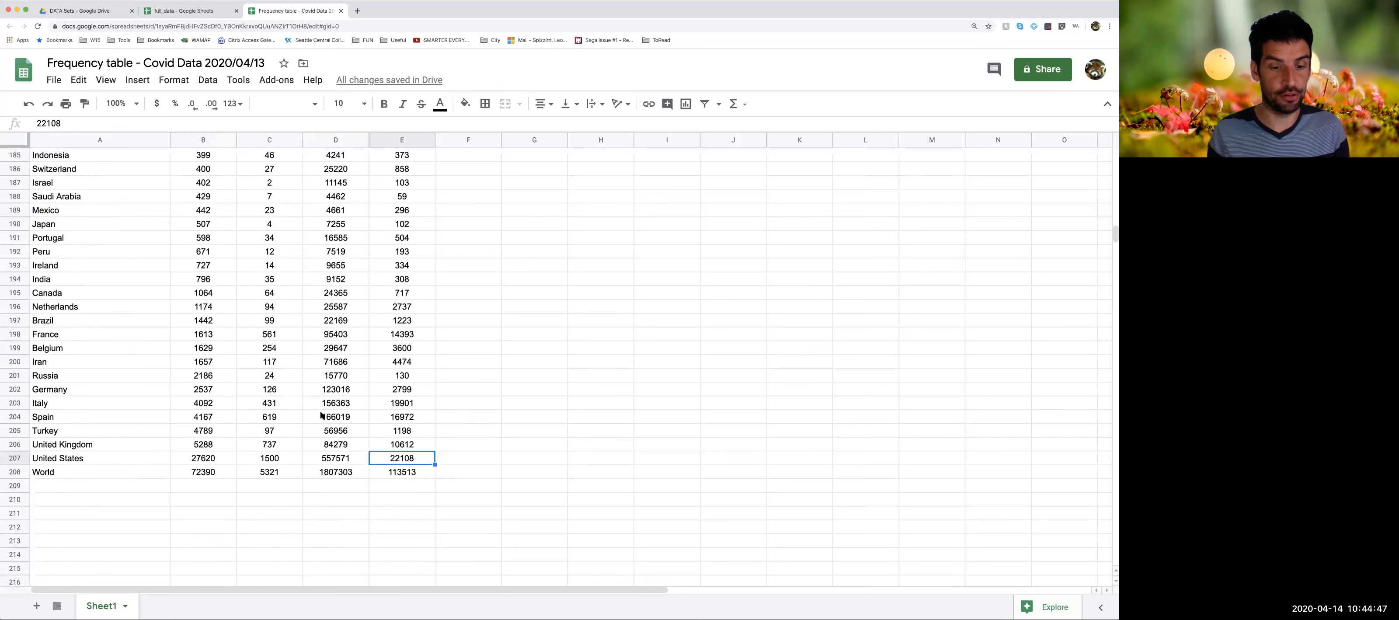
{"action": "left_click", "coordinate": [328, 419], "text": "shift"}
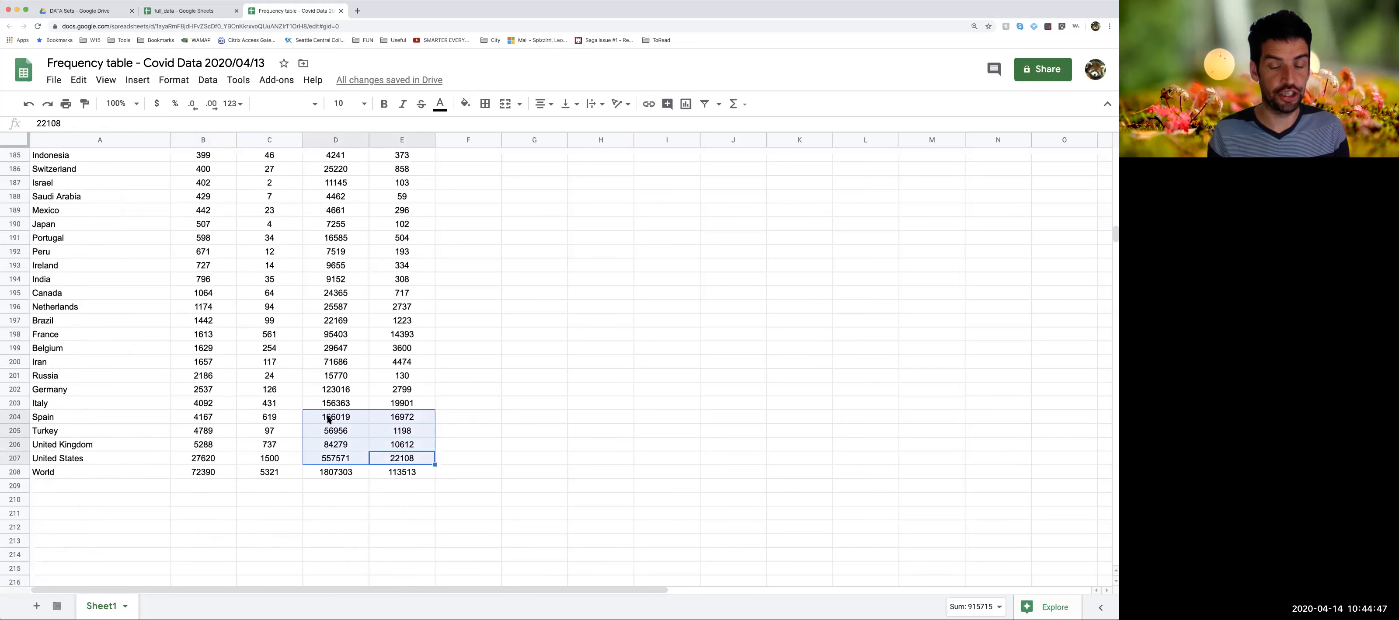
{"action": "left_click", "coordinate": [463, 435]}
{"action": "left_click", "coordinate": [410, 461]}
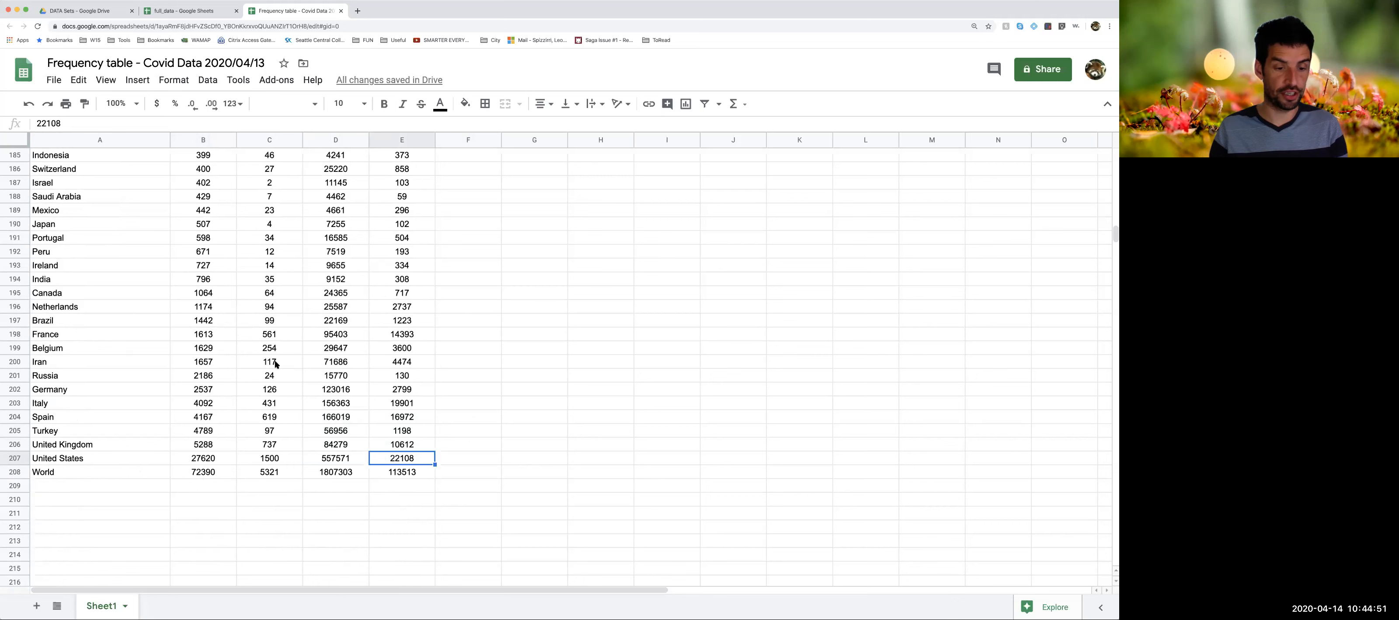
{"action": "scroll", "coordinate": [276, 363], "scroll_direction": "up", "scroll_amount": 20}
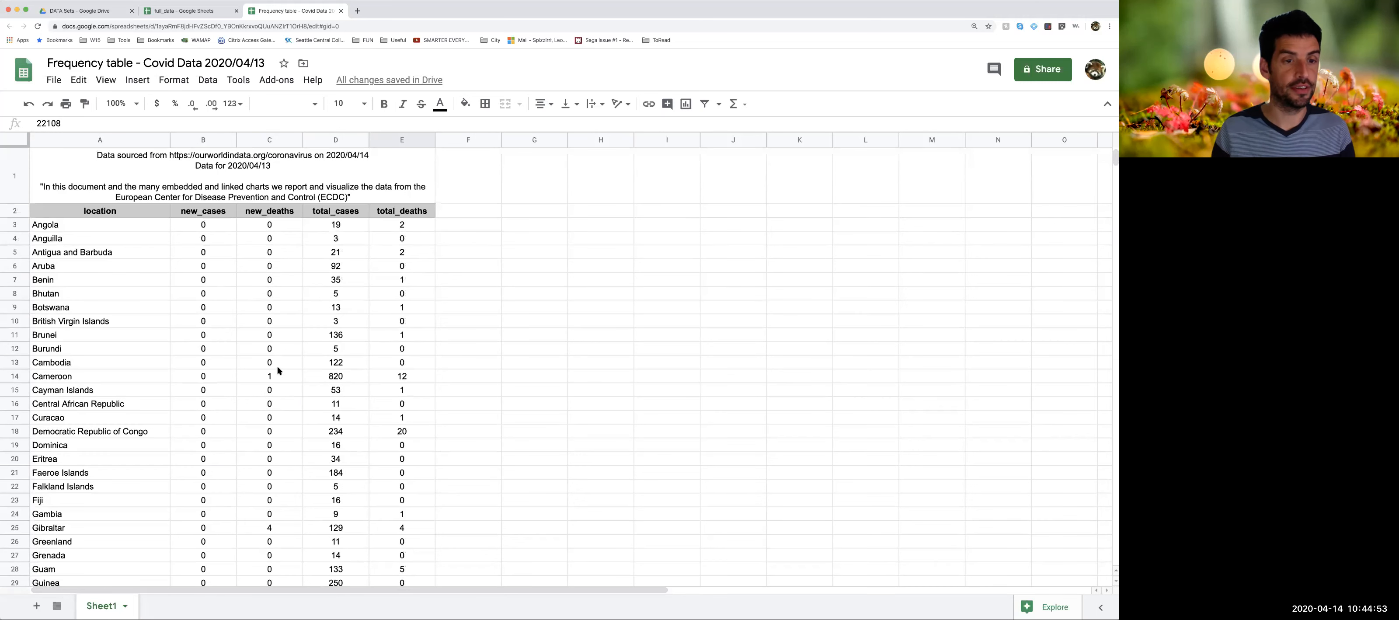
{"action": "left_click", "coordinate": [203, 224], "text": "shift"}
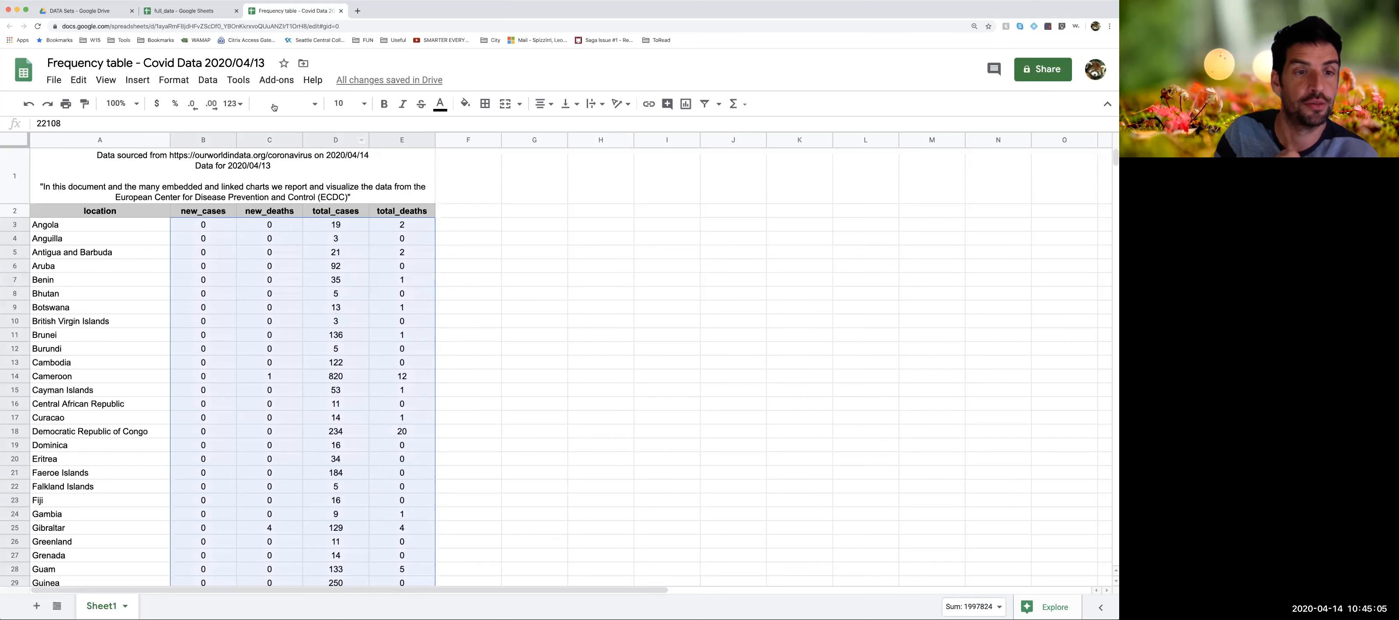
Sort only the figures in B3:E207 by Column D in A → Z order, without treating the first row as a header
{"action": "left_click", "coordinate": [207, 82]}
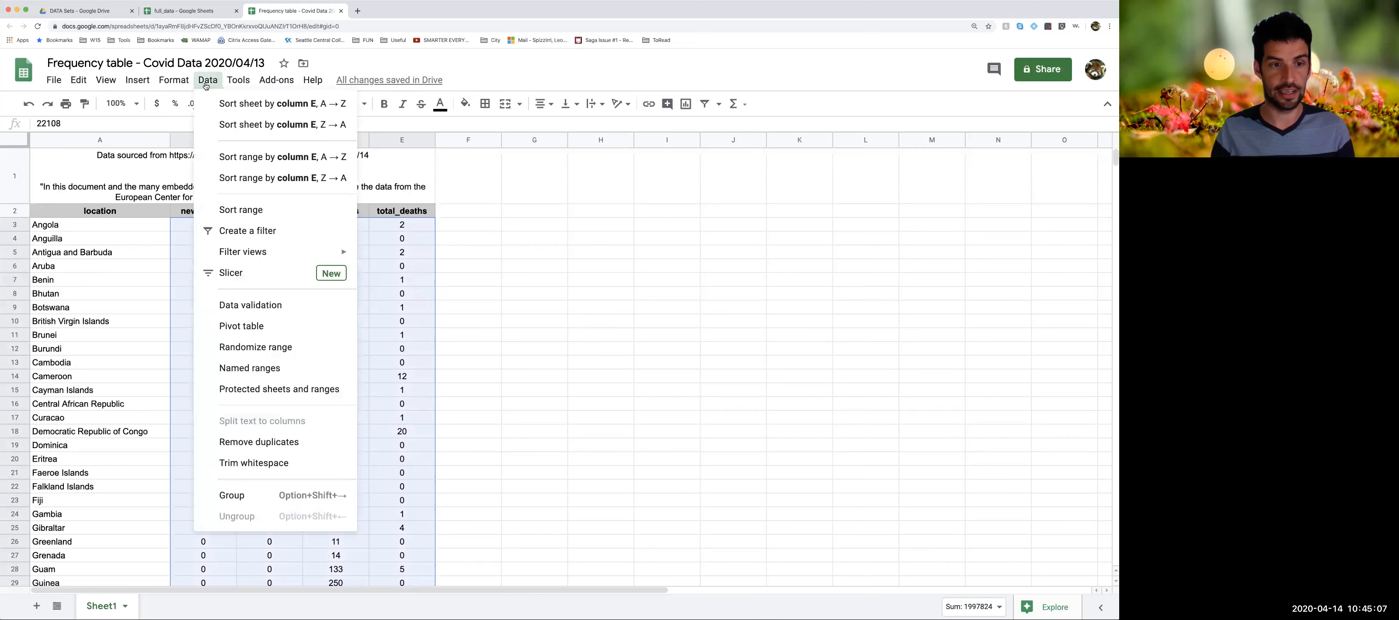
{"action": "left_click", "coordinate": [218, 210]}
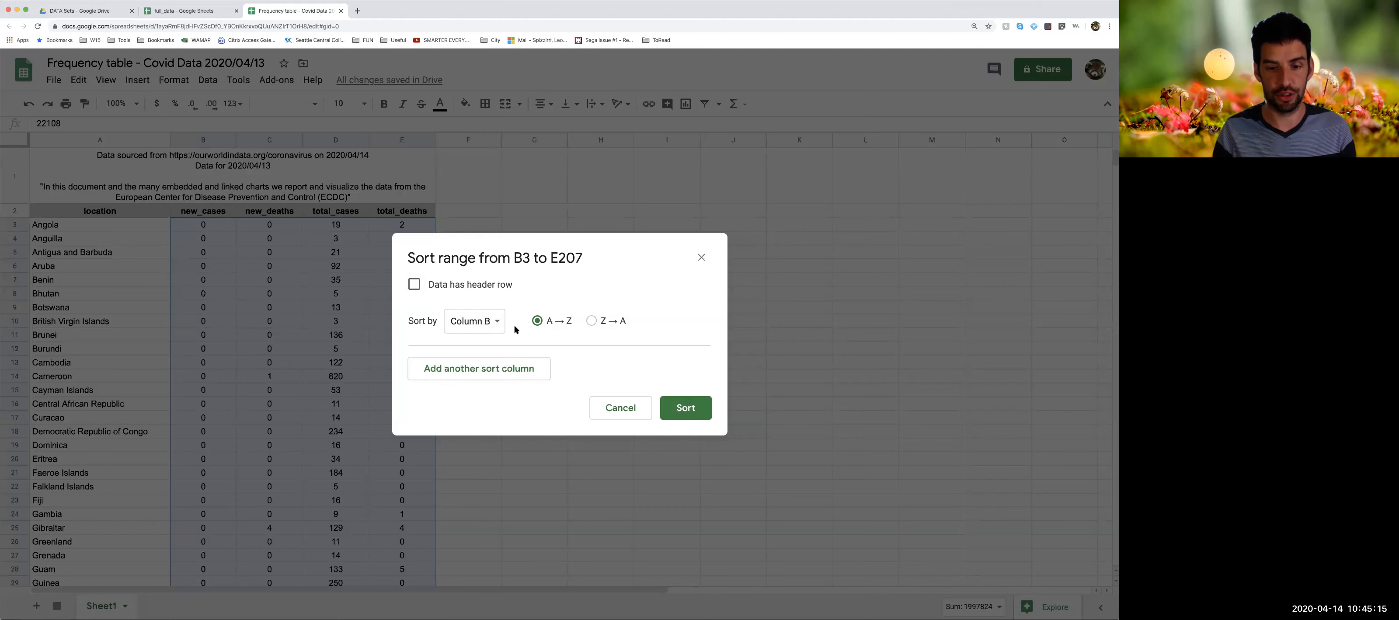
{"action": "left_click", "coordinate": [499, 325]}
{"action": "left_click", "coordinate": [500, 362]}
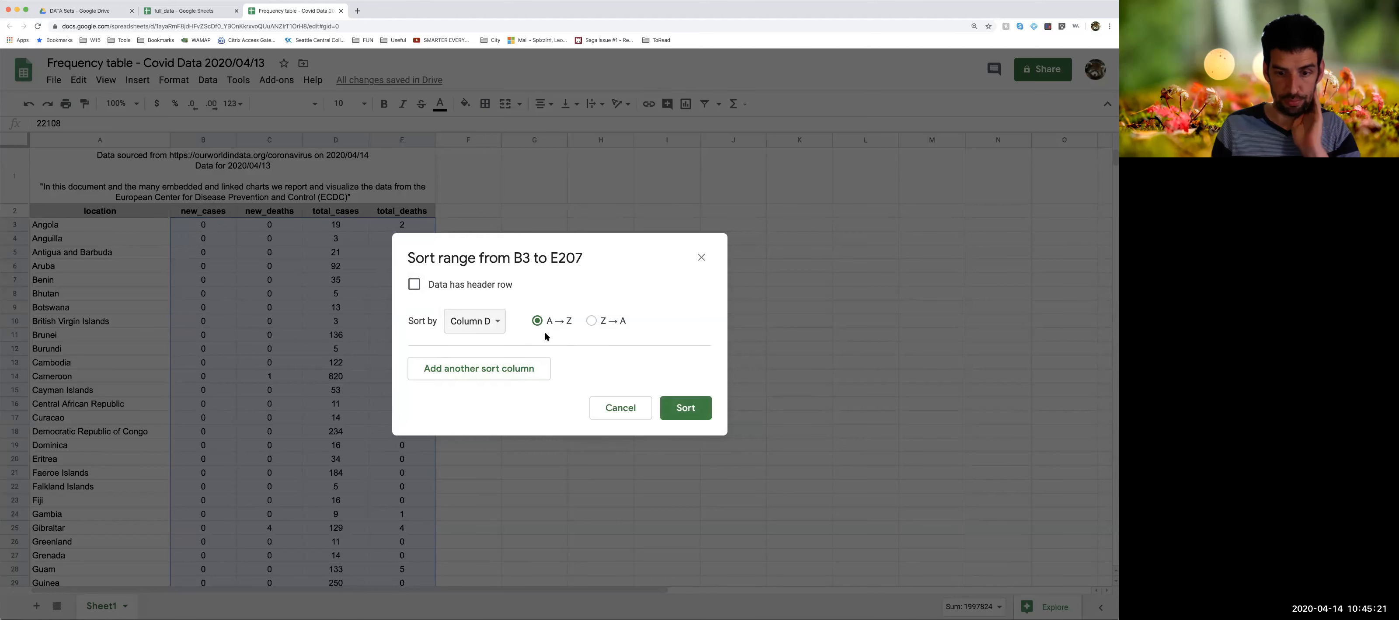
{"action": "left_click", "coordinate": [677, 410]}
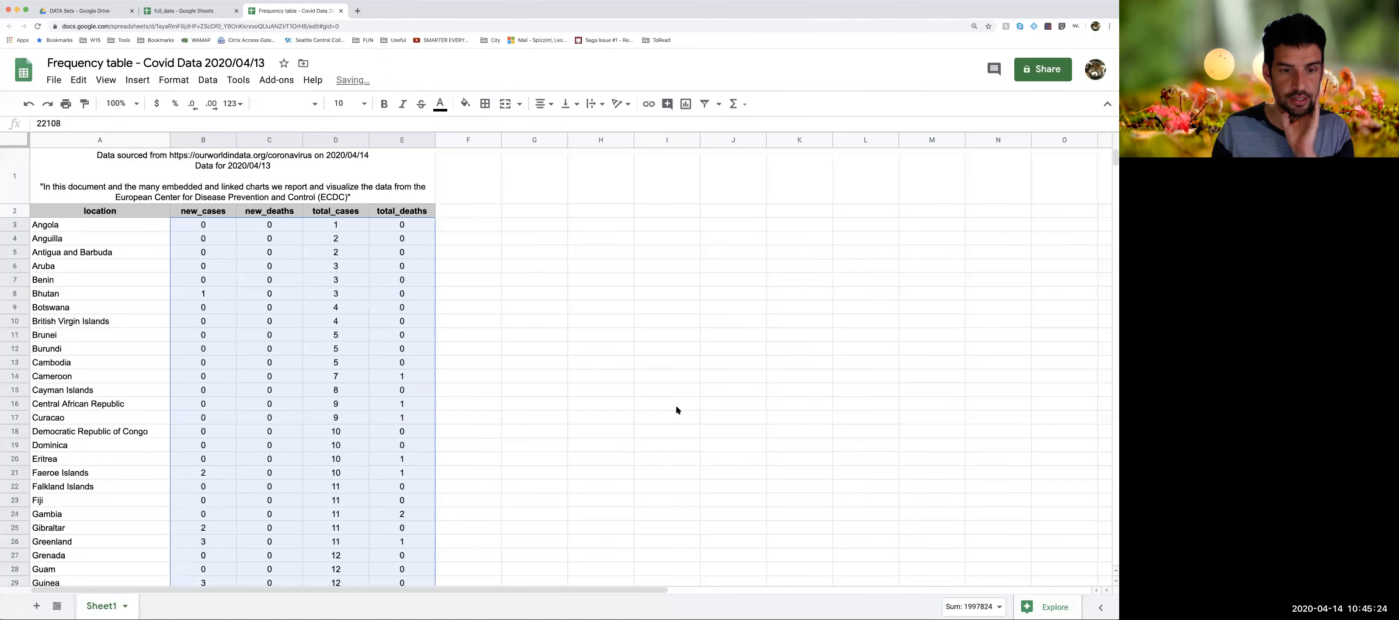
{"action": "left_click", "coordinate": [480, 270]}
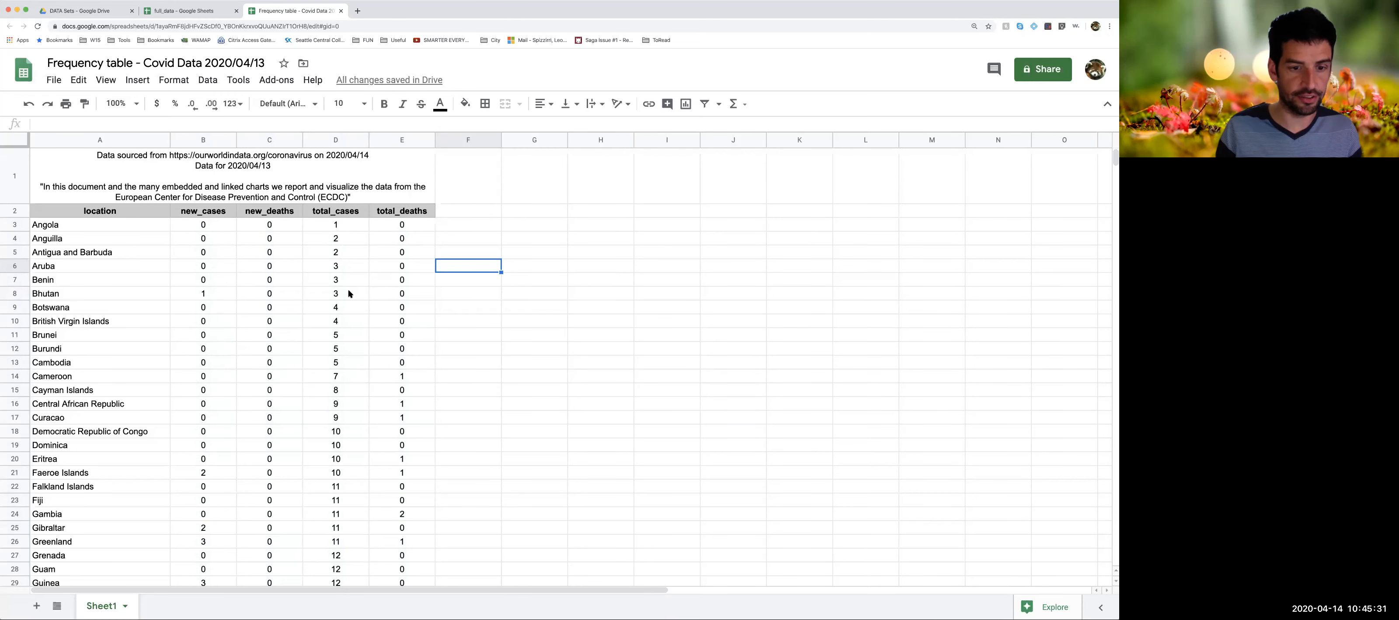
Examine how the location names line up with the re-sorted figures, from the first rows down to United States and World
{"action": "scroll", "coordinate": [350, 294], "scroll_direction": "down", "scroll_amount": 5}
{"action": "scroll", "coordinate": [349, 294], "scroll_direction": "down", "scroll_amount": 6}
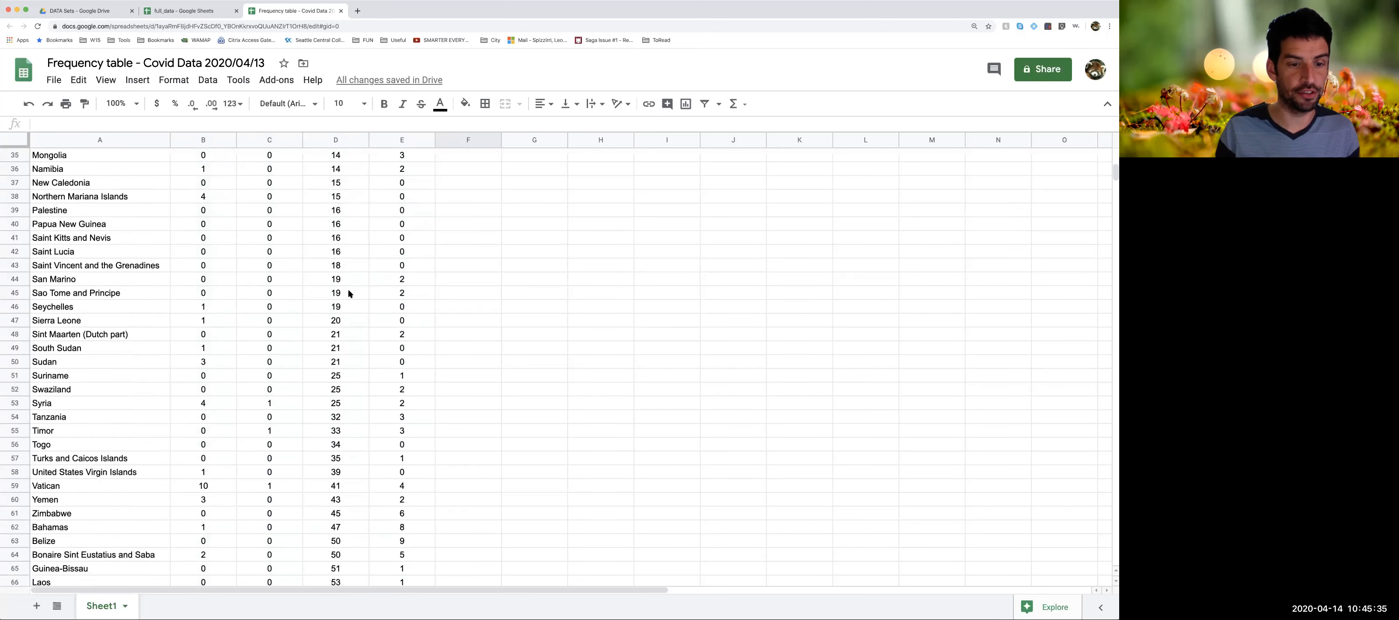
{"action": "scroll", "coordinate": [256, 265], "scroll_direction": "up", "scroll_amount": 11}
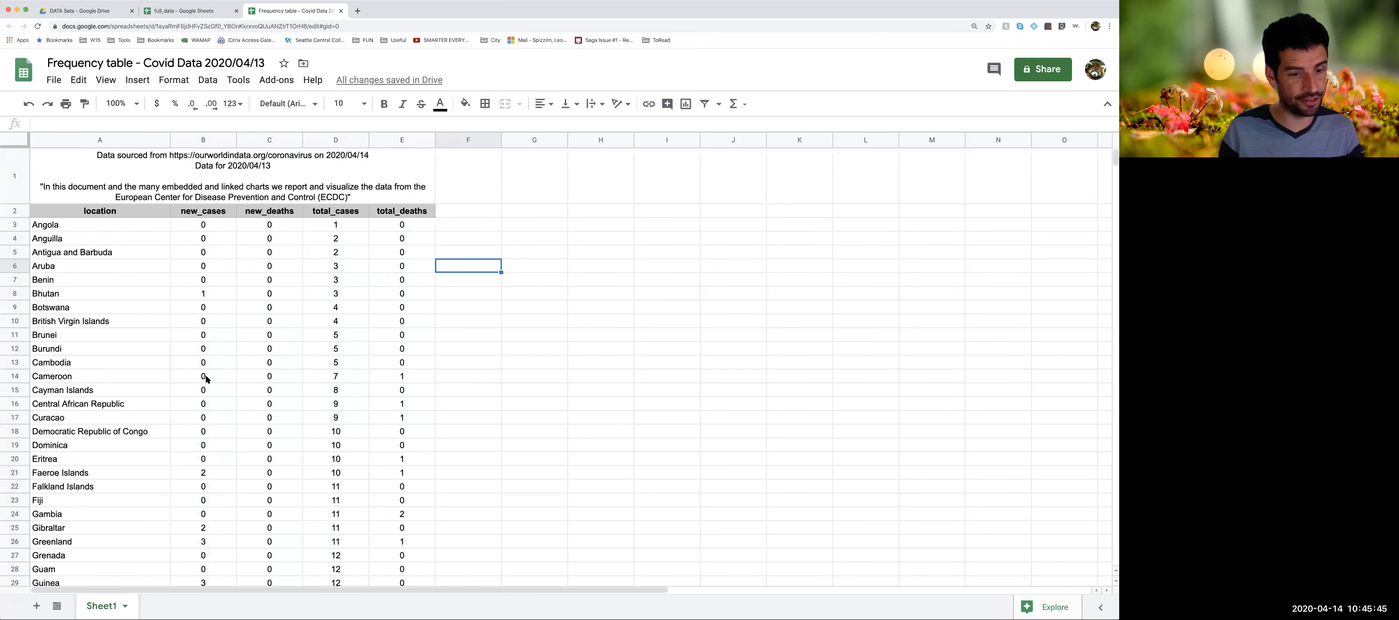
{"action": "scroll", "coordinate": [207, 380], "scroll_direction": "down", "scroll_amount": 3}
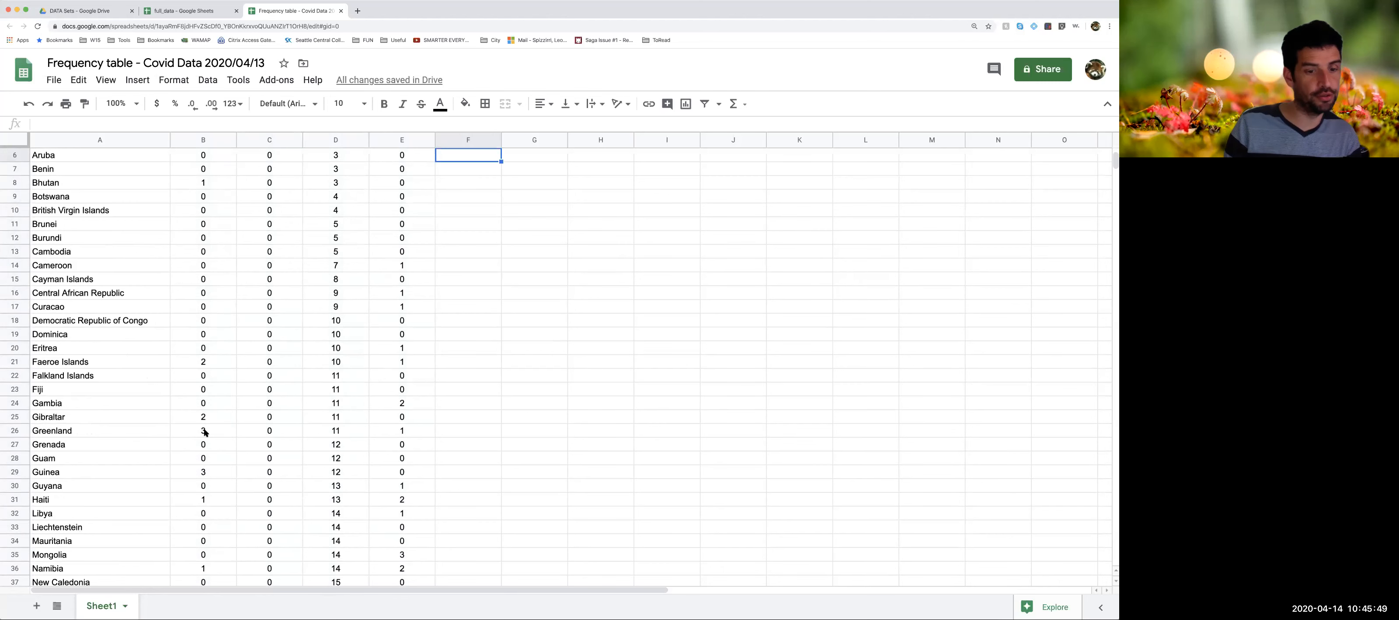
{"action": "scroll", "coordinate": [389, 336], "scroll_direction": "down", "scroll_amount": 2}
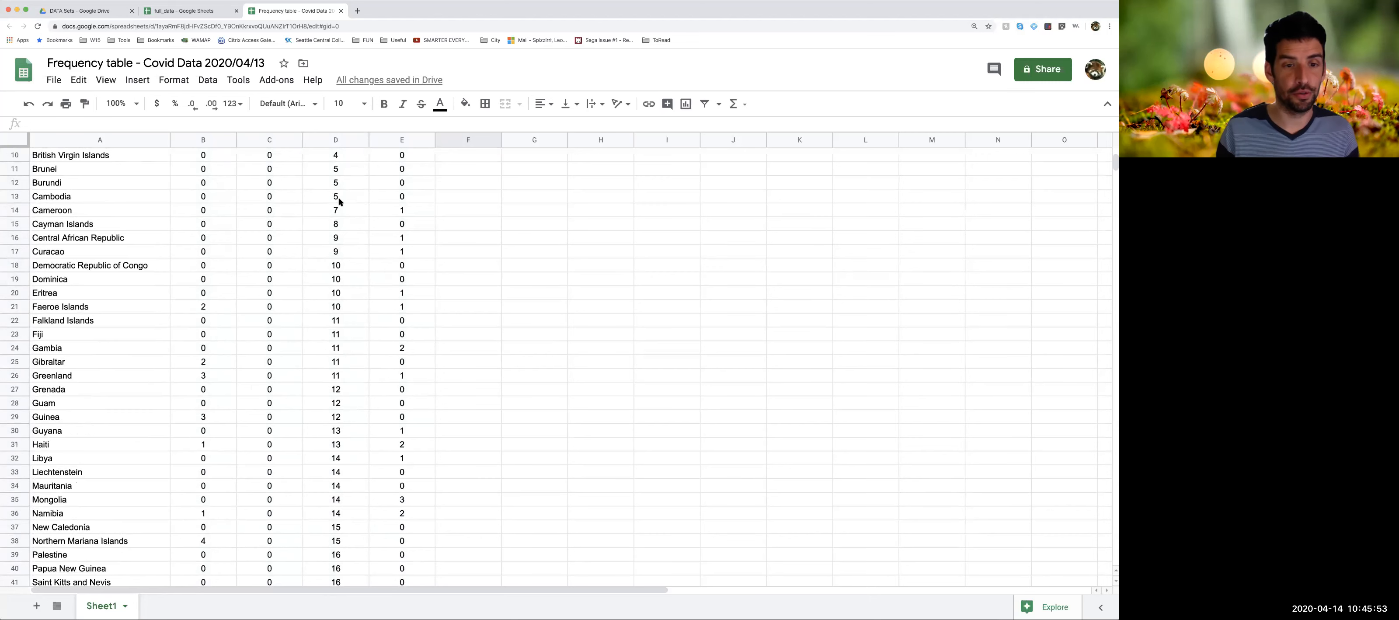
{"action": "scroll", "coordinate": [333, 201], "scroll_direction": "up", "scroll_amount": 5}
{"action": "scroll", "coordinate": [339, 266], "scroll_direction": "down", "scroll_amount": 1}
{"action": "scroll", "coordinate": [341, 276], "scroll_direction": "down", "scroll_amount": 13}
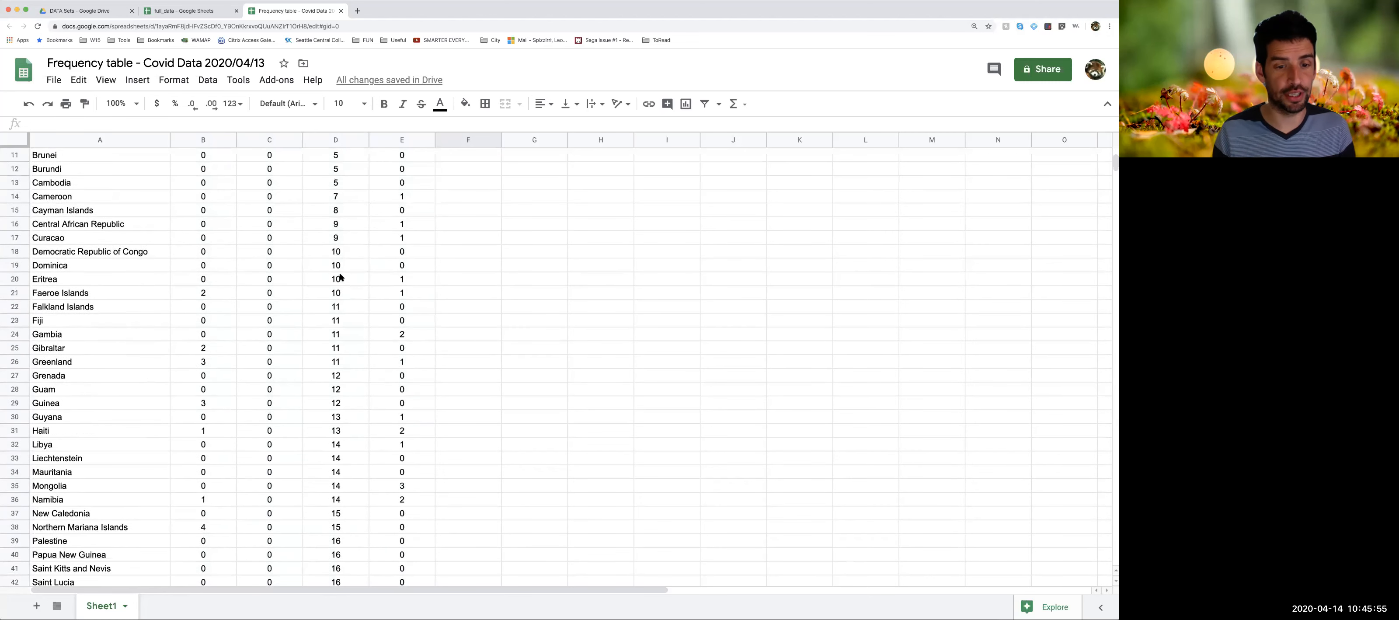
{"action": "scroll", "coordinate": [340, 277], "scroll_direction": "down", "scroll_amount": 13}
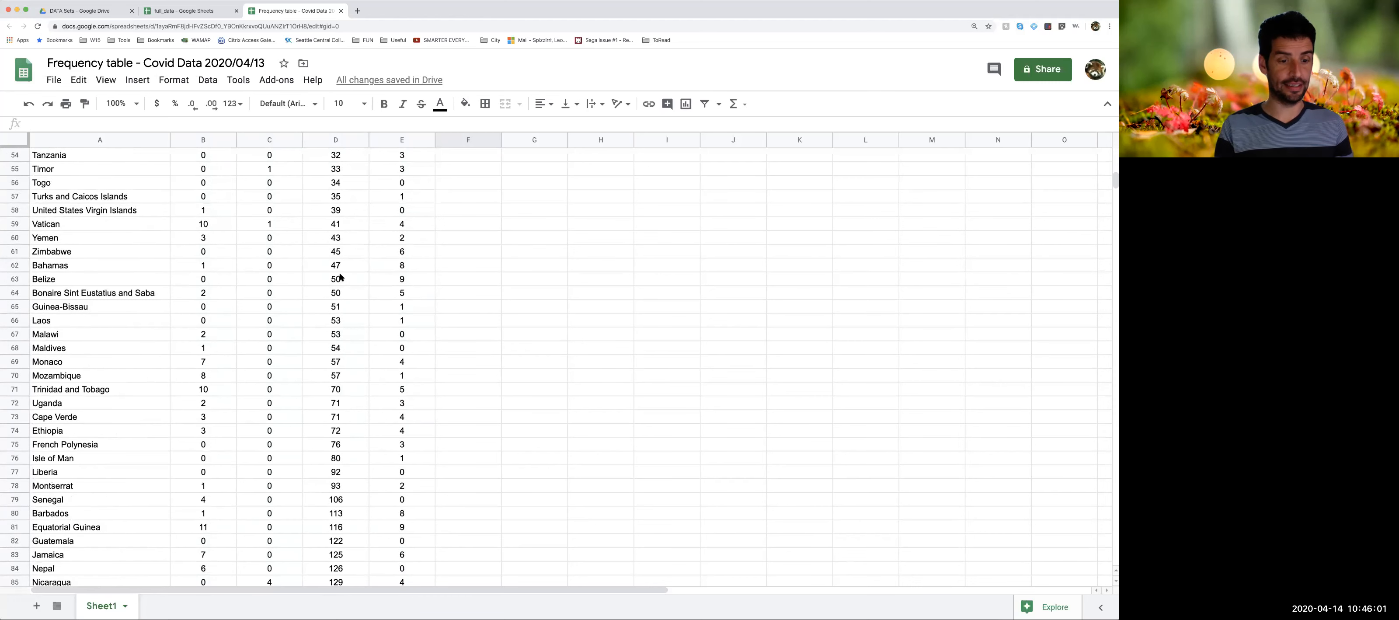
{"action": "scroll", "coordinate": [341, 277], "scroll_direction": "down", "scroll_amount": 12}
{"action": "scroll", "coordinate": [344, 212], "scroll_direction": "down", "scroll_amount": 20}
{"action": "scroll", "coordinate": [345, 212], "scroll_direction": "down", "scroll_amount": 18}
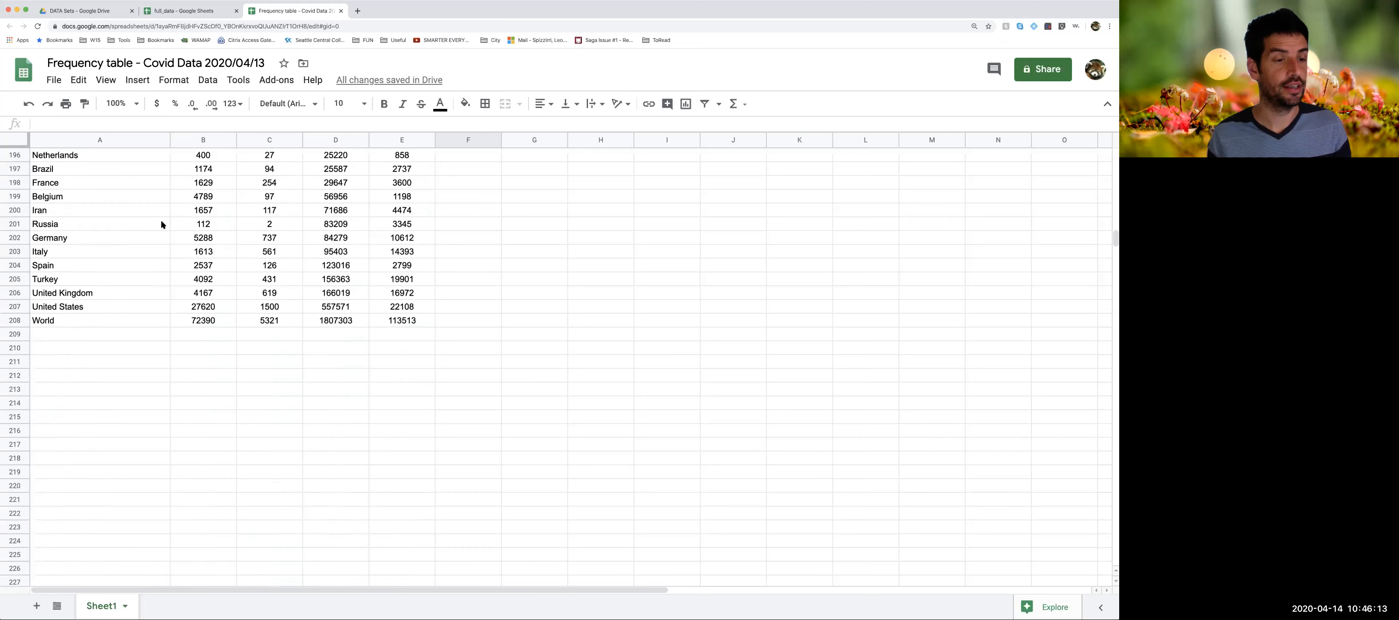
{"action": "scroll", "coordinate": [161, 224], "scroll_direction": "up", "scroll_amount": 3}
{"action": "scroll", "coordinate": [162, 222], "scroll_direction": "up", "scroll_amount": 1}
{"action": "scroll", "coordinate": [199, 222], "scroll_direction": "up", "scroll_amount": 20}
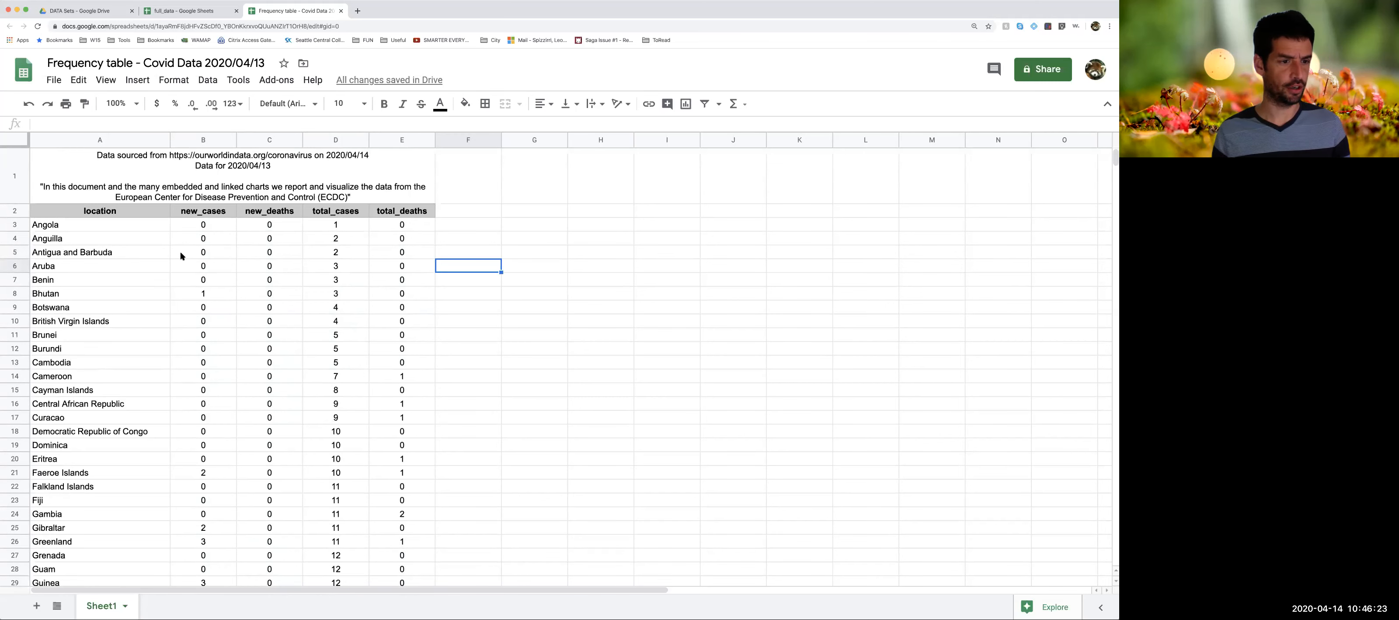
Undo the last sort of B3:E207 and check the restored rows against their location names
{"action": "key", "text": "super+z"}
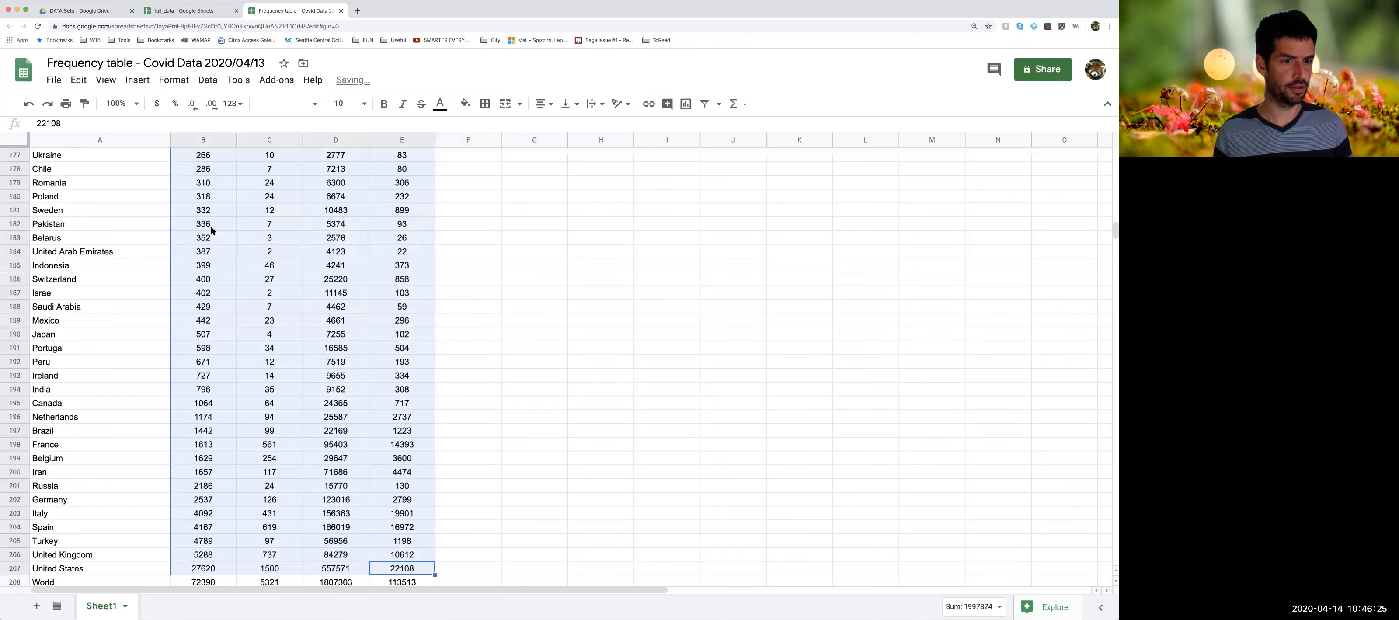
{"action": "scroll", "coordinate": [212, 231], "scroll_direction": "up", "scroll_amount": 20}
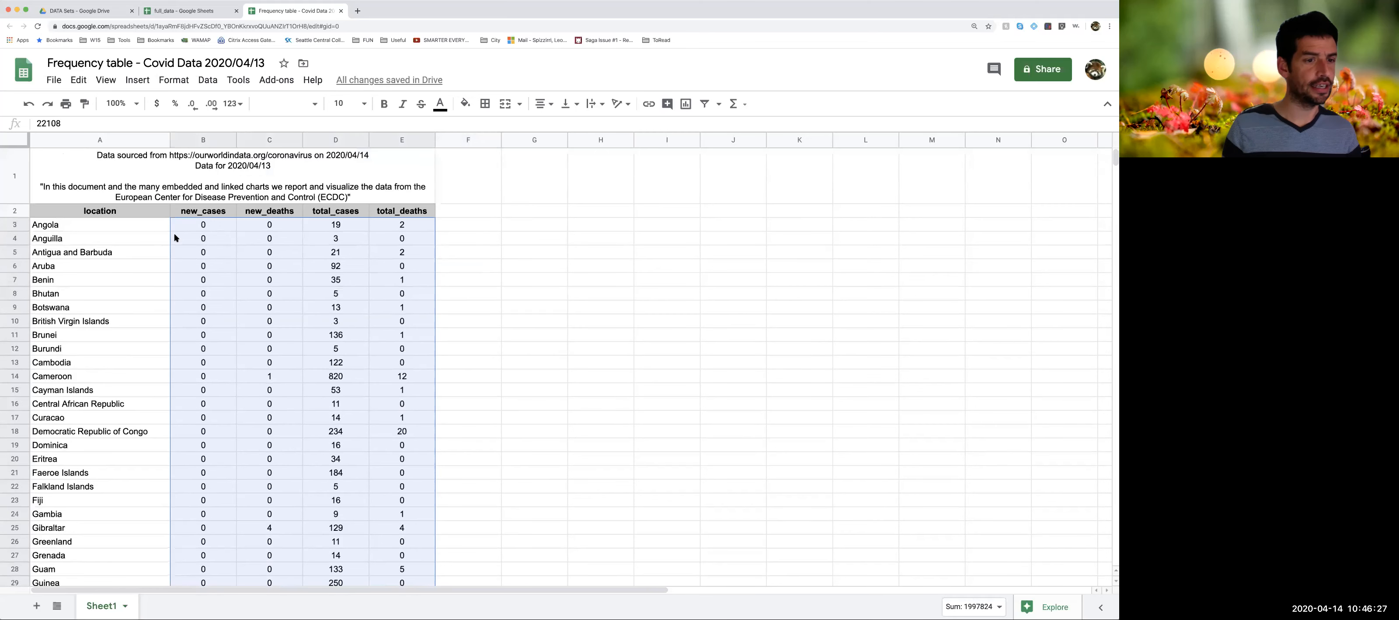
{"action": "scroll", "coordinate": [477, 308], "scroll_direction": "down", "scroll_amount": 3}
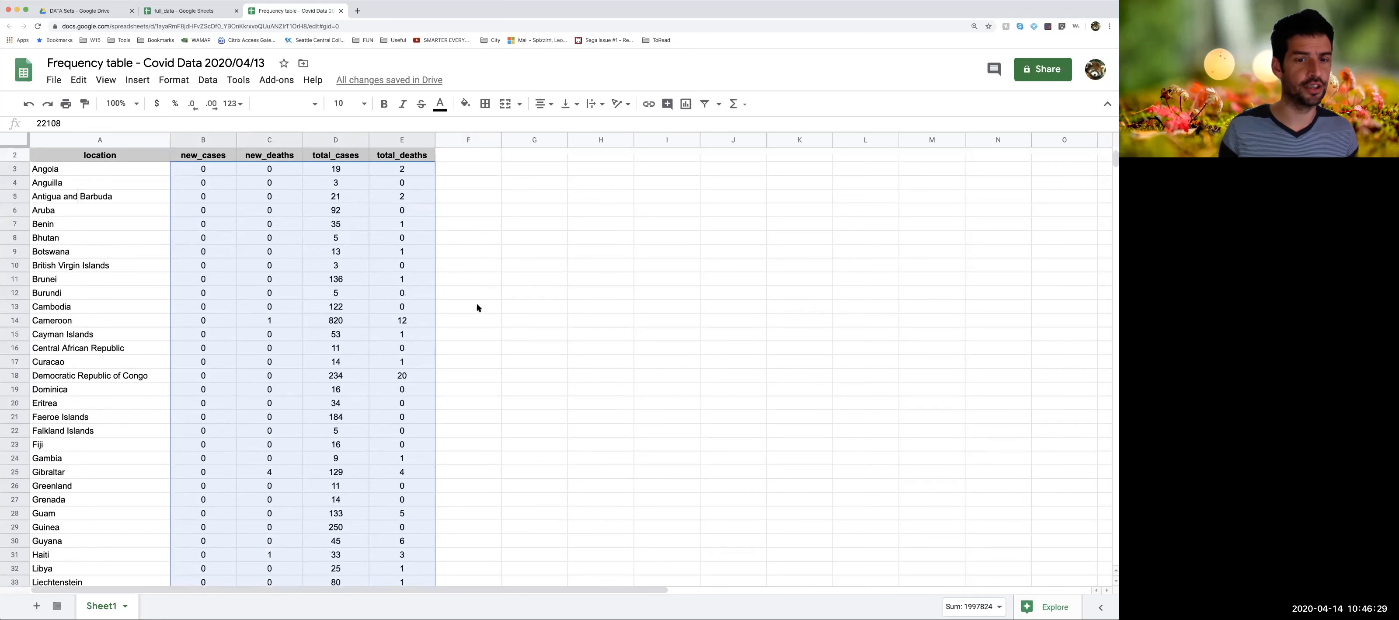
{"action": "scroll", "coordinate": [492, 356], "scroll_direction": "down", "scroll_amount": 3}
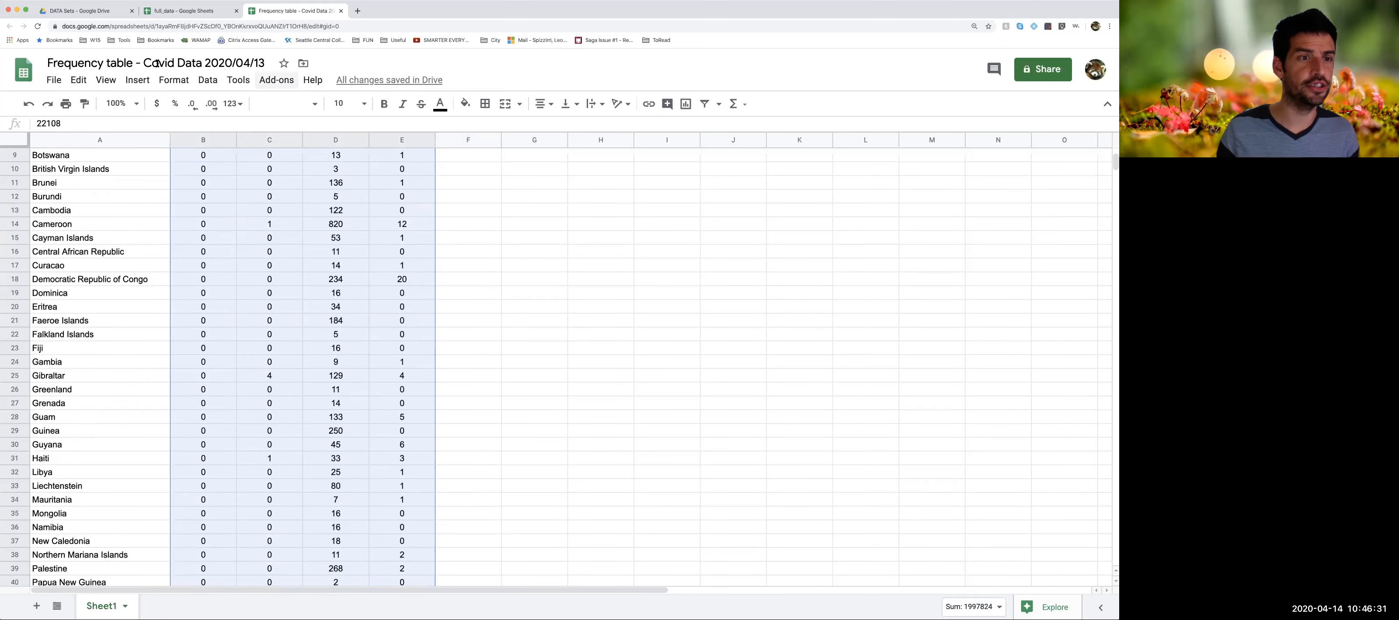
{"action": "scroll", "coordinate": [302, 219], "scroll_direction": "up", "scroll_amount": 5}
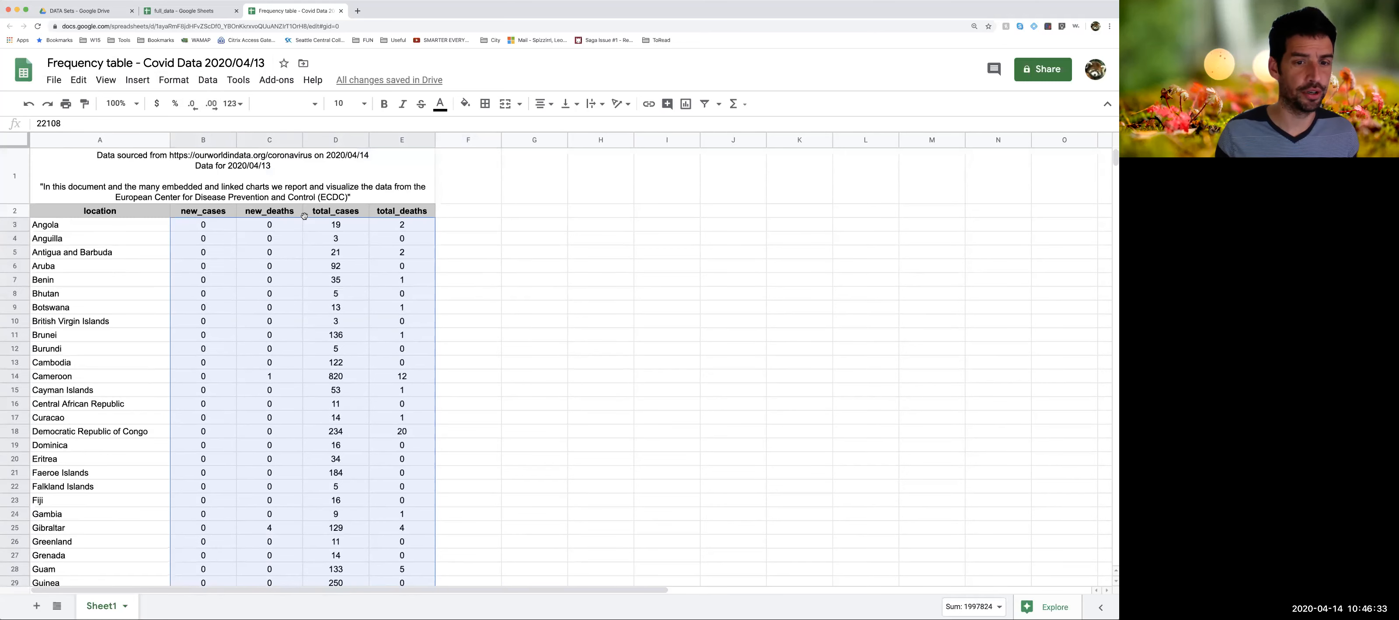
{"action": "scroll", "coordinate": [380, 255], "scroll_direction": "down", "scroll_amount": 5}
{"action": "scroll", "coordinate": [472, 296], "scroll_direction": "up", "scroll_amount": 4}
{"action": "scroll", "coordinate": [504, 301], "scroll_direction": "down", "scroll_amount": 20}
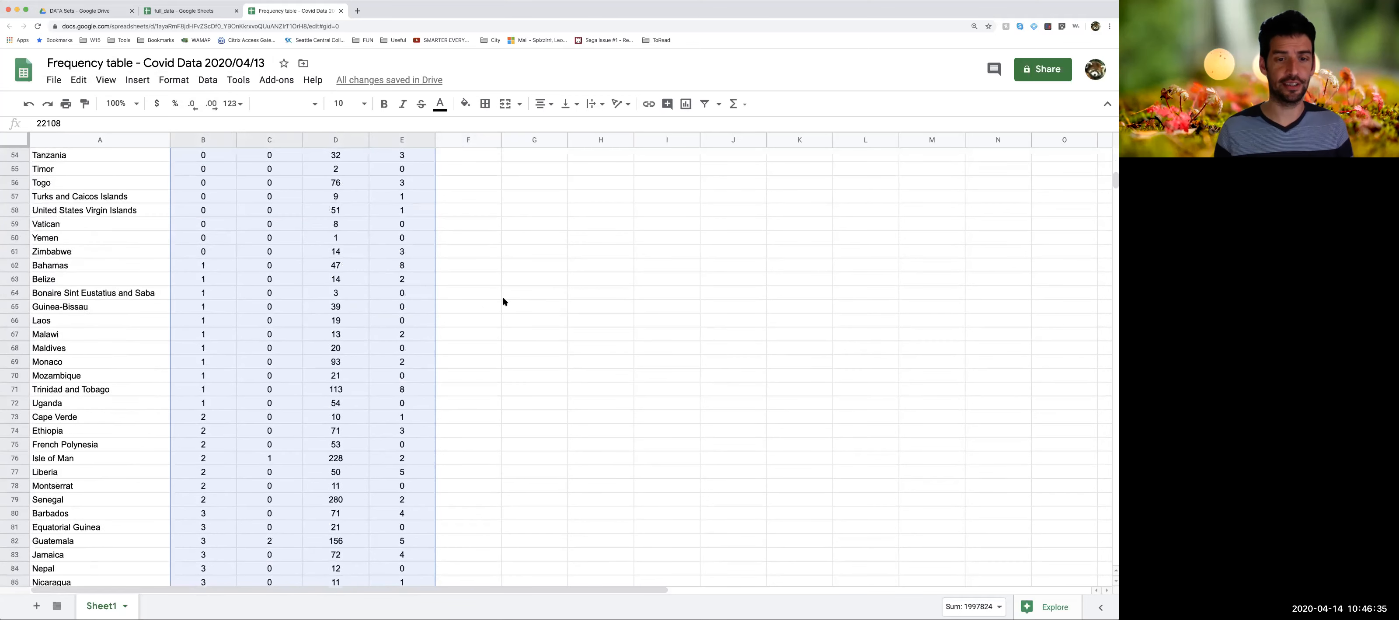
{"action": "scroll", "coordinate": [505, 302], "scroll_direction": "down", "scroll_amount": 20}
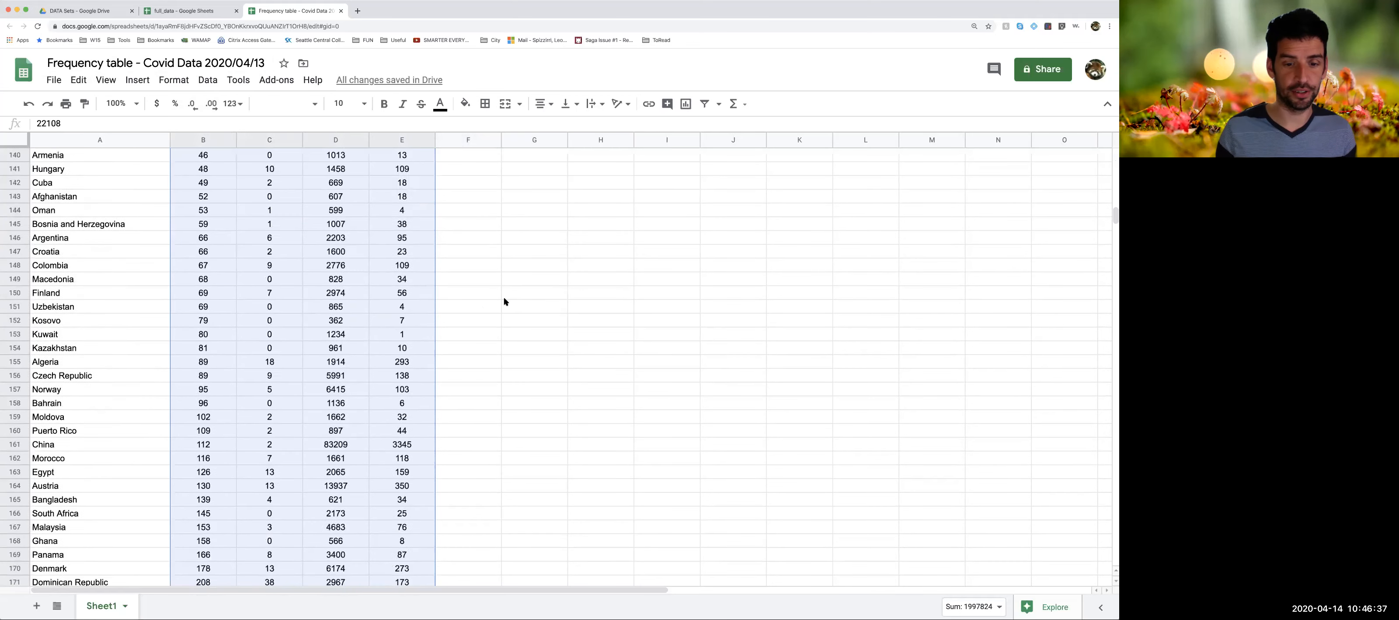
Select the range A3:E207, including the location names and leaving out the World row
{"action": "left_click", "coordinate": [500, 299]}
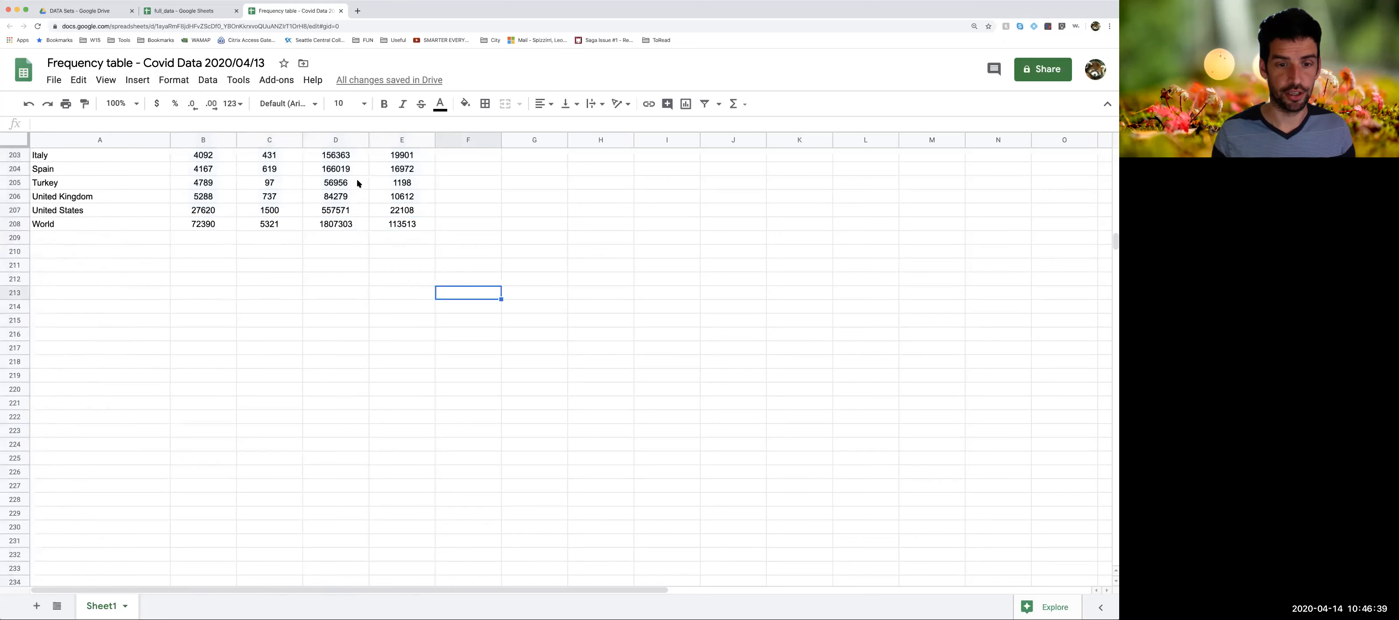
{"action": "left_click", "coordinate": [396, 210]}
{"action": "scroll", "coordinate": [55, 216], "scroll_direction": "up", "scroll_amount": 5}
{"action": "scroll", "coordinate": [55, 216], "scroll_direction": "up", "scroll_amount": 20}
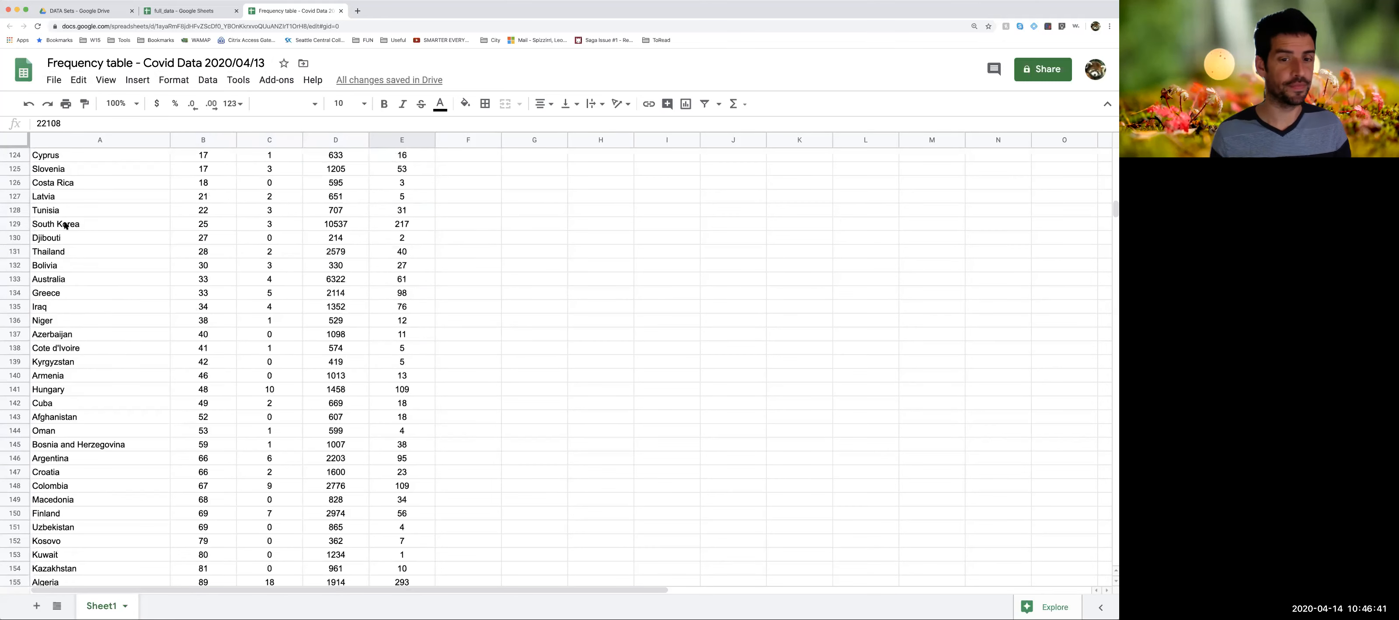
{"action": "scroll", "coordinate": [72, 226], "scroll_direction": "up", "scroll_amount": 3}
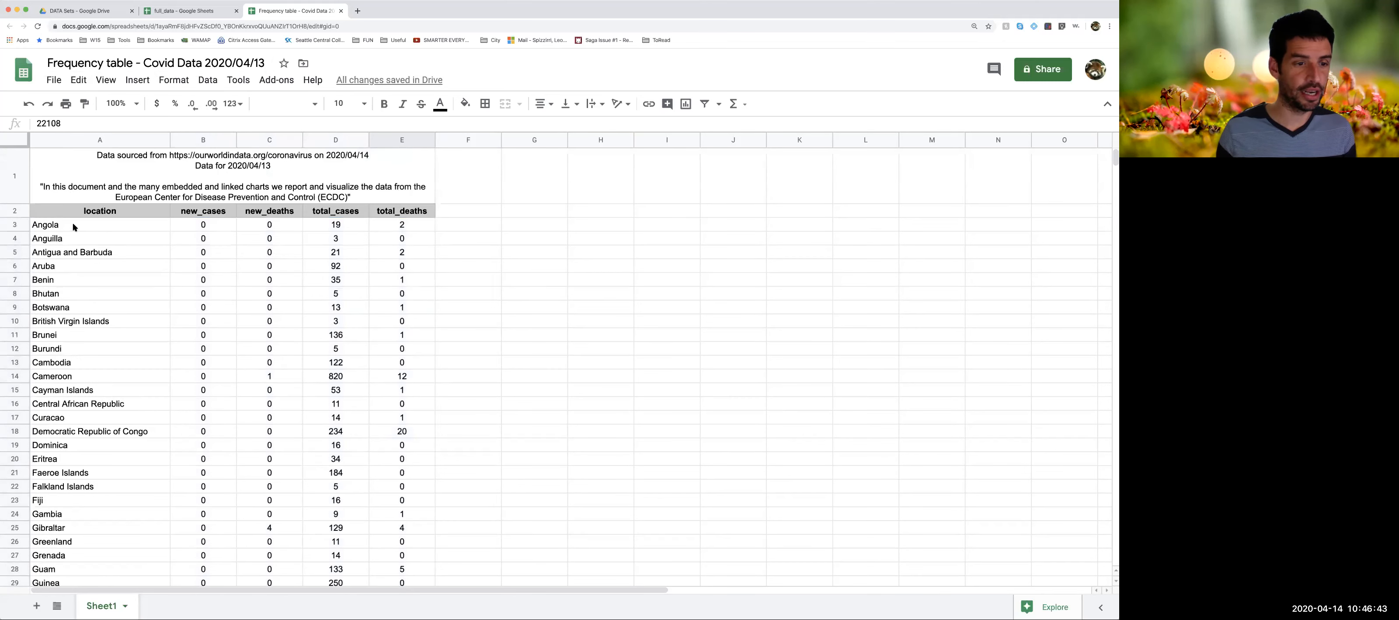
{"action": "left_click", "coordinate": [47, 224], "text": "shift"}
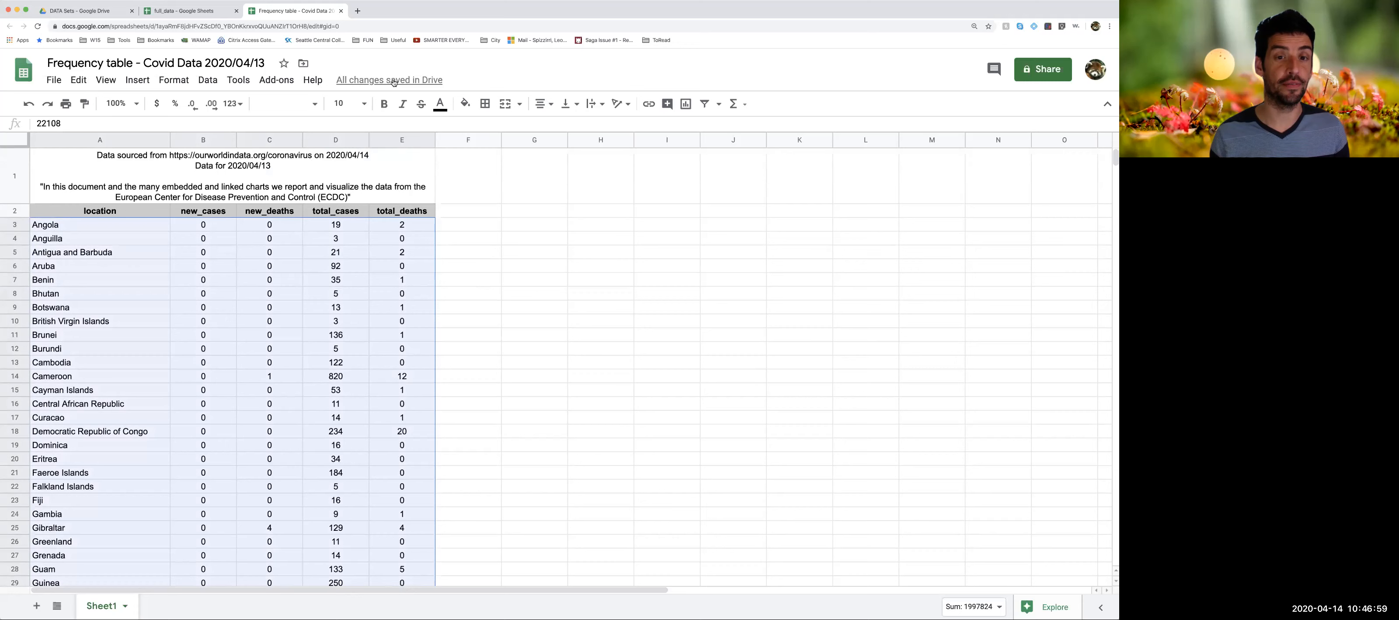
Sort the range A3:E207 by Column D in A → Z order, without treating the first row as a header
{"action": "left_click", "coordinate": [203, 82]}
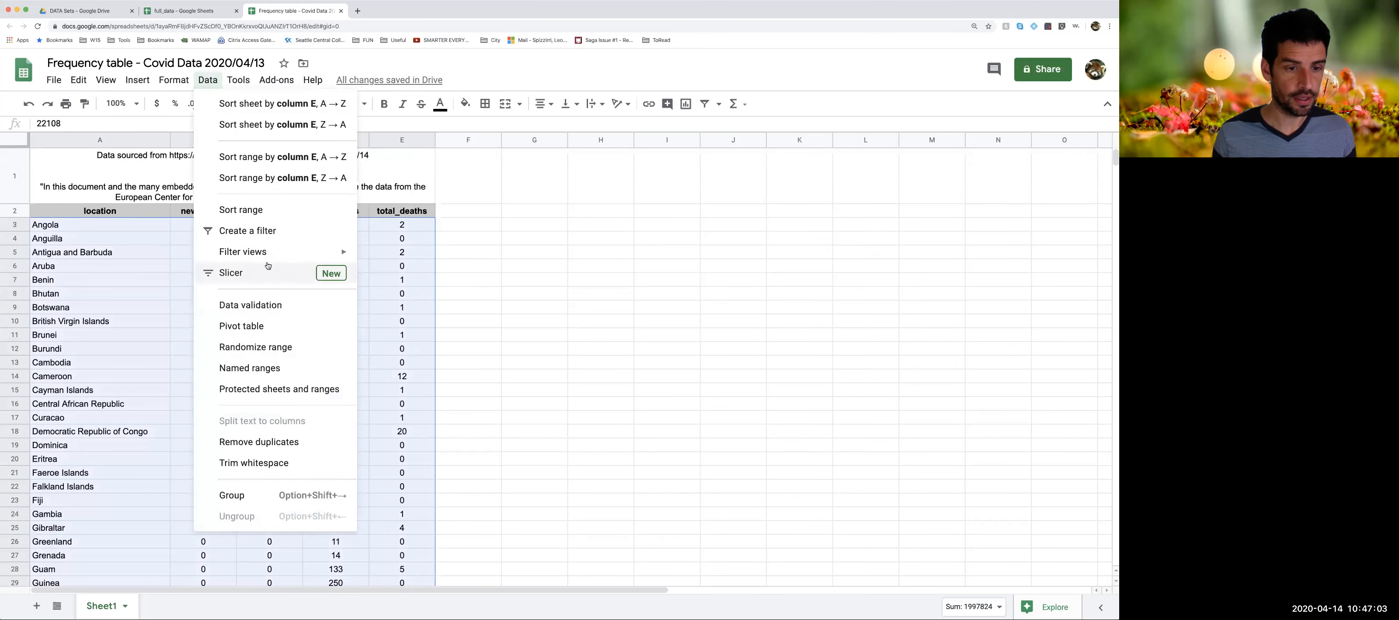
{"action": "left_click", "coordinate": [252, 210]}
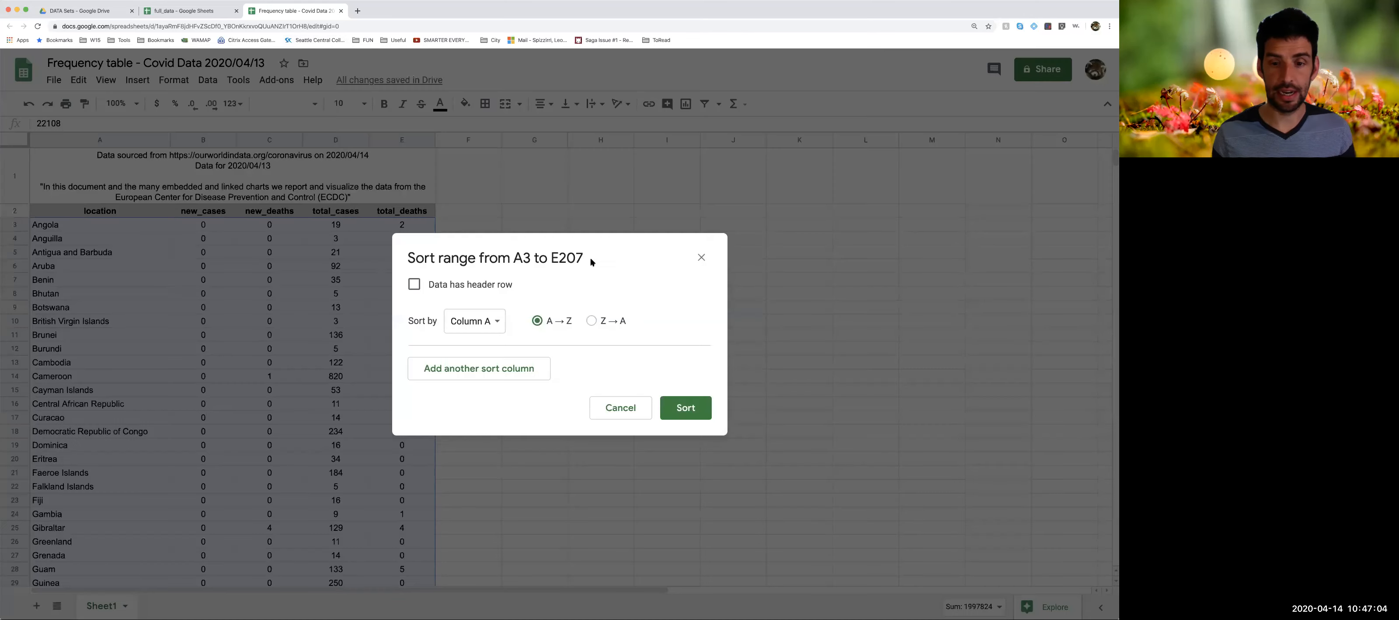
{"action": "left_click", "coordinate": [491, 326]}
{"action": "left_click", "coordinate": [498, 384]}
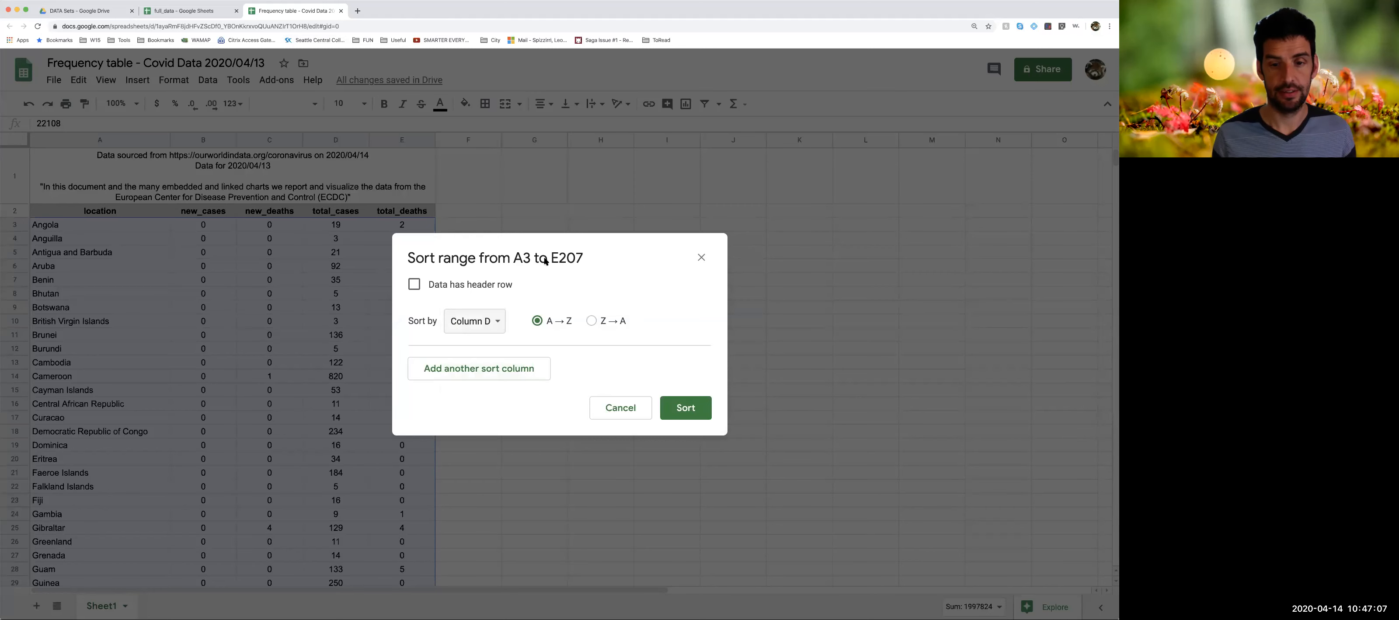
{"action": "left_click_drag", "start_coordinate": [553, 249], "coordinate": [624, 240]}
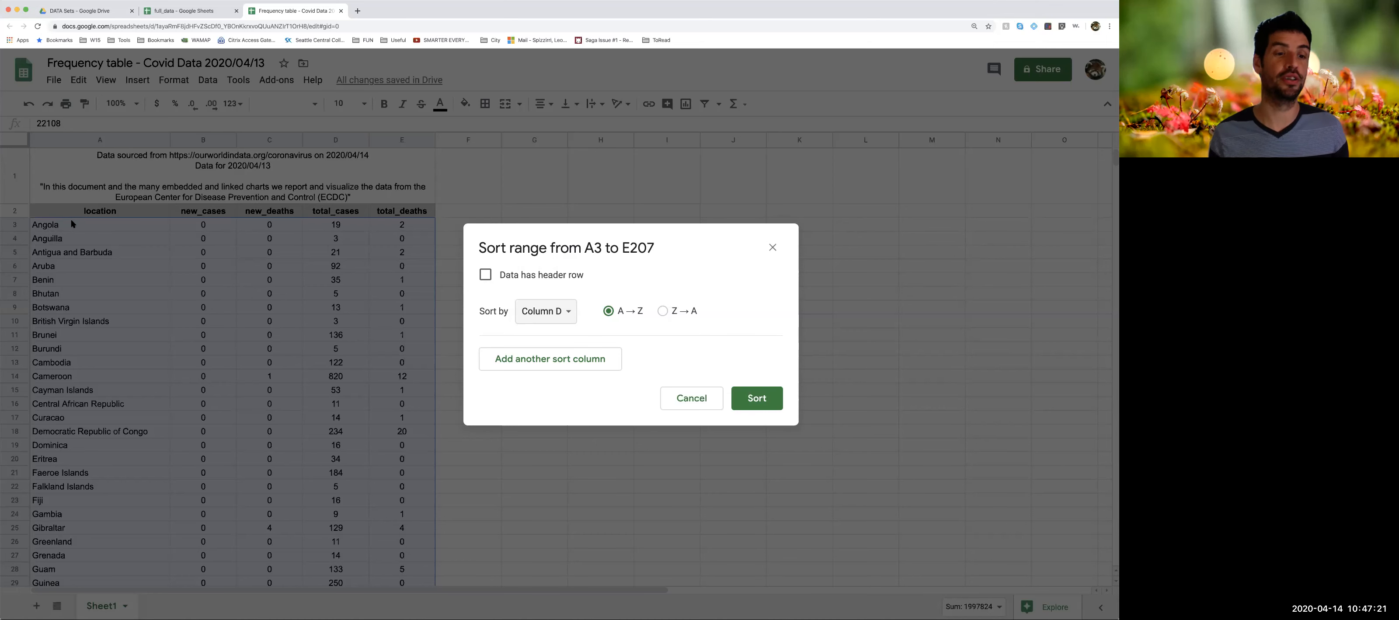
{"action": "left_click", "coordinate": [755, 397]}
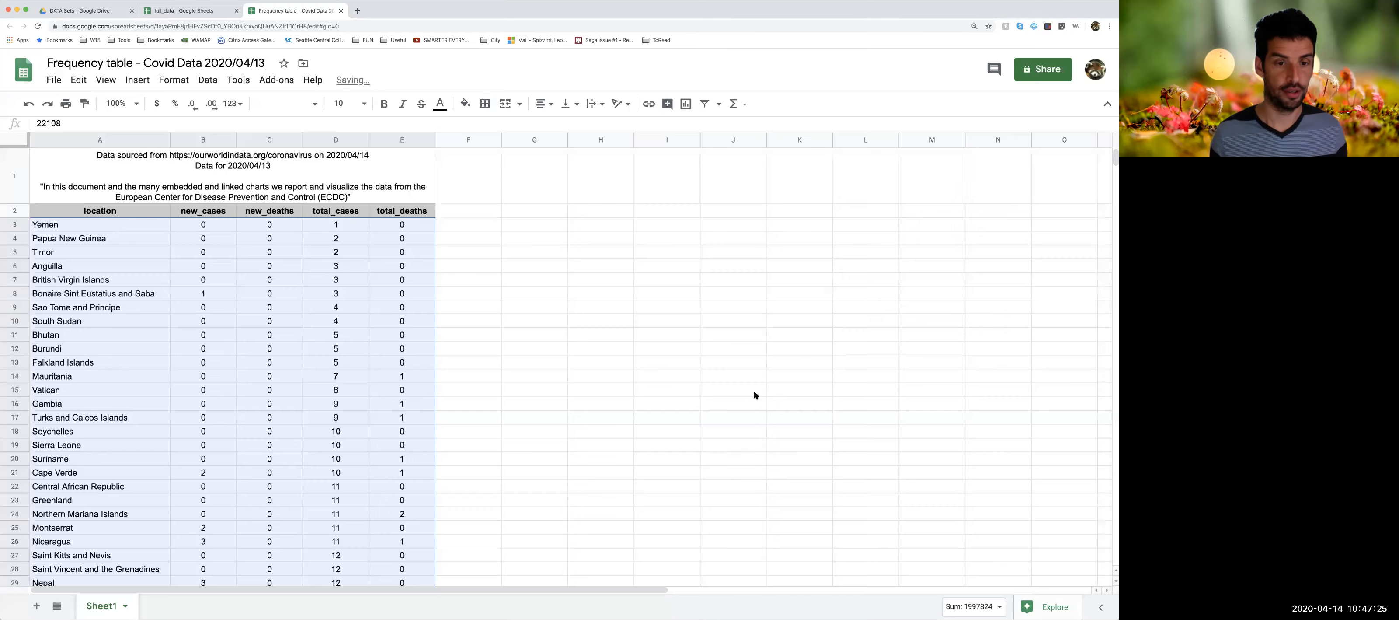
{"action": "left_click", "coordinate": [496, 265]}
Examine the sorted total_cases column from its lowest values down to the United States and World rows
{"action": "left_click", "coordinate": [351, 226]}
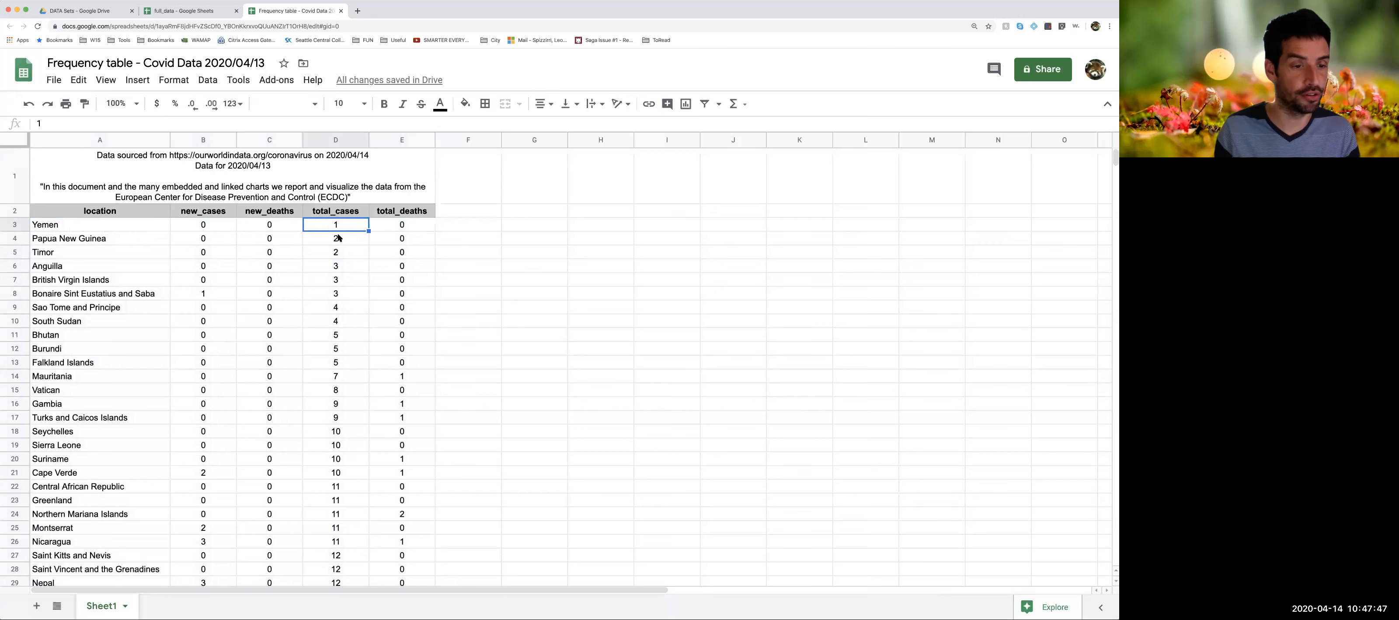
{"action": "scroll", "coordinate": [338, 238], "scroll_direction": "down", "scroll_amount": 1}
{"action": "scroll", "coordinate": [338, 248], "scroll_direction": "up", "scroll_amount": 1}
{"action": "scroll", "coordinate": [338, 247], "scroll_direction": "down", "scroll_amount": 20}
{"action": "scroll", "coordinate": [338, 249], "scroll_direction": "down", "scroll_amount": 20}
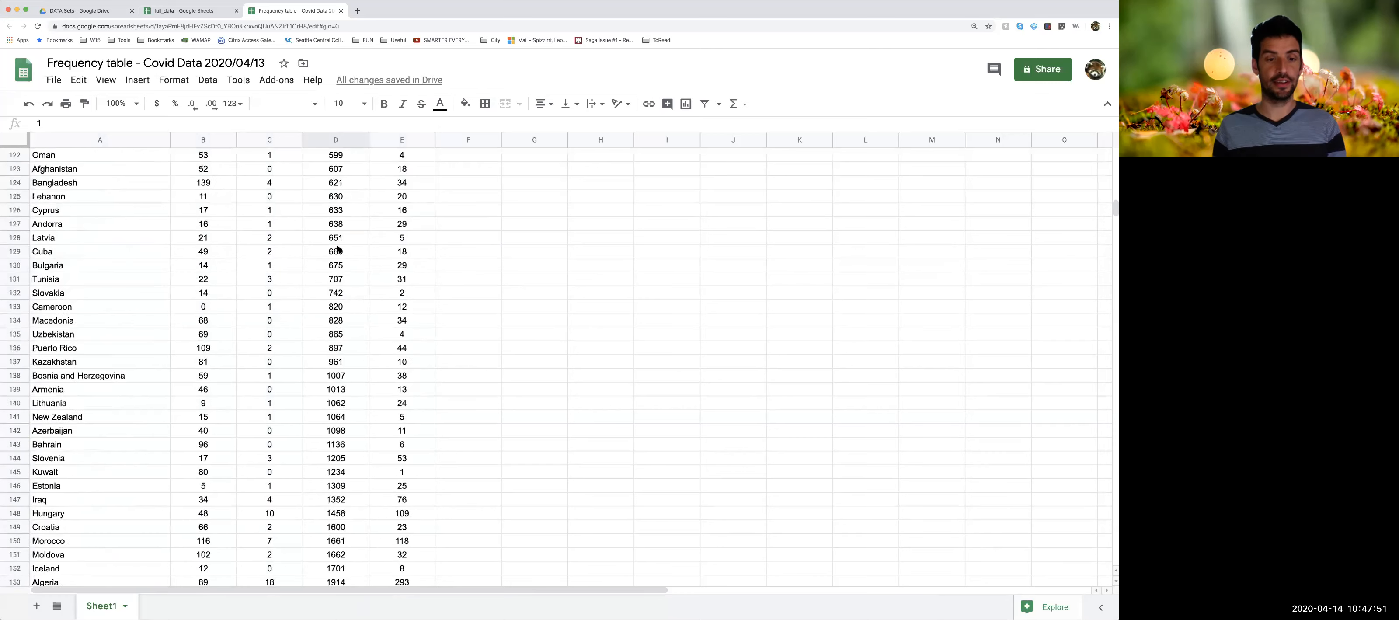
{"action": "scroll", "coordinate": [337, 247], "scroll_direction": "down", "scroll_amount": 4}
{"action": "scroll", "coordinate": [334, 260], "scroll_direction": "up", "scroll_amount": 1}
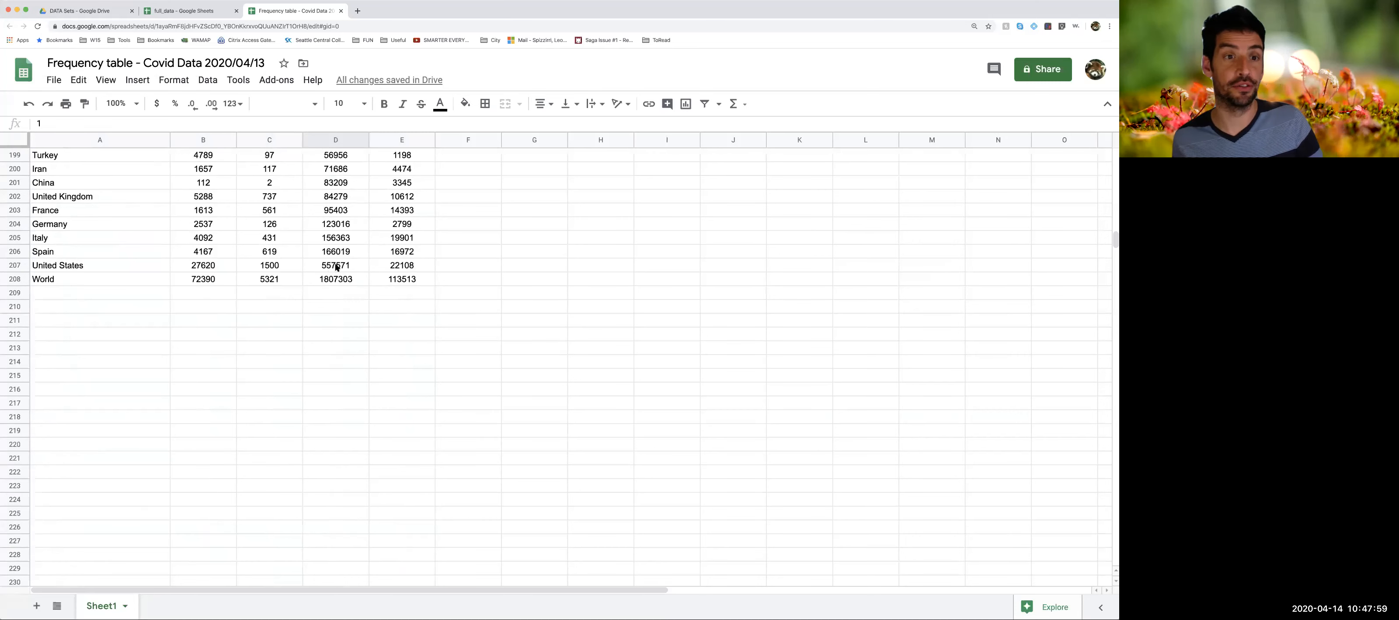
{"action": "scroll", "coordinate": [336, 267], "scroll_direction": "up", "scroll_amount": 1}
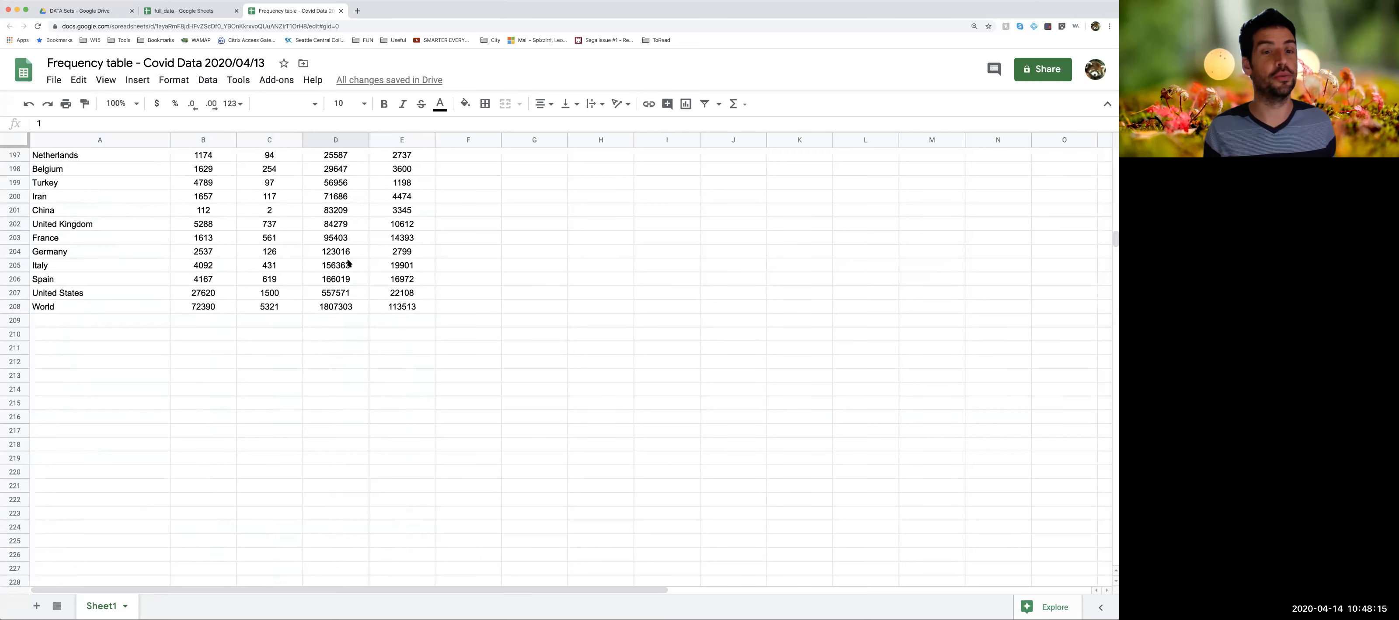
{"action": "scroll", "coordinate": [348, 263], "scroll_direction": "up", "scroll_amount": 20}
{"action": "scroll", "coordinate": [348, 263], "scroll_direction": "up", "scroll_amount": 14}
{"action": "scroll", "coordinate": [348, 263], "scroll_direction": "up", "scroll_amount": 10}
{"action": "scroll", "coordinate": [457, 283], "scroll_direction": "down", "scroll_amount": 6}
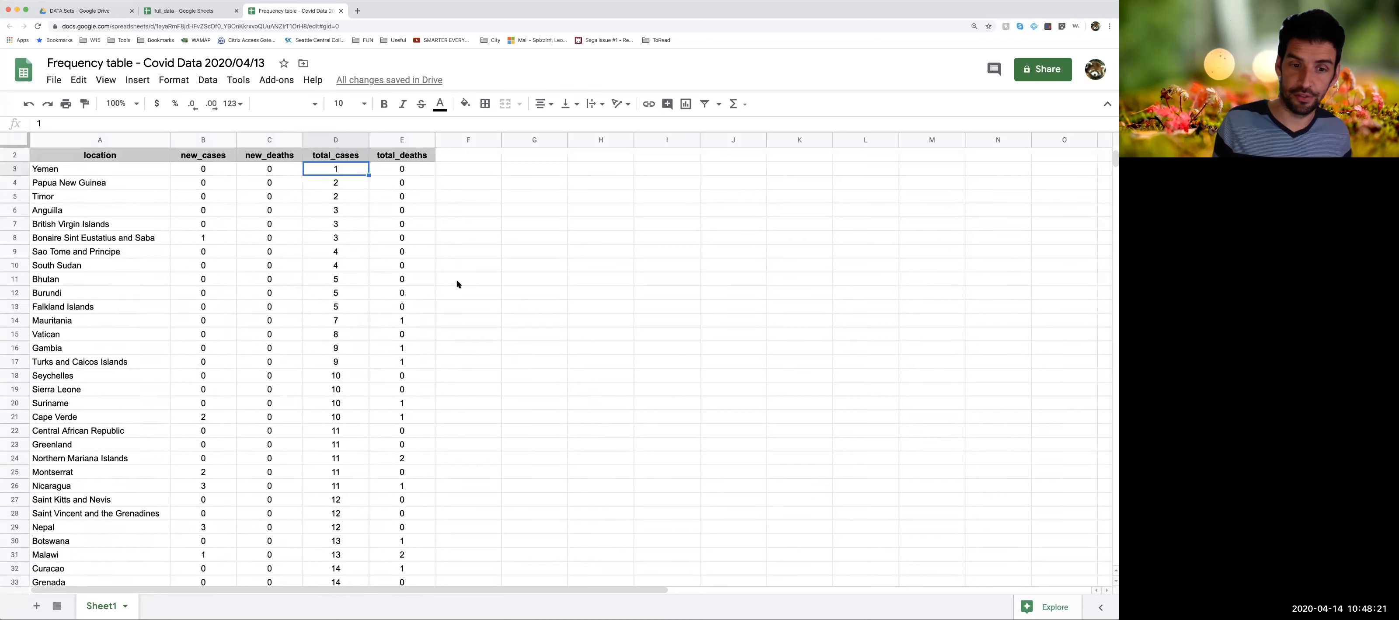
{"action": "scroll", "coordinate": [497, 250], "scroll_direction": "up", "scroll_amount": 5}
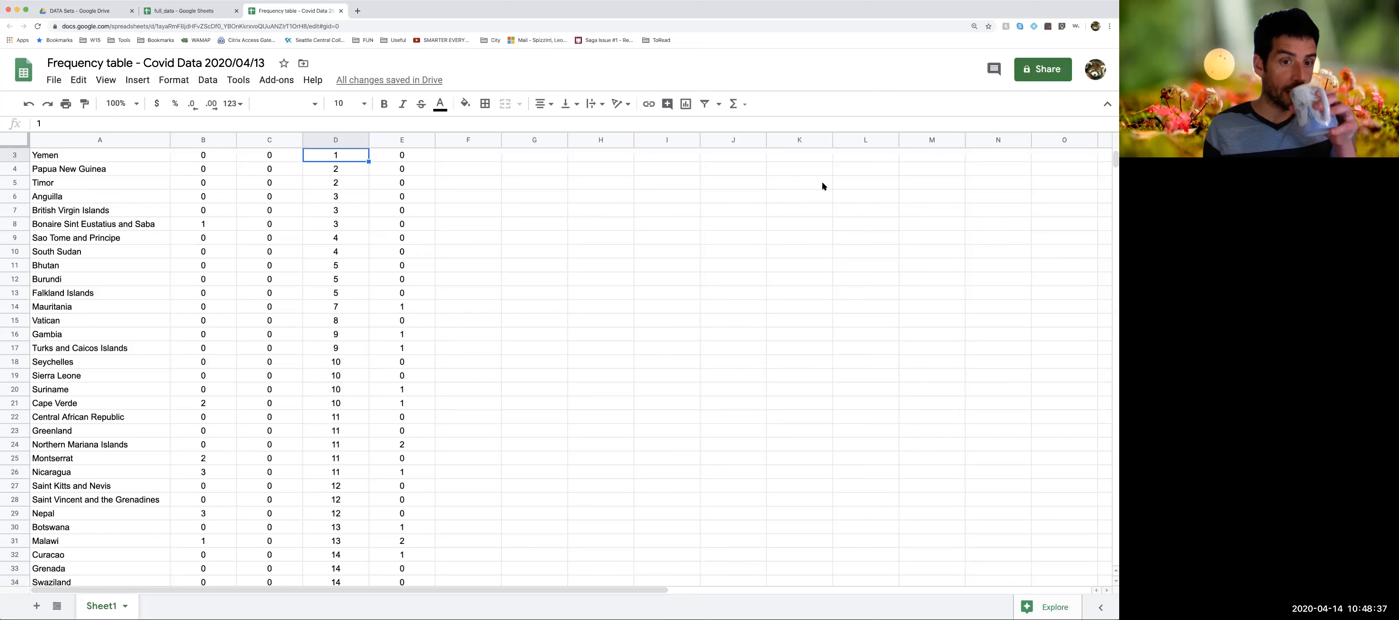
Examine the low end of the sorted total_cases column, highlighting the groups of repeated values 2, 3 and 4 in turn
{"action": "scroll", "coordinate": [391, 283], "scroll_direction": "up", "scroll_amount": 3}
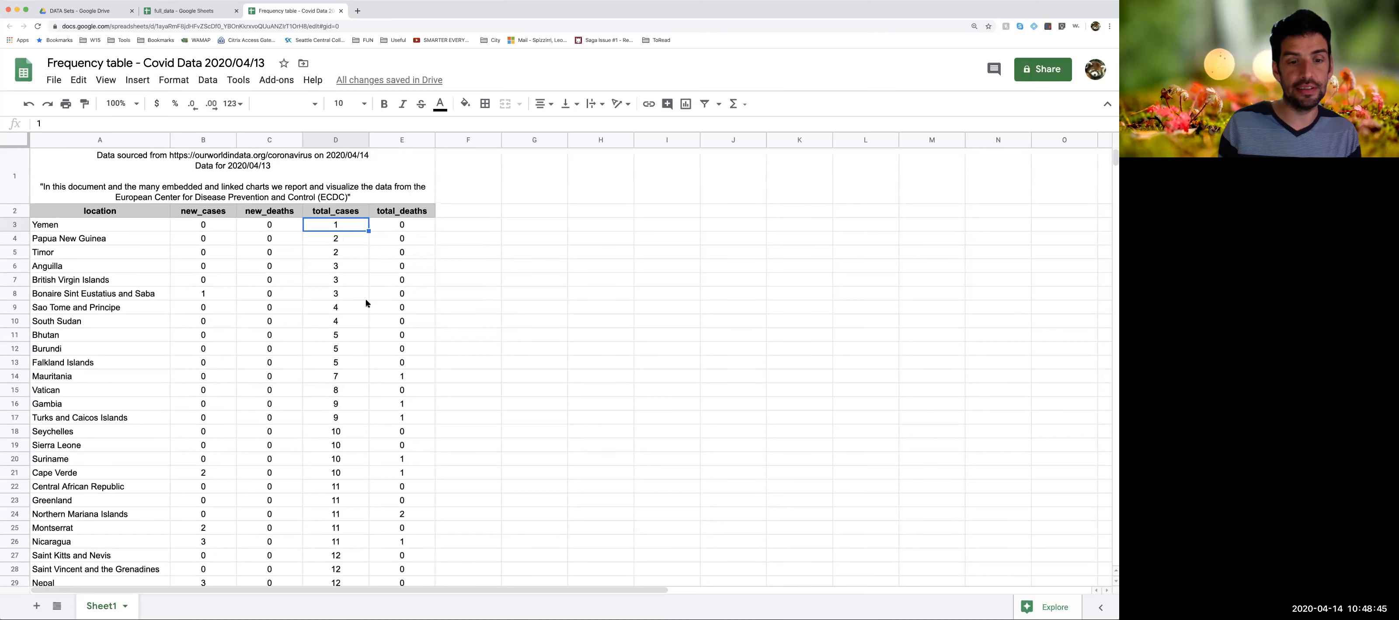
{"action": "scroll", "coordinate": [367, 303], "scroll_direction": "down", "scroll_amount": 10}
{"action": "scroll", "coordinate": [367, 303], "scroll_direction": "down", "scroll_amount": 12}
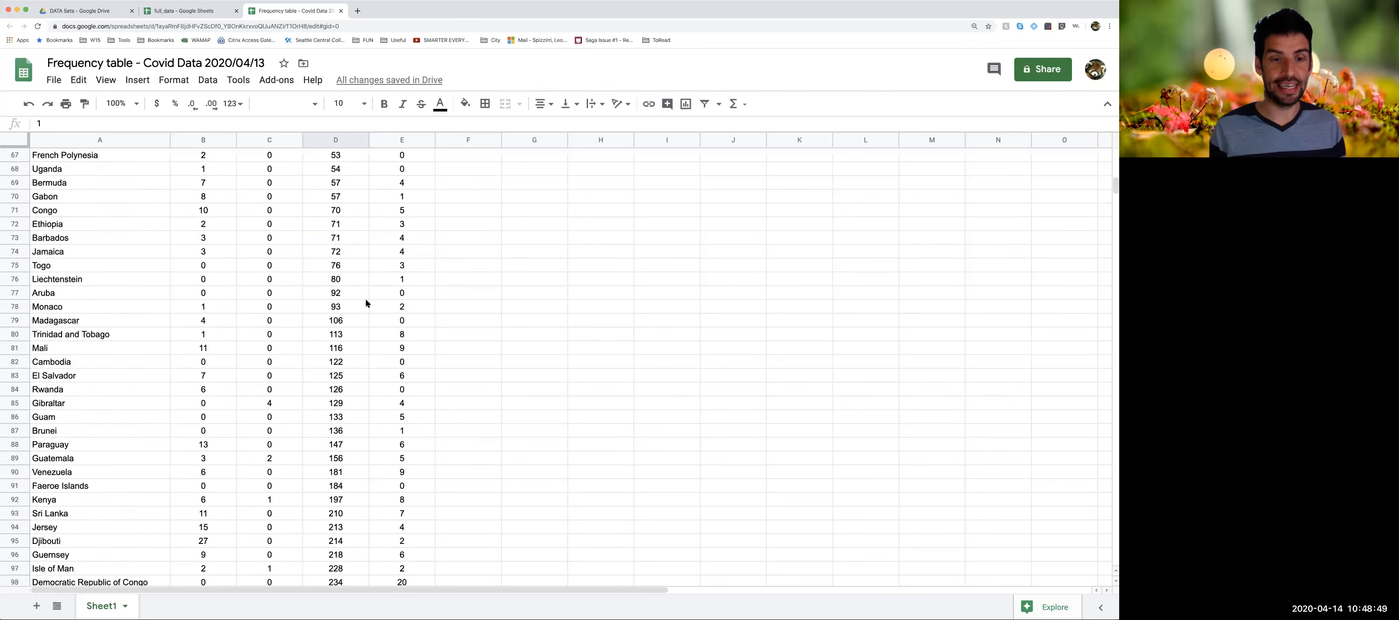
{"action": "scroll", "coordinate": [399, 288], "scroll_direction": "down", "scroll_amount": 4}
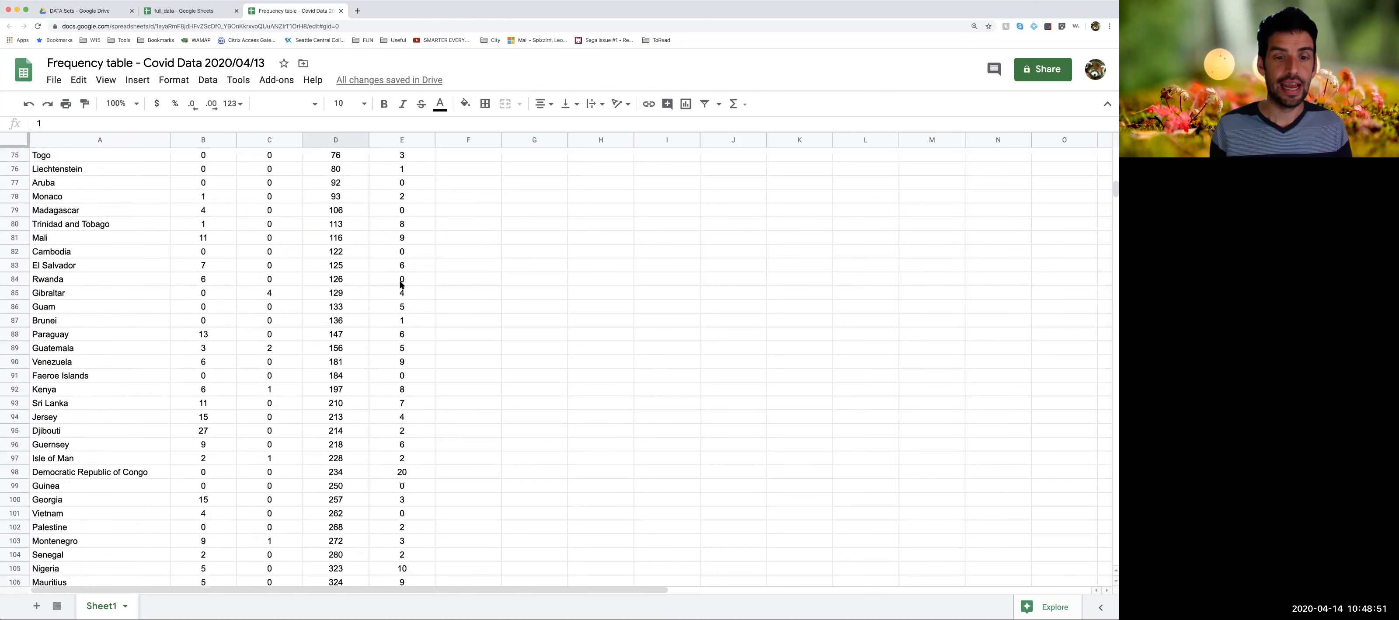
{"action": "scroll", "coordinate": [401, 283], "scroll_direction": "up", "scroll_amount": 20}
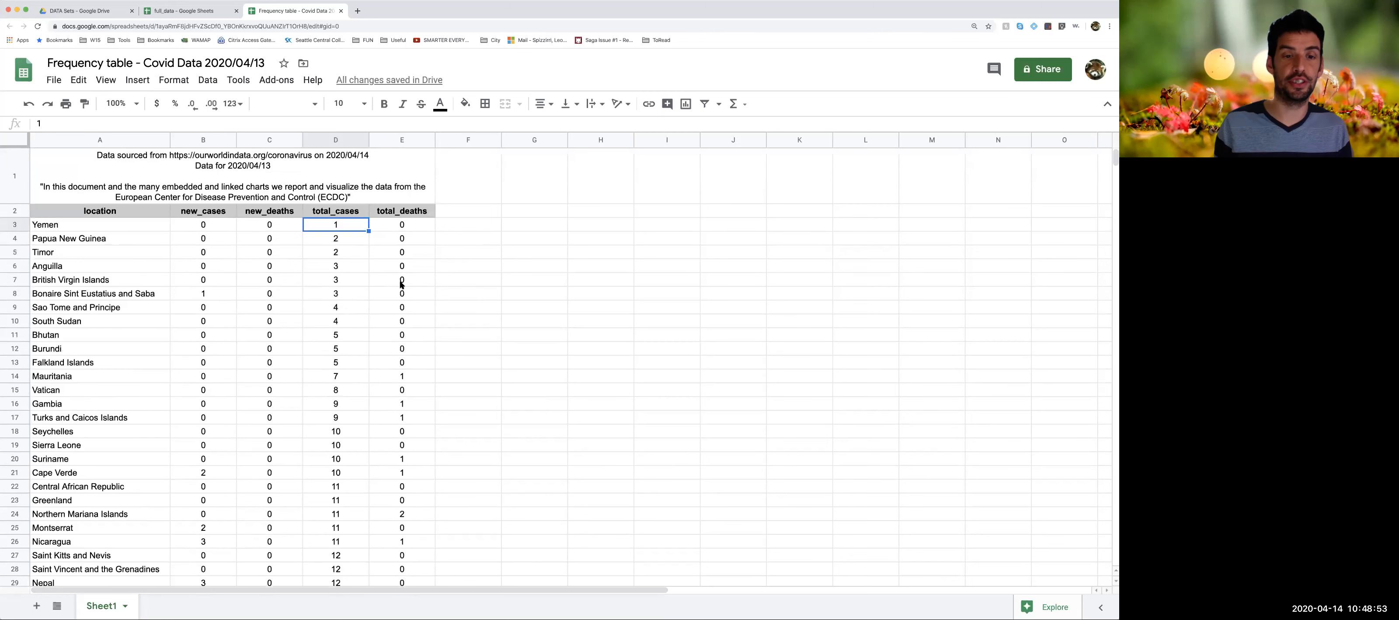
{"action": "left_click", "coordinate": [335, 239]}
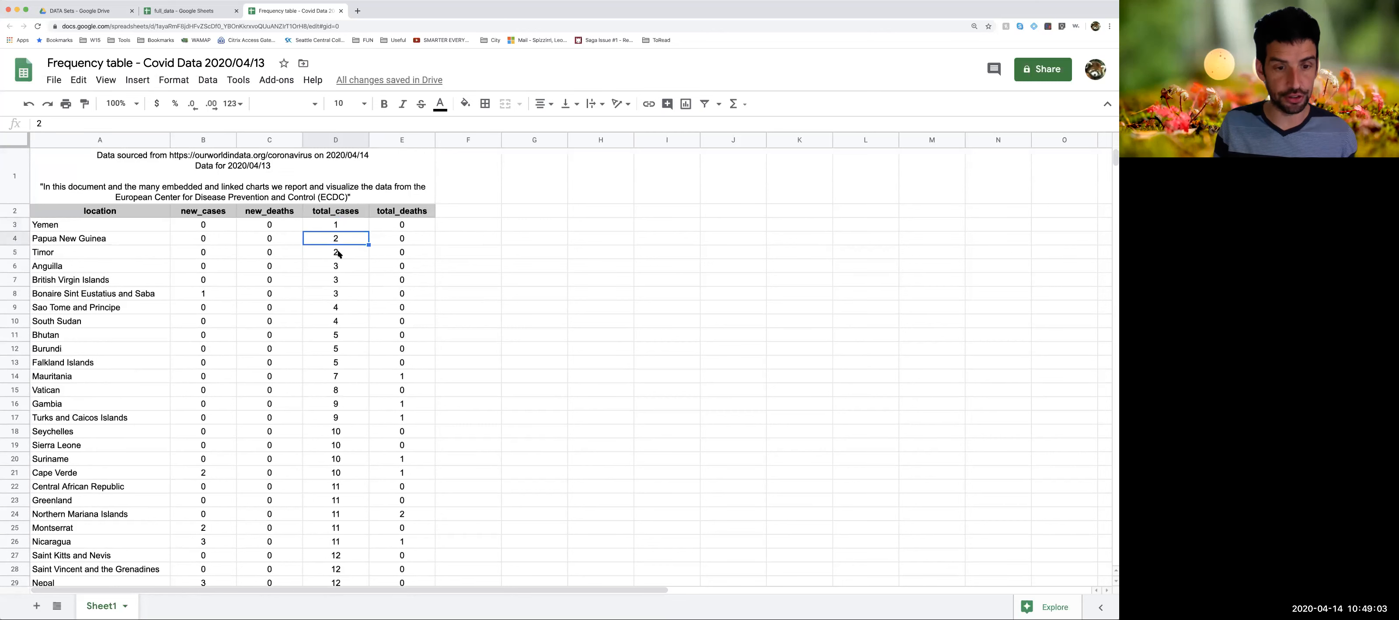
{"action": "left_click", "coordinate": [338, 254], "text": "shift"}
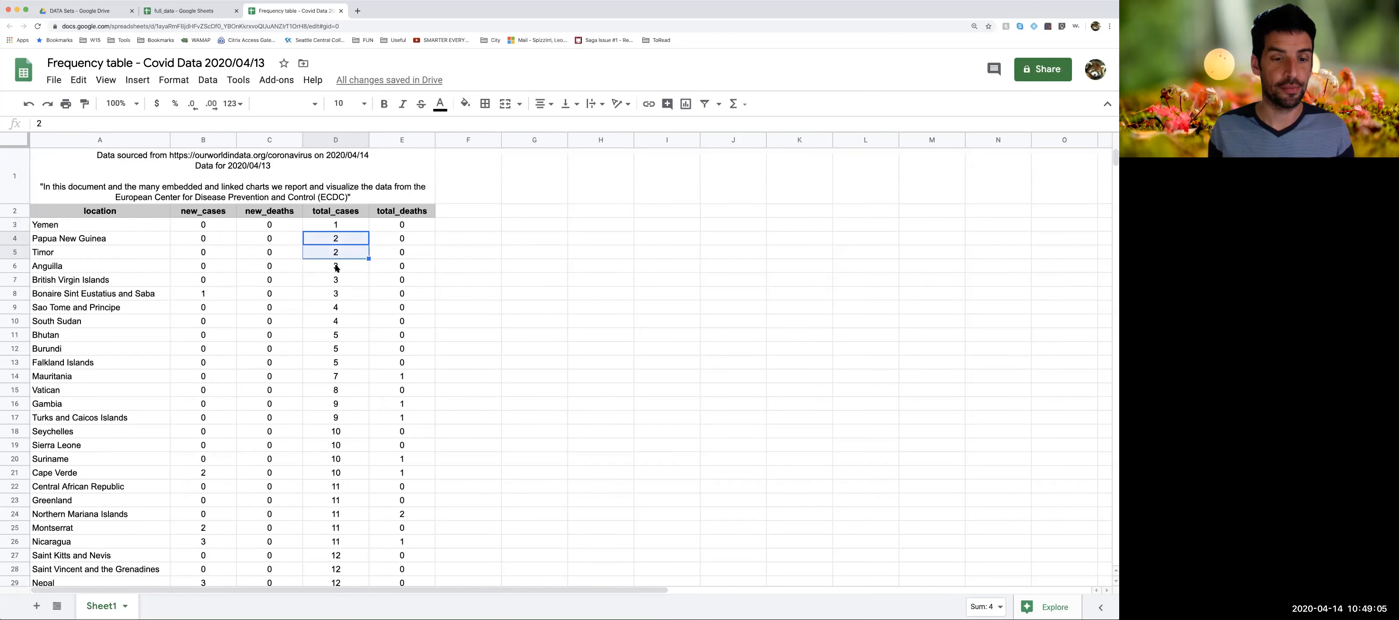
{"action": "left_click", "coordinate": [336, 267]}
{"action": "left_click", "coordinate": [337, 294], "text": "shift"}
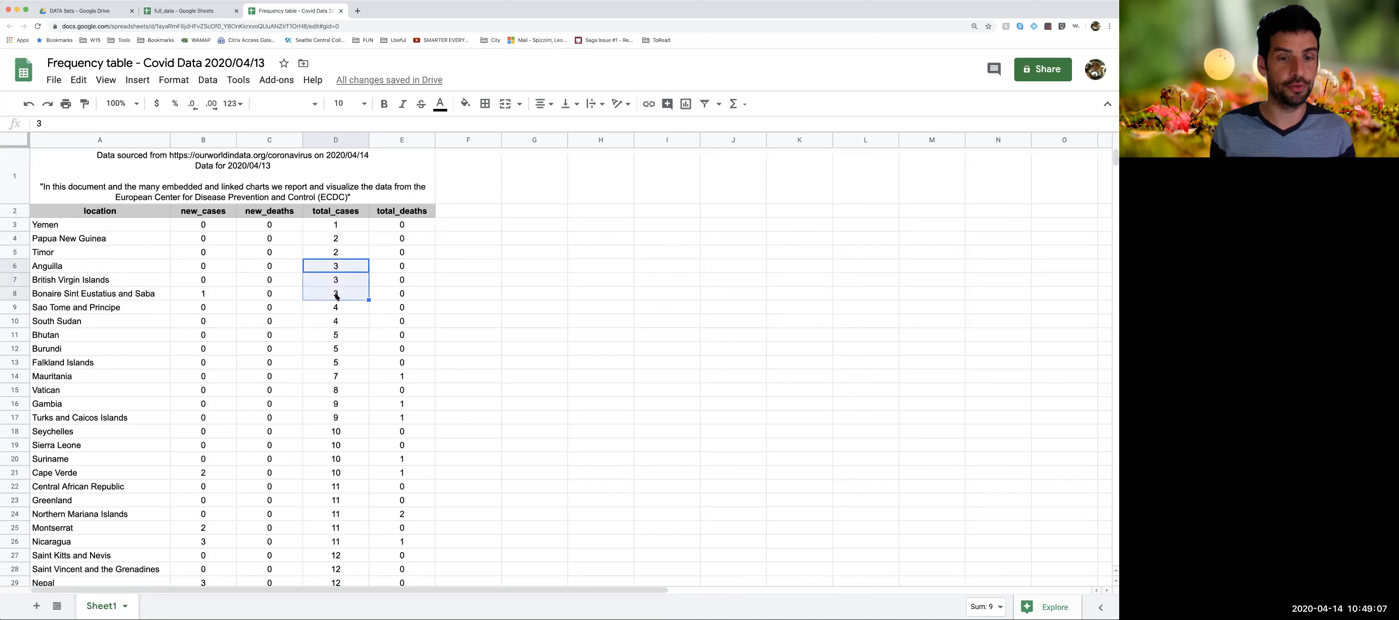
{"action": "left_click", "coordinate": [341, 311]}
{"action": "left_click", "coordinate": [332, 325], "text": "shift"}
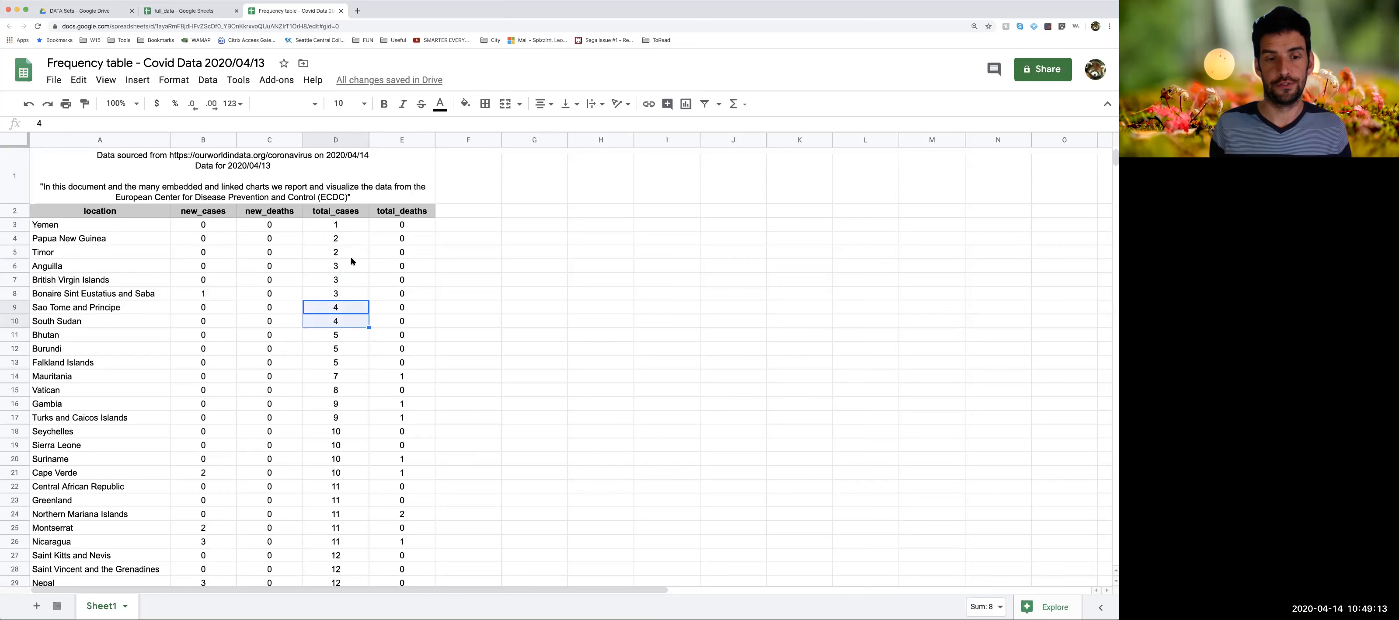
Check the extremes of total_cases in the United States and Yemen rows and scan how the values between them are spread
{"action": "scroll", "coordinate": [353, 256], "scroll_direction": "down", "scroll_amount": 20}
{"action": "scroll", "coordinate": [352, 261], "scroll_direction": "down", "scroll_amount": 20}
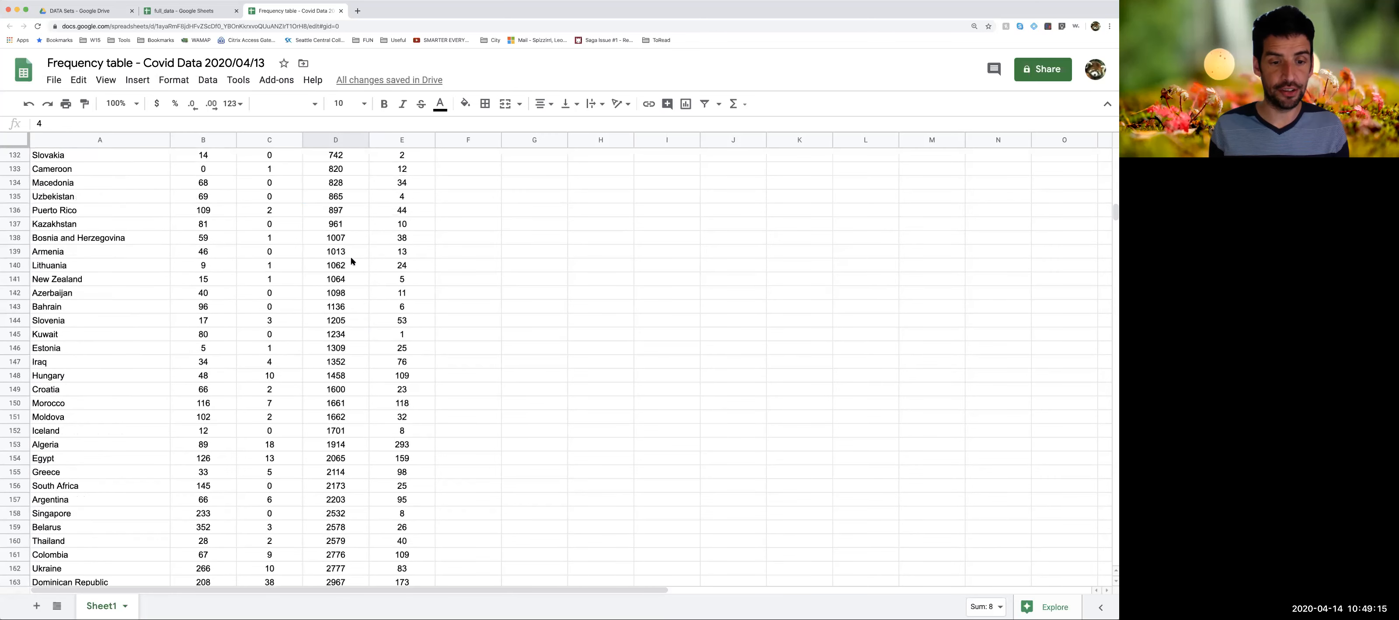
{"action": "scroll", "coordinate": [352, 263], "scroll_direction": "up", "scroll_amount": 9}
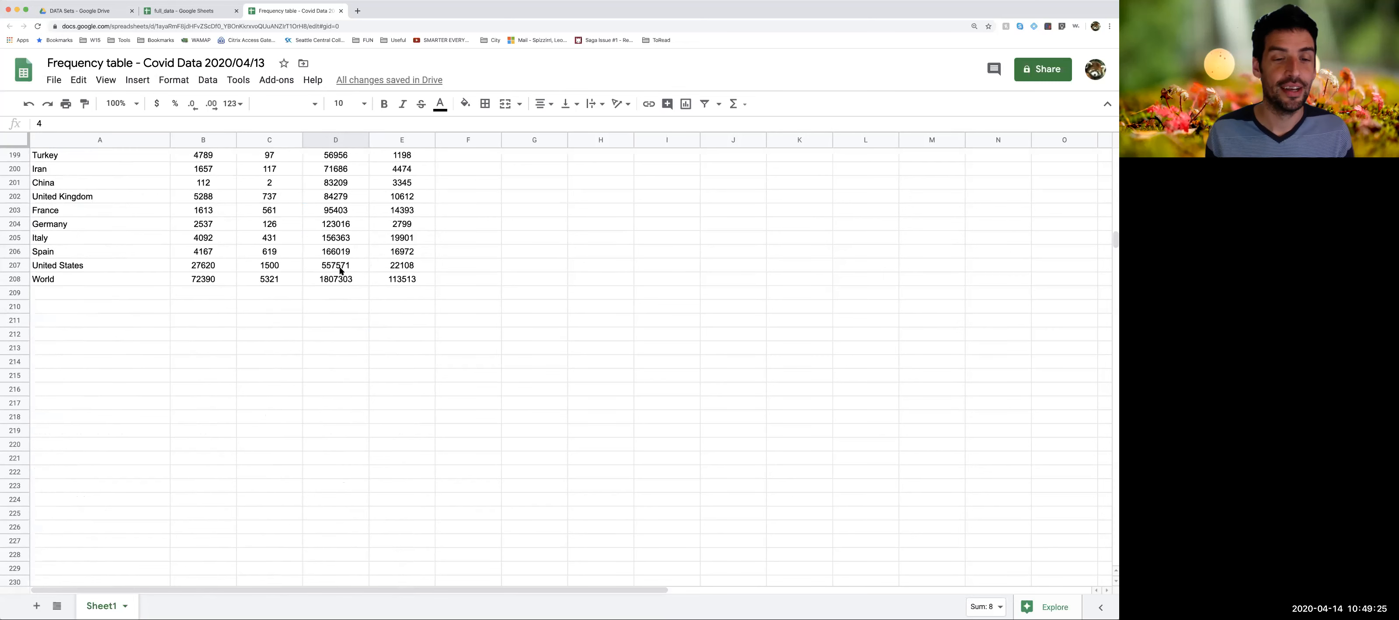
{"action": "left_click", "coordinate": [342, 266]}
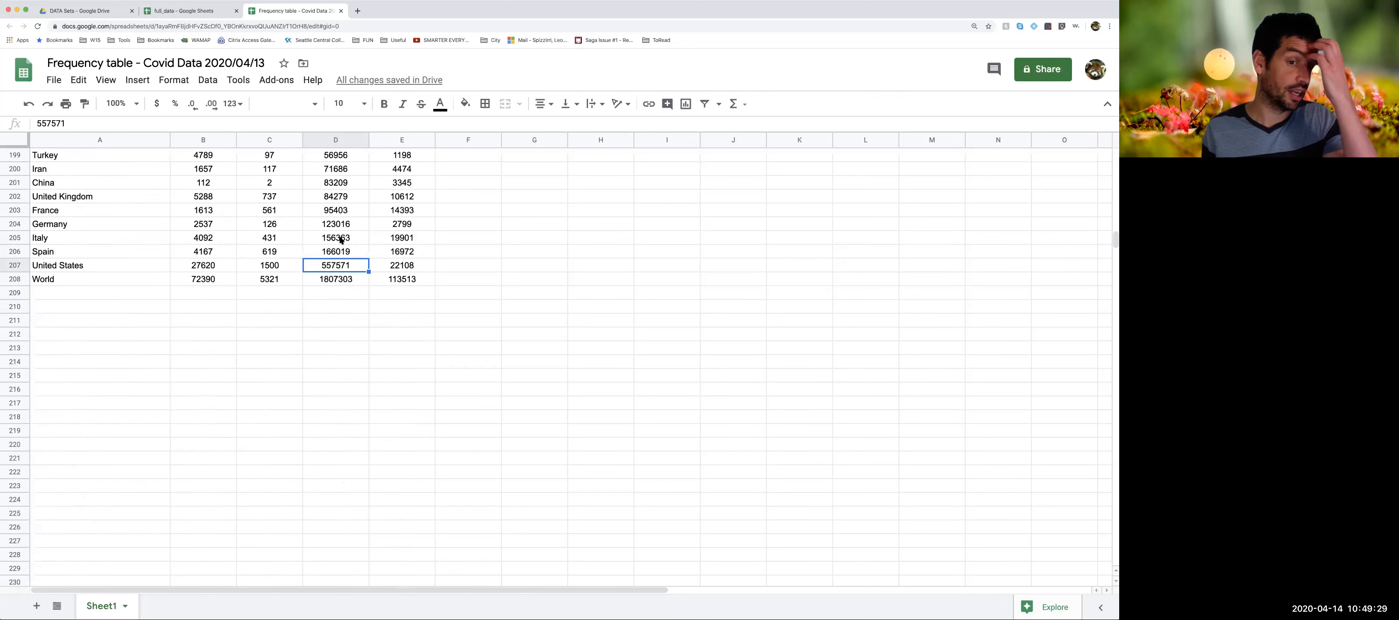
{"action": "scroll", "coordinate": [341, 239], "scroll_direction": "up", "scroll_amount": 1}
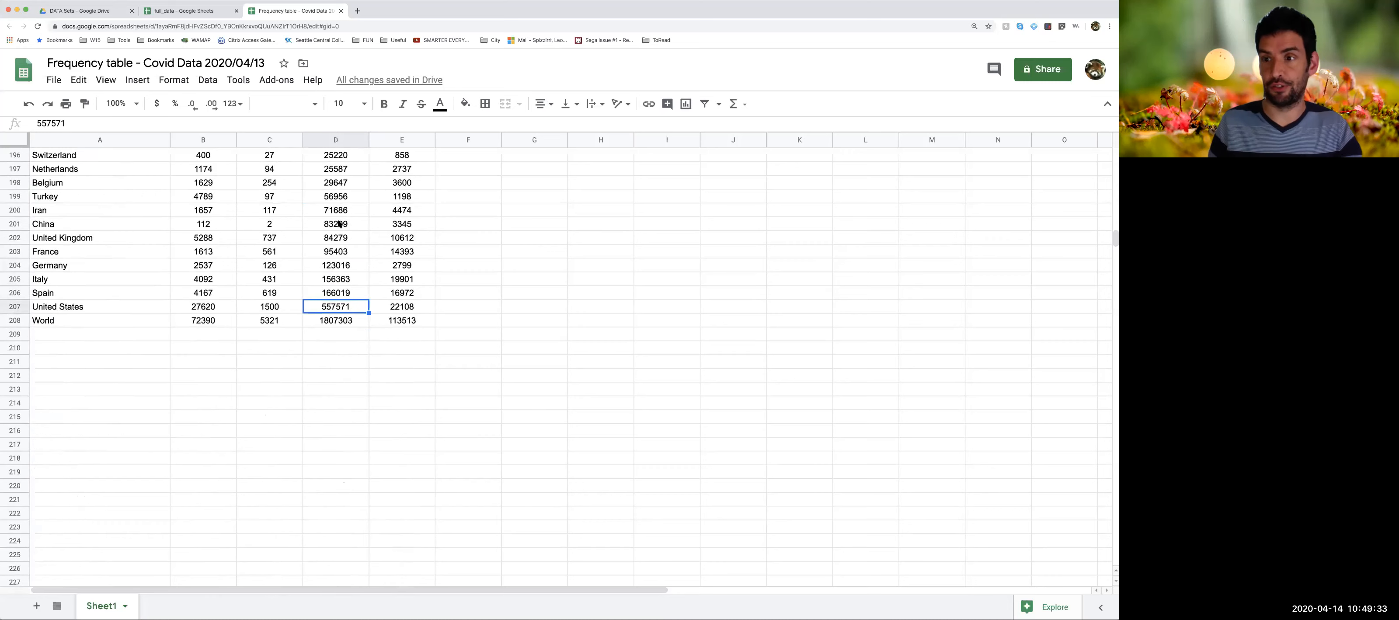
{"action": "scroll", "coordinate": [339, 224], "scroll_direction": "up", "scroll_amount": 20}
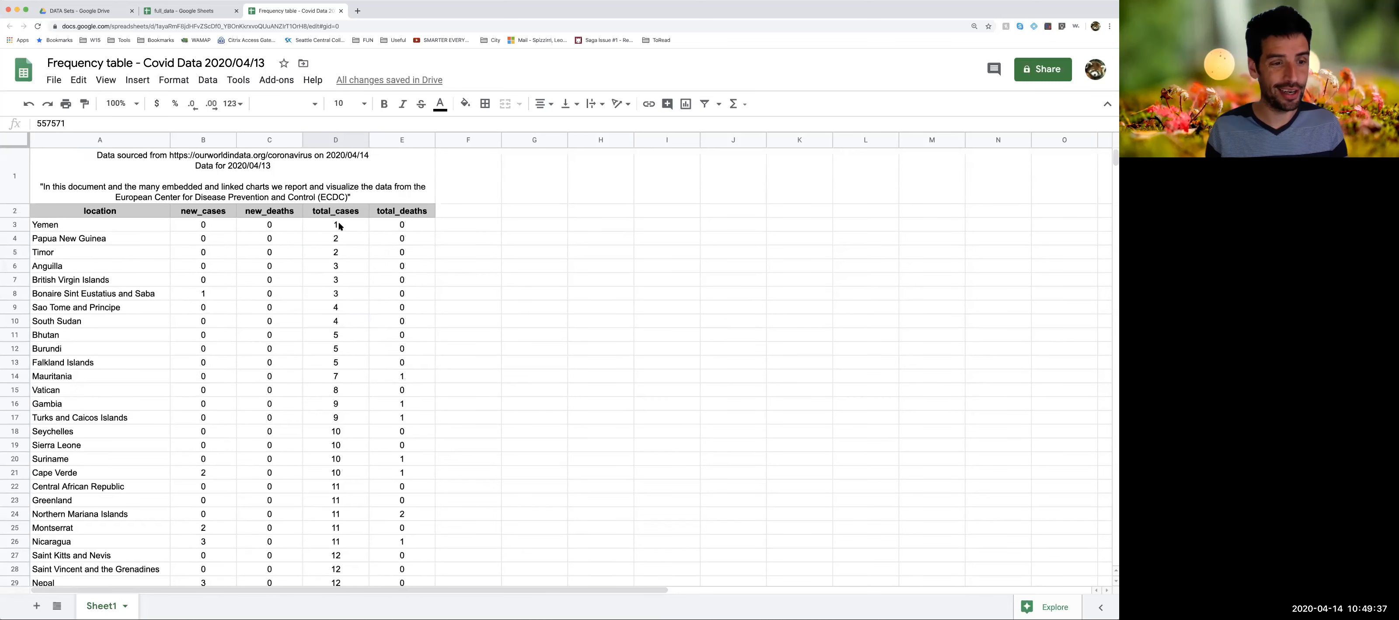
{"action": "left_click", "coordinate": [337, 224]}
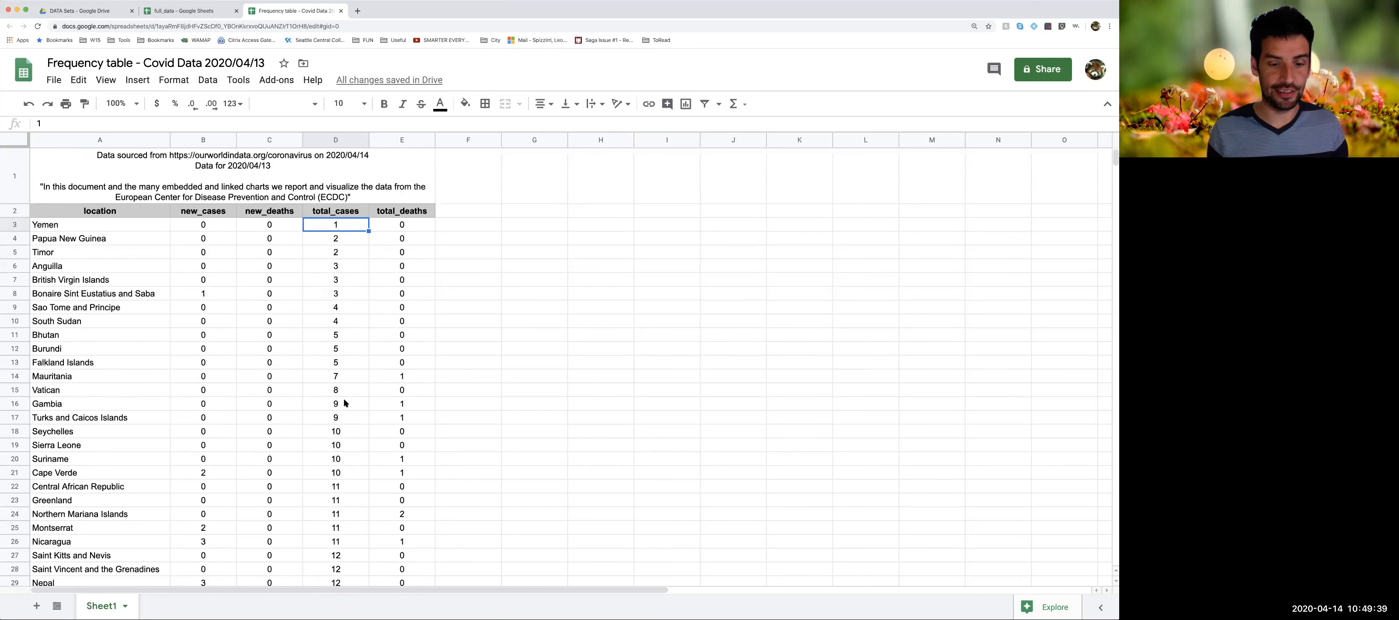
{"action": "scroll", "coordinate": [347, 401], "scroll_direction": "down", "scroll_amount": 8}
{"action": "scroll", "coordinate": [347, 400], "scroll_direction": "down", "scroll_amount": 13}
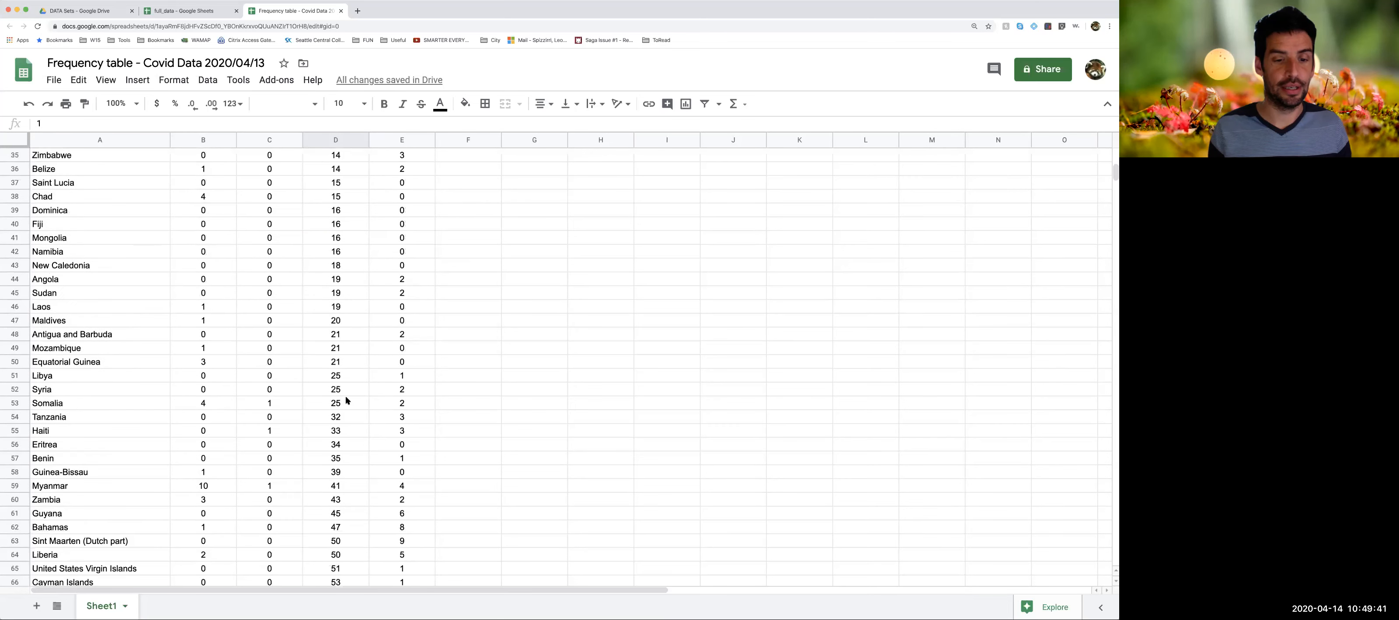
{"action": "scroll", "coordinate": [347, 401], "scroll_direction": "down", "scroll_amount": 10}
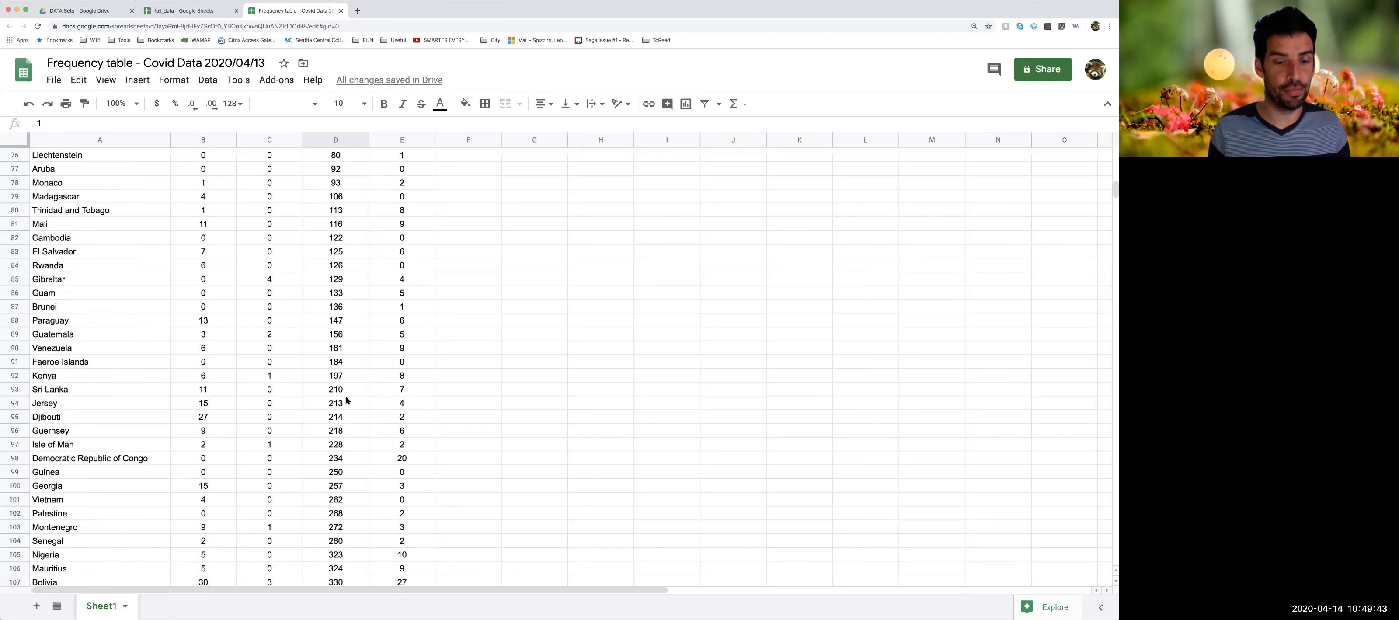
{"action": "scroll", "coordinate": [347, 401], "scroll_direction": "down", "scroll_amount": 5}
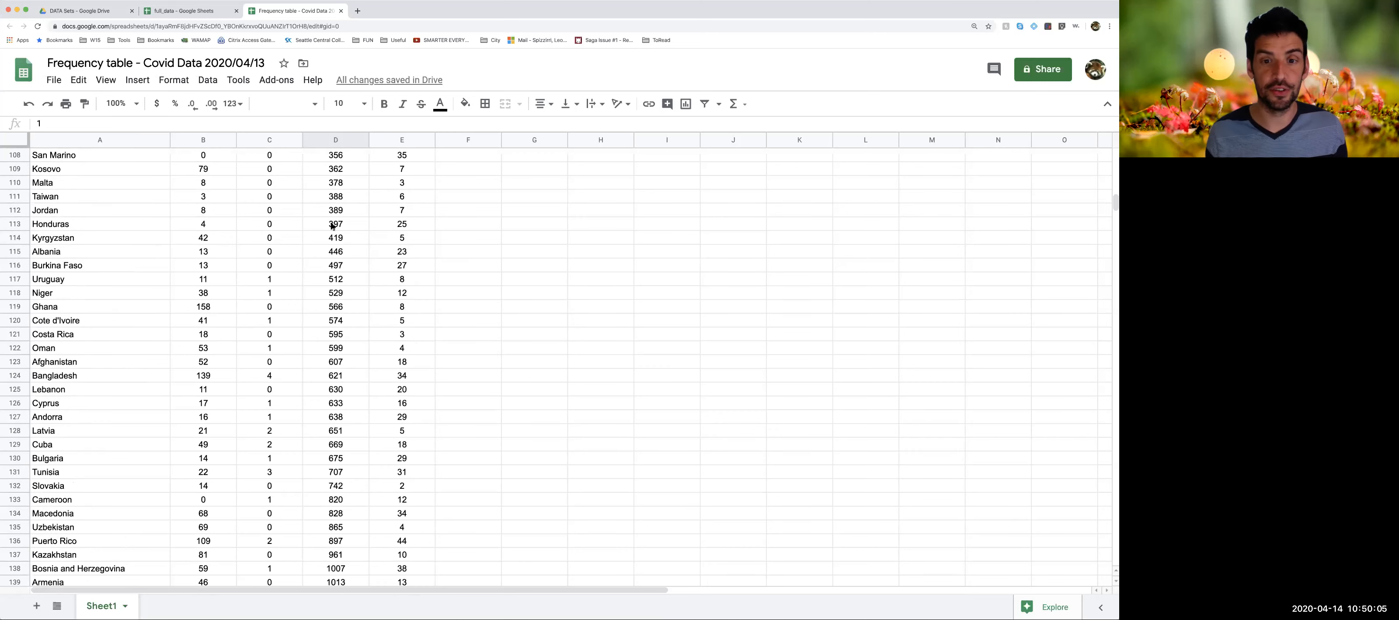
{"action": "scroll", "coordinate": [577, 225], "scroll_direction": "up", "scroll_amount": 20}
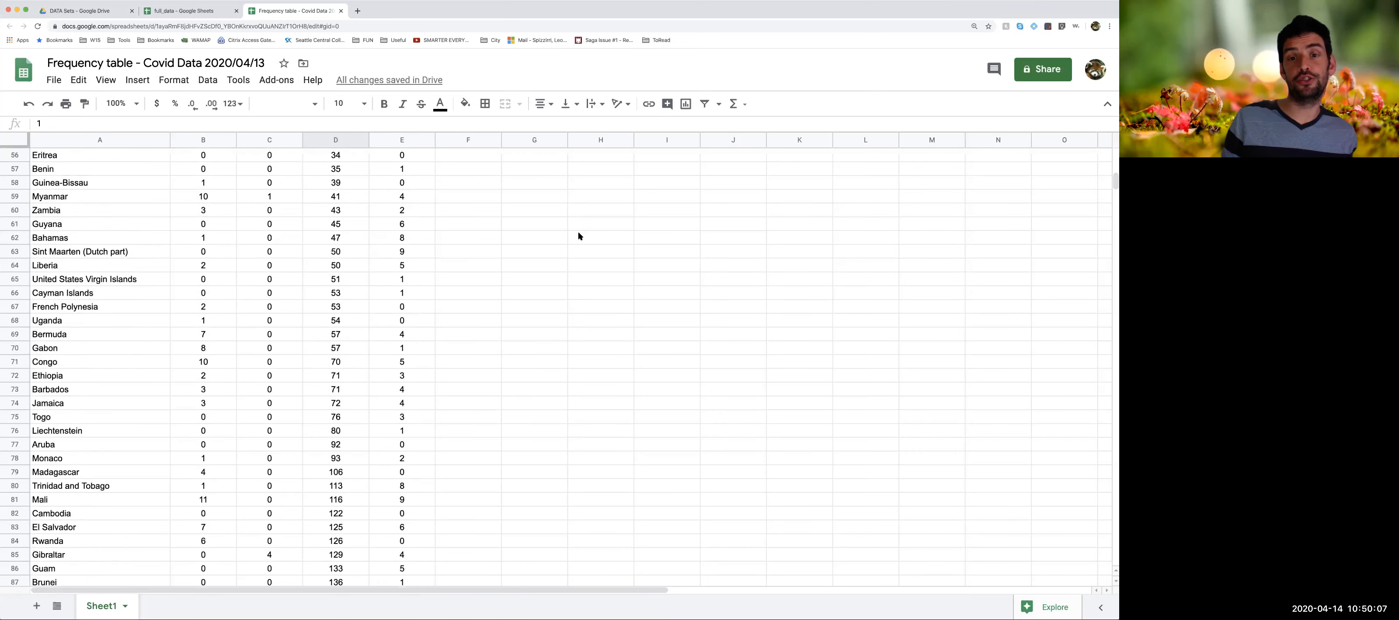
{"action": "scroll", "coordinate": [579, 236], "scroll_direction": "up", "scroll_amount": 7}
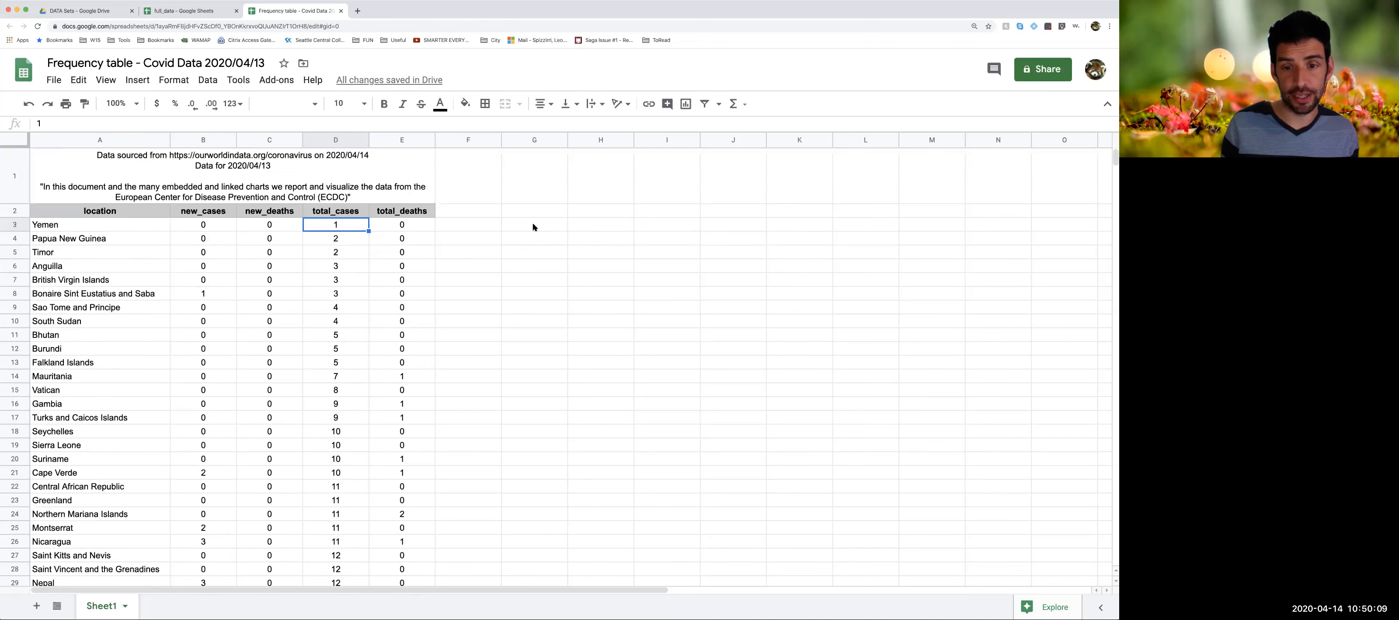
Enter the class intervals "0, 50000", "50000, 100000" and "100000, 150000" in cells I3 to I5
{"action": "left_click", "coordinate": [653, 229]}
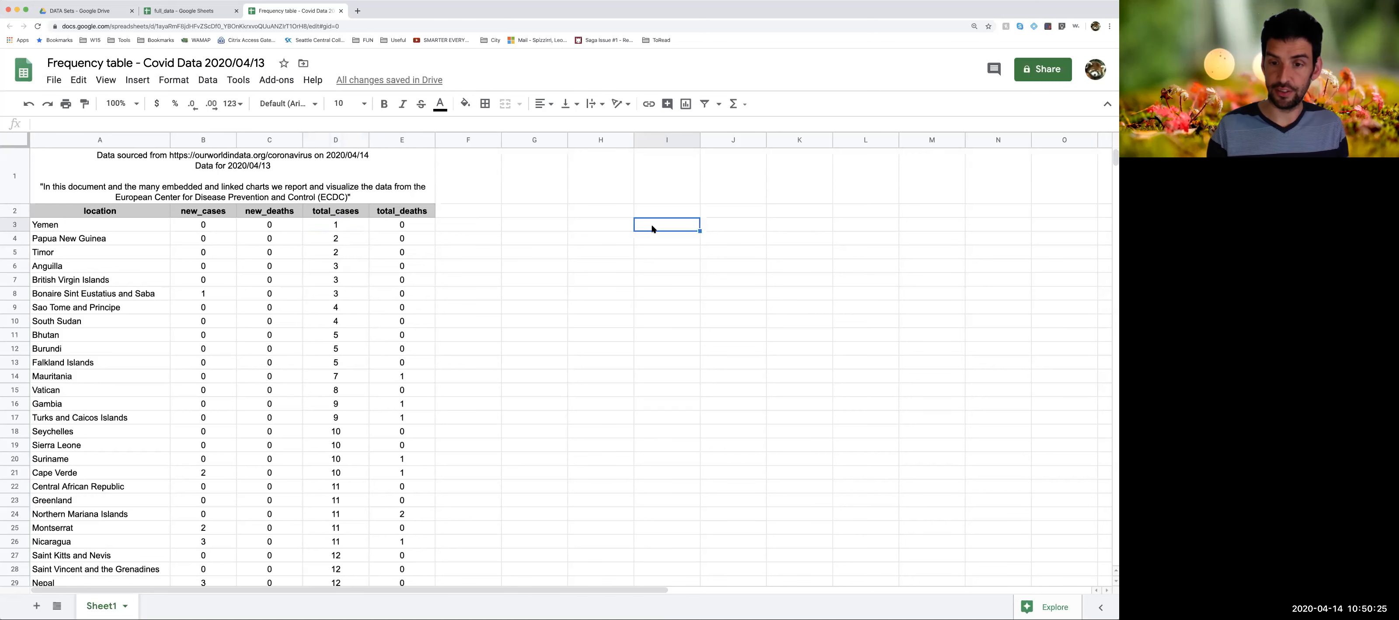
{"action": "type", "text": "0, 50000"}
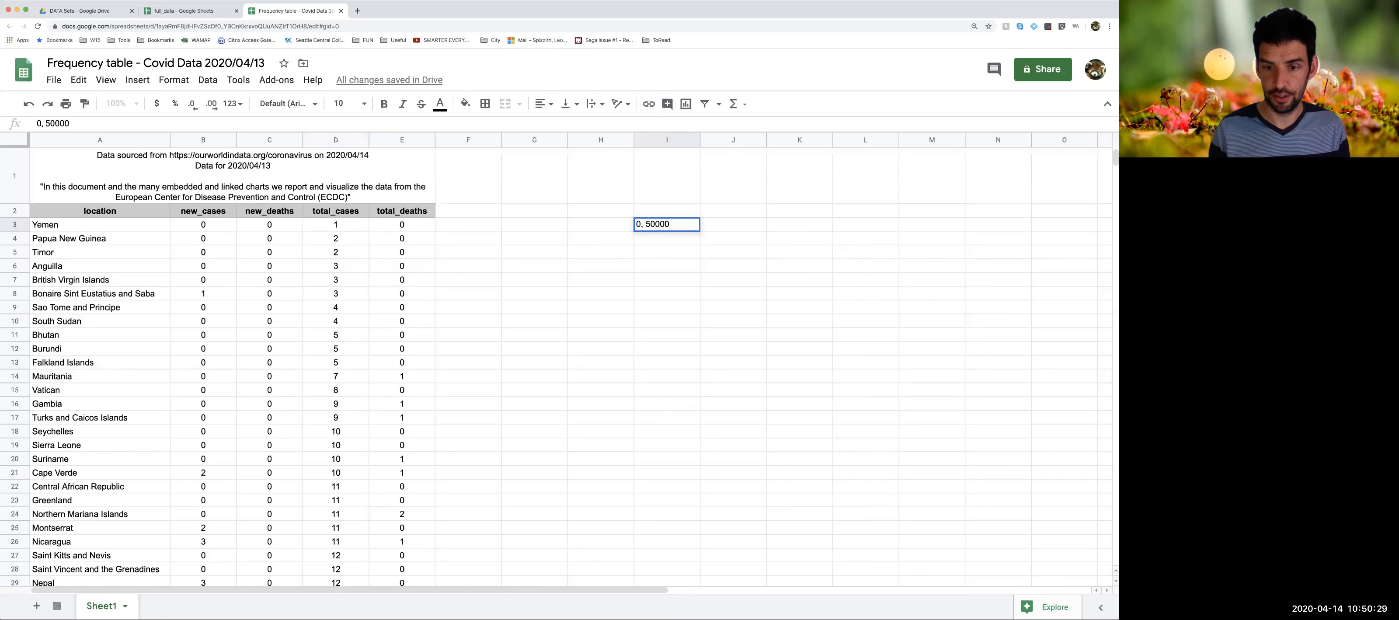
{"action": "key", "text": "Return"}
{"action": "type", "text": "50,"}
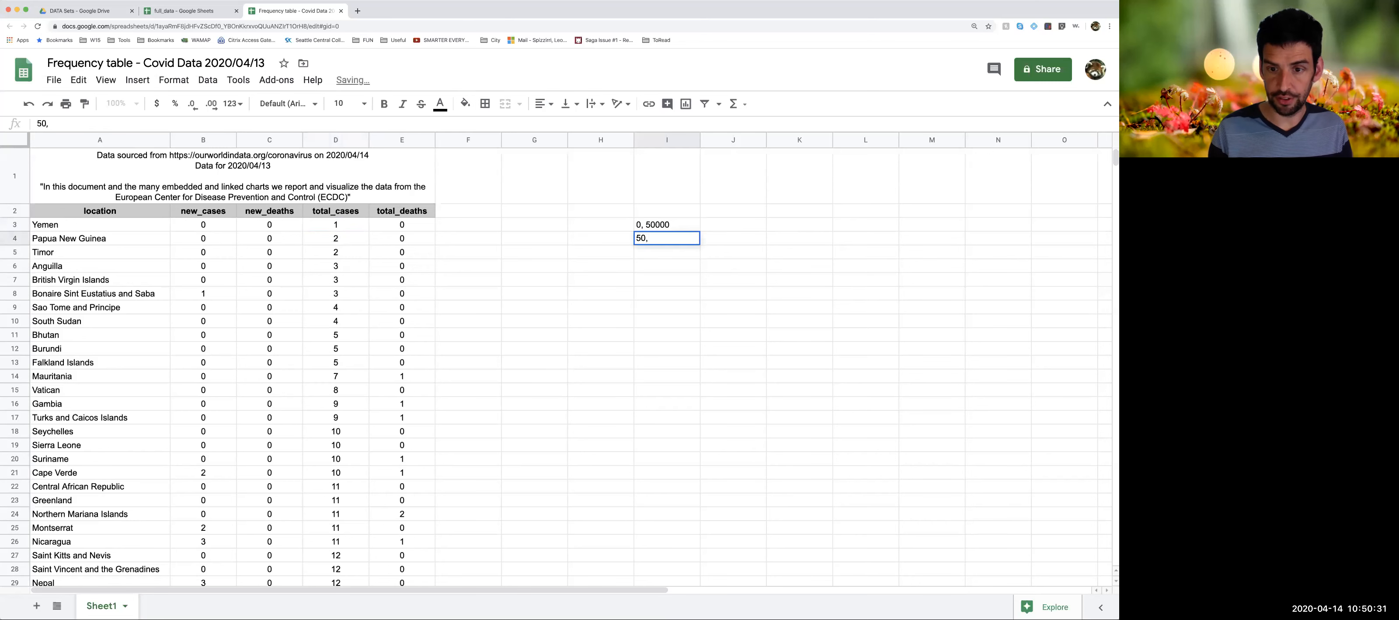
{"action": "type", "text": "000, 1"}
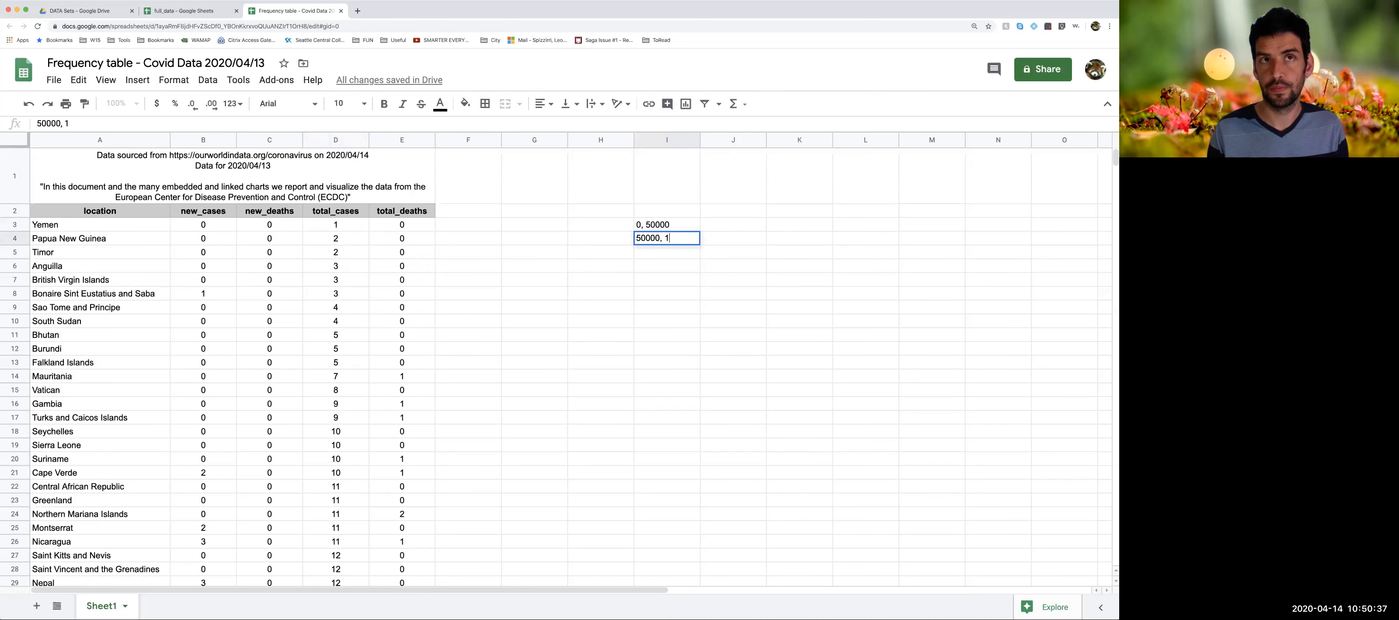
{"action": "type", "text": "0000"}
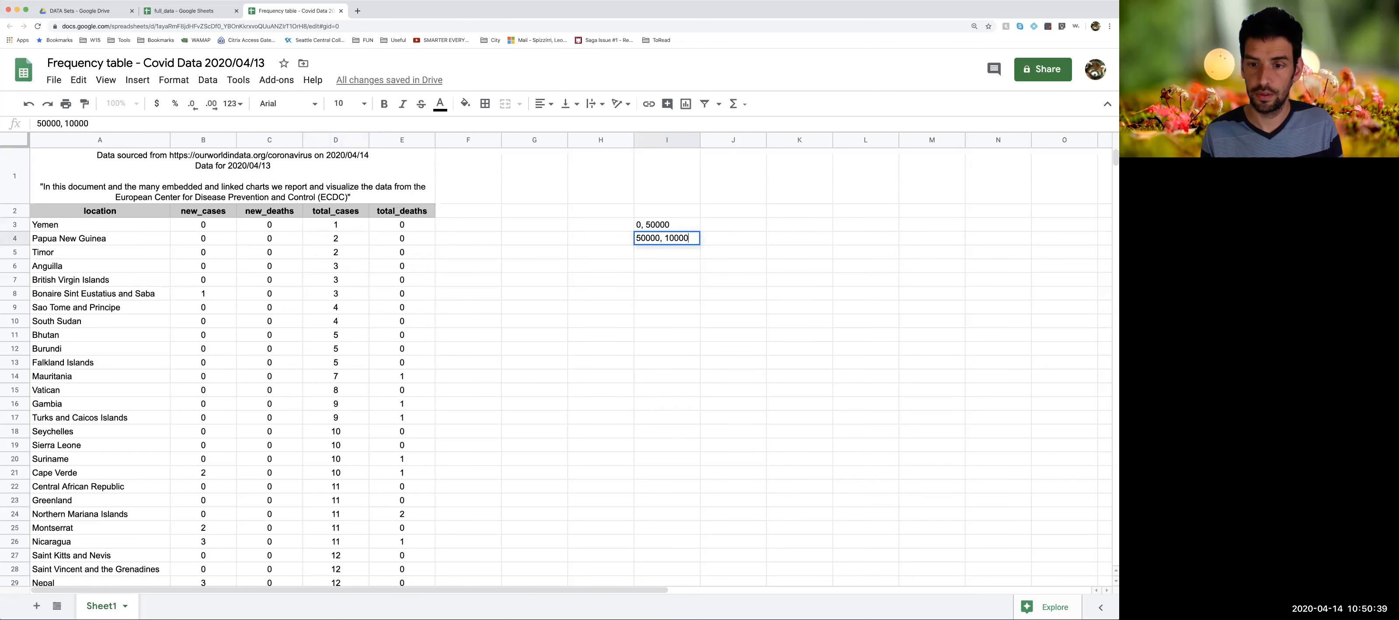
{"action": "type", "text": "0"}
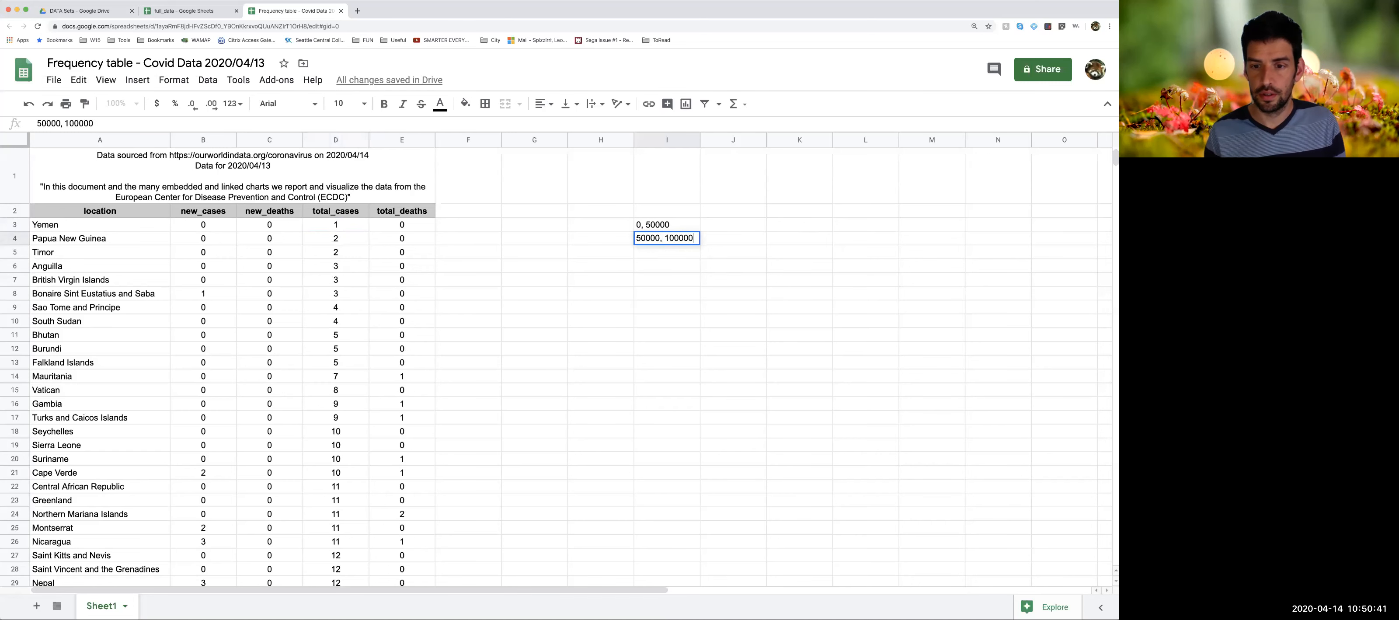
{"action": "key", "text": "Return"}
{"action": "type", "text": "100000"}
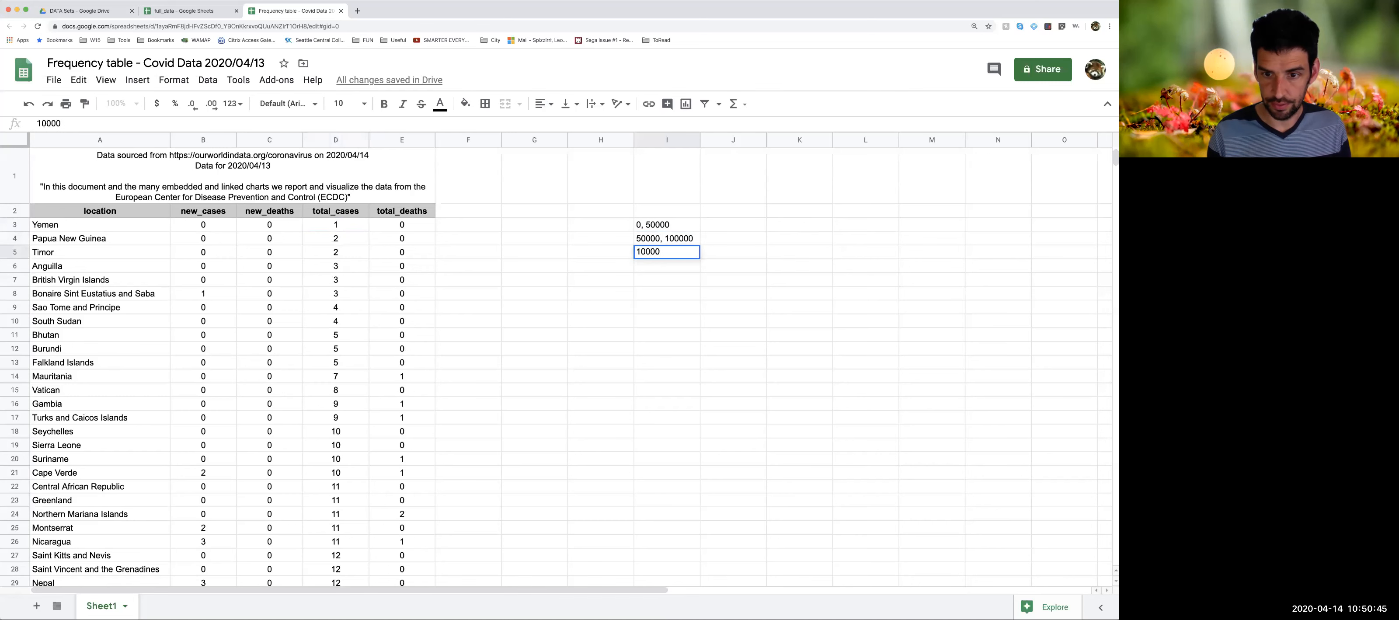
{"action": "type", "text": ", 150000"}
{"action": "key", "text": "Return"}
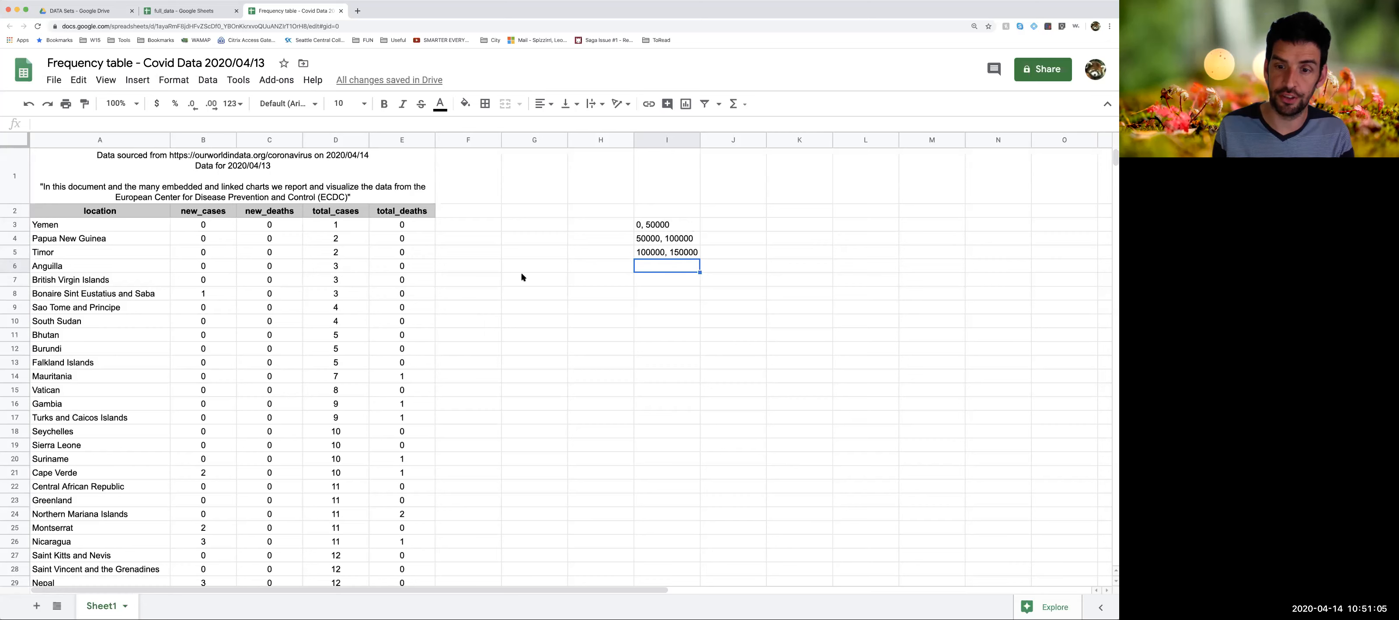
Review the highest total_cases values against the class intervals and clear the intervals from I3:I5
{"action": "scroll", "coordinate": [405, 316], "scroll_direction": "down", "scroll_amount": 20}
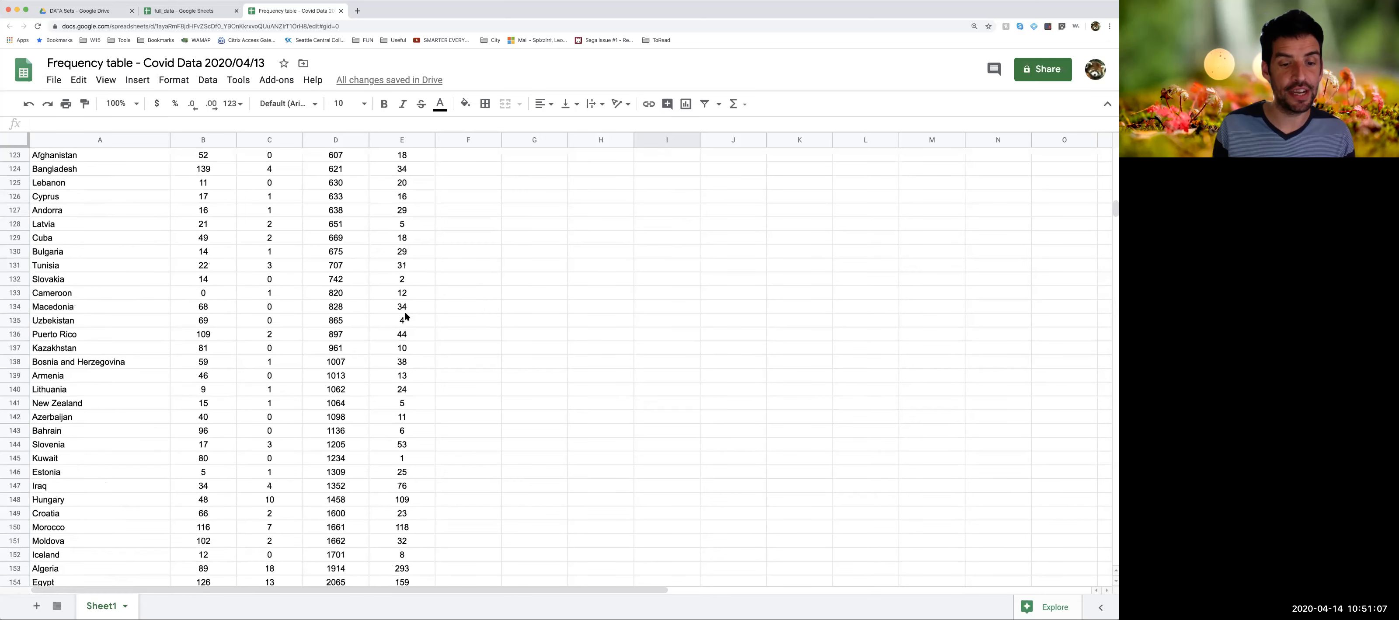
{"action": "scroll", "coordinate": [406, 316], "scroll_direction": "down", "scroll_amount": 1}
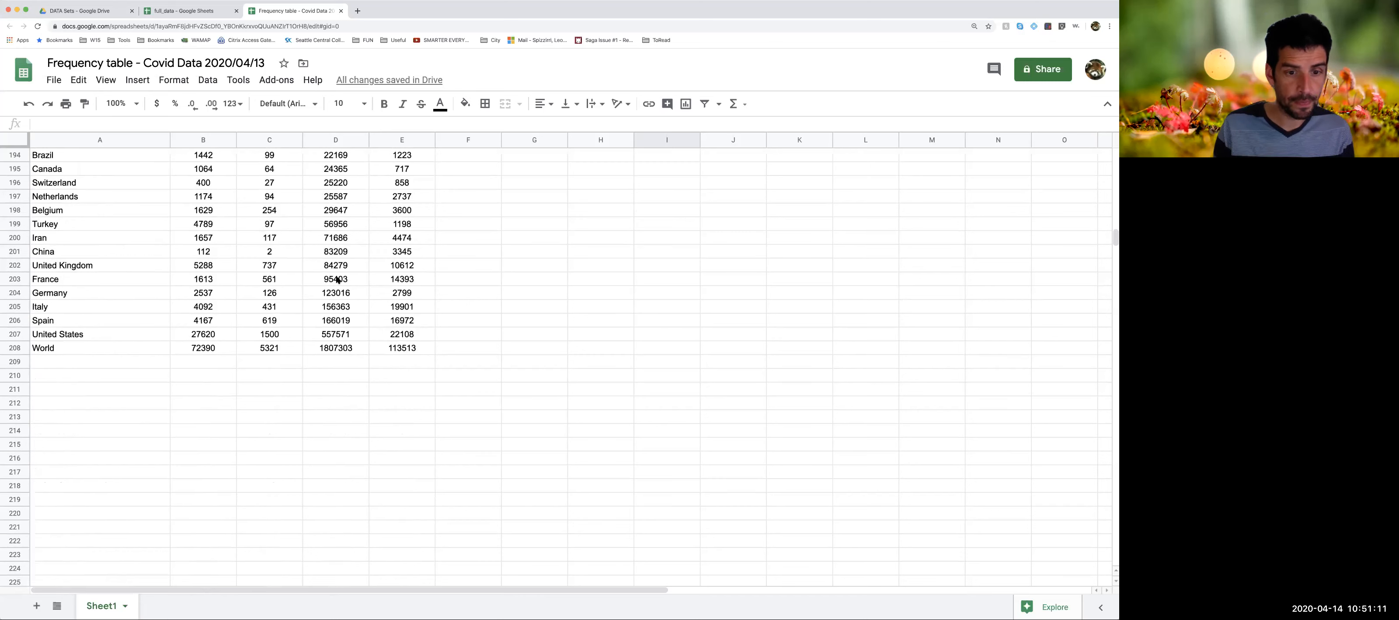
{"action": "scroll", "coordinate": [481, 255], "scroll_direction": "up", "scroll_amount": 3}
{"action": "scroll", "coordinate": [603, 247], "scroll_direction": "up", "scroll_amount": 20}
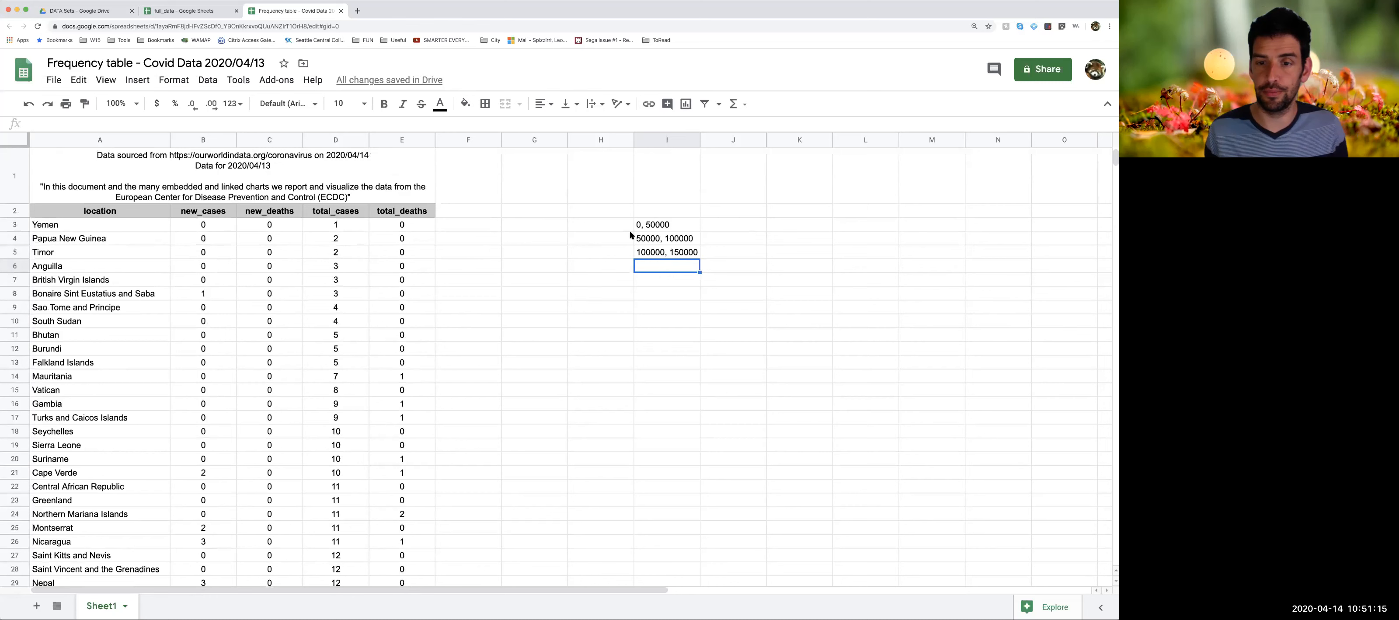
{"action": "left_click", "coordinate": [646, 224]}
{"action": "left_click", "coordinate": [654, 256], "text": "shift"}
{"action": "key", "text": "Delete"}
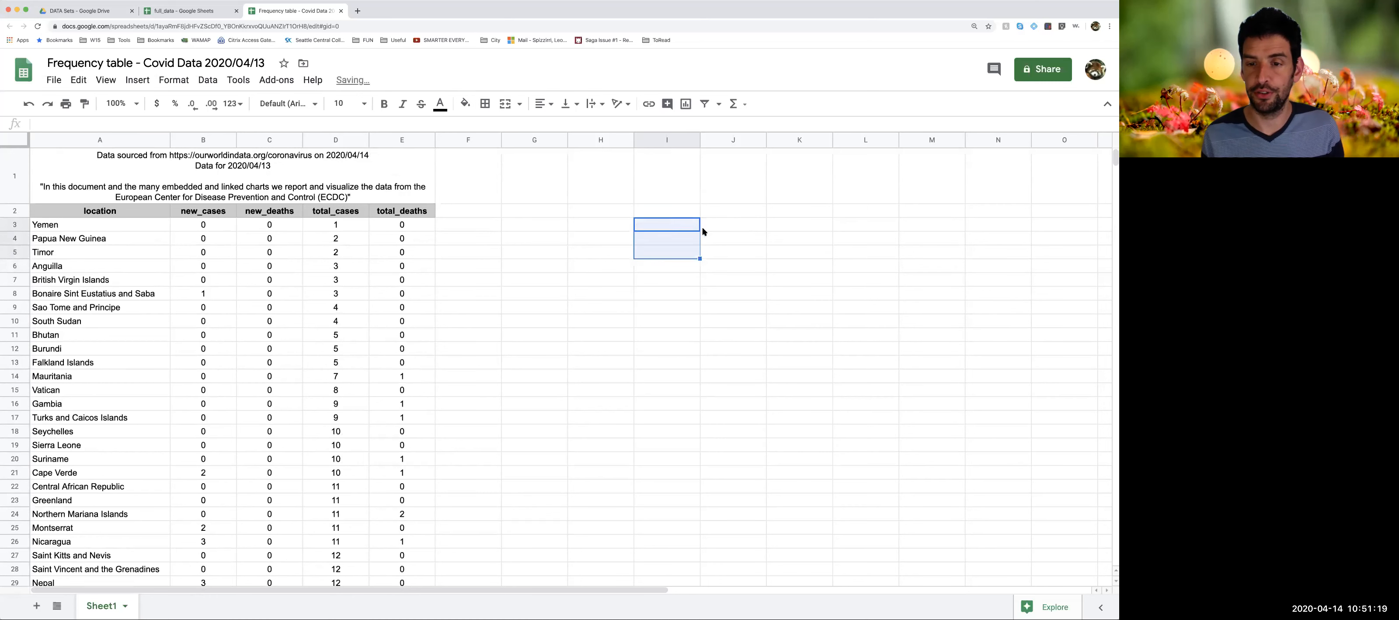
Enter the class boundaries 50000 and 100000 as plain numbers in cells I3 and I4
{"action": "left_click", "coordinate": [658, 226]}
{"action": "type", "text": "50000"}
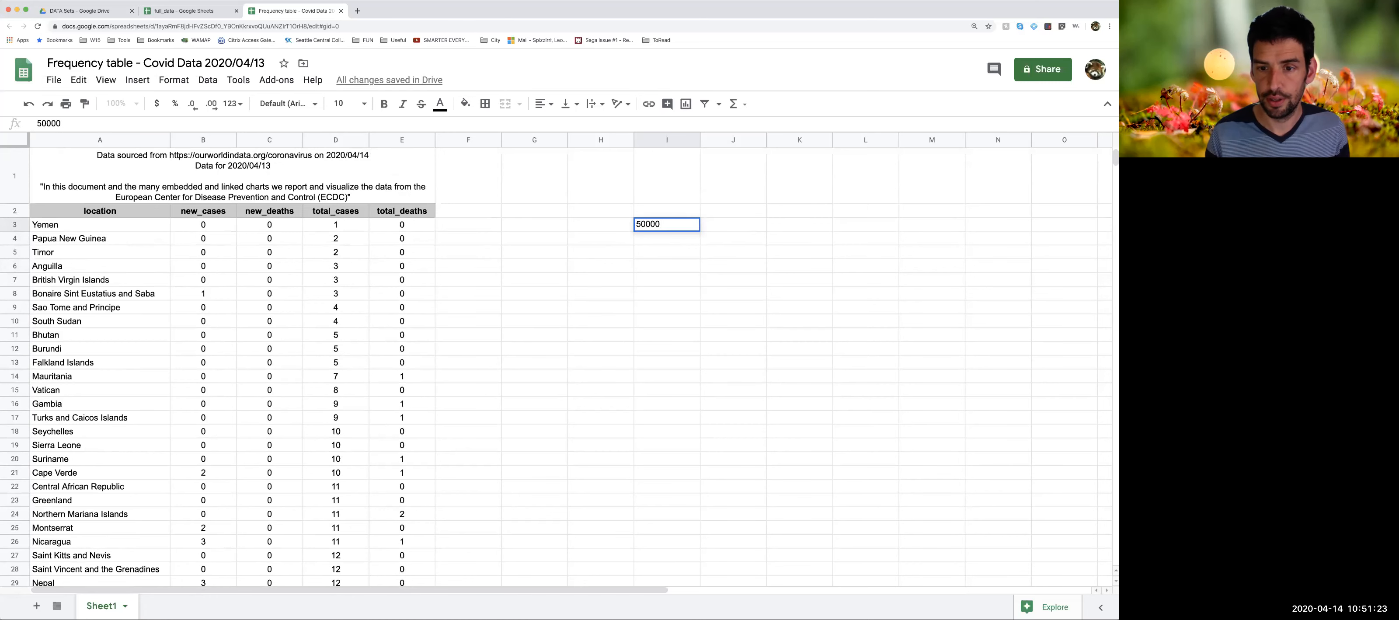
{"action": "key", "text": "Return"}
{"action": "type", "text": "1000"}
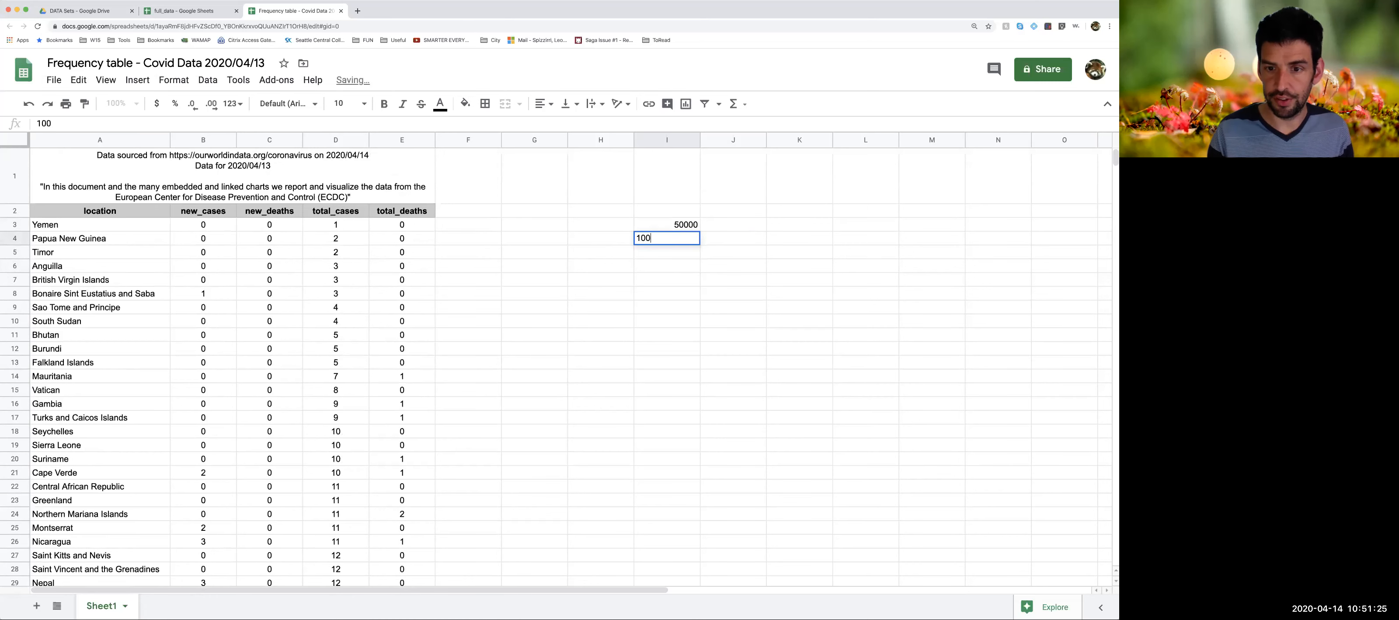
{"action": "type", "text": "0"}
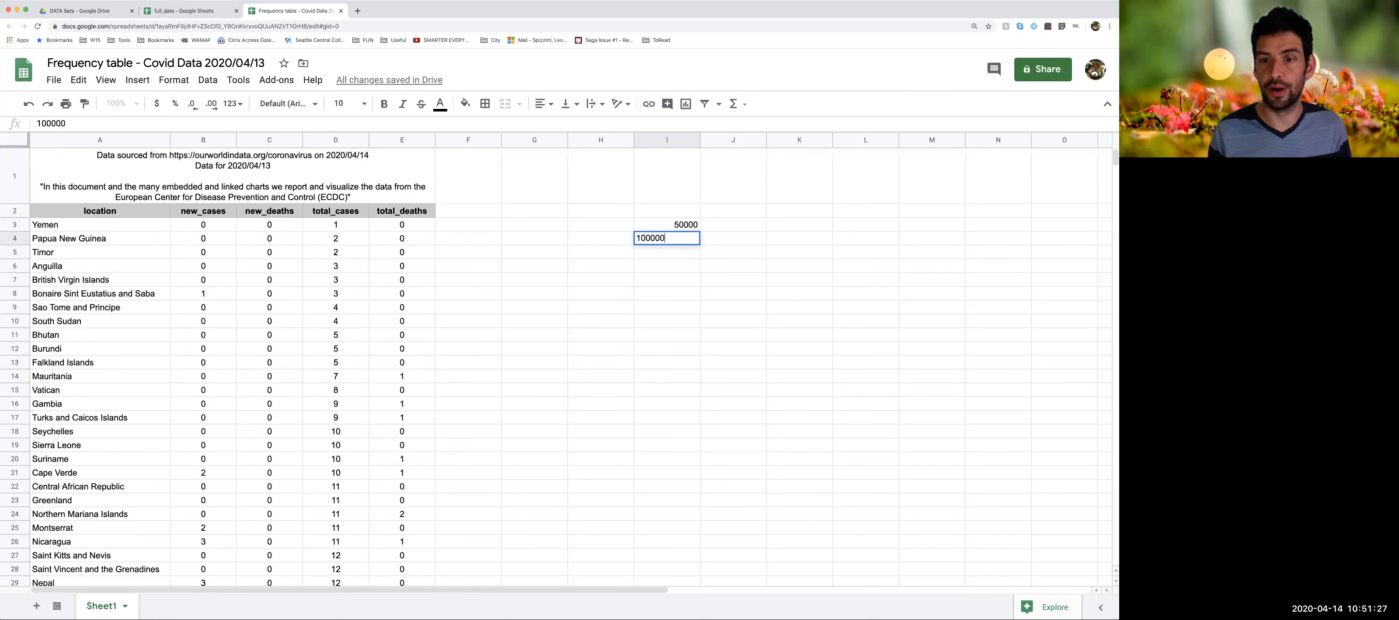
{"action": "key", "text": "Return"}
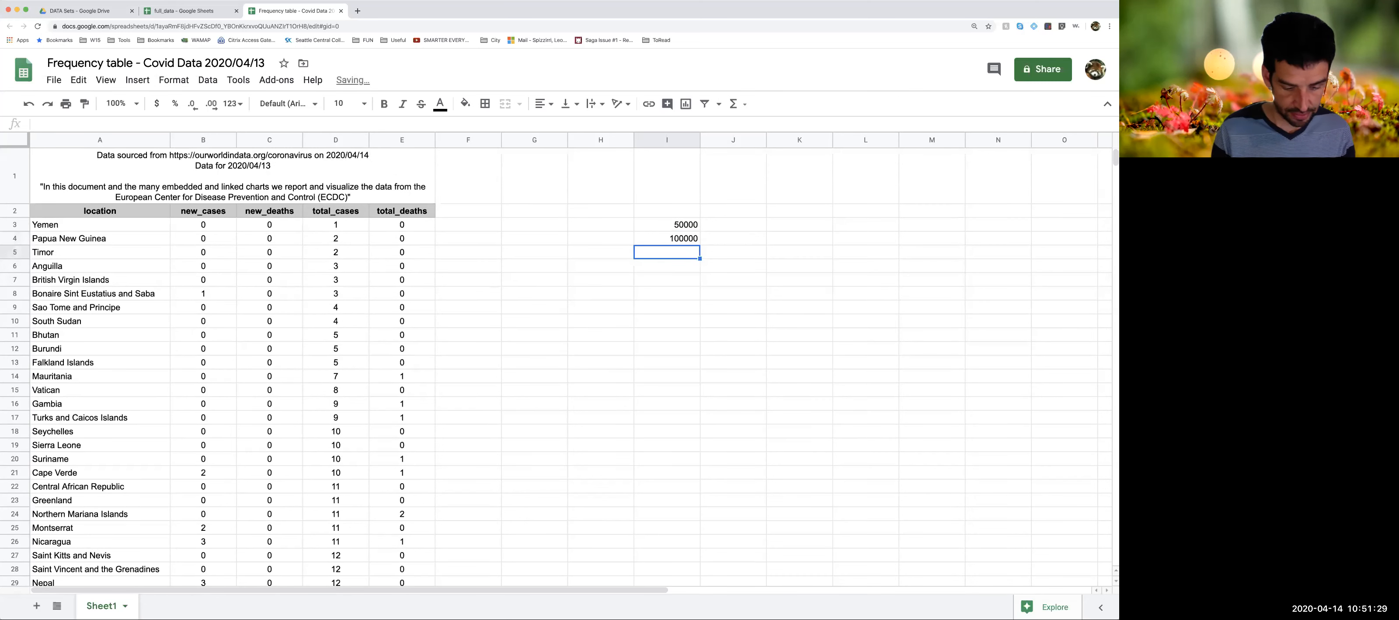
Enter the class boundary 150000 in cell I5 and extend the 50000-step series down to 600000 in I14
{"action": "type", "text": "150000"}
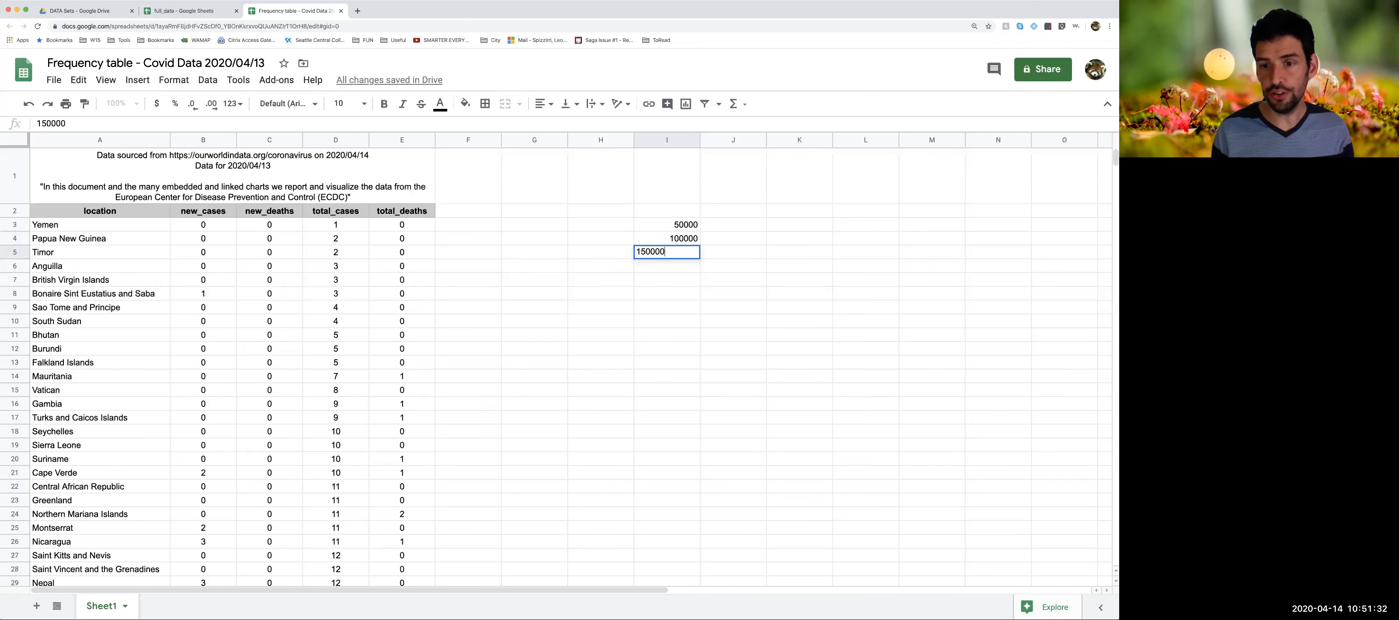
{"action": "key", "text": "Return"}
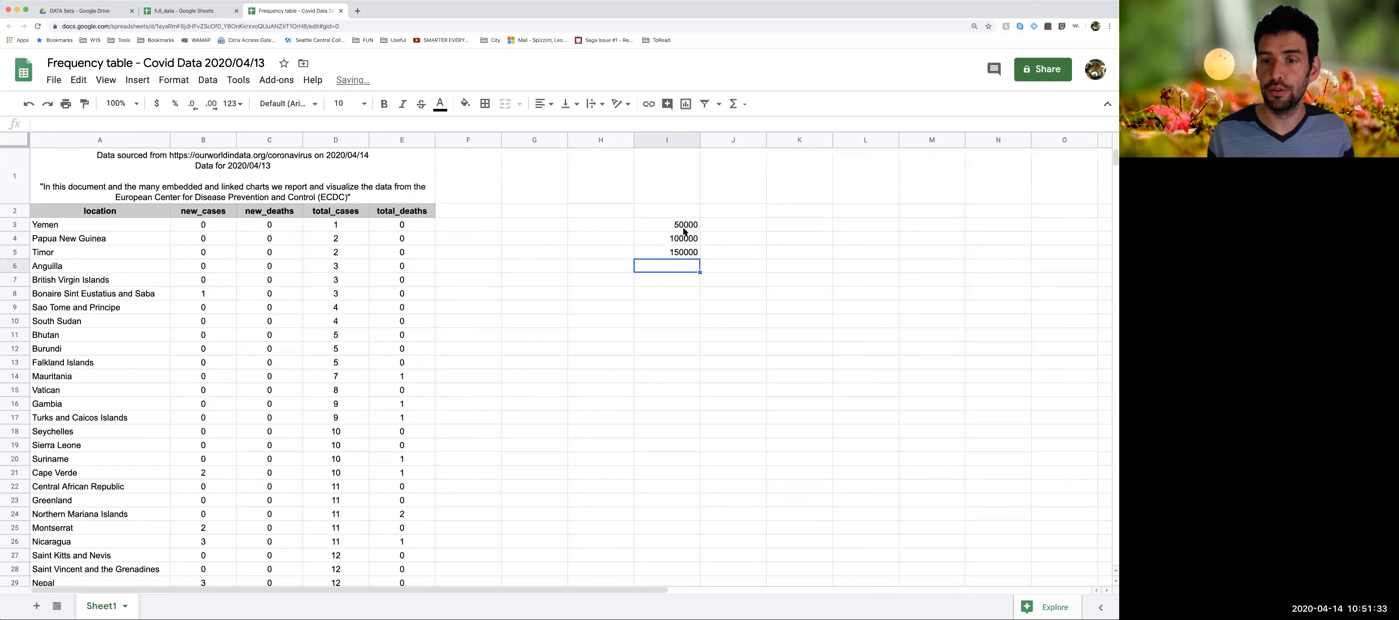
{"action": "left_click_drag", "start_coordinate": [676, 227], "coordinate": [682, 251]}
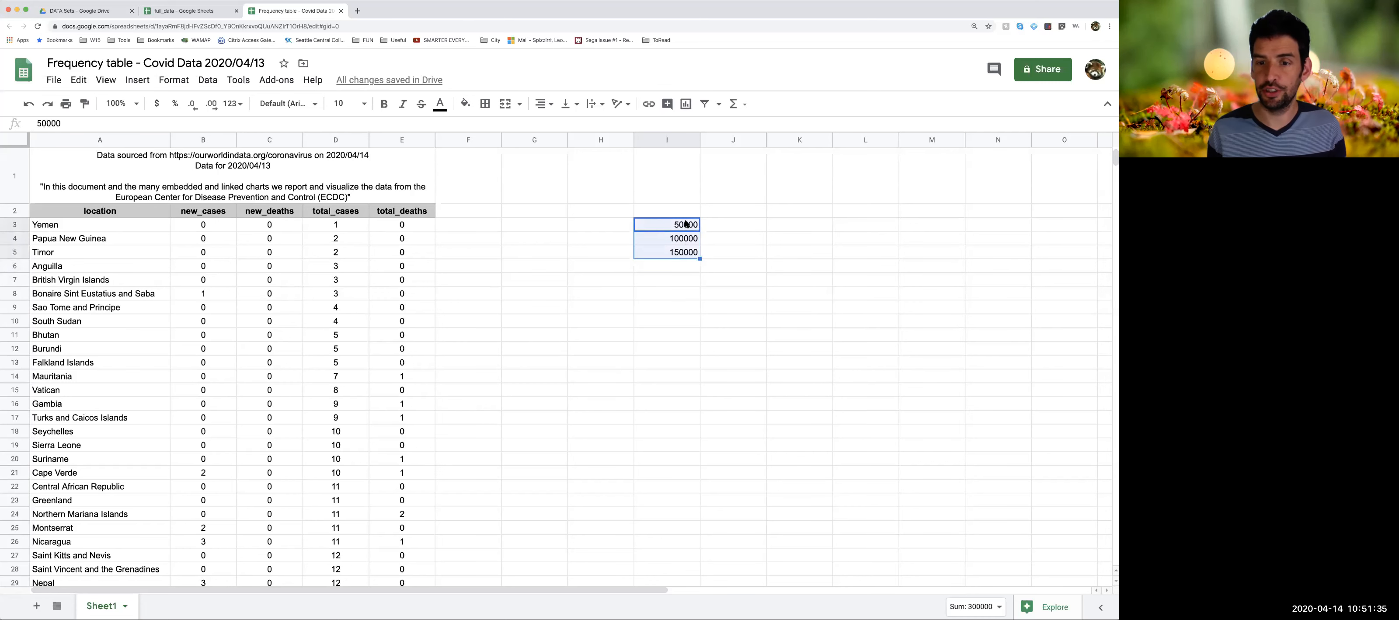
{"action": "mouse_move", "coordinate": [699, 259]}
{"action": "left_mouse_down"}
{"action": "mouse_move", "coordinate": [697, 368]}
{"action": "mouse_move", "coordinate": [700, 255]}
{"action": "left_mouse_up"}
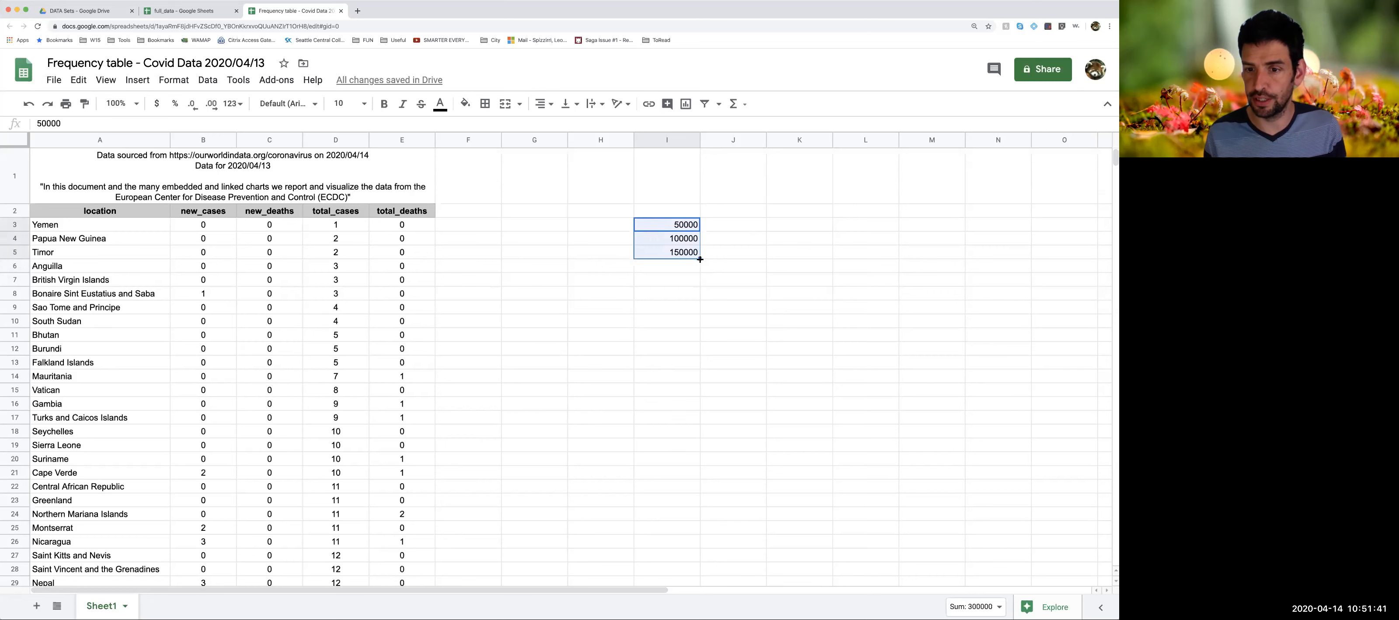
{"action": "left_click_drag", "start_coordinate": [700, 258], "coordinate": [699, 380]}
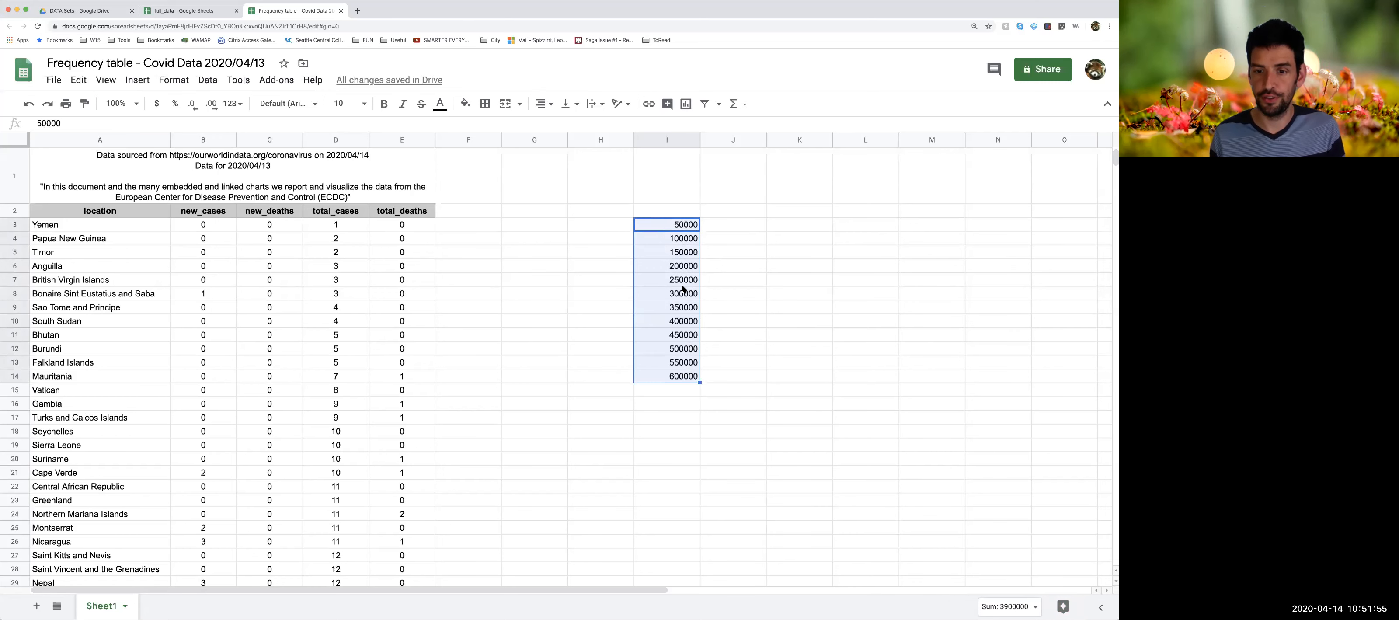
{"action": "left_click", "coordinate": [682, 391]}
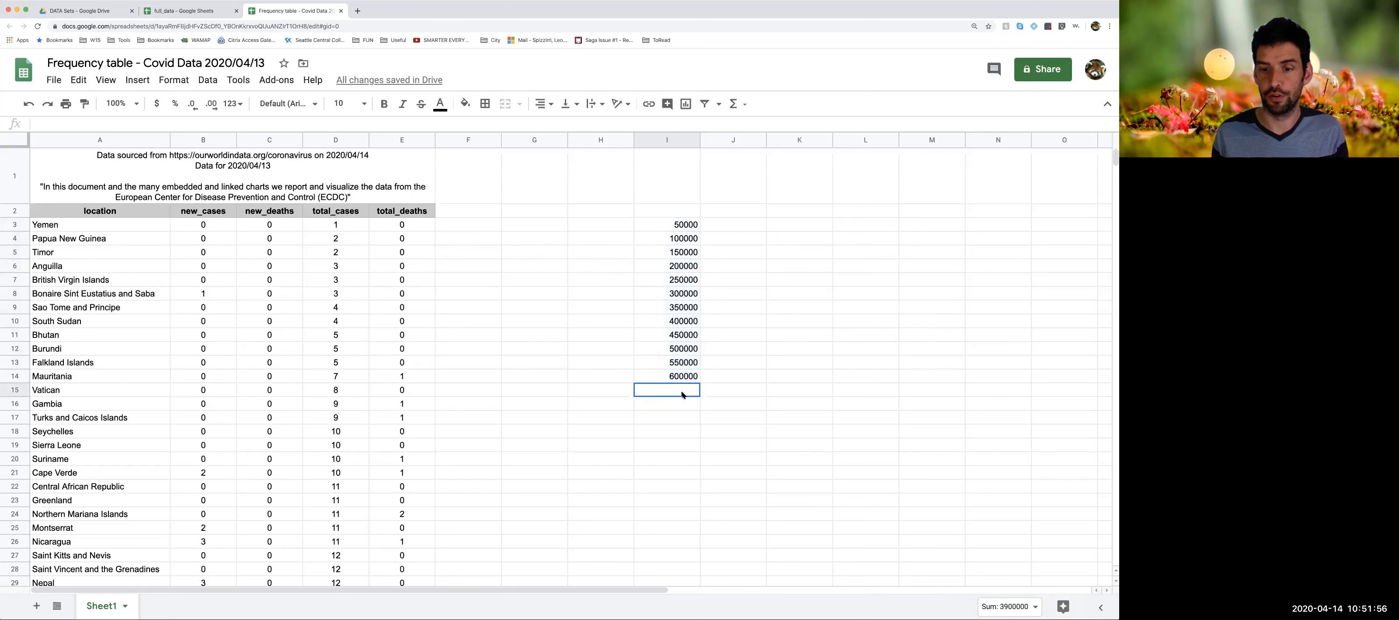
Start a FREQUENCY formula in cell J3 with the total_cases range D3:D207 as its data, leaving out the World row
{"action": "left_click", "coordinate": [709, 226]}
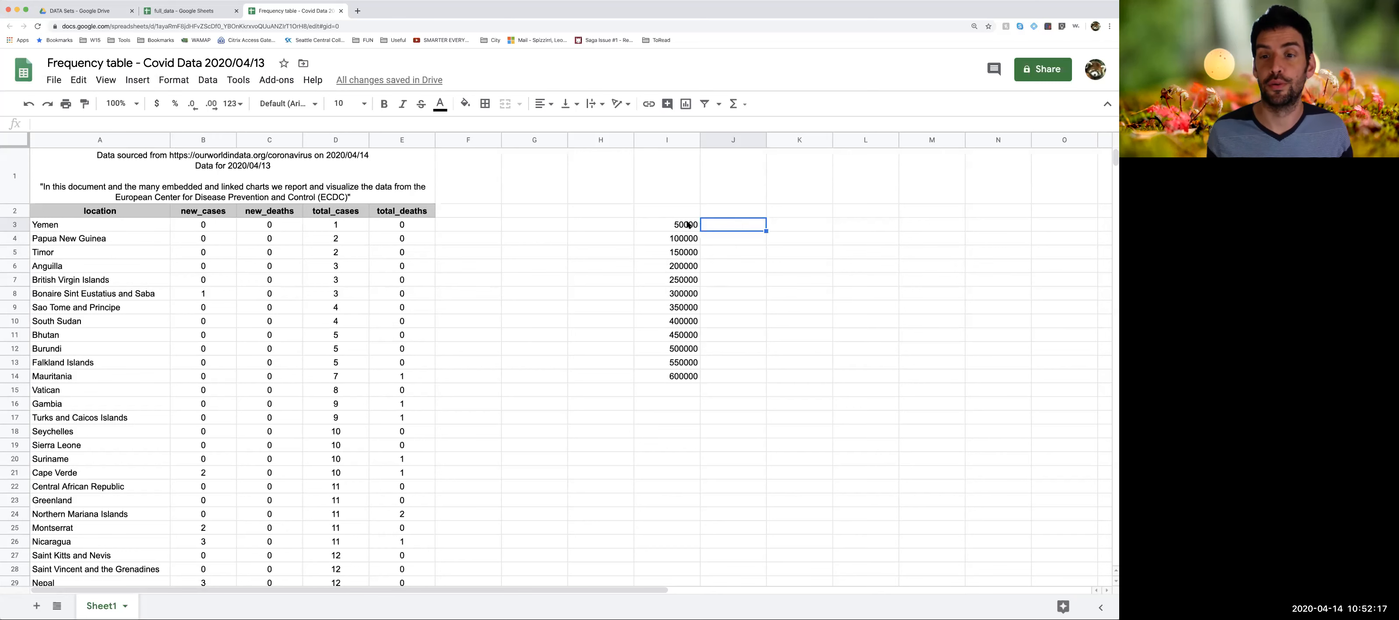
{"action": "left_click", "coordinate": [672, 227]}
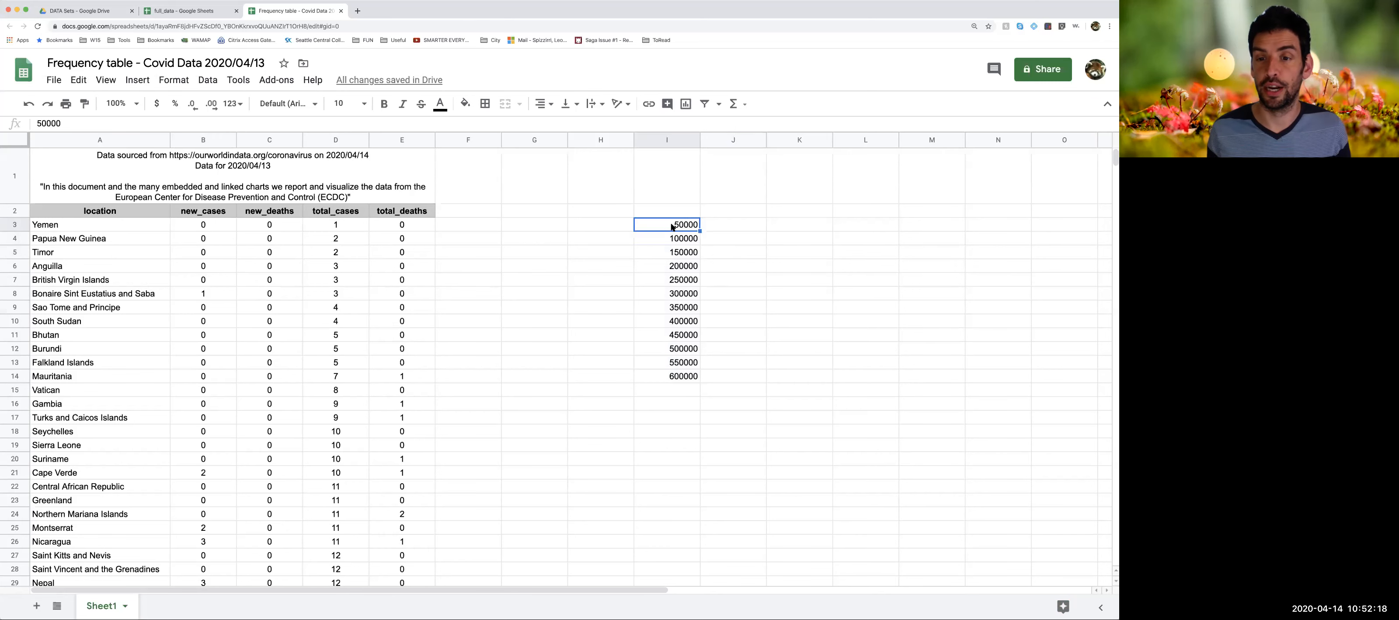
{"action": "left_click", "coordinate": [711, 226]}
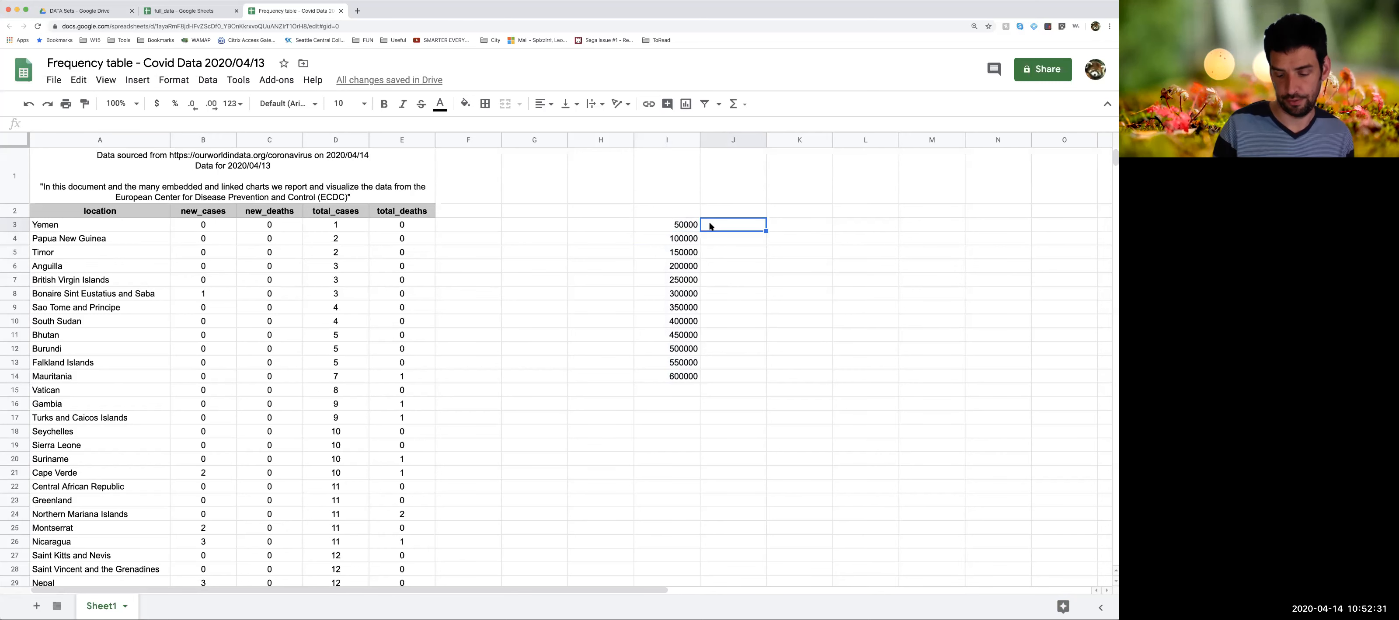
{"action": "type", "text": "="}
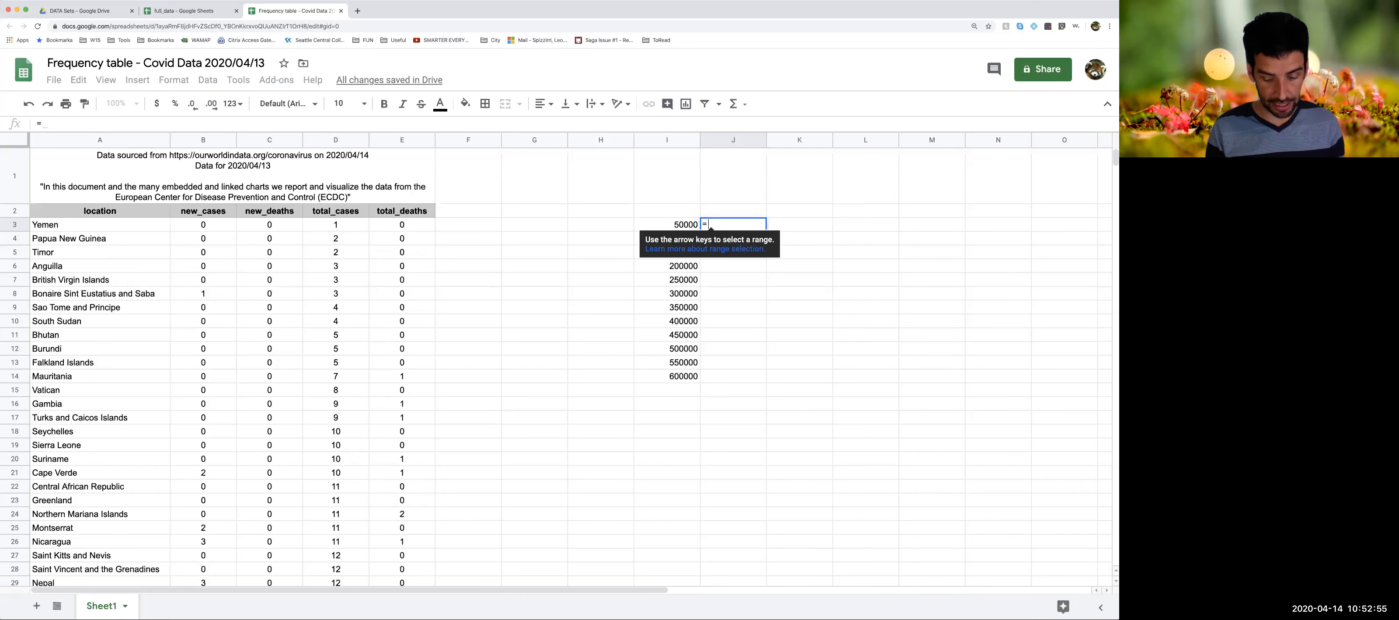
{"action": "type", "text": "fre"}
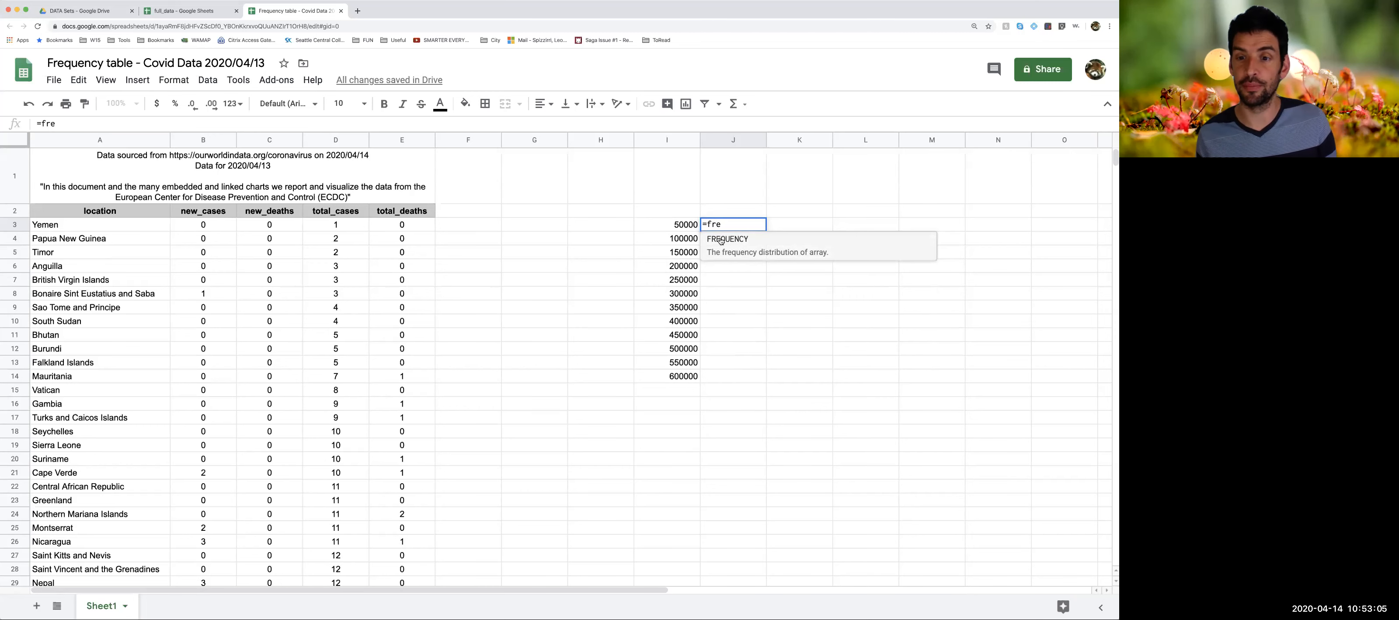
{"action": "left_click", "coordinate": [720, 241]}
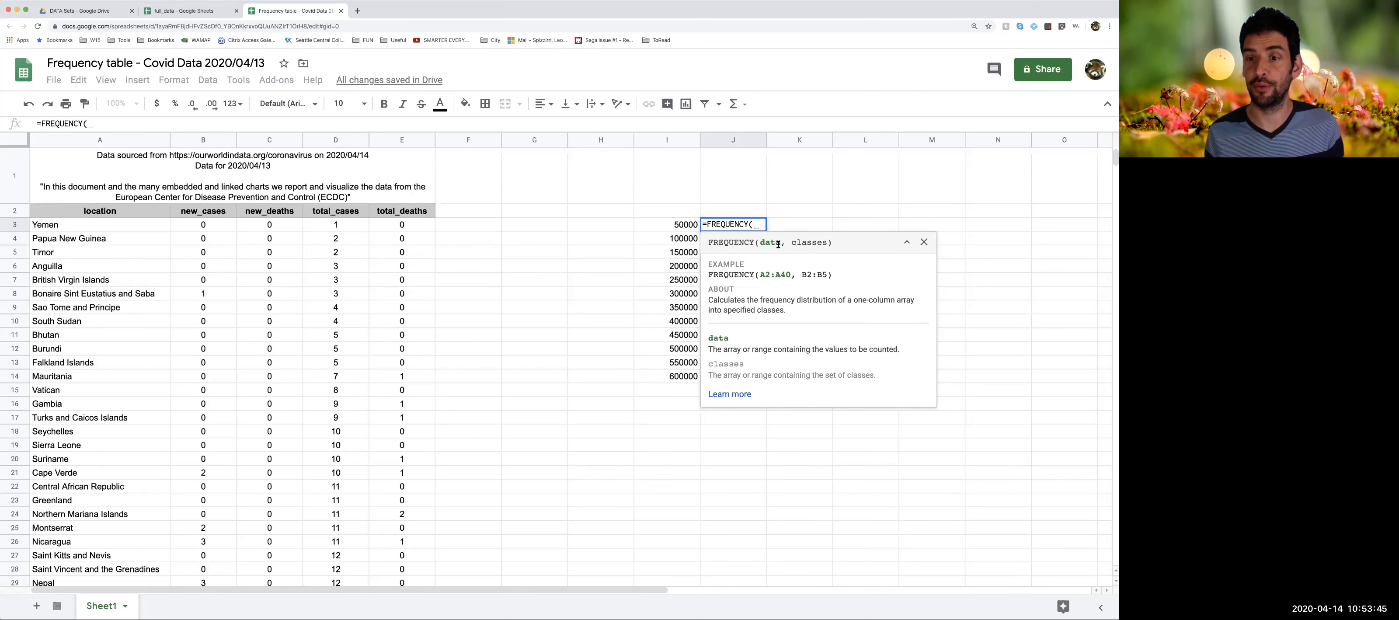
{"action": "left_click", "coordinate": [338, 227]}
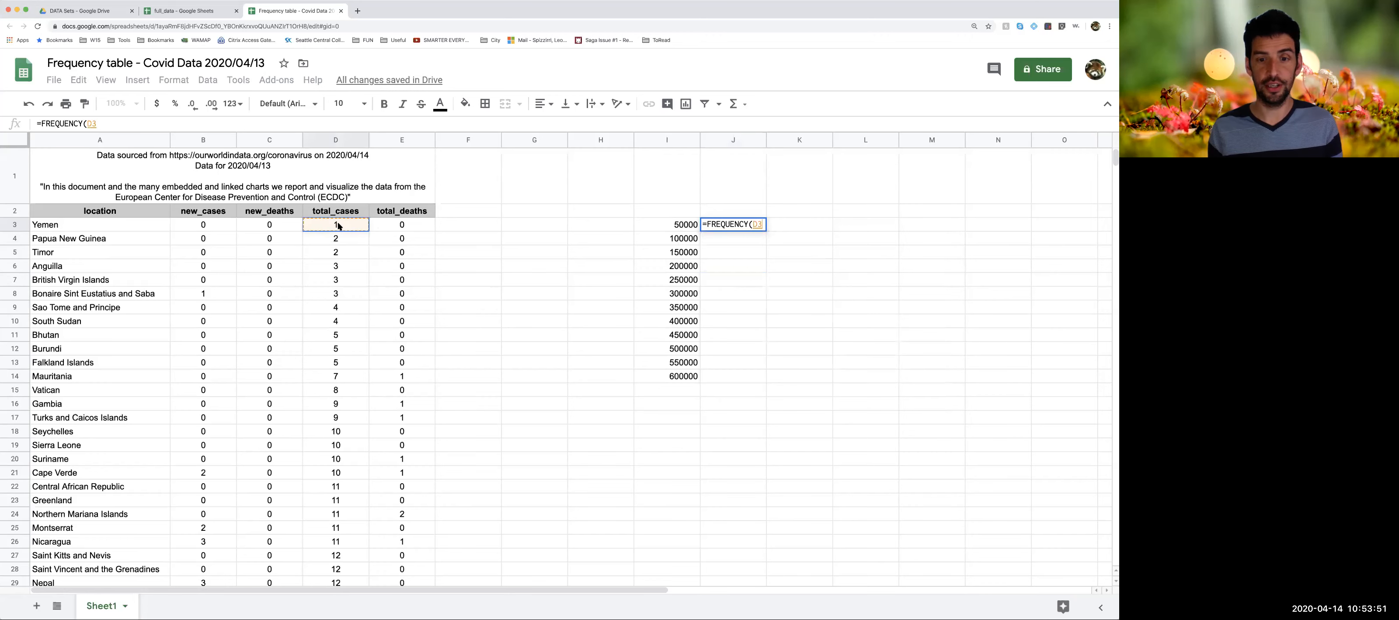
{"action": "scroll", "coordinate": [338, 227], "scroll_direction": "down", "scroll_amount": 13}
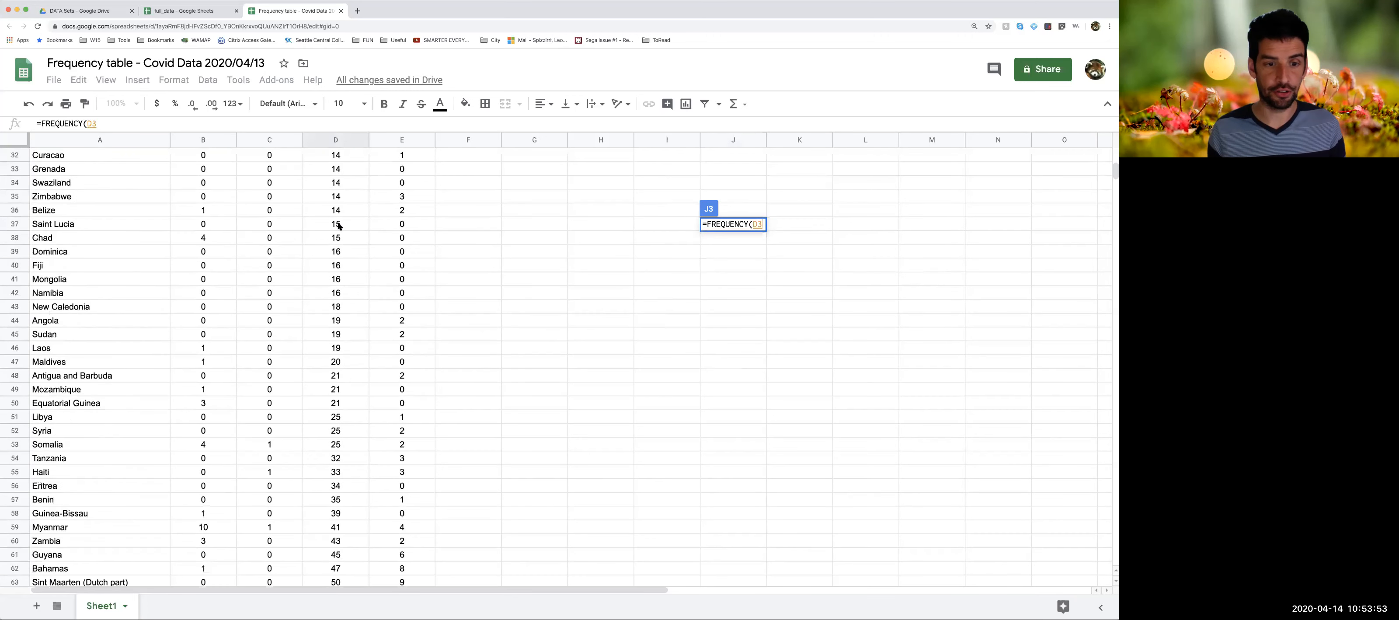
{"action": "scroll", "coordinate": [338, 226], "scroll_direction": "down", "scroll_amount": 8}
{"action": "scroll", "coordinate": [338, 227], "scroll_direction": "down", "scroll_amount": 20}
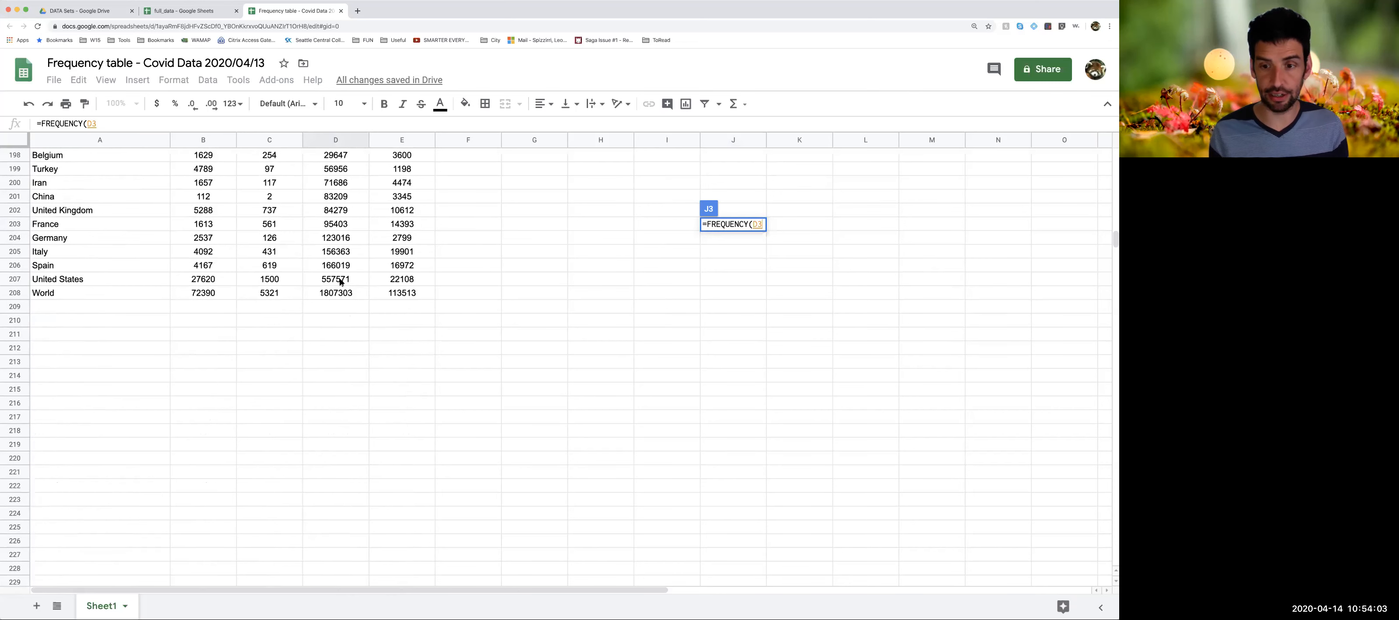
{"action": "left_click", "coordinate": [341, 281], "text": "shift"}
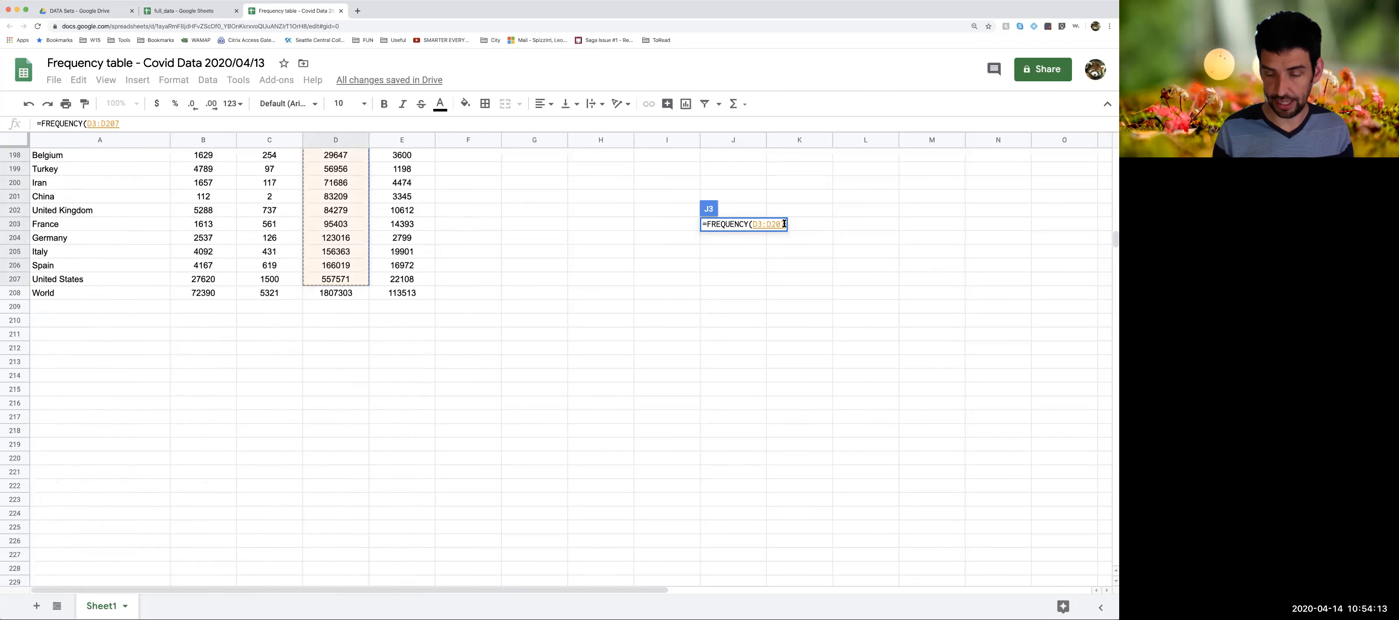
Complete the FREQUENCY formula in J3 with the class boundaries I3:I14 as its classes and inspect the resulting cells
{"action": "type", "text": ","}
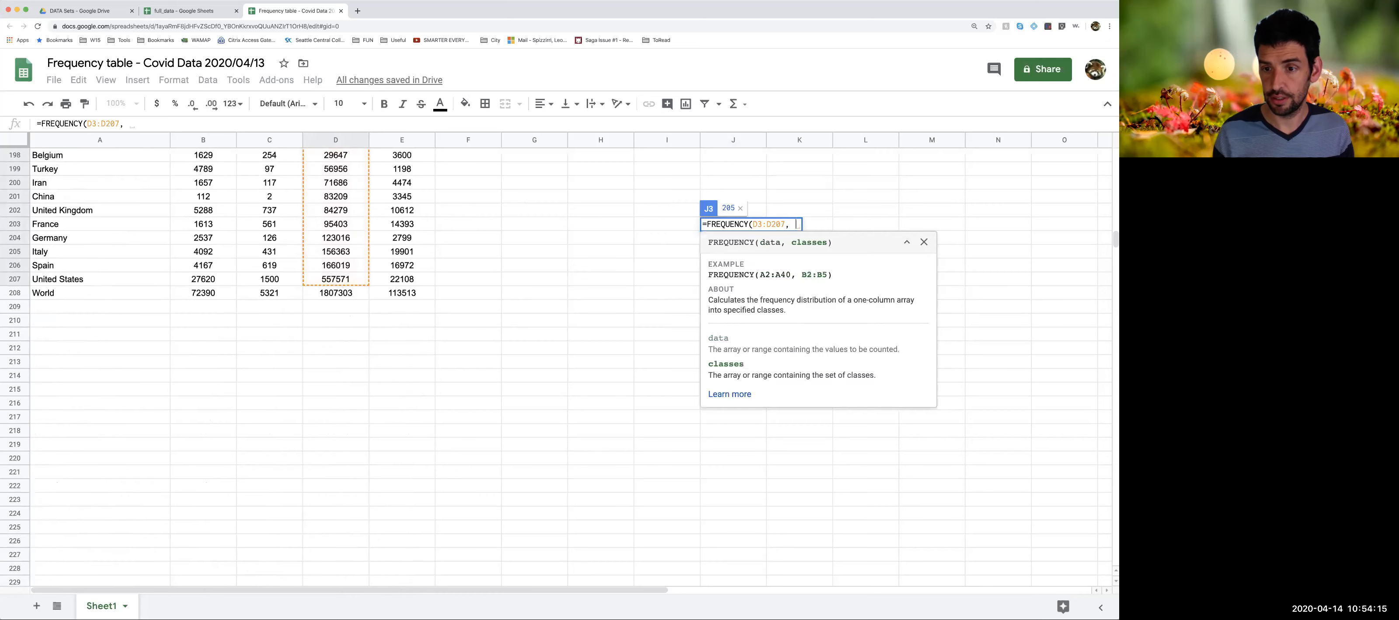
{"action": "scroll", "coordinate": [645, 229], "scroll_direction": "up", "scroll_amount": 20}
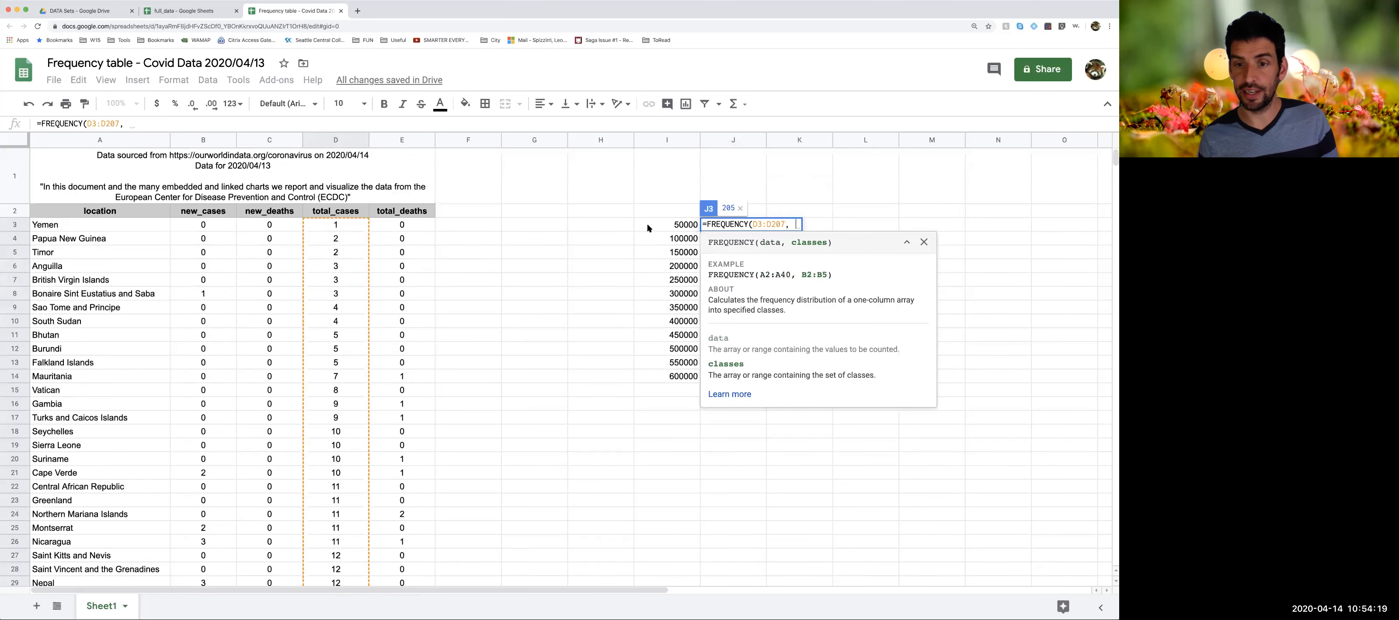
{"action": "left_click", "coordinate": [675, 228]}
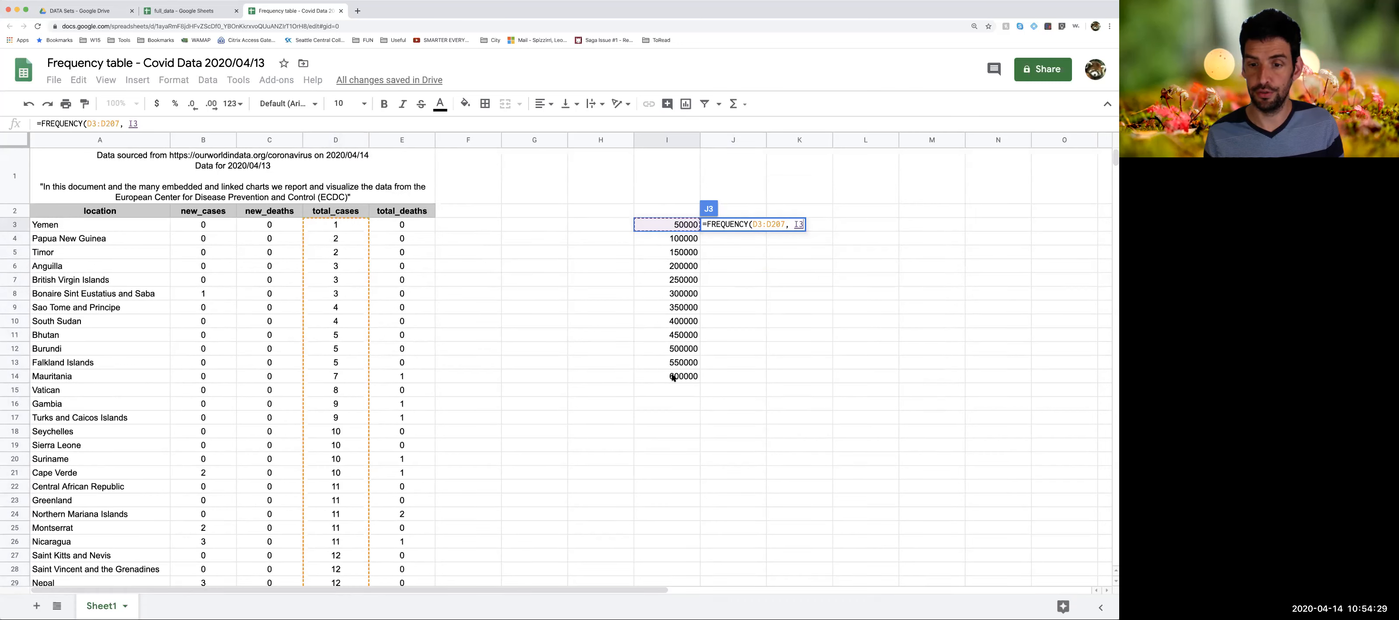
{"action": "left_click", "coordinate": [673, 377], "text": "shift"}
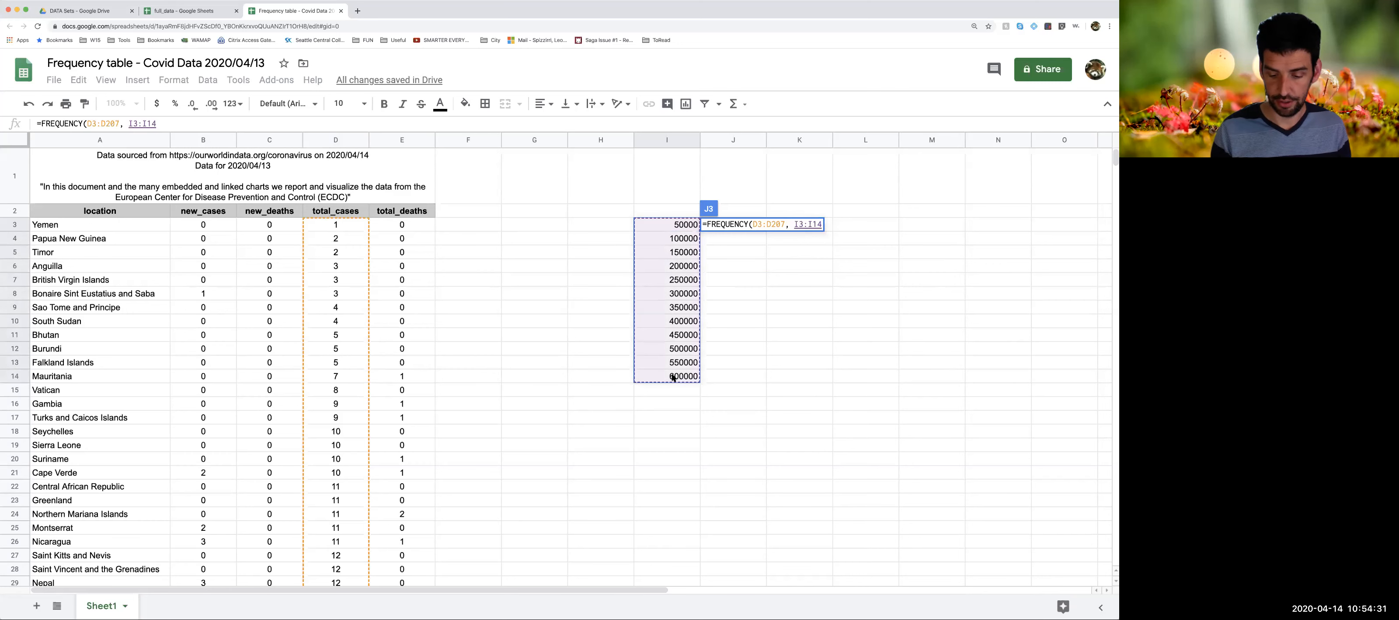
{"action": "type", "text": ")"}
{"action": "key", "text": "Return"}
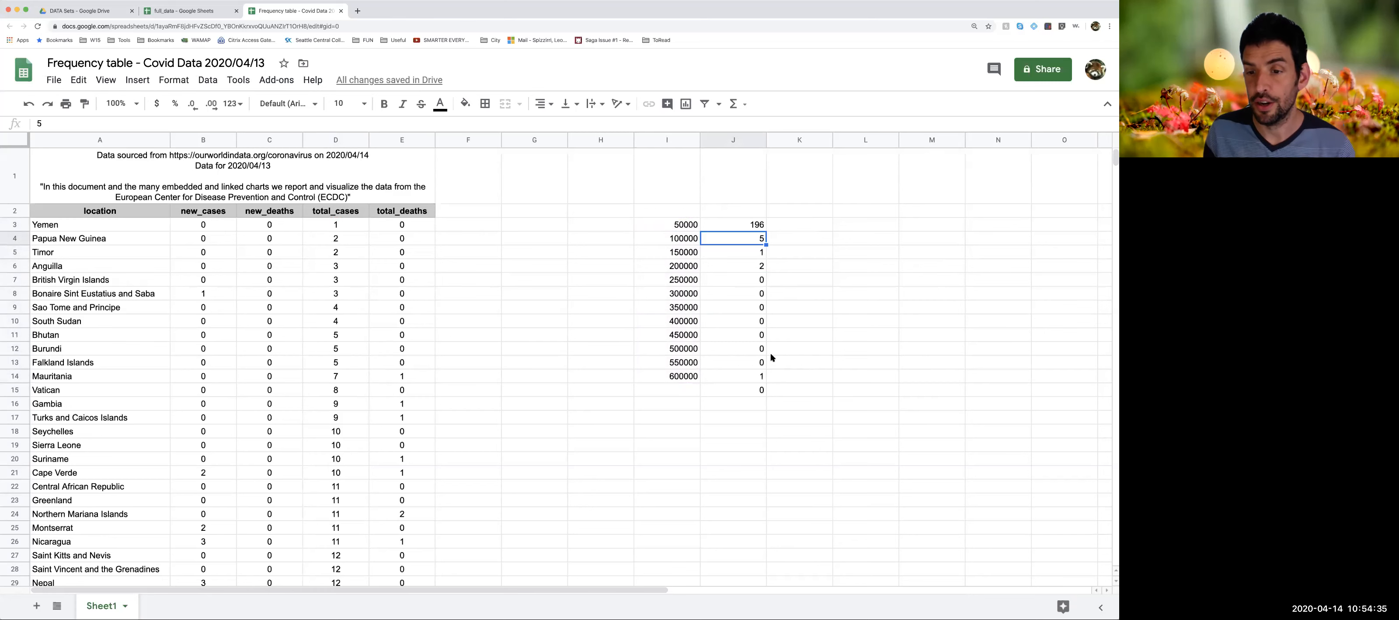
{"action": "left_click", "coordinate": [748, 269]}
{"action": "left_click", "coordinate": [741, 225]}
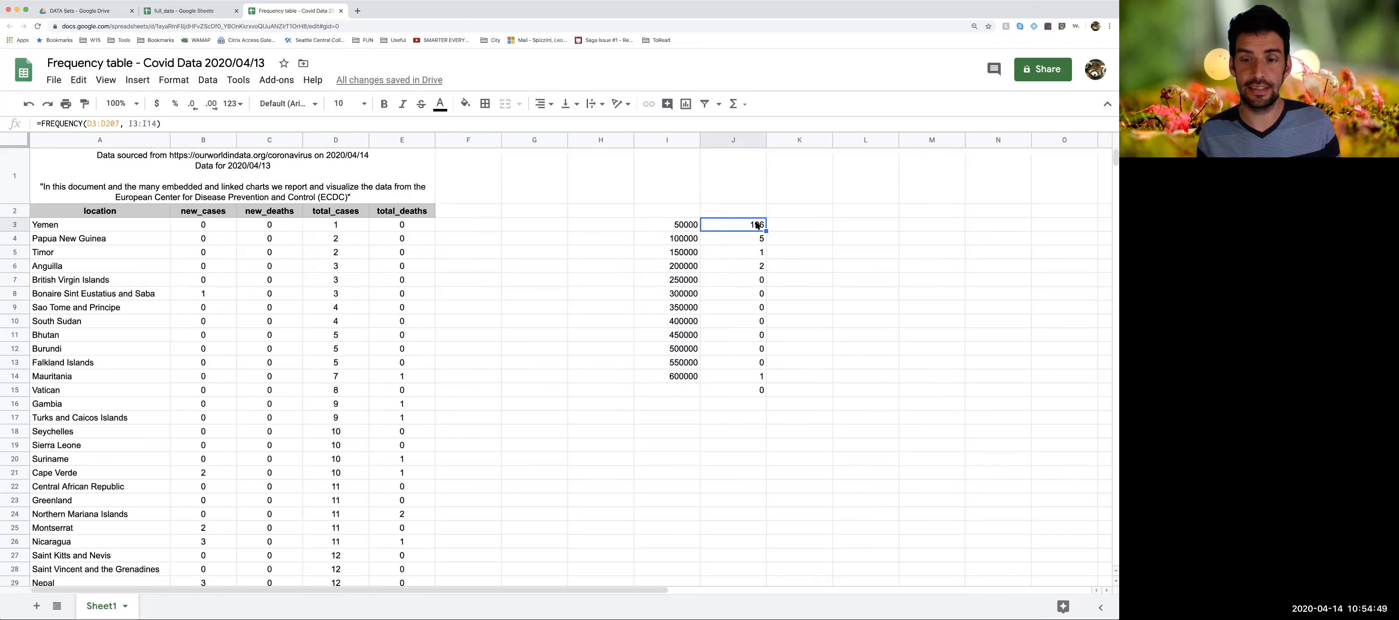
{"action": "left_click", "coordinate": [664, 211]}
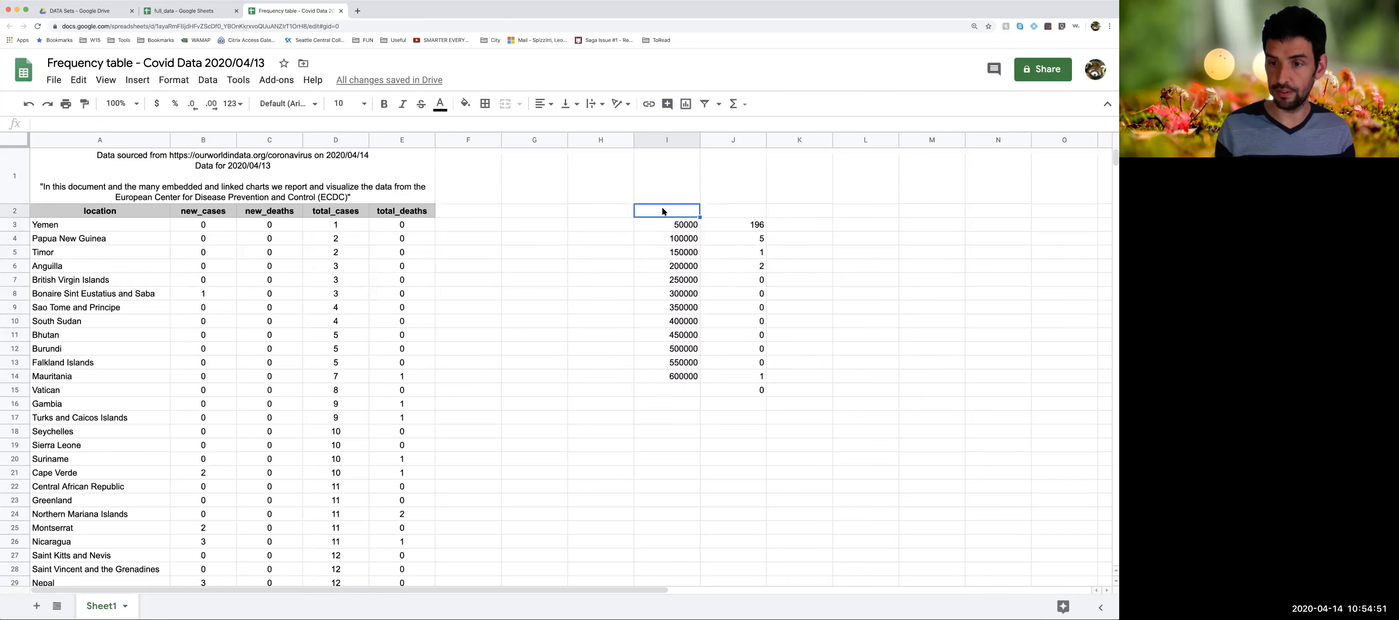
{"action": "type", "text": "Uppe"}
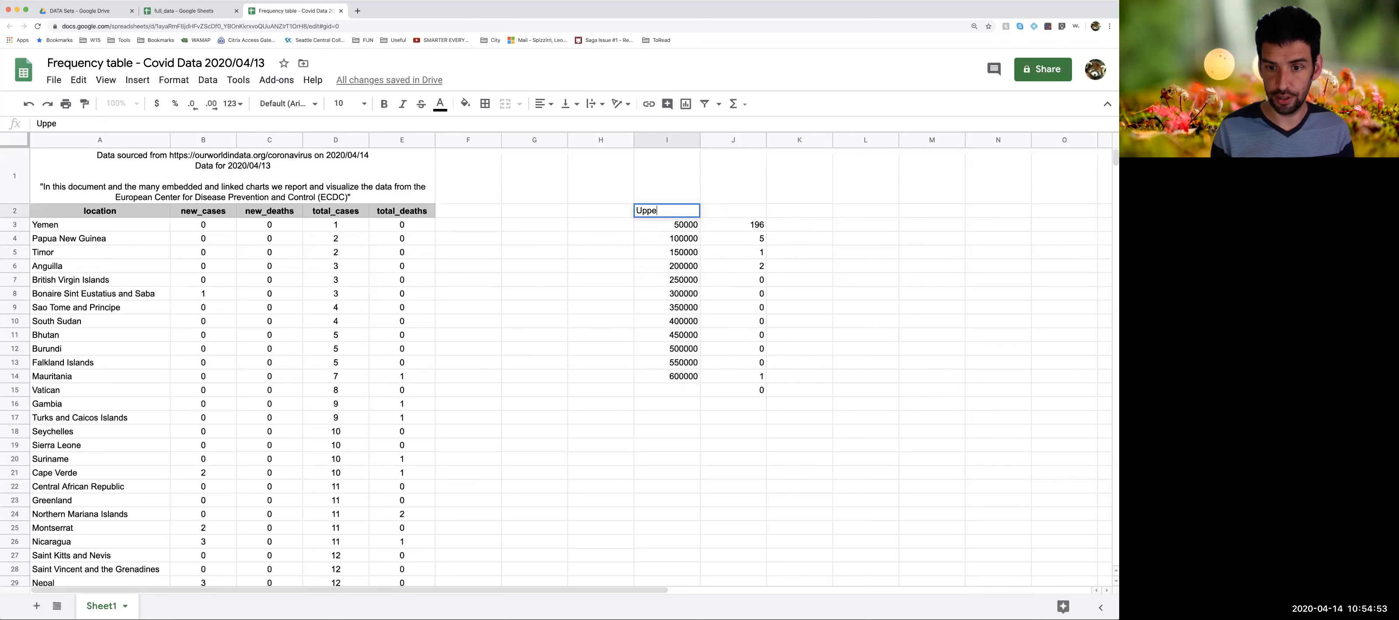
{"action": "type", "text": "r Bo"}
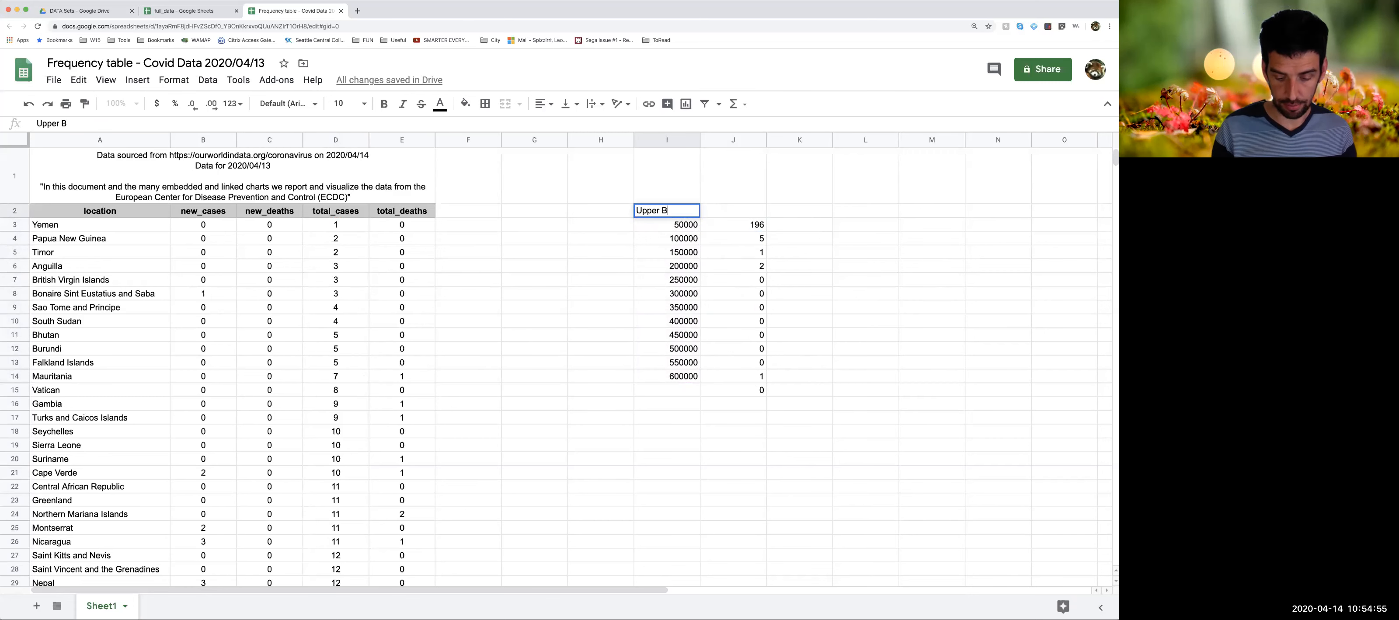
{"action": "key", "text": "BackSpace"}
{"action": "key", "text": "BackSpace"}
{"action": "key", "text": "BackSpace"}
{"action": "key", "text": "BackSpace"}
{"action": "key", "text": "BackSpace"}
{"action": "key", "text": "BackSpace"}
{"action": "key", "text": "BackSpace"}
{"action": "key", "text": "BackSpace"}
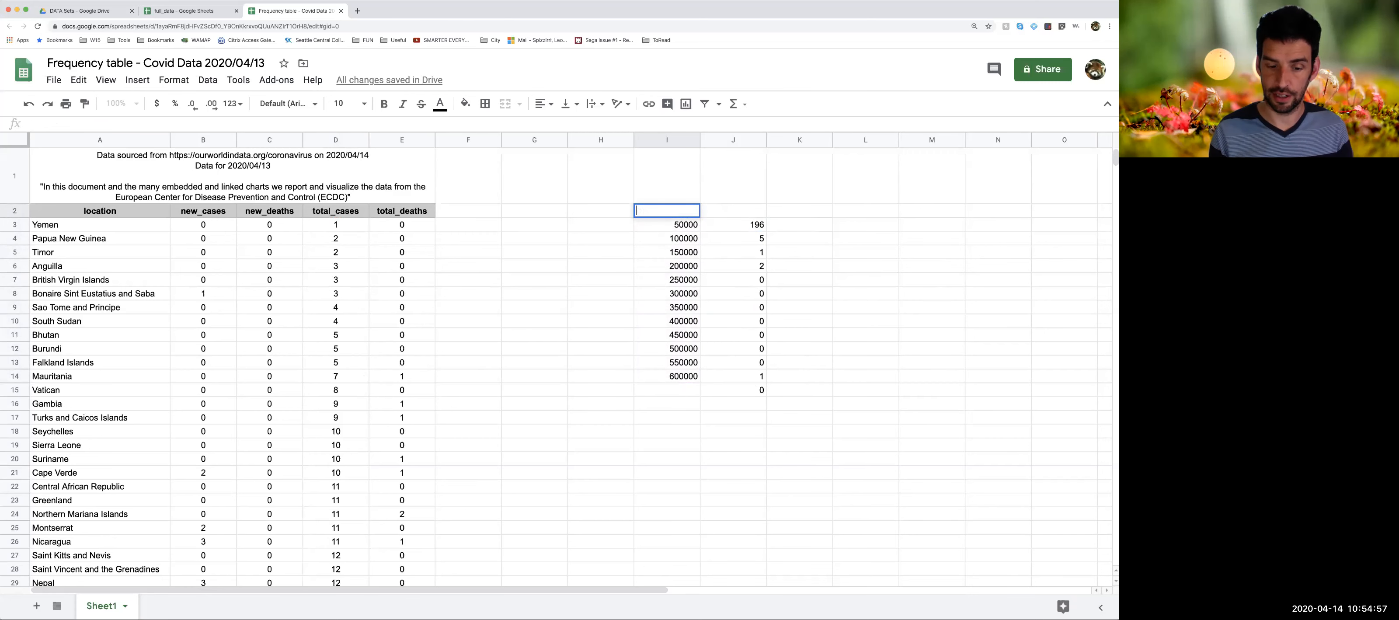
Enter the heading "Class UB" in cell I2 above the class boundaries
{"action": "type", "text": "V"}
{"action": "key", "text": "BackSpace"}
{"action": "type", "text": "Class Upper Bound"}
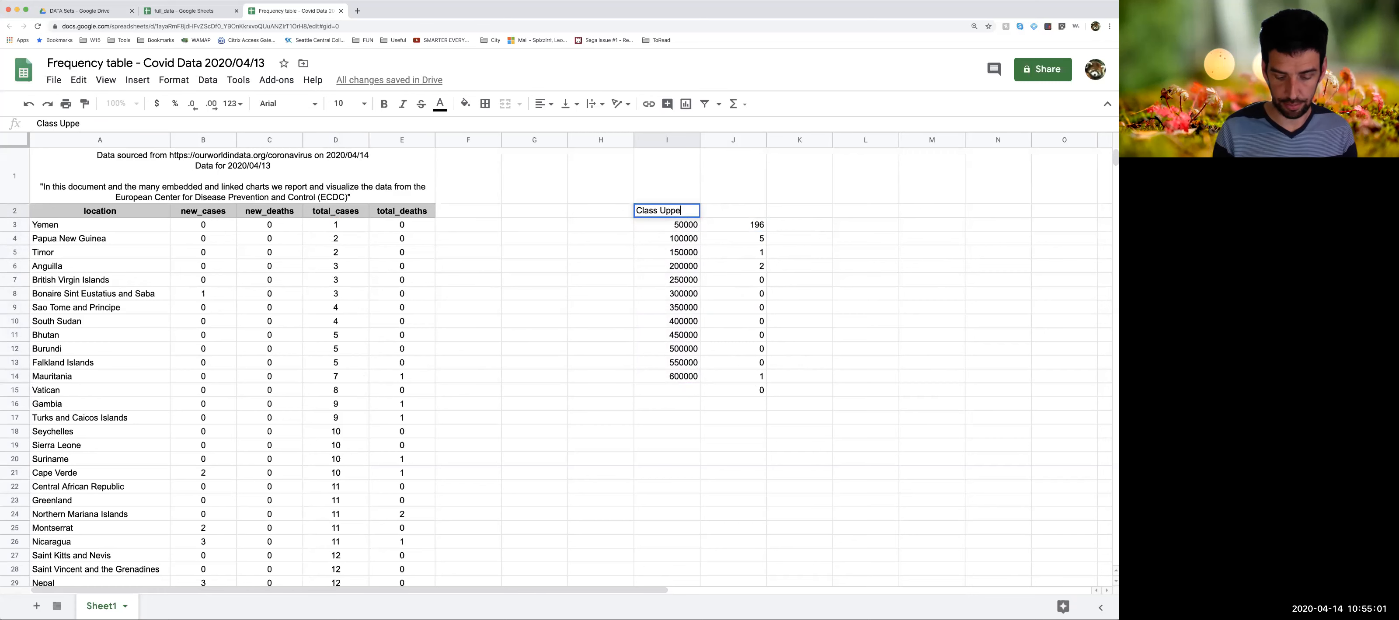
{"action": "key", "text": "BackSpace"}
{"action": "key", "text": "BackSpace"}
{"action": "key", "text": "BackSpace"}
{"action": "key", "text": "BackSpace"}
{"action": "key", "text": "BackSpace"}
{"action": "key", "text": "BackSpace"}
{"action": "key", "text": "BackSpace"}
{"action": "key", "text": "BackSpace"}
{"action": "key", "text": "BackSpace"}
{"action": "type", "text": "B"}
{"action": "key", "text": "Return"}
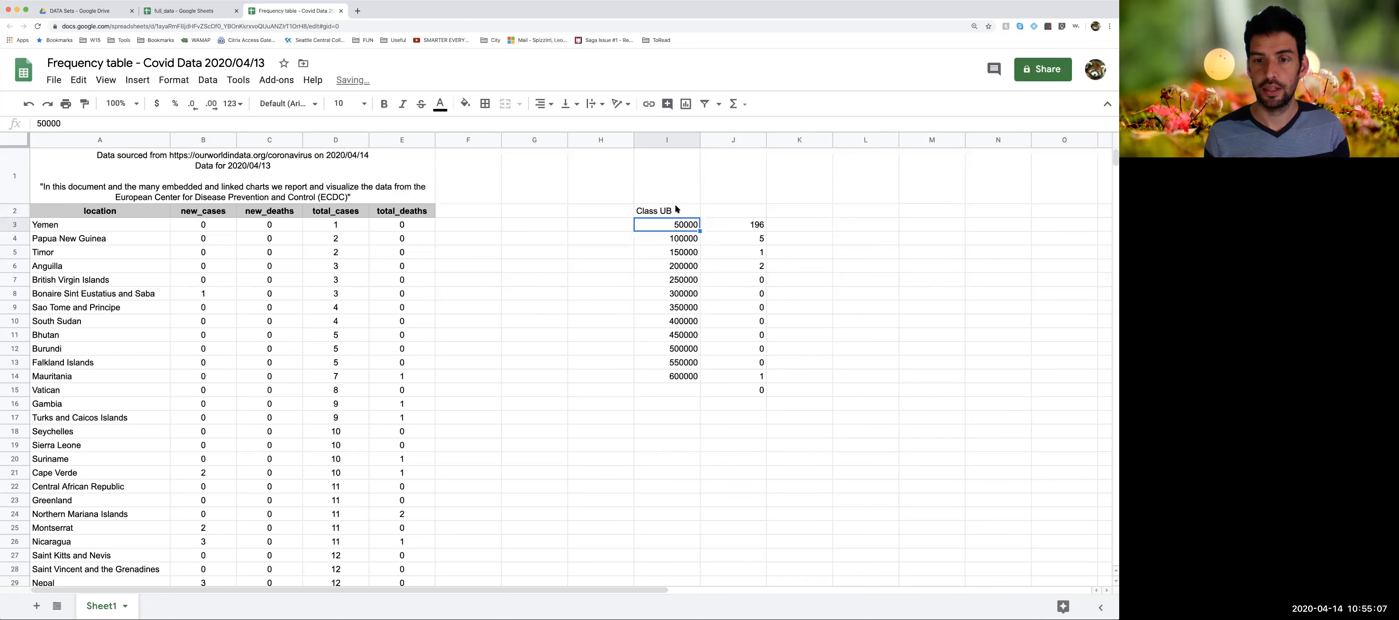
Enter the heading "Frequency" in cell J2 above the class counts
{"action": "left_click", "coordinate": [717, 213]}
{"action": "type", "text": "Frequency"}
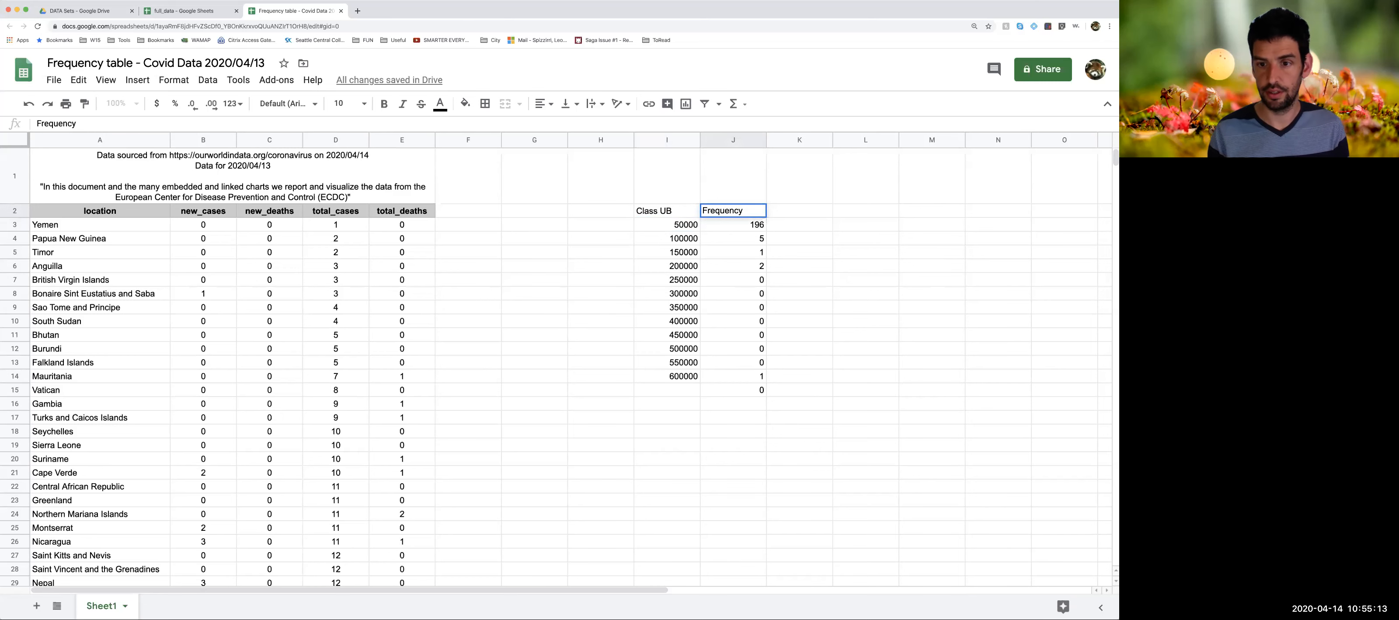
{"action": "key", "text": "Return"}
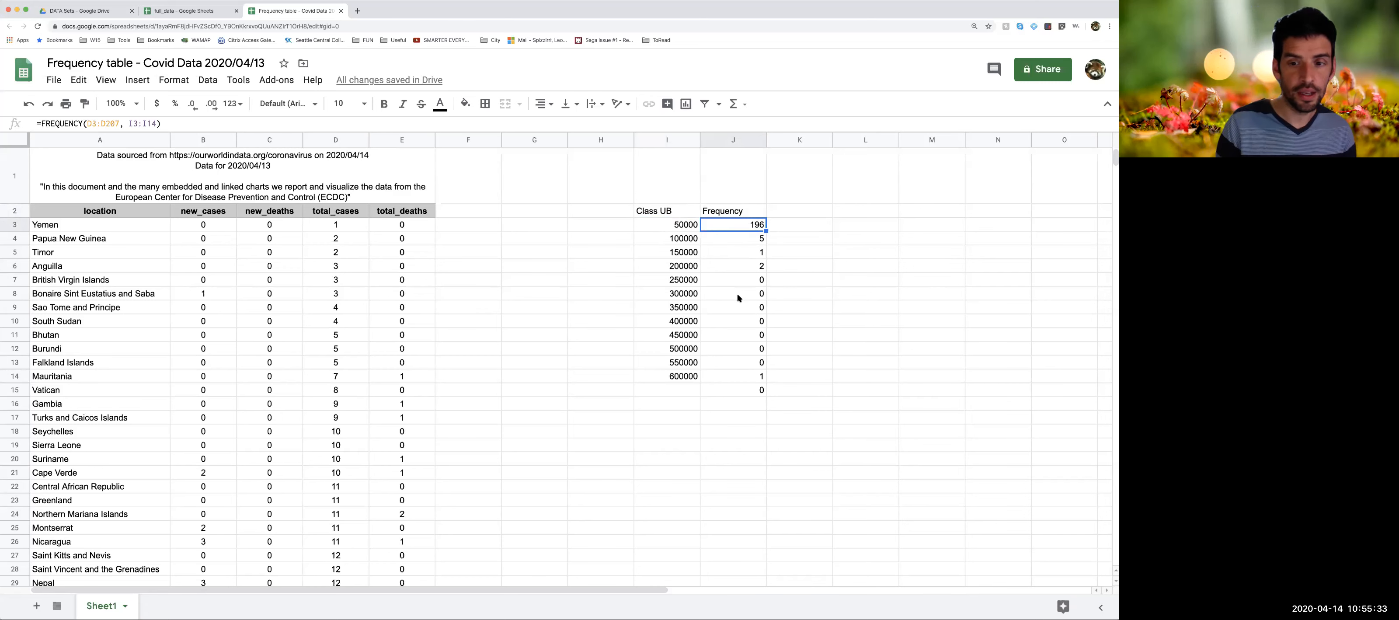
Compare the first class boundary with its frequency and examine the FREQUENCY formula in J3 with its two ranges
{"action": "left_click", "coordinate": [692, 226]}
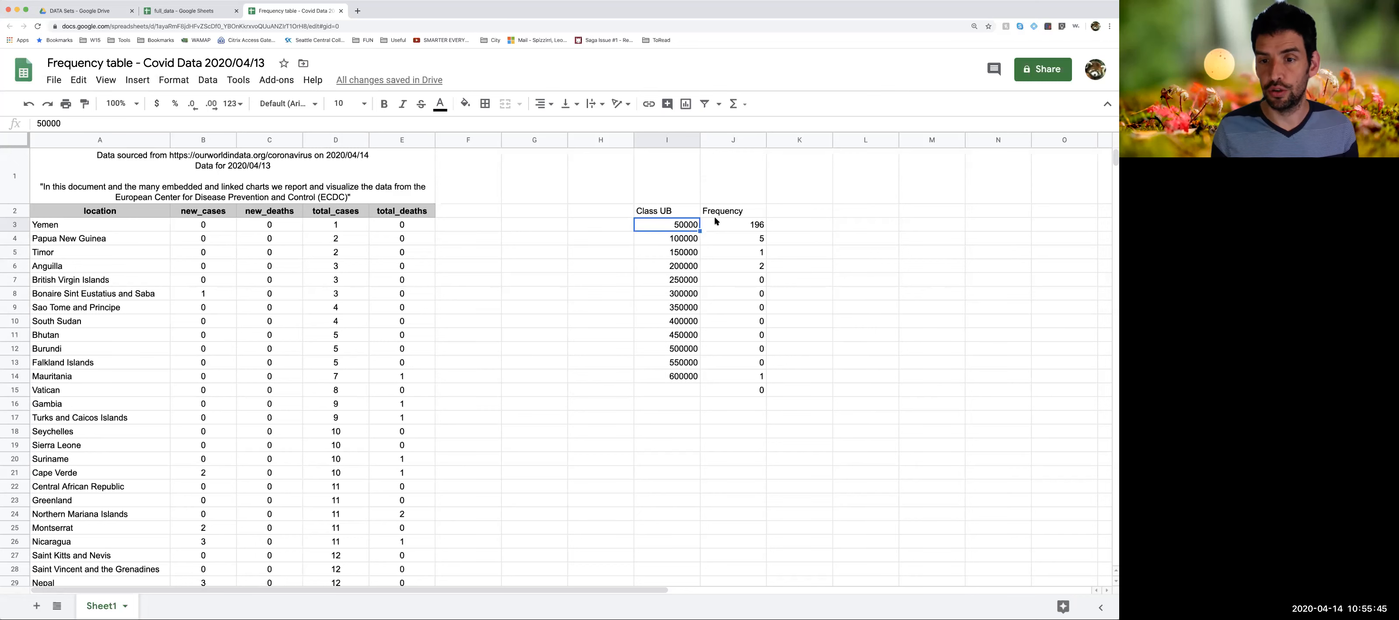
{"action": "left_click", "coordinate": [752, 228]}
{"action": "left_click", "coordinate": [684, 228]}
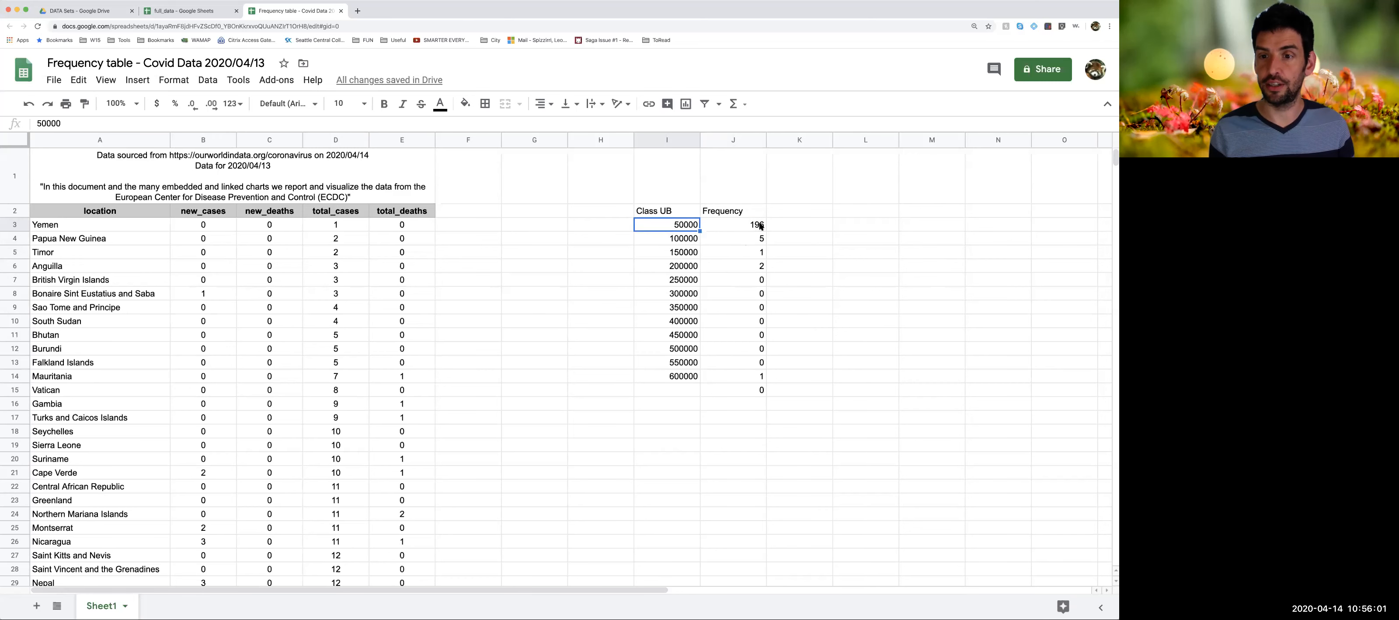
{"action": "left_click", "coordinate": [746, 227]}
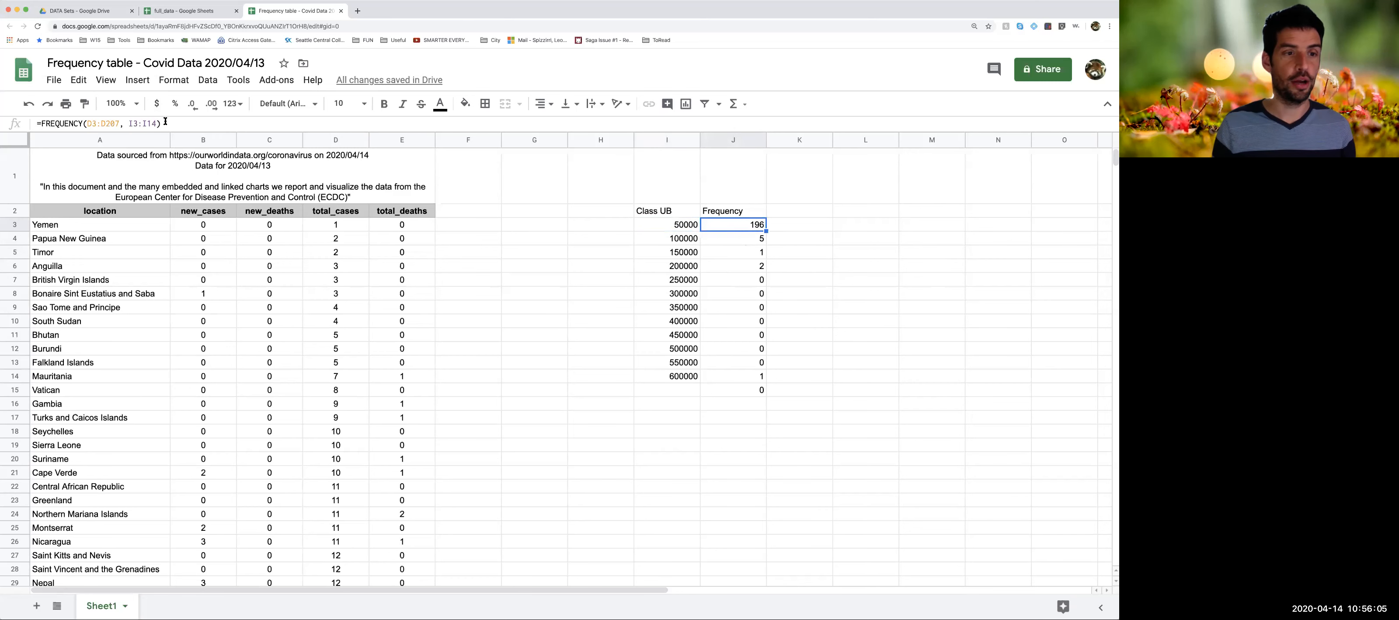
{"action": "triple_click", "coordinate": [72, 121]}
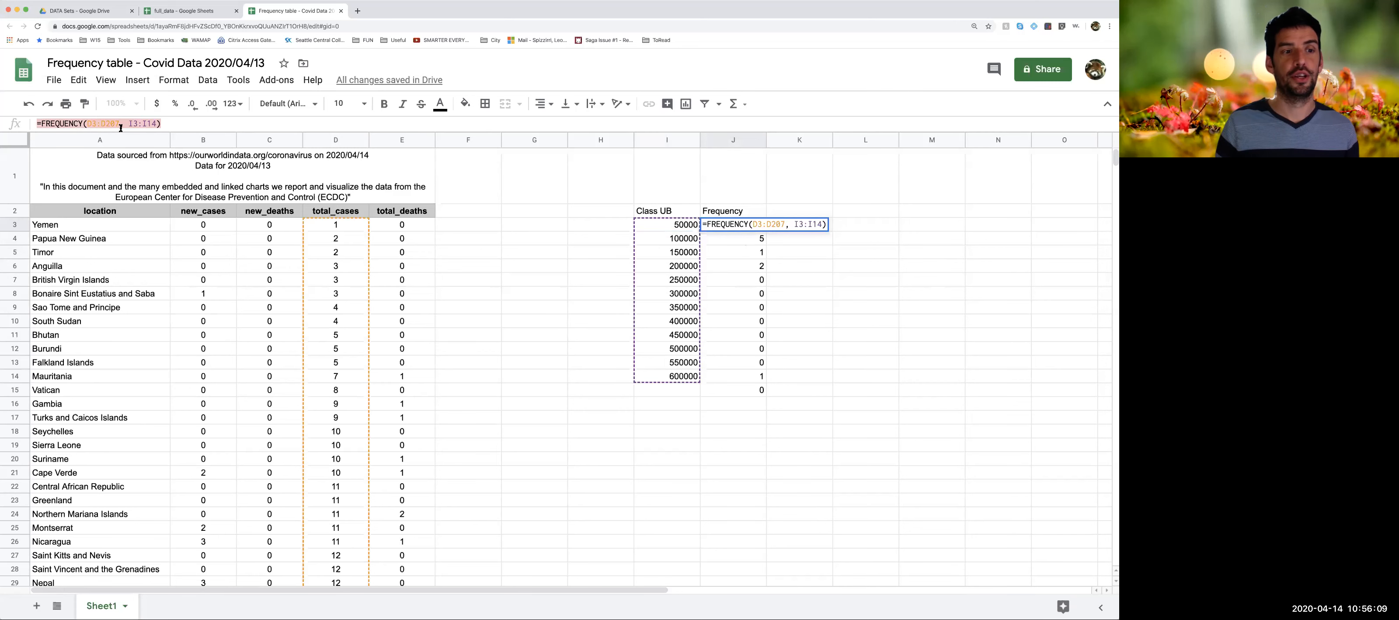
{"action": "left_click", "coordinate": [164, 123]}
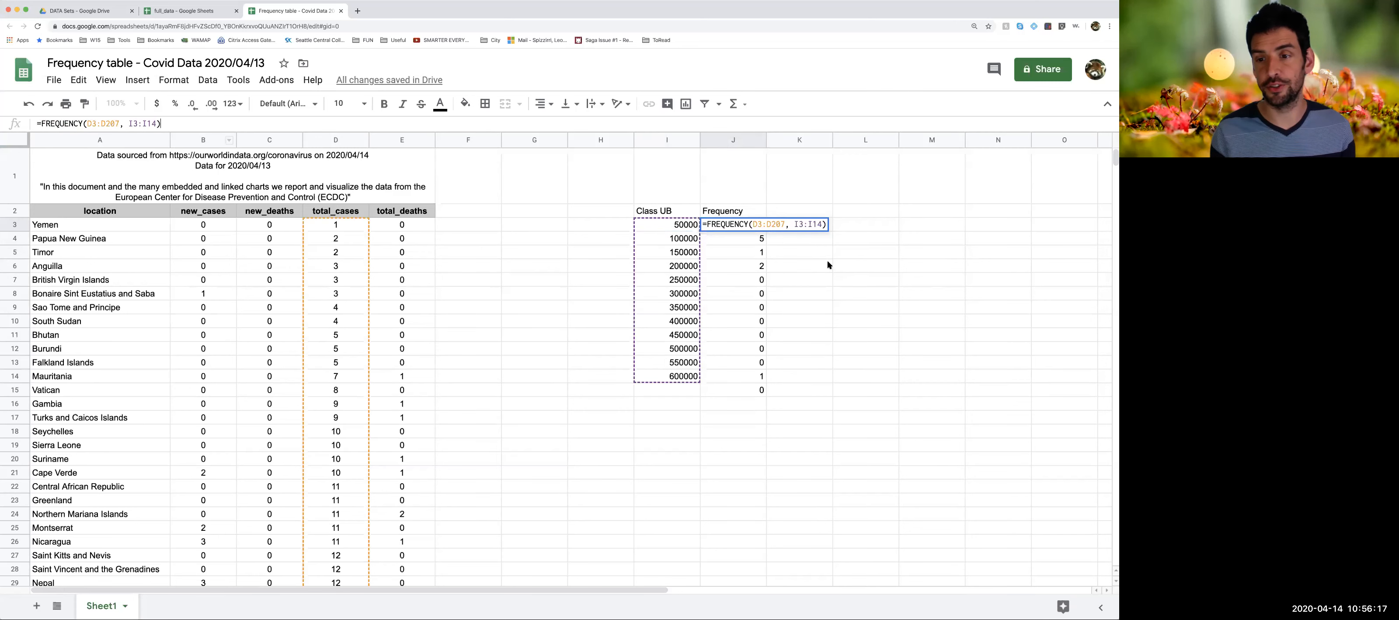
Close the FREQUENCY formula in J3 and compare its cell content with the cells below it in the Frequency column
{"action": "key", "text": "Return"}
{"action": "left_click", "coordinate": [749, 254]}
{"action": "left_click", "coordinate": [745, 278]}
{"action": "left_click", "coordinate": [747, 226]}
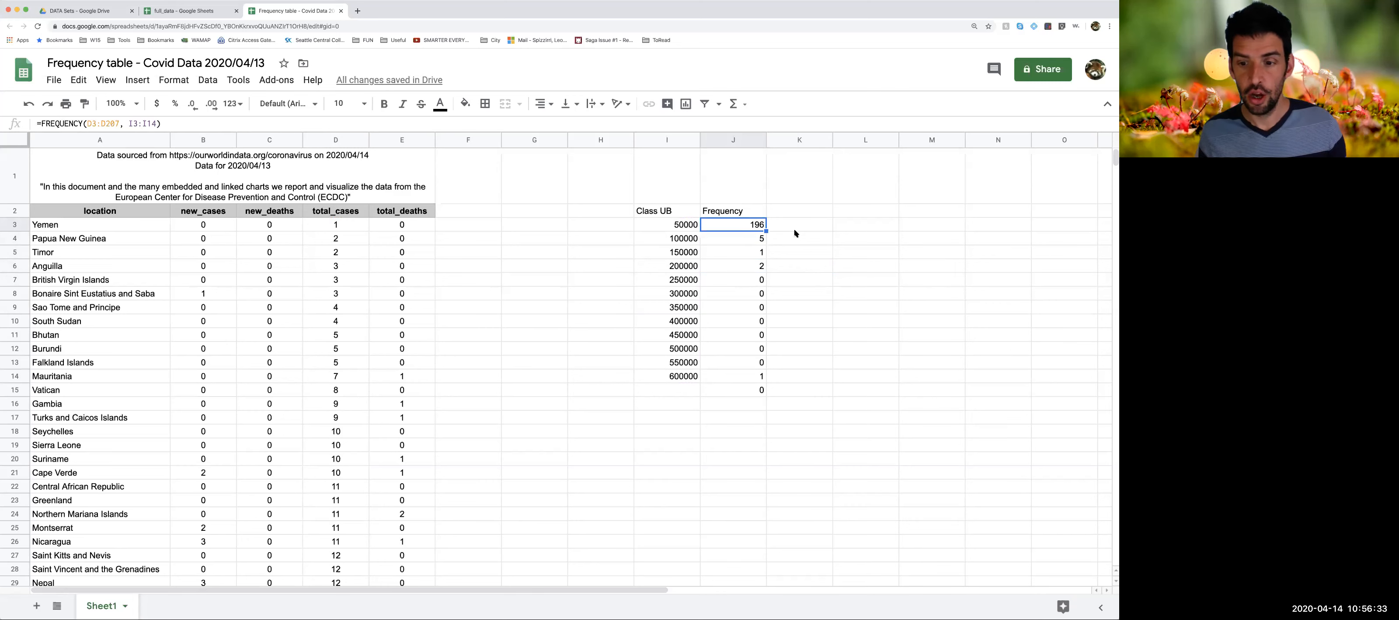
{"action": "left_click", "coordinate": [824, 285]}
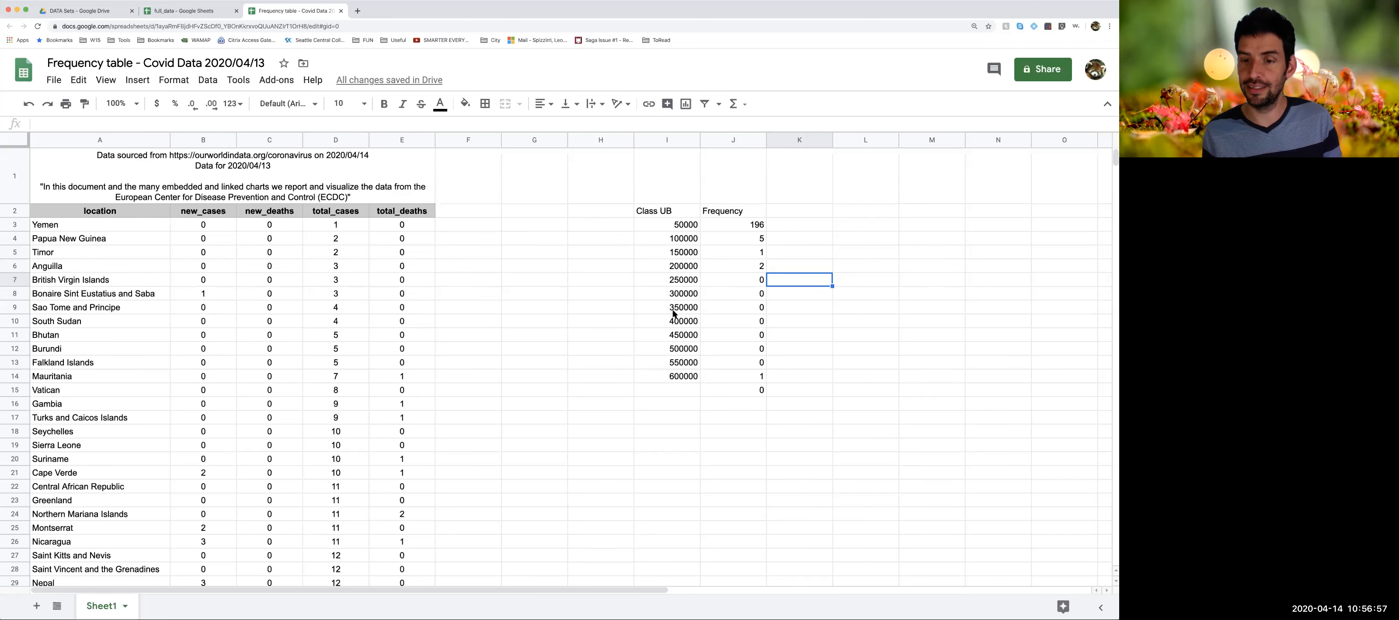
Set the first class boundary in I3 to 5000 and check the recalculated frequency in J3
{"action": "left_click", "coordinate": [681, 227]}
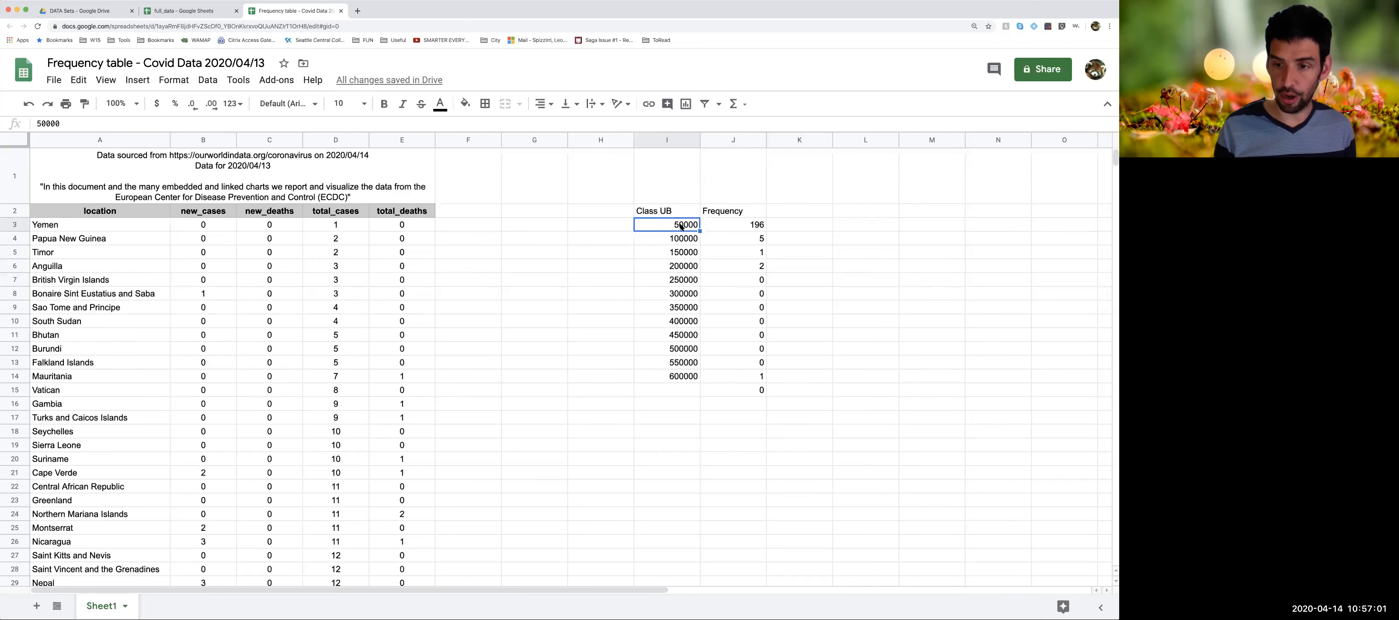
{"action": "key", "text": "Return"}
{"action": "key", "text": "BackSpace"}
{"action": "type", "text": "\\"}
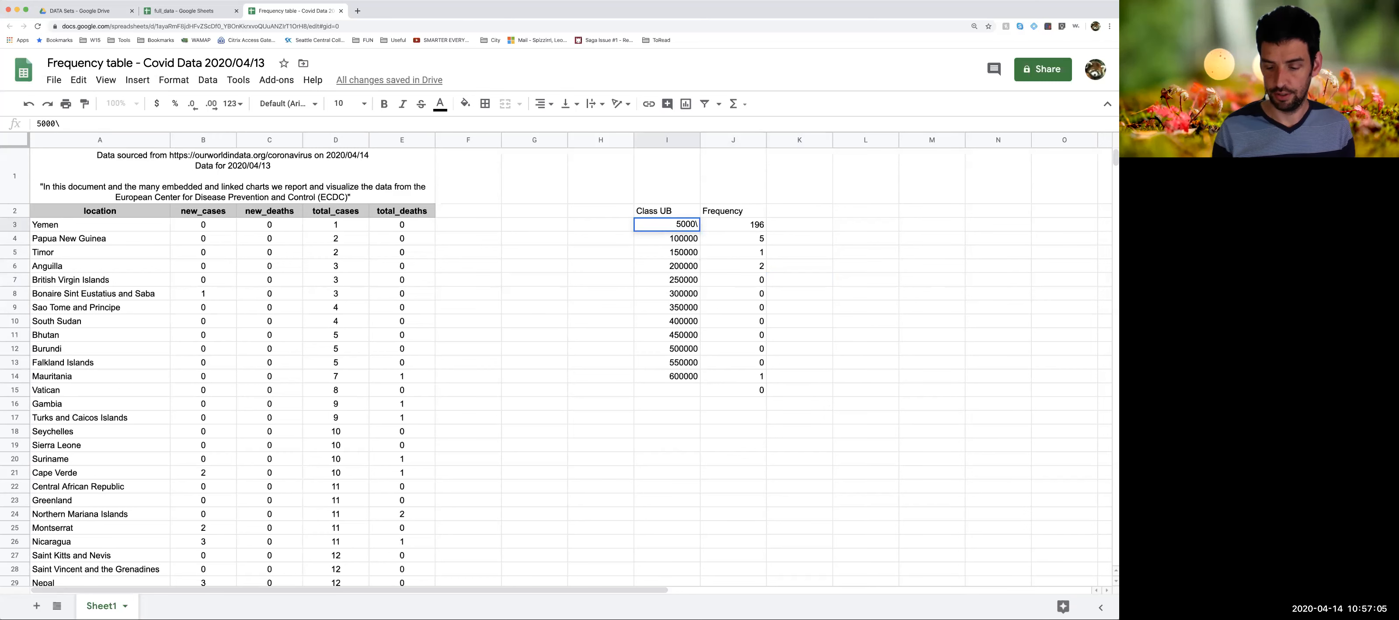
{"action": "key", "text": "BackSpace"}
{"action": "key", "text": "Return"}
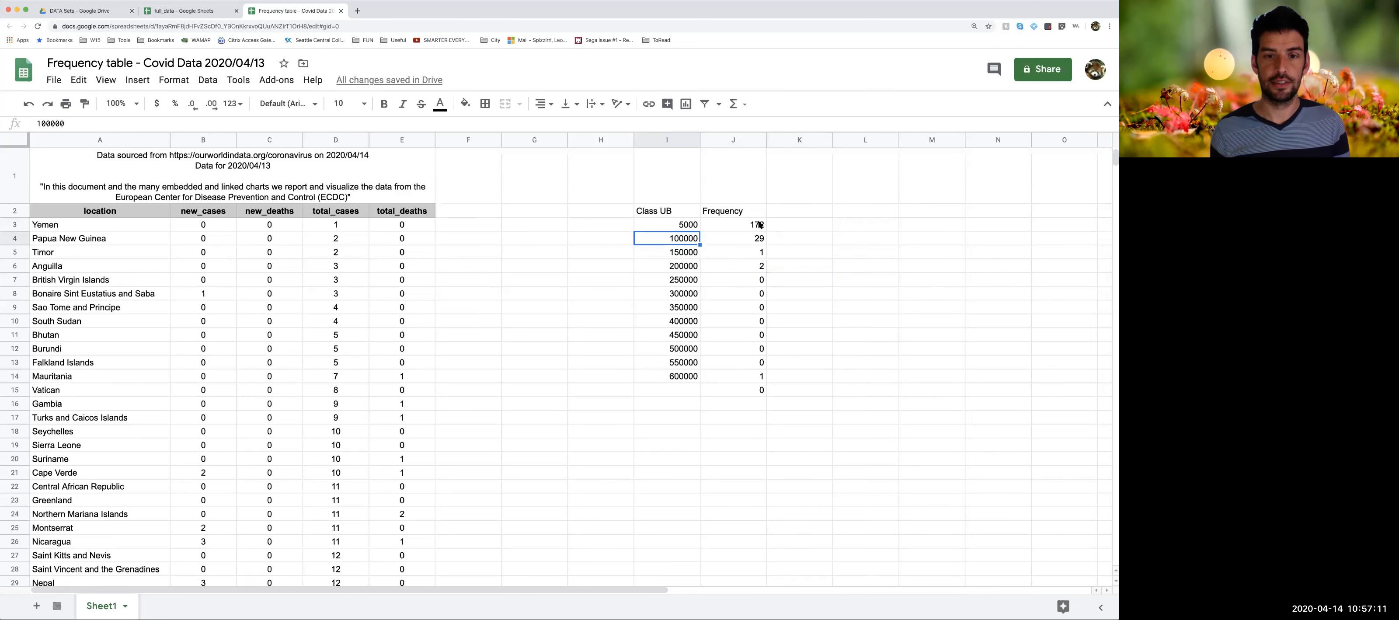
{"action": "left_click", "coordinate": [754, 225]}
{"action": "left_click", "coordinate": [733, 215]}
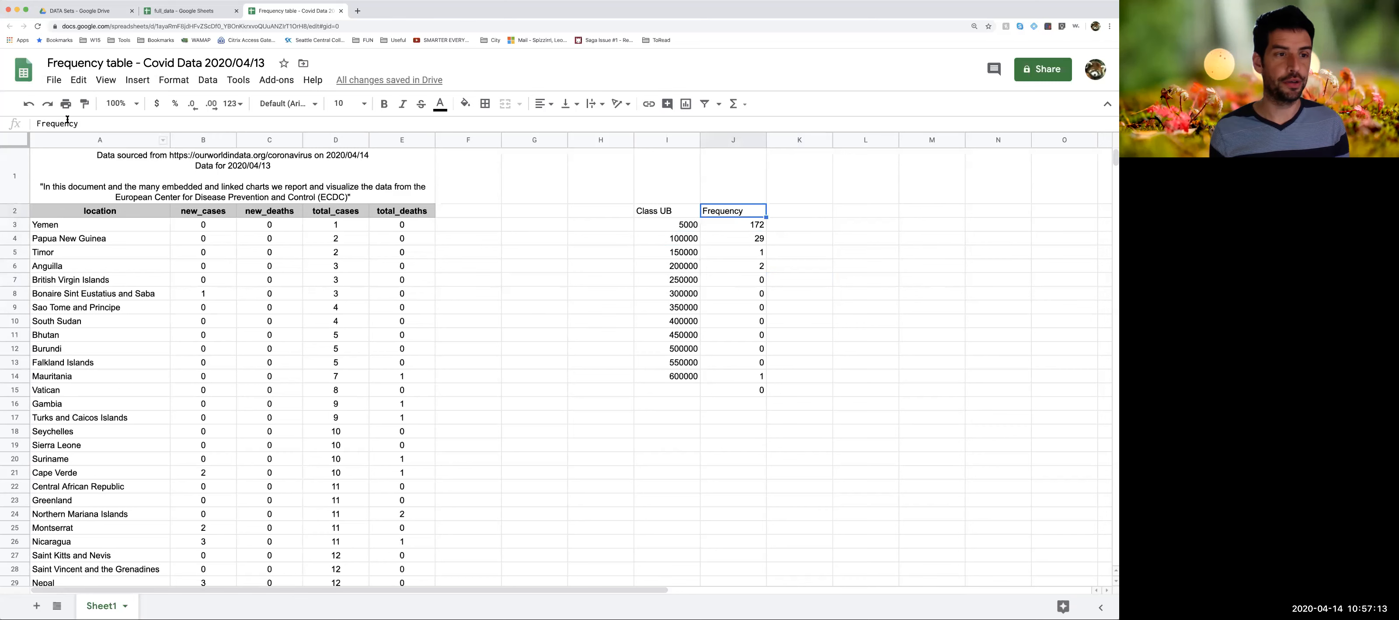
{"action": "left_click", "coordinate": [755, 224]}
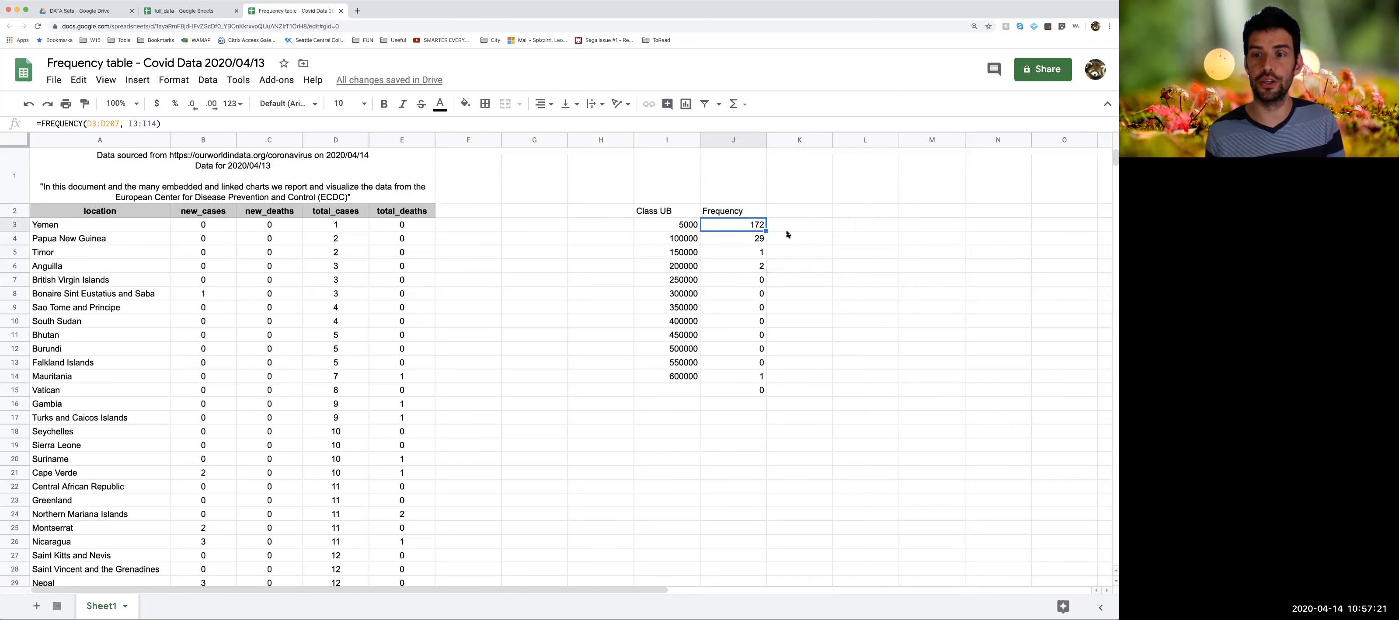
Try 500 and 100 as the first class boundary in I3
{"action": "left_click", "coordinate": [684, 229]}
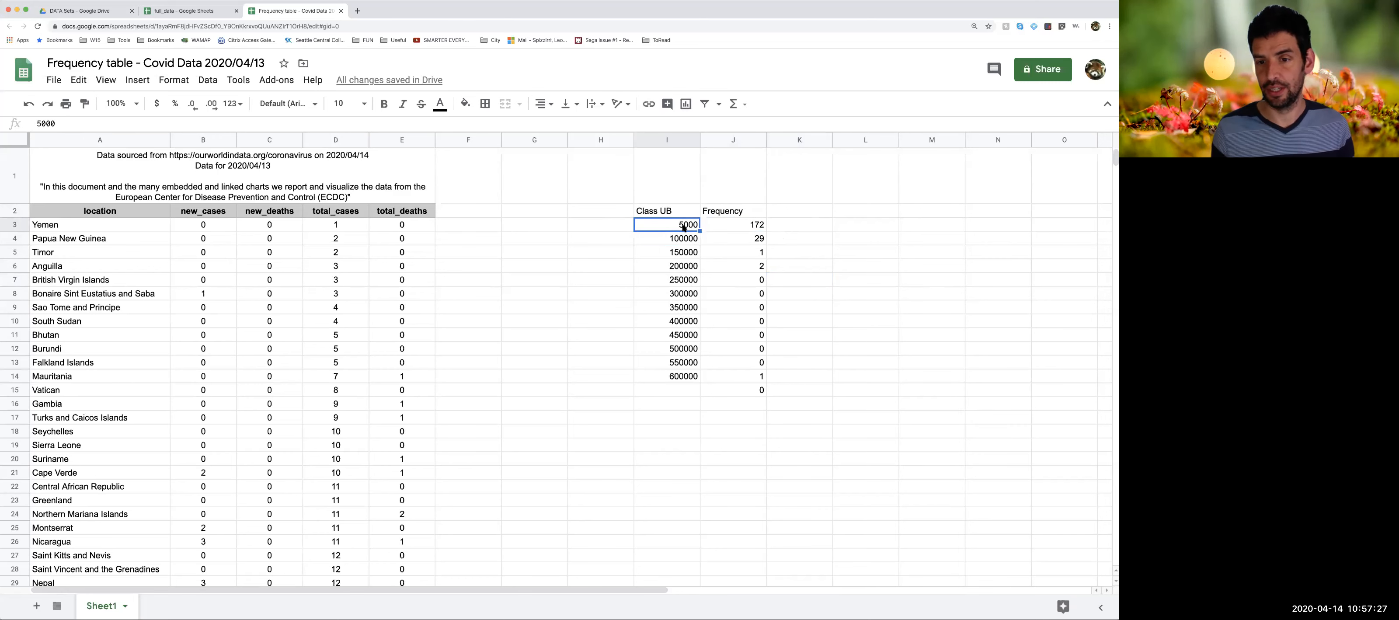
{"action": "type", "text": "50"}
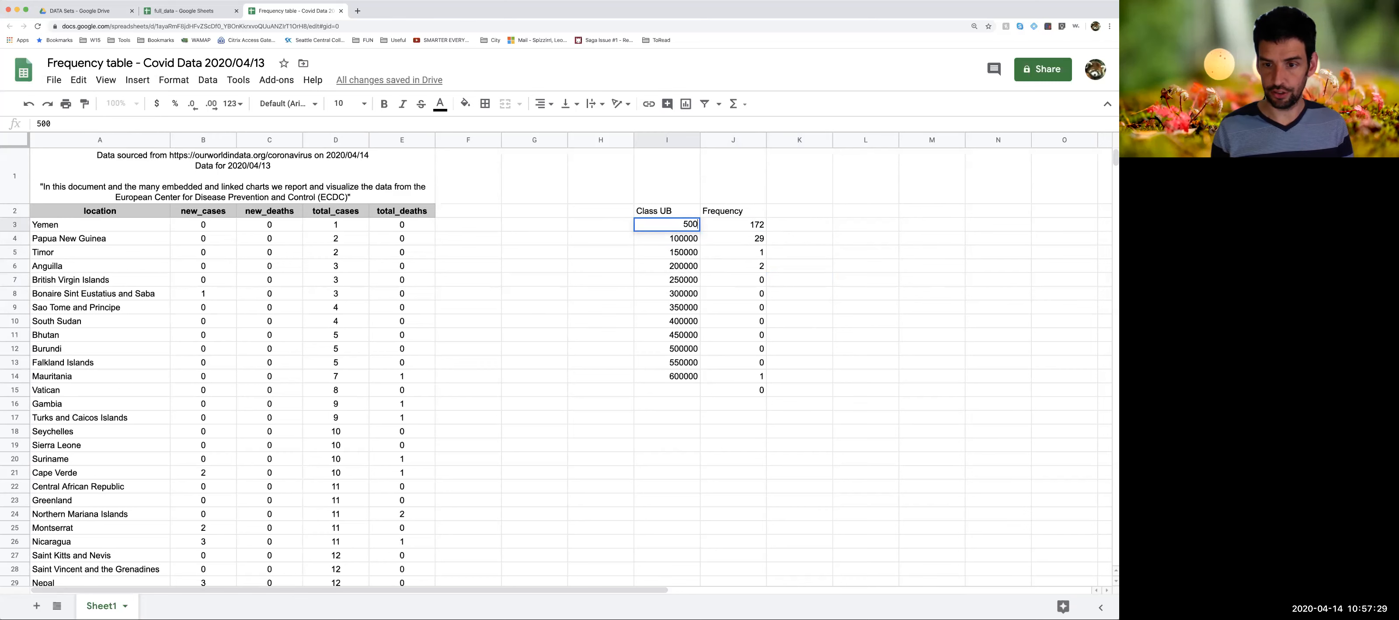
{"action": "type", "text": "0"}
{"action": "key", "text": "Return"}
{"action": "key", "text": "Up"}
{"action": "type", "text": "100"}
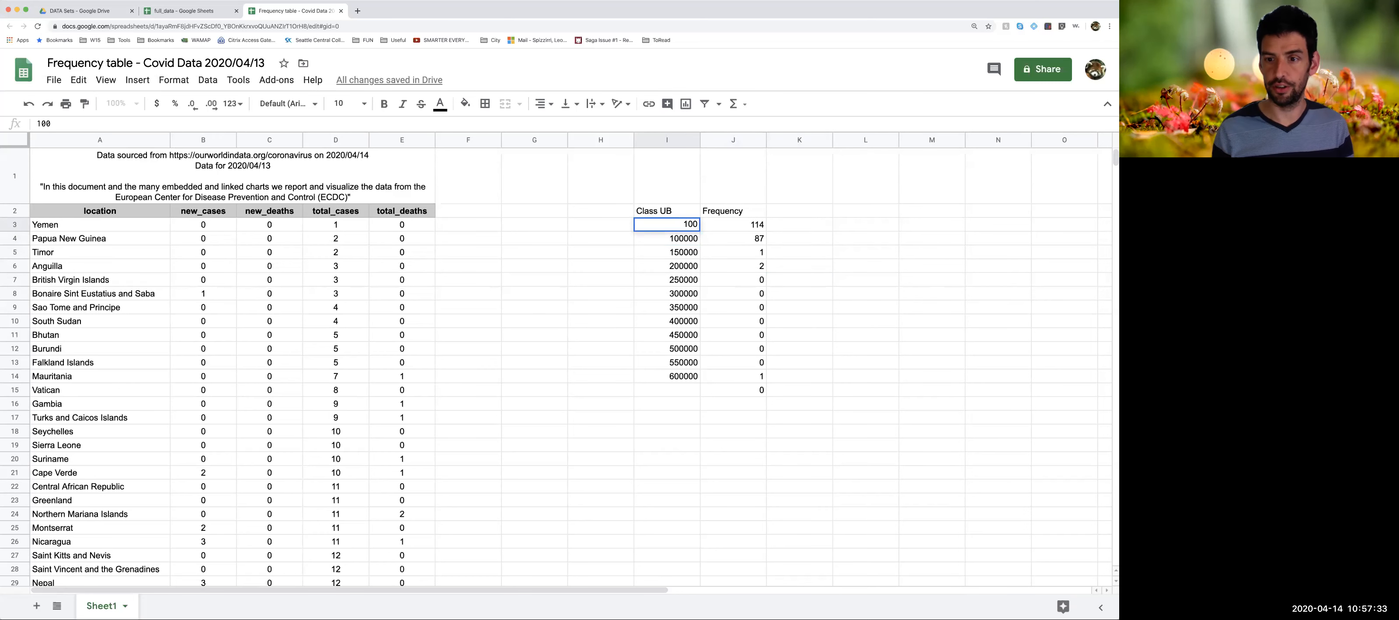
{"action": "key", "text": "Return"}
Replace the first four class boundaries in I3:I6 with 50, 100, 150 and 200
{"action": "key", "text": "Up"}
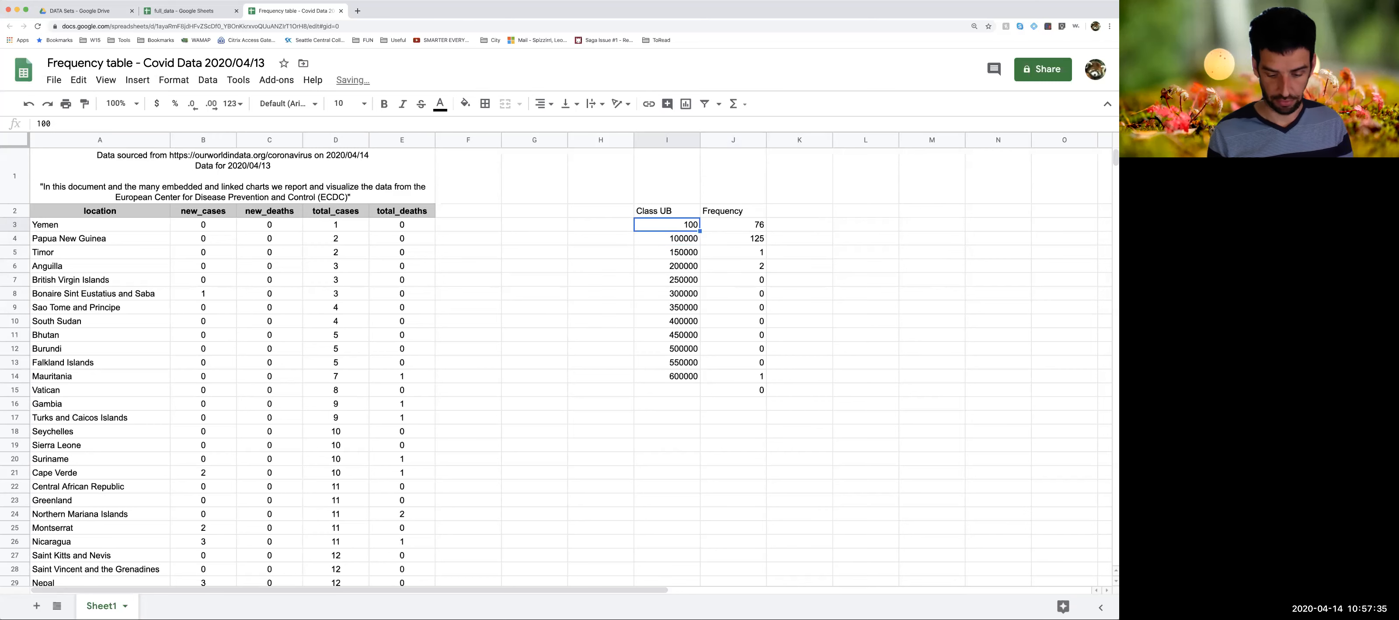
{"action": "type", "text": "50"}
{"action": "key", "text": "Return"}
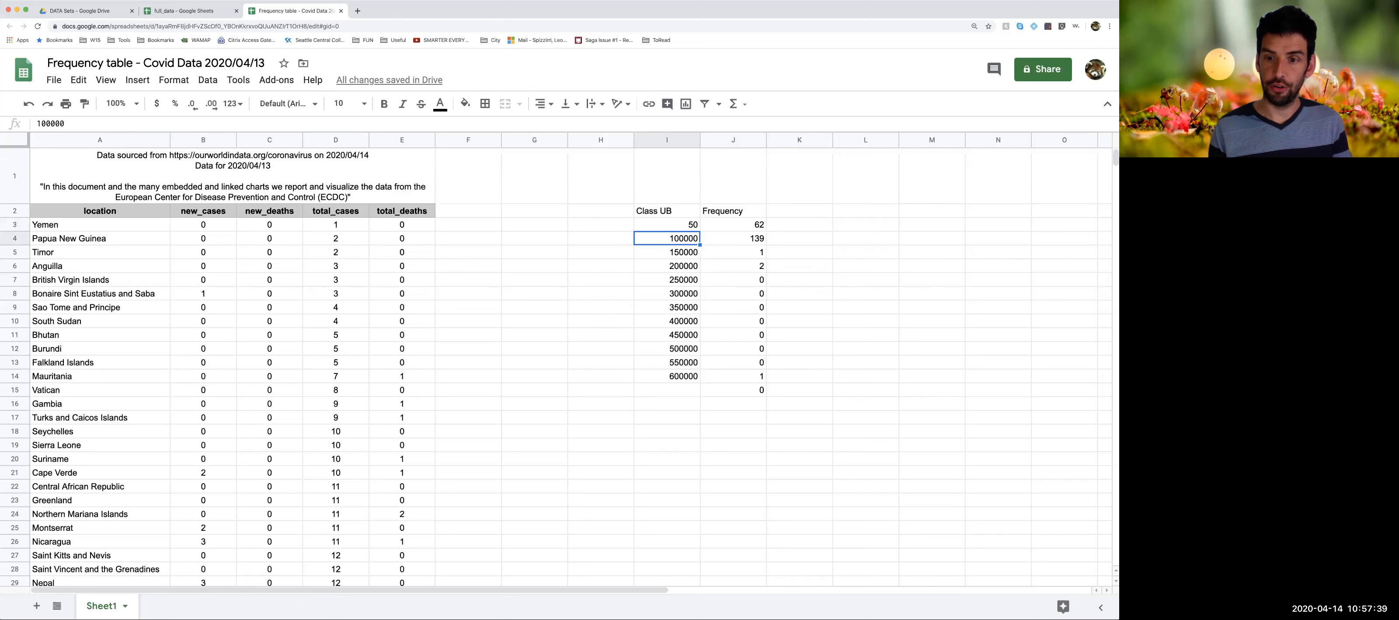
{"action": "type", "text": "100"}
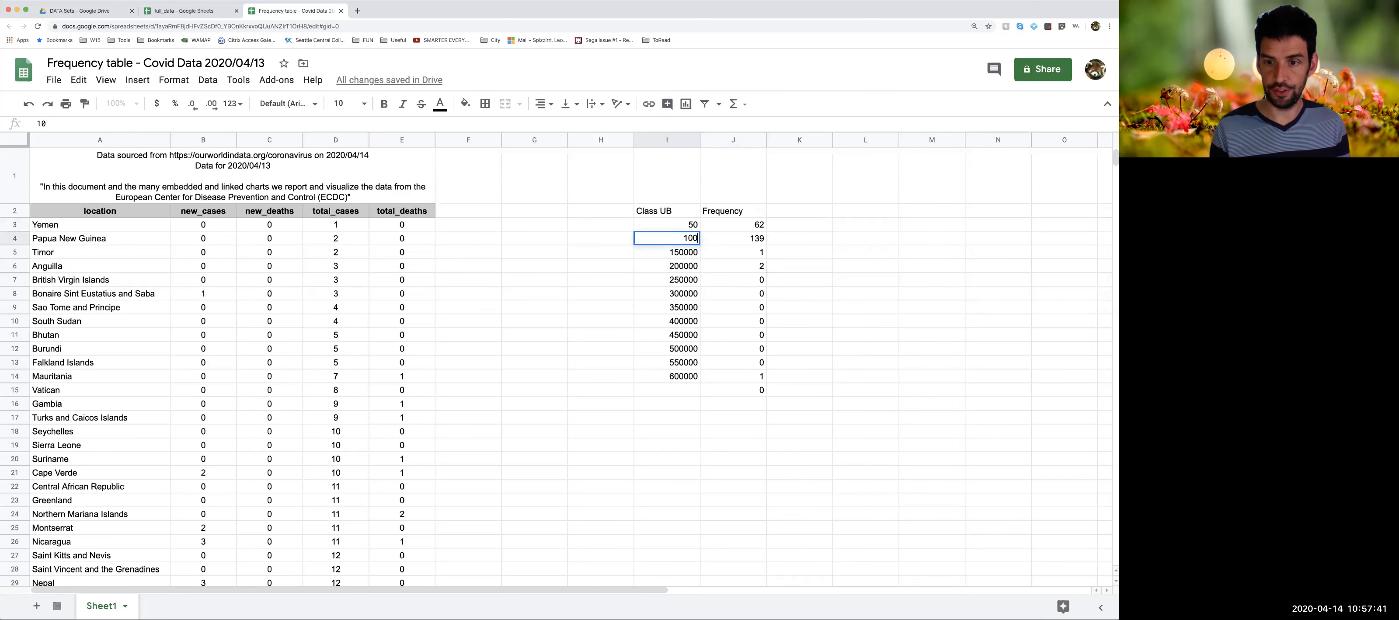
{"action": "key", "text": "Return"}
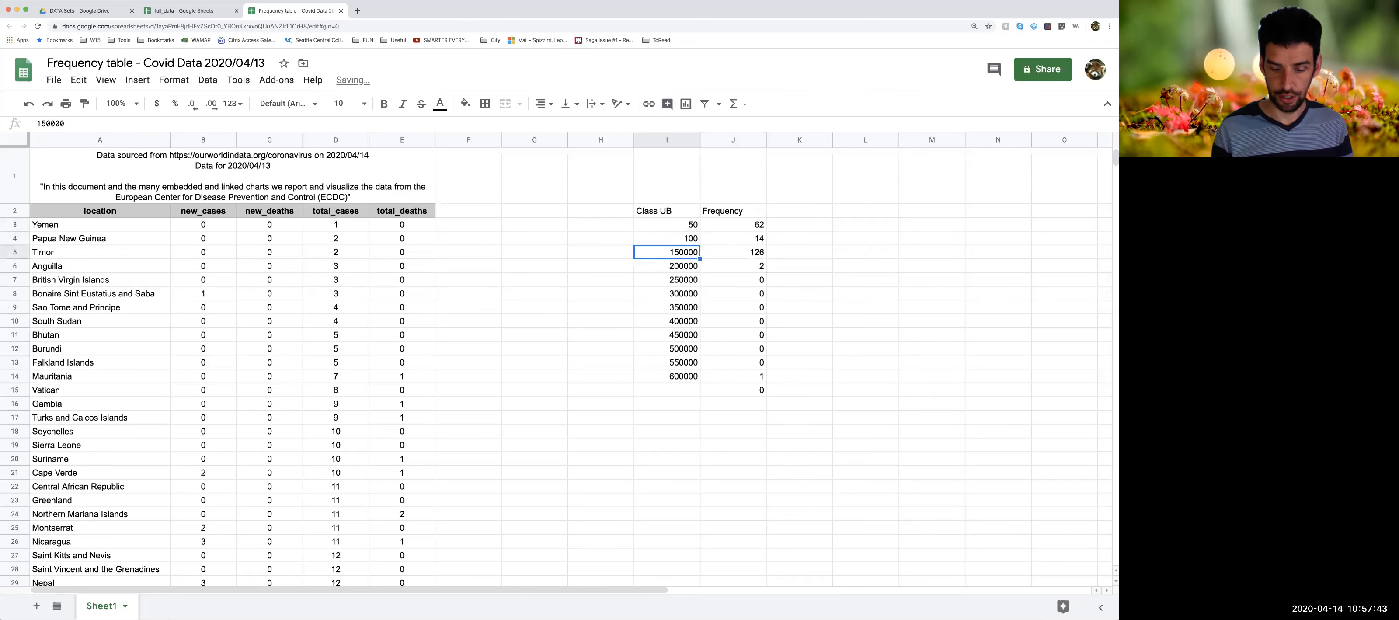
{"action": "type", "text": "150"}
{"action": "key", "text": "Return"}
{"action": "type", "text": "200"}
{"action": "key", "text": "Return"}
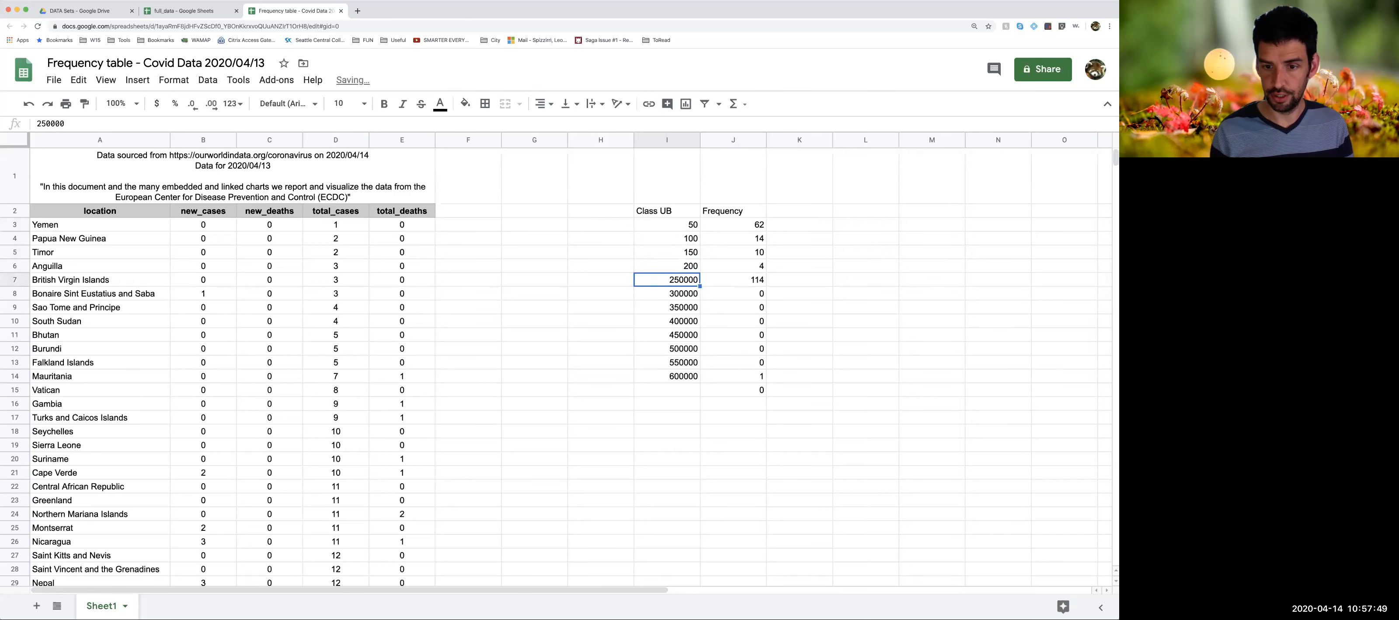
Replace the class boundaries in I7:I9 with 250, 500 and 1000
{"action": "type", "text": "250"}
{"action": "key", "text": "Return"}
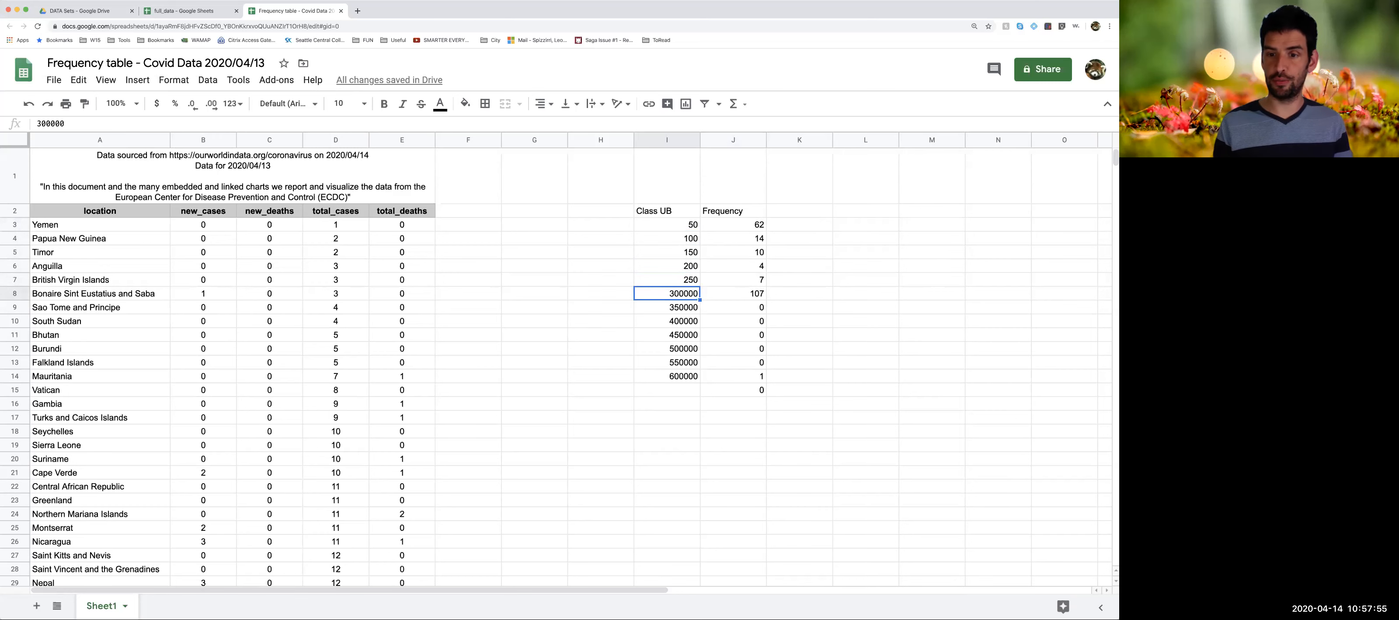
{"action": "type", "text": "500"}
{"action": "key", "text": "Return"}
{"action": "type", "text": "1000"}
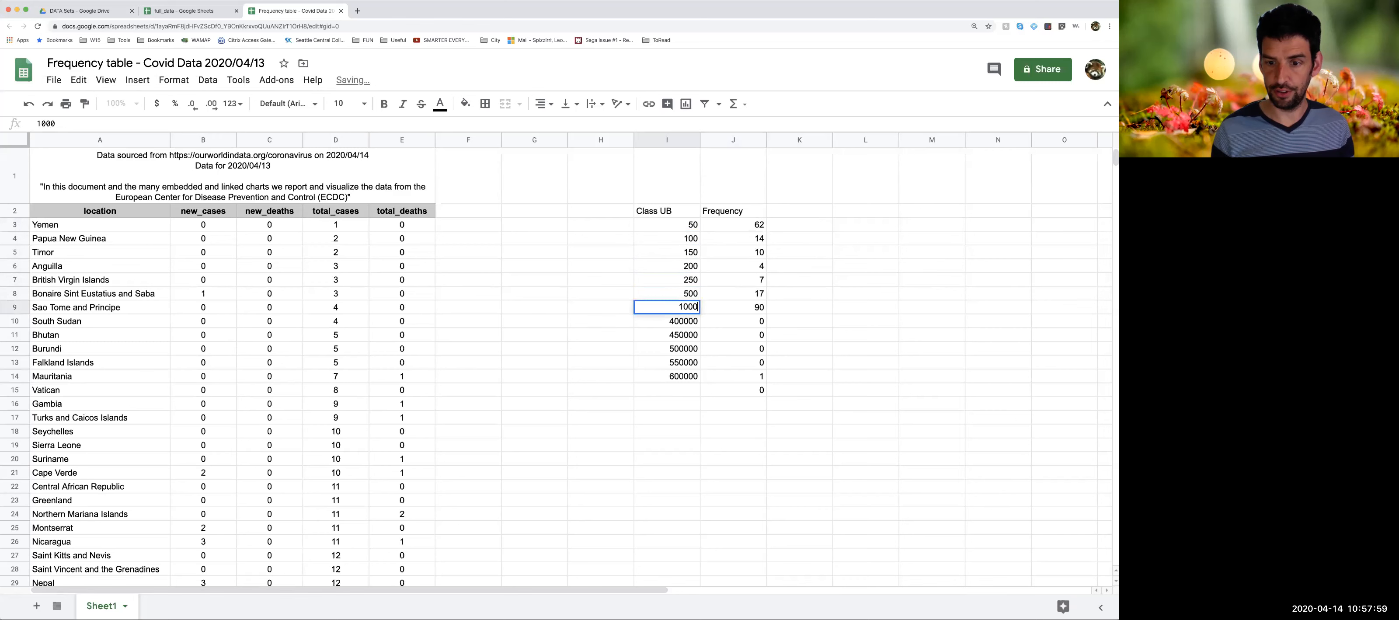
{"action": "key", "text": "Return"}
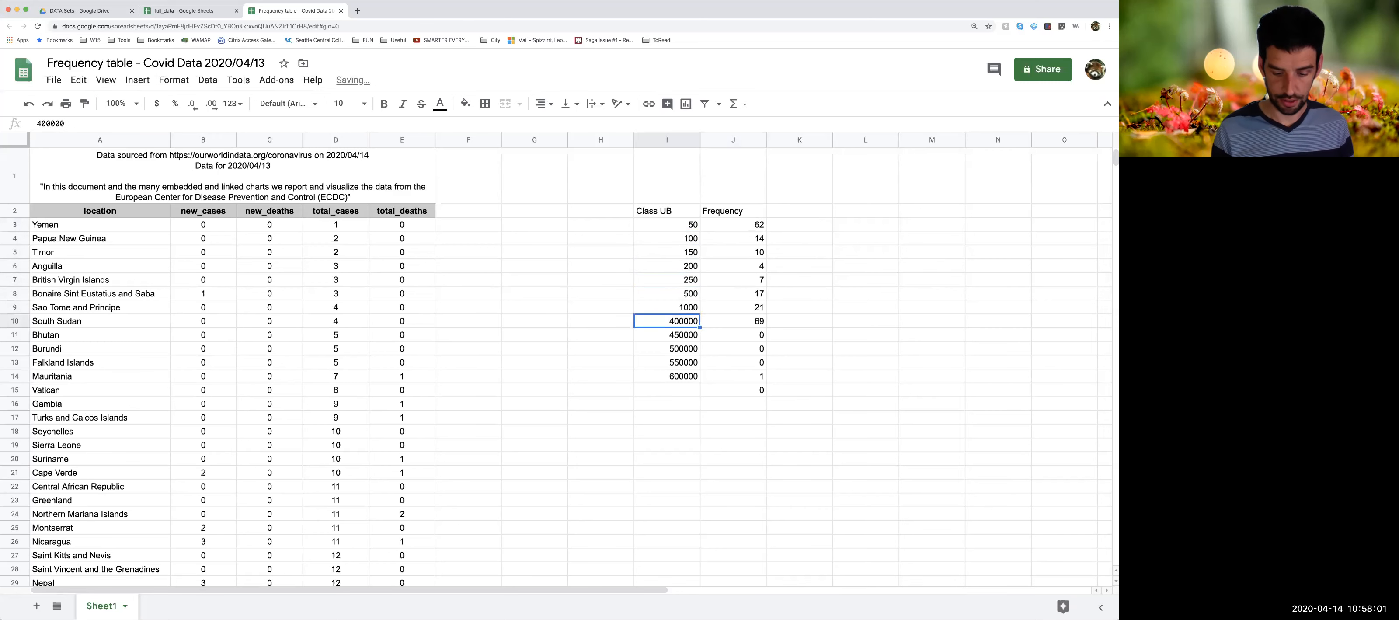
Set the class boundaries in I10 and I11 to 5000 and 50000
{"action": "type", "text": "5000"}
{"action": "key", "text": "Return"}
{"action": "type", "text": "10000"}
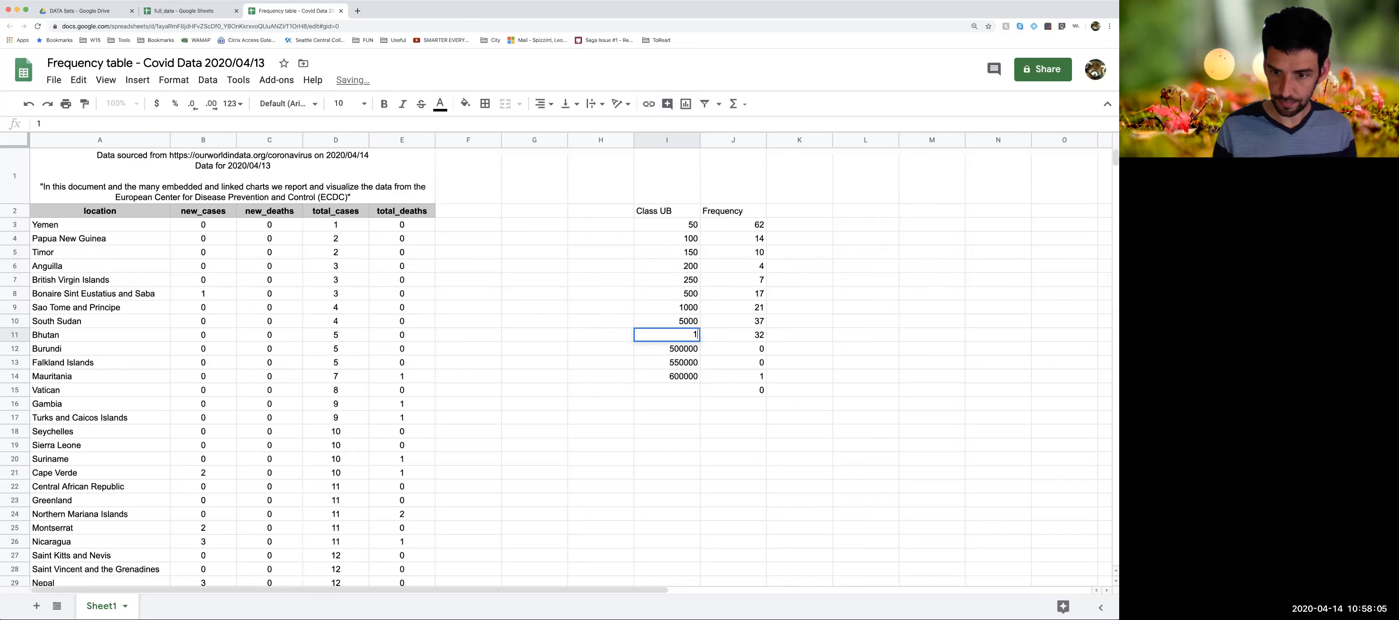
{"action": "key", "text": "Return"}
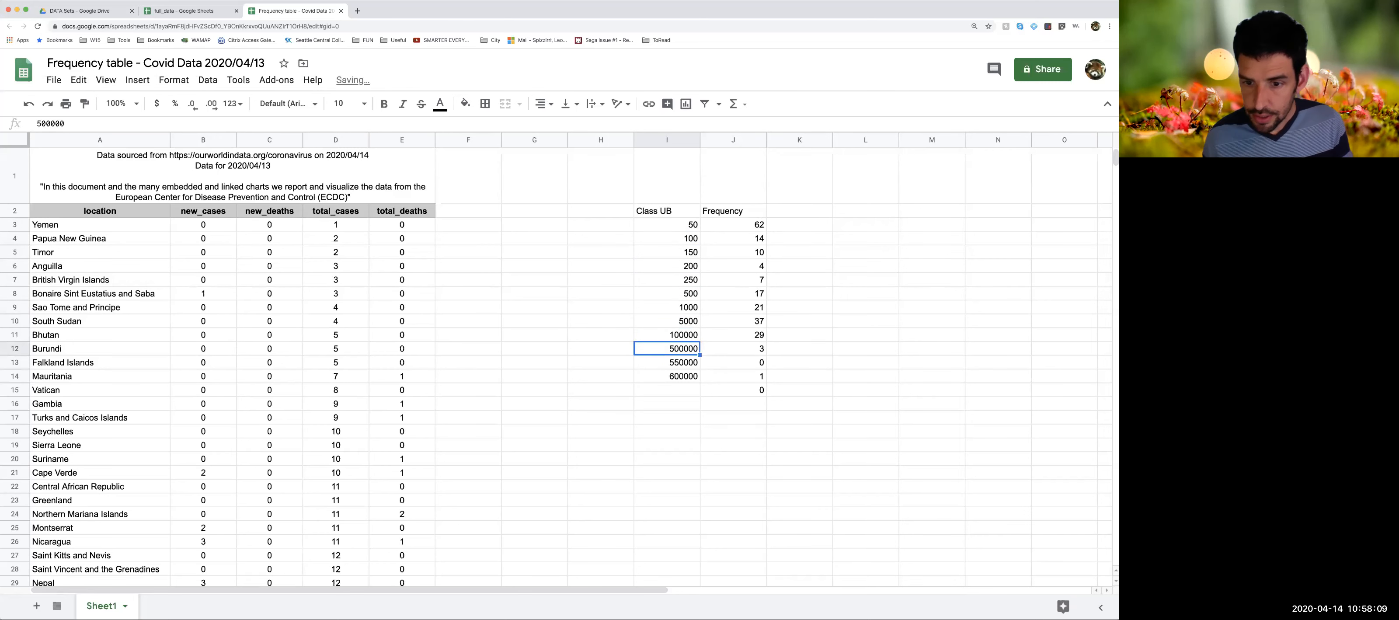
{"action": "key", "text": "Up"}
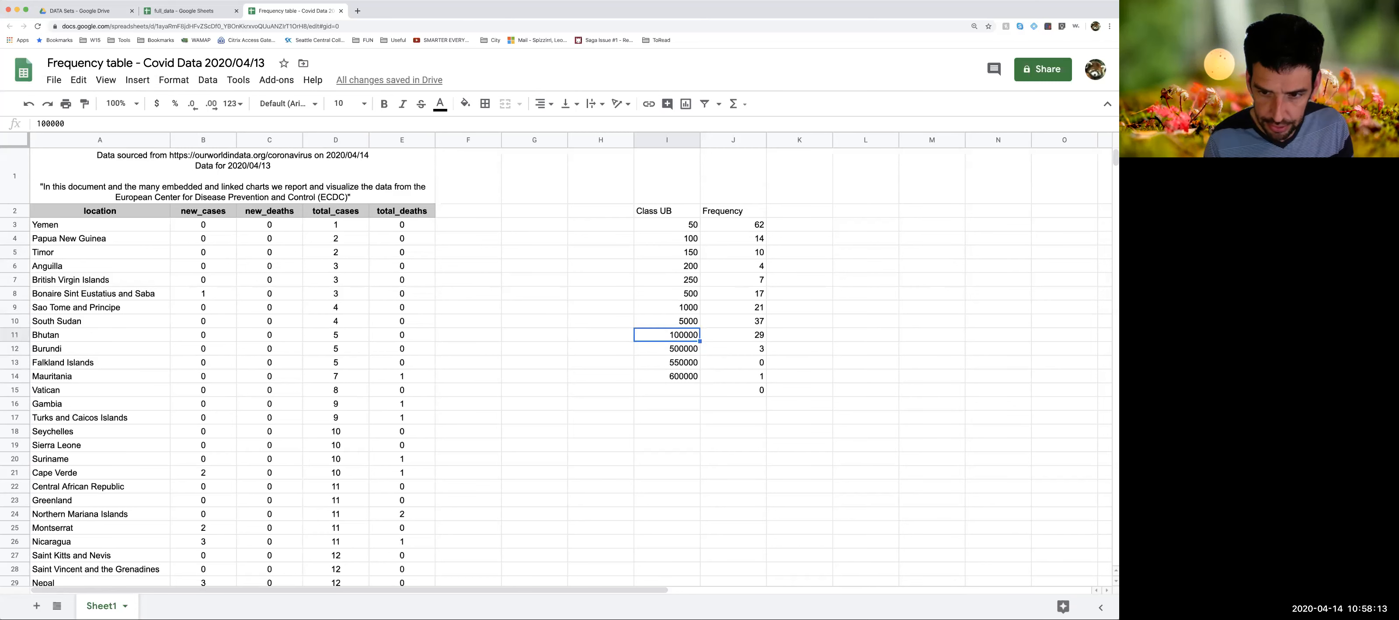
{"action": "type", "text": "50000"}
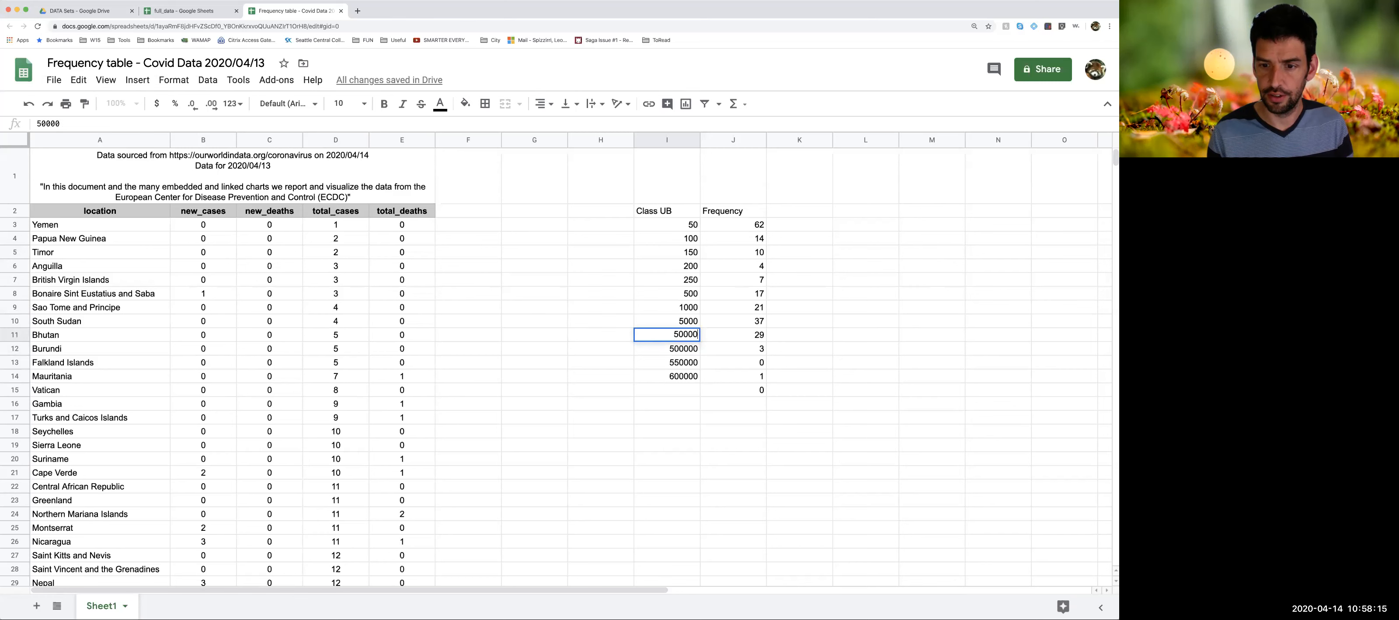
{"action": "key", "text": "Return"}
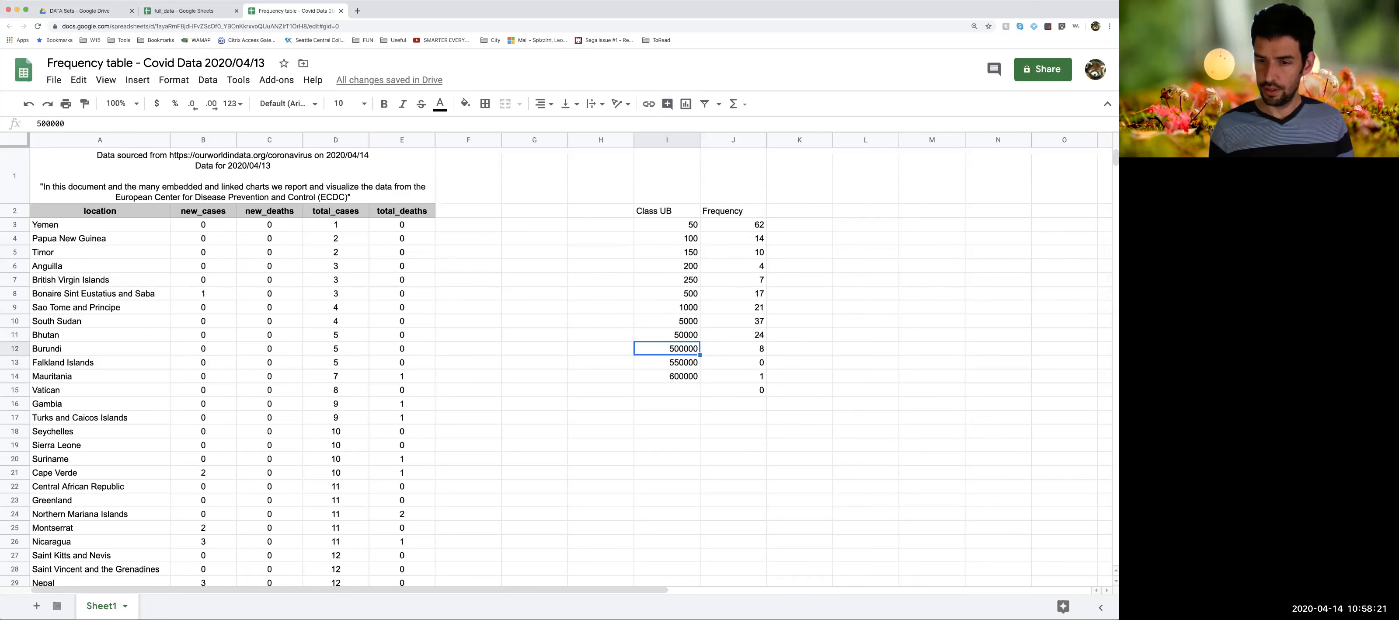
Set the class boundaries in I12 and I13 to 200000 and 500000
{"action": "type", "text": "200"}
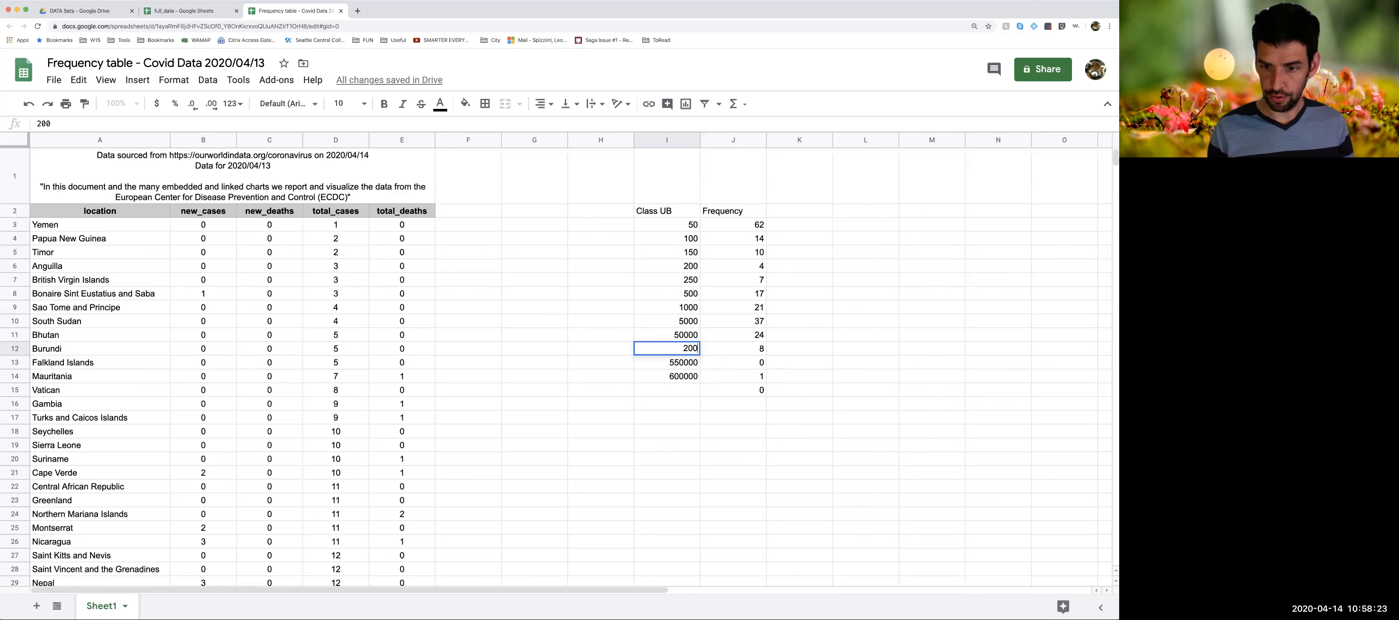
{"action": "key", "text": "Return"}
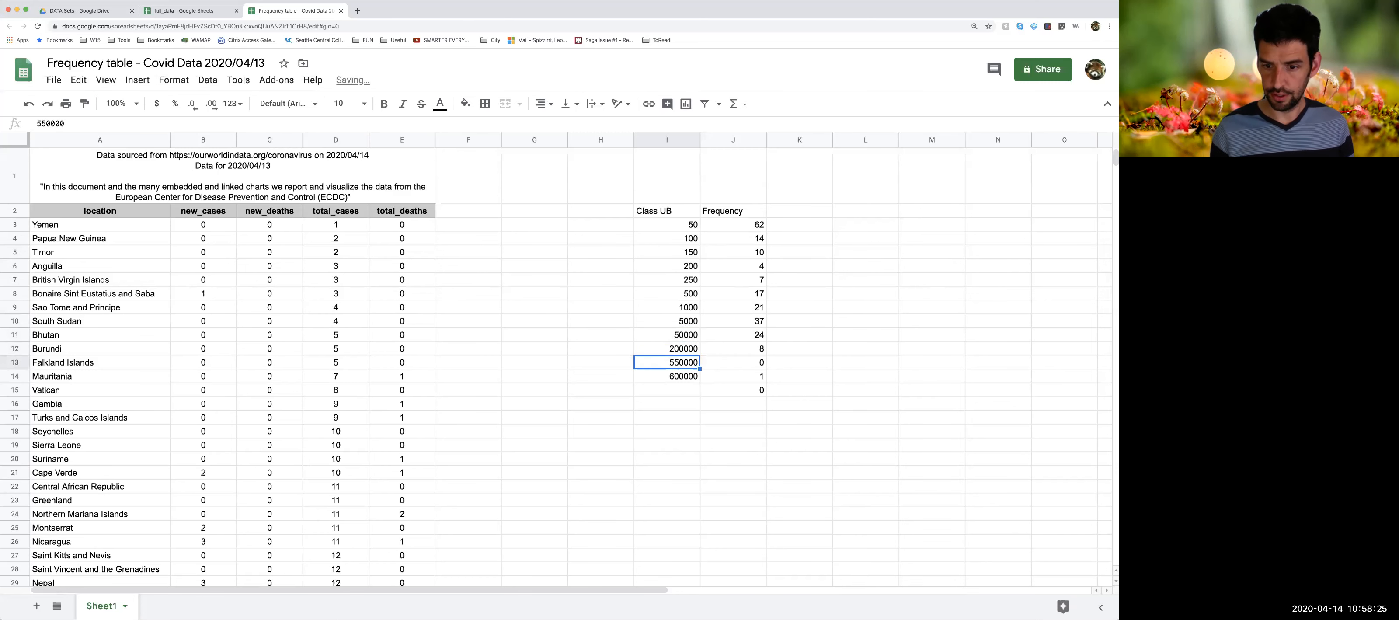
{"action": "type", "text": "5000"}
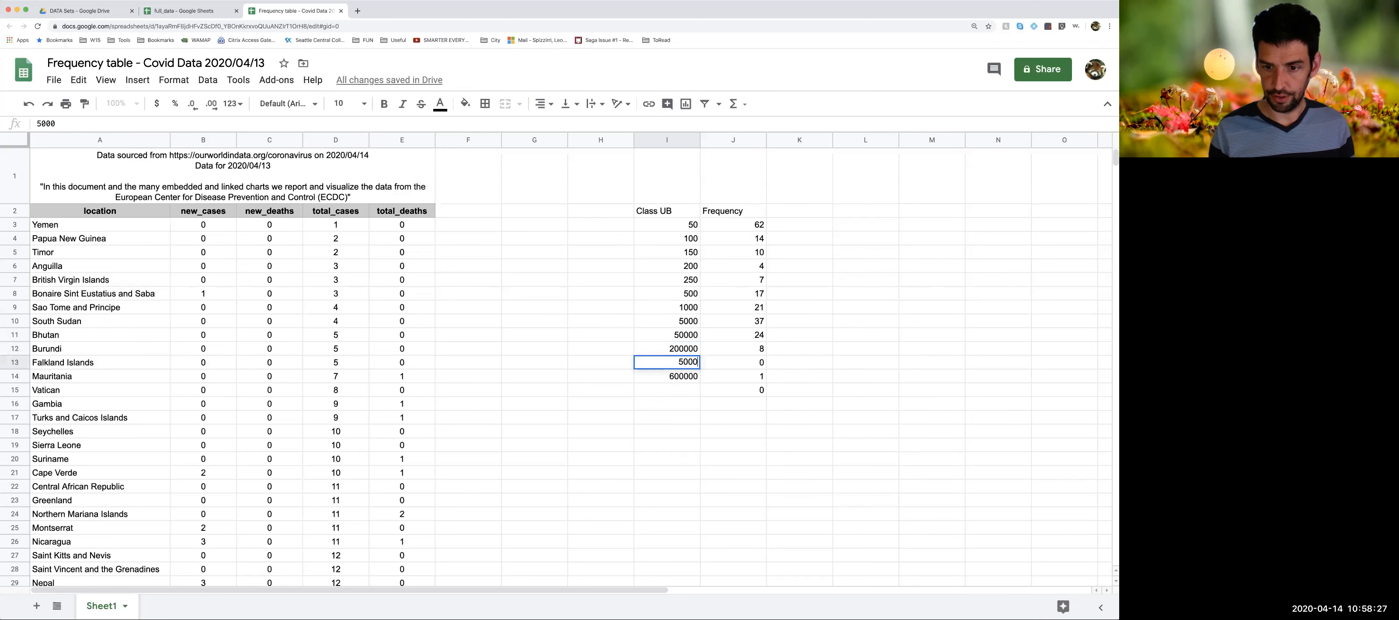
{"action": "type", "text": "00"}
{"action": "key", "text": "Return"}
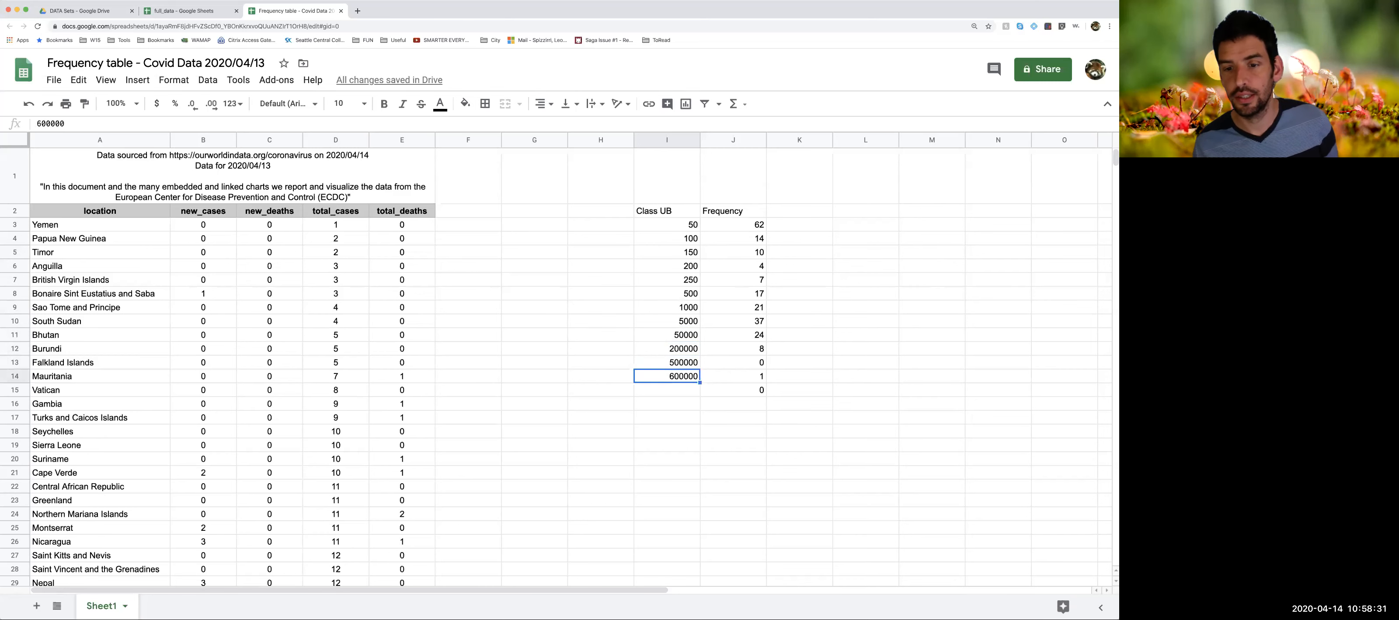
Try to clear the extra count in J15 below the last class frequency
{"action": "left_click", "coordinate": [759, 391]}
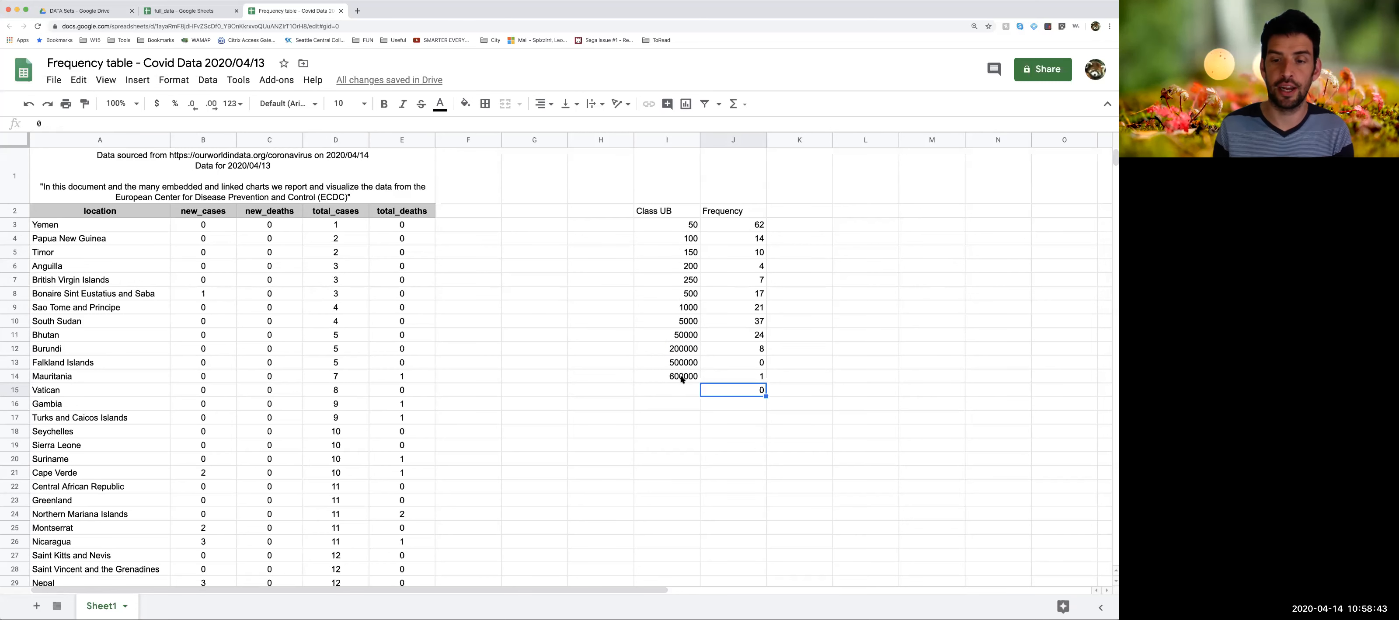
{"action": "key", "text": "BackSpace"}
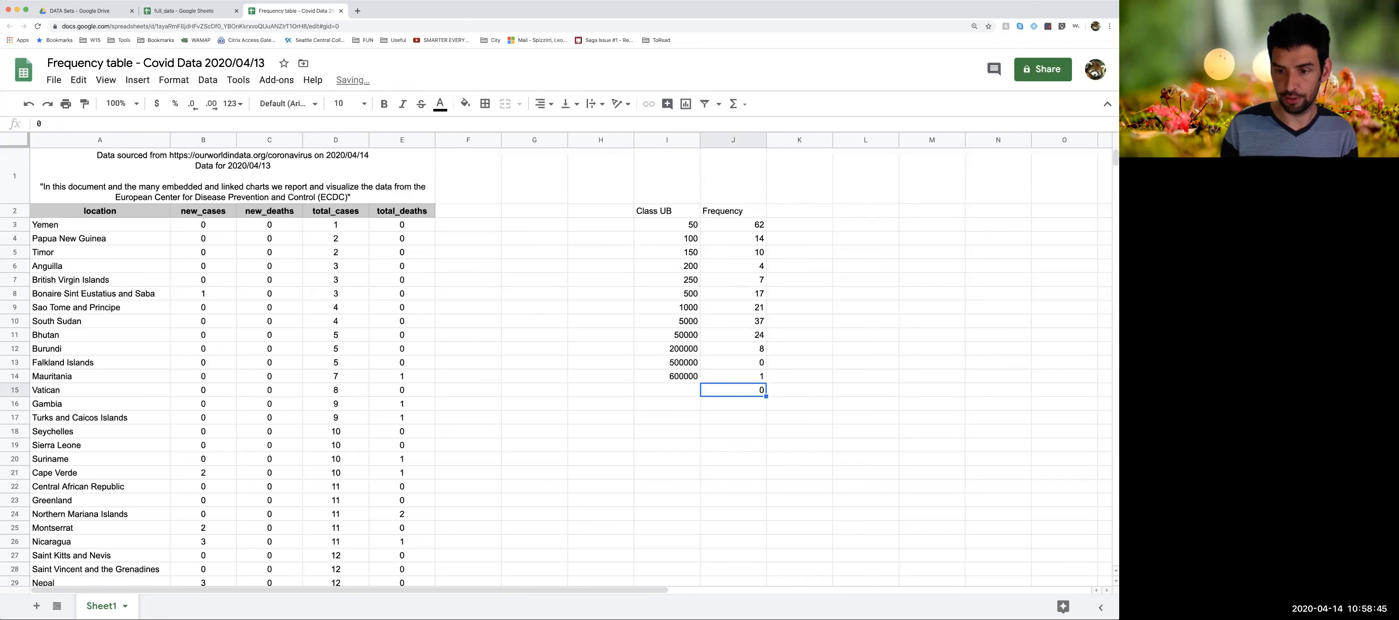
{"action": "left_click", "coordinate": [746, 436]}
{"action": "left_click", "coordinate": [750, 392]}
{"action": "left_click", "coordinate": [749, 432]}
{"action": "left_click", "coordinate": [752, 391]}
{"action": "key", "text": "Delete"}
{"action": "left_click", "coordinate": [797, 363]}
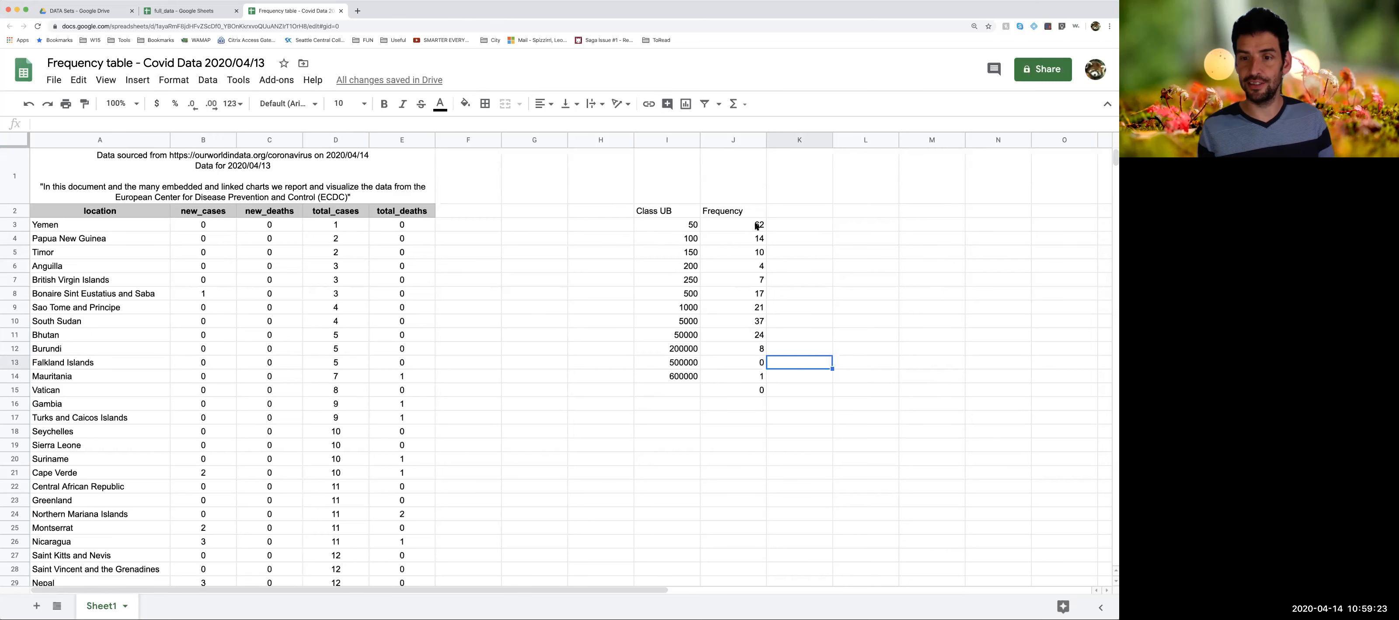
Compare the first two class boundaries with their frequencies and check further counts in the Frequency column
{"action": "left_click", "coordinate": [683, 229]}
{"action": "left_click", "coordinate": [729, 228], "text": "shift"}
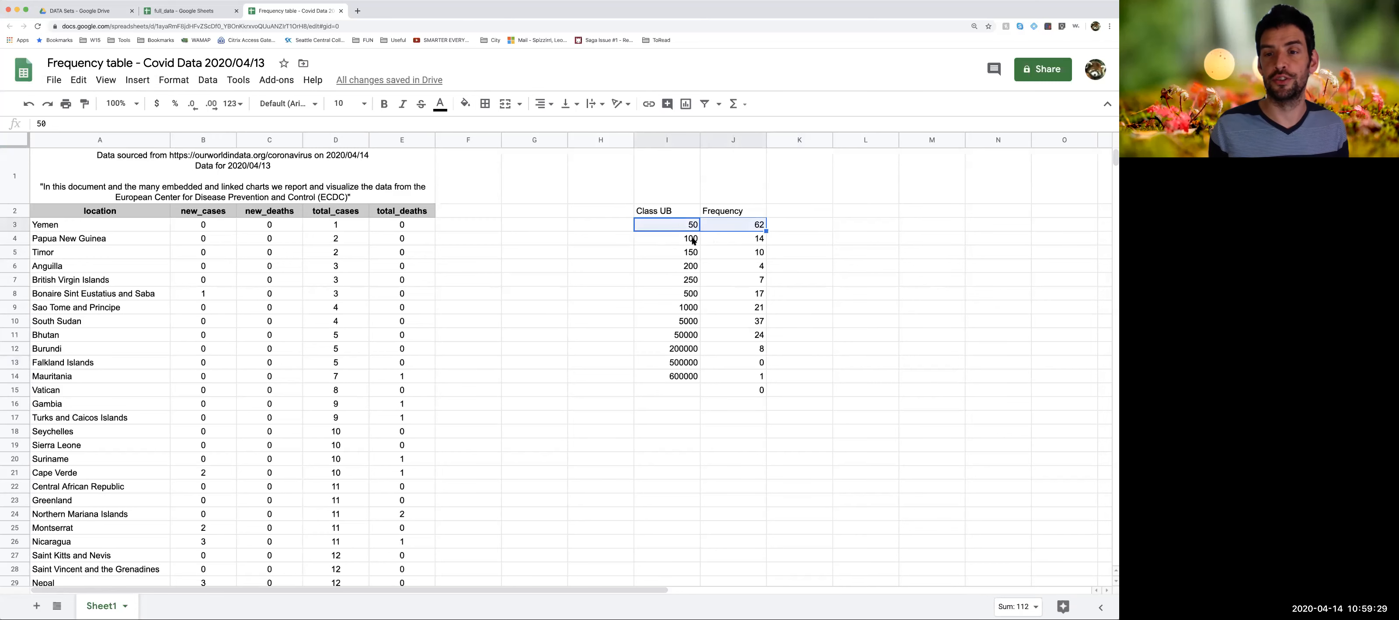
{"action": "left_click", "coordinate": [693, 241]}
{"action": "left_click", "coordinate": [728, 242], "text": "shift"}
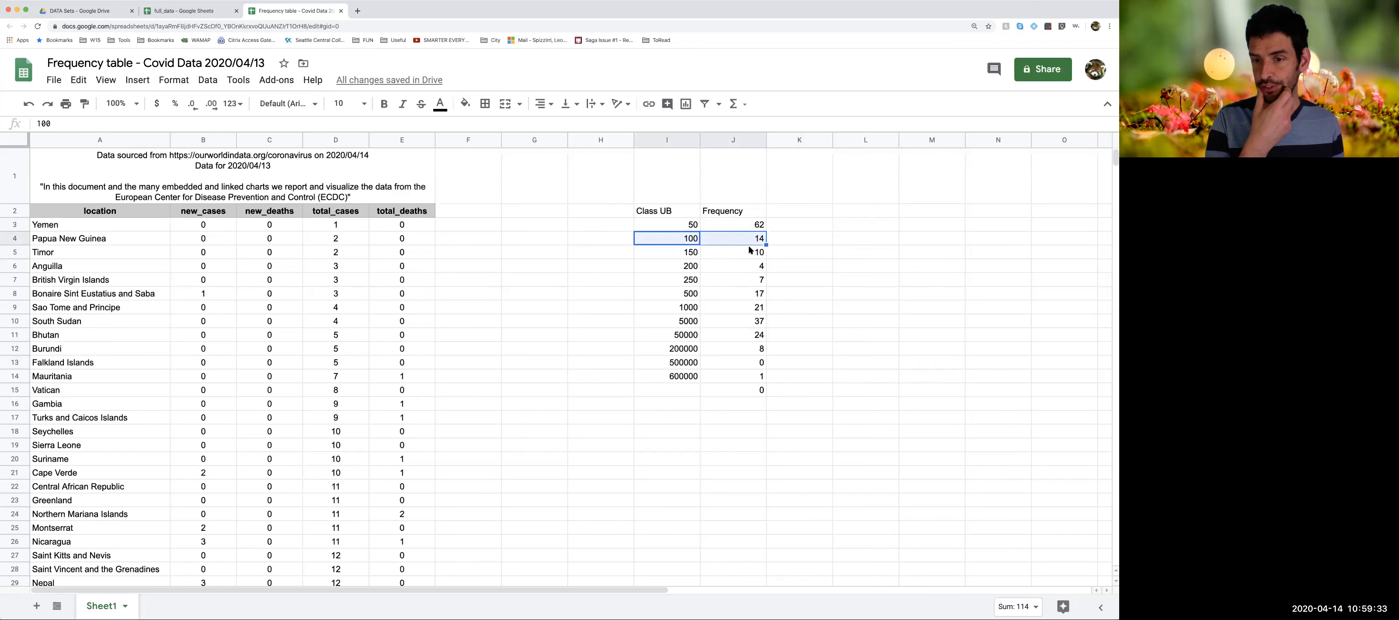
{"action": "left_click", "coordinate": [723, 252]}
{"action": "left_click", "coordinate": [736, 334]}
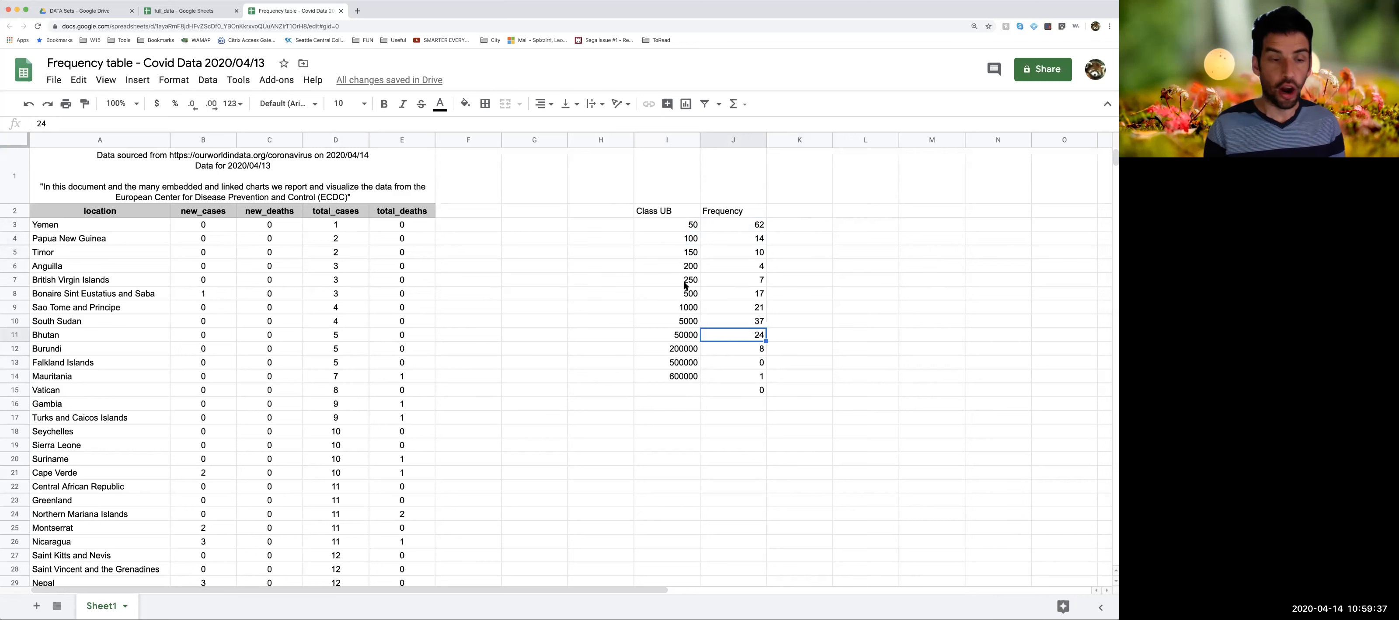
Enter the heading "Rel. Freq." in cell K2 beside the Frequency heading
{"action": "left_click", "coordinate": [778, 213]}
{"action": "type", "text": "Rel. Freq."}
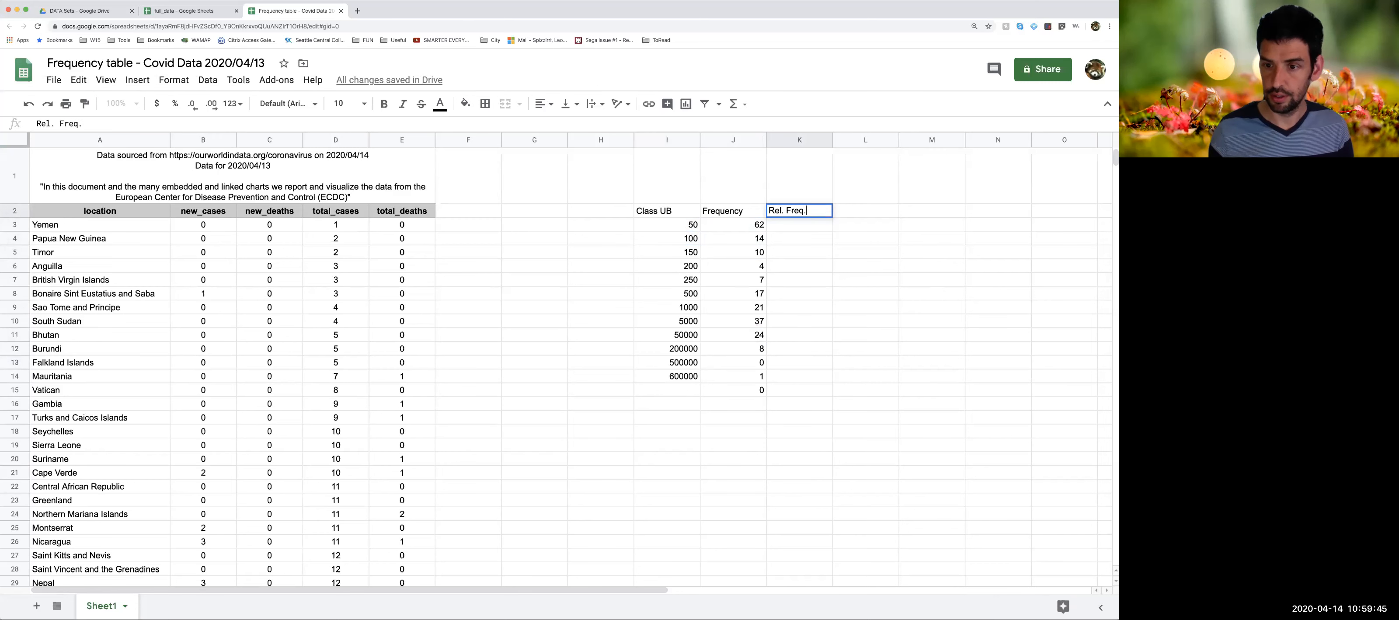
{"action": "key", "text": "Return"}
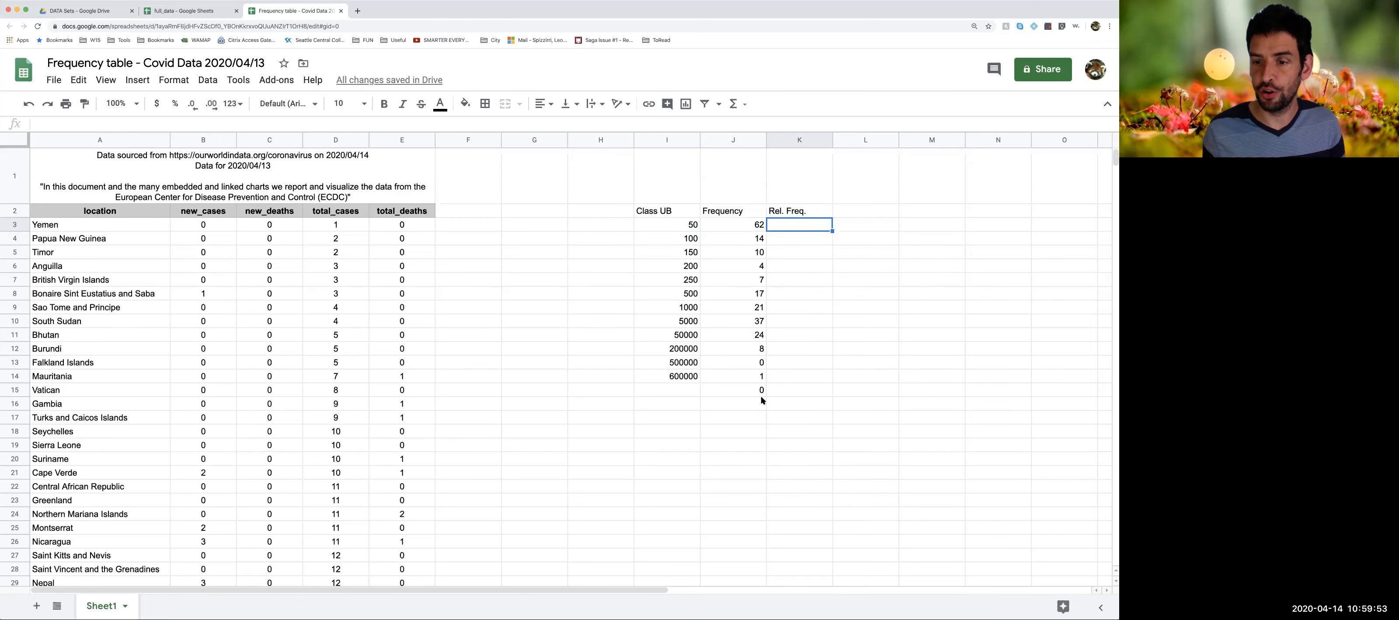
Add a totals row with the label "Total" in I16 and the sum of J3:J14 in J16
{"action": "left_click", "coordinate": [681, 405]}
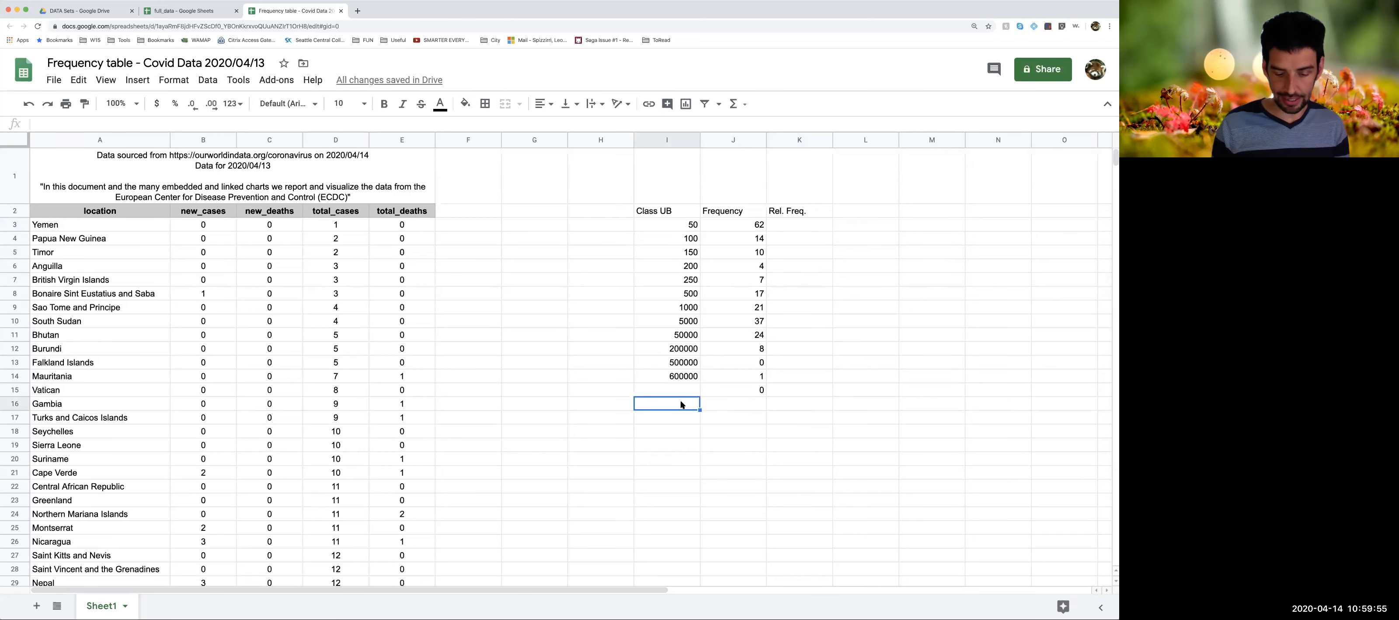
{"action": "type", "text": "Total"}
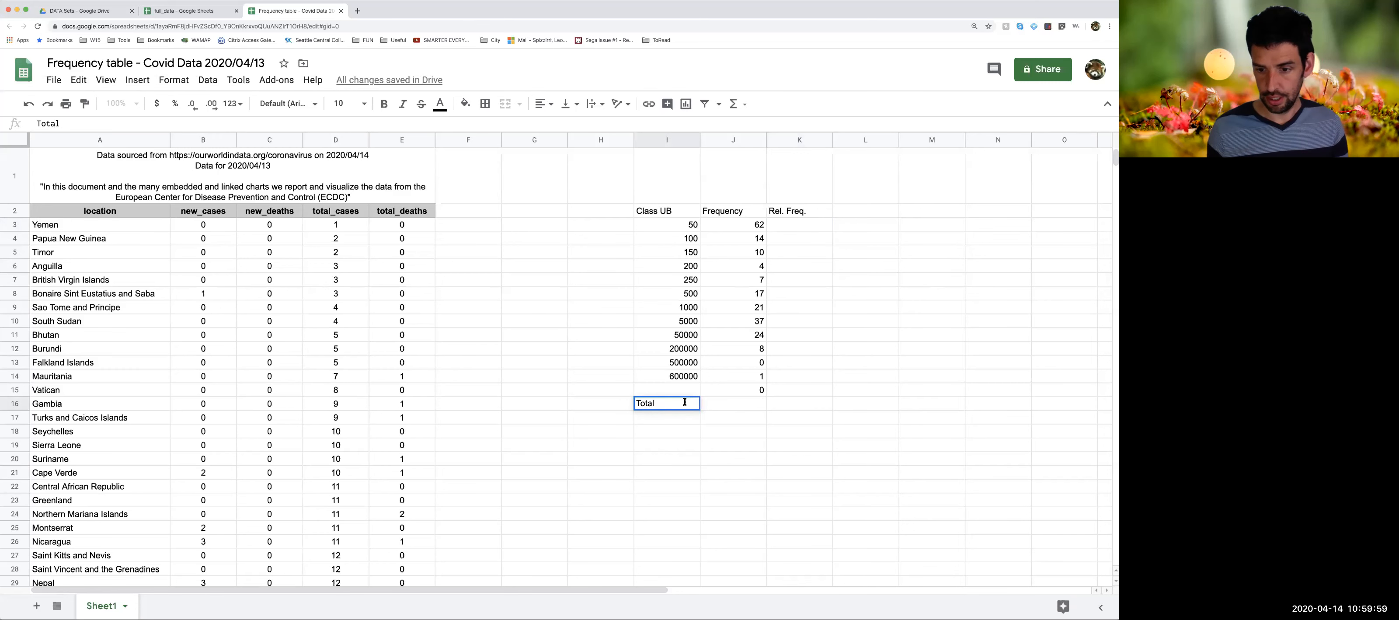
{"action": "left_click", "coordinate": [732, 404]}
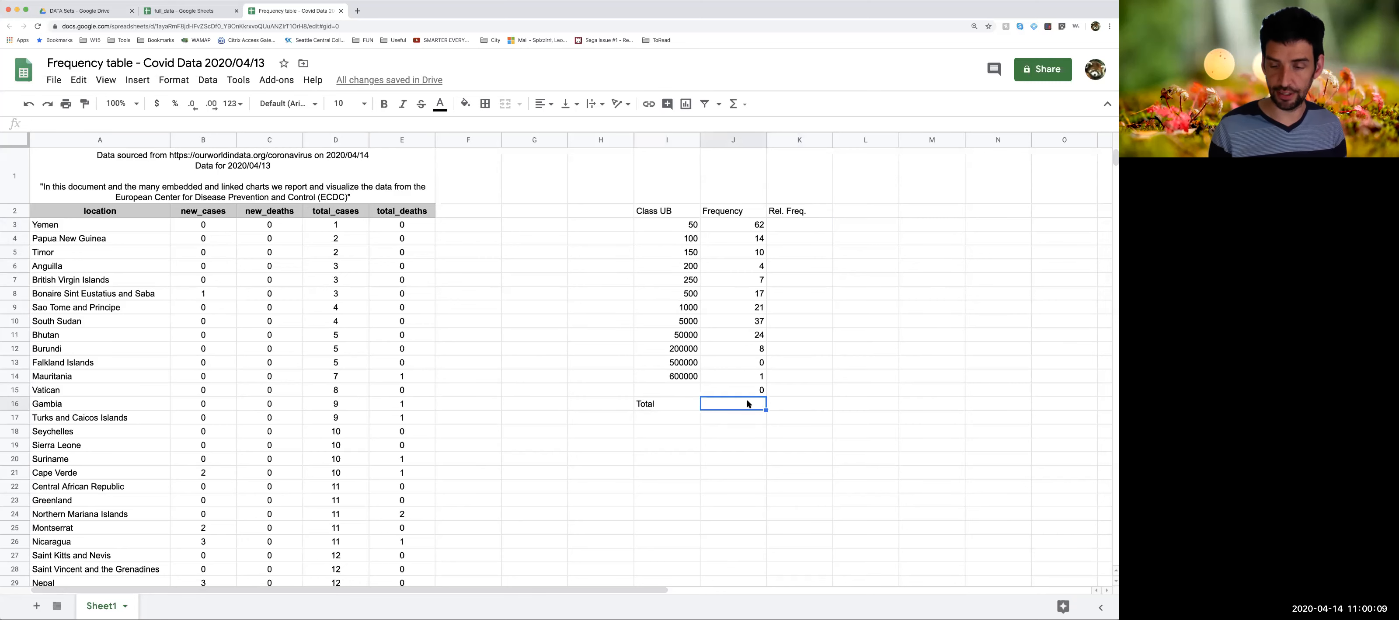
{"action": "type", "text": "="}
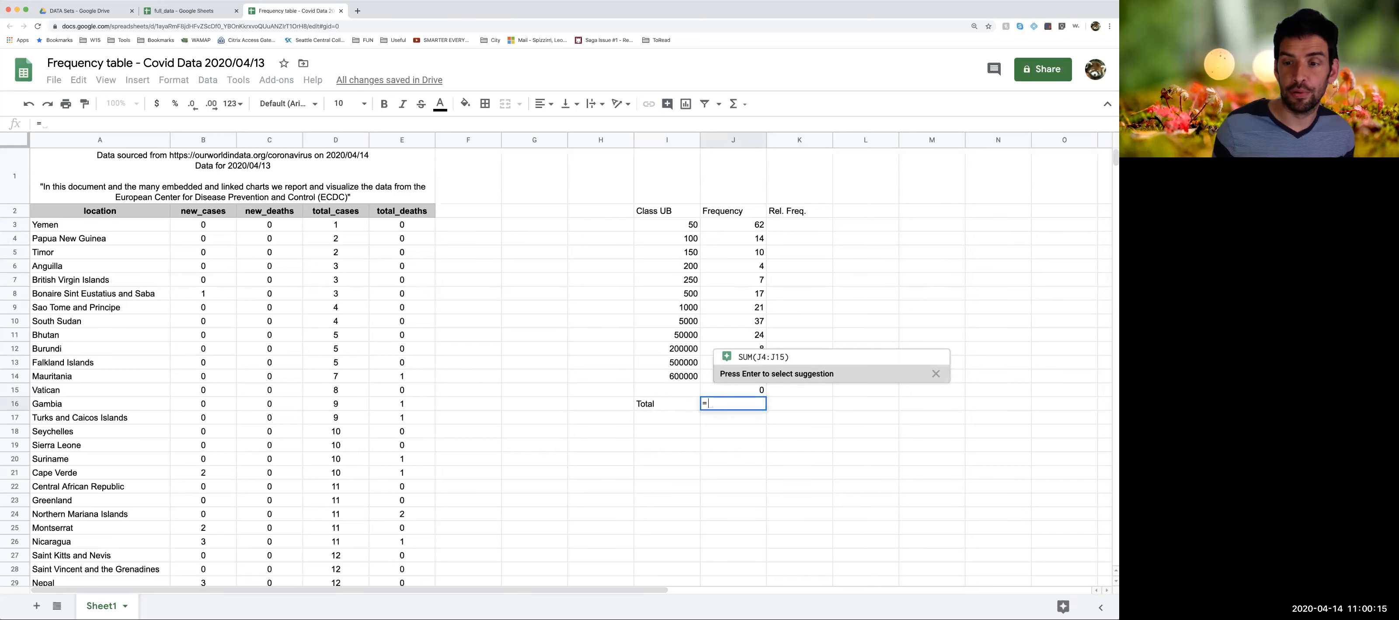
{"action": "mouse_move", "coordinate": [752, 360]}
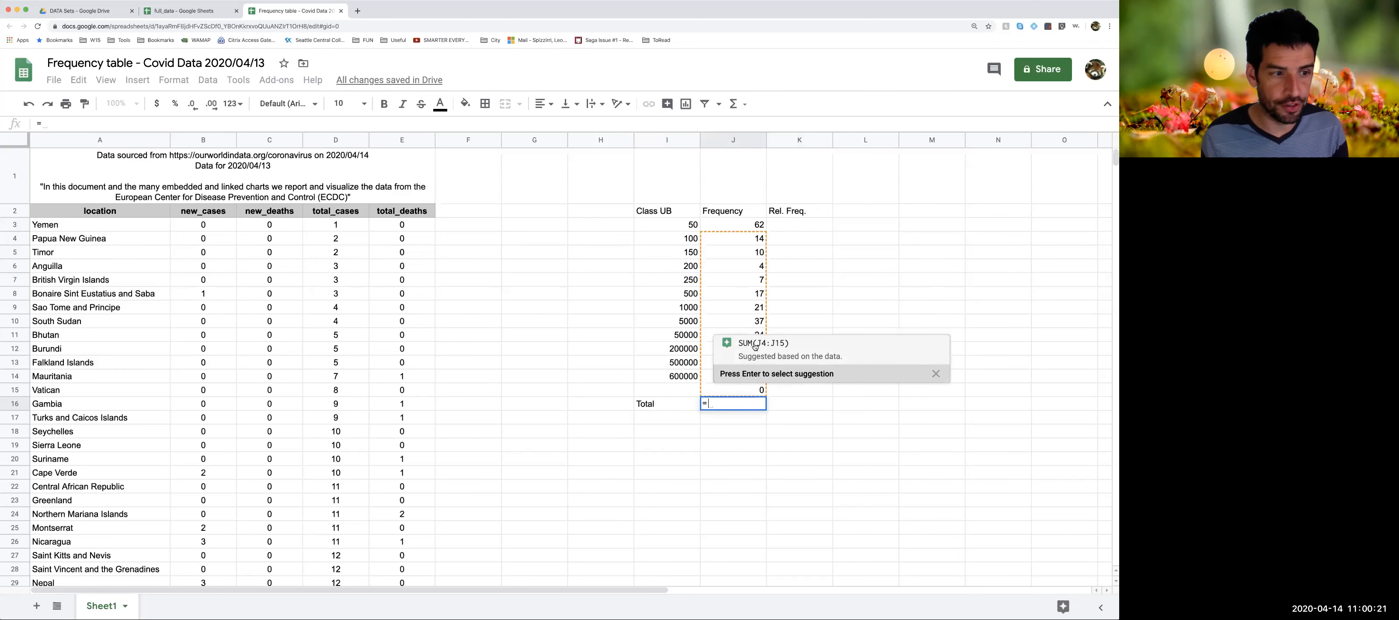
{"action": "type", "text": "SUM("}
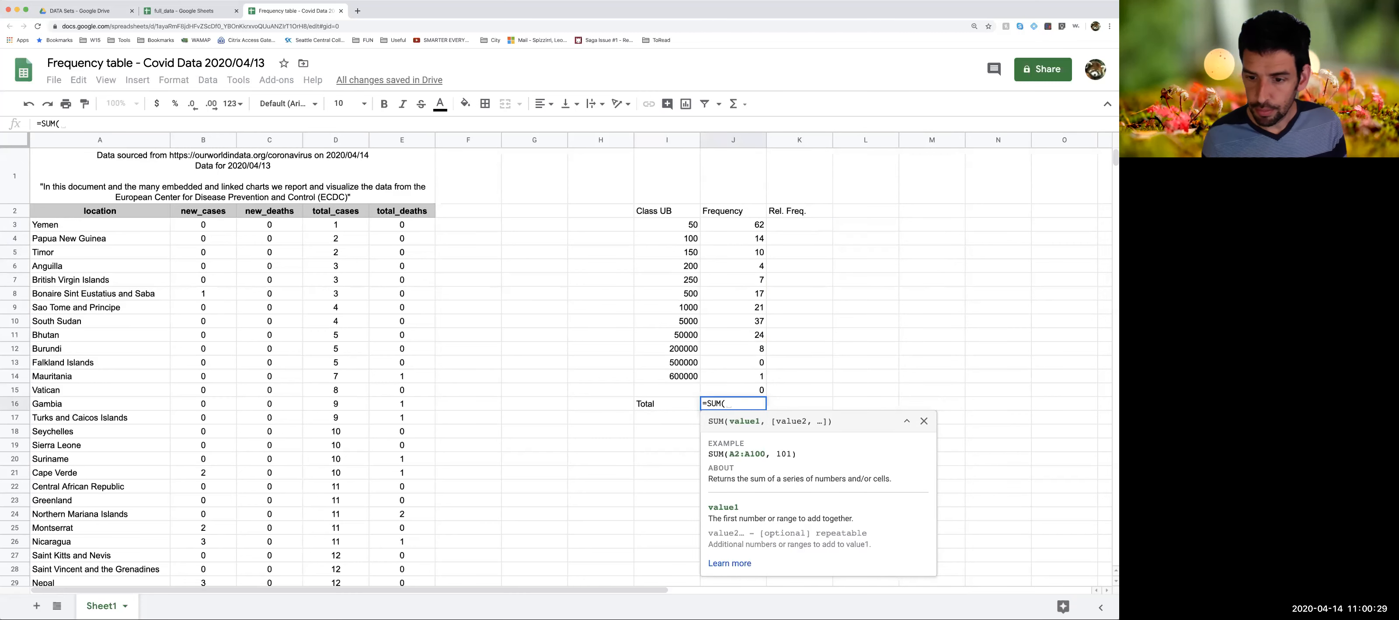
{"action": "left_click", "coordinate": [740, 224]}
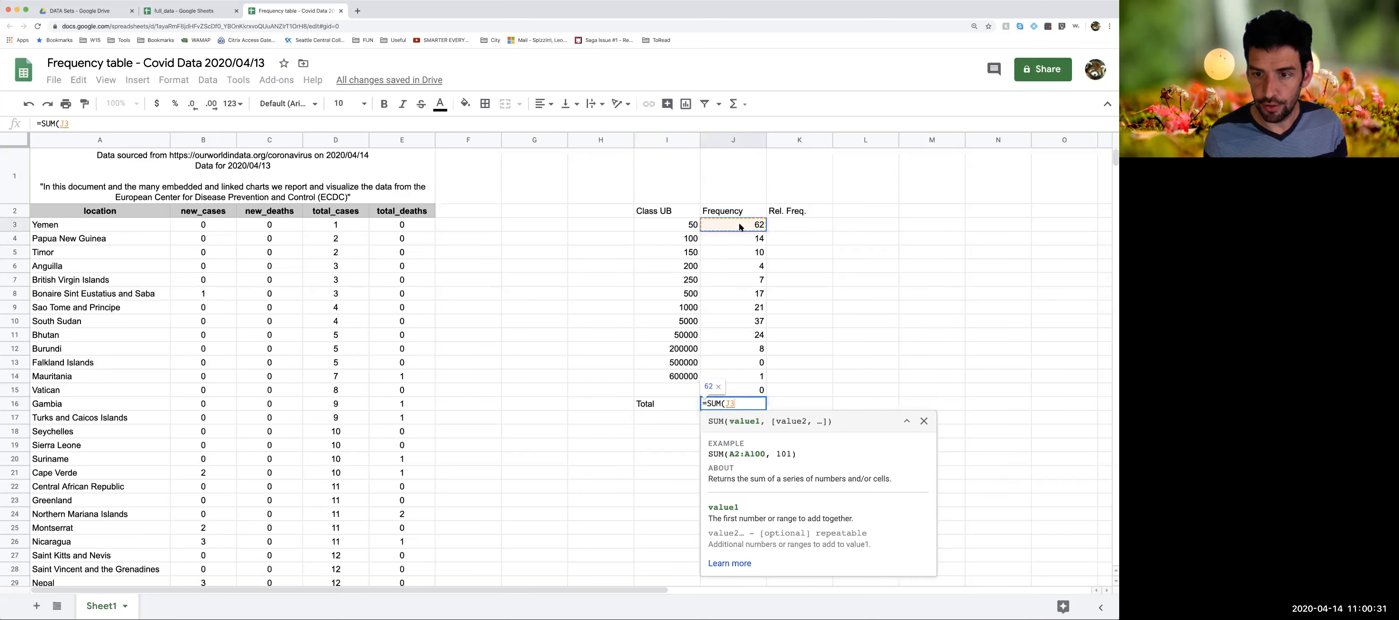
{"action": "left_click", "coordinate": [742, 379], "text": "shift"}
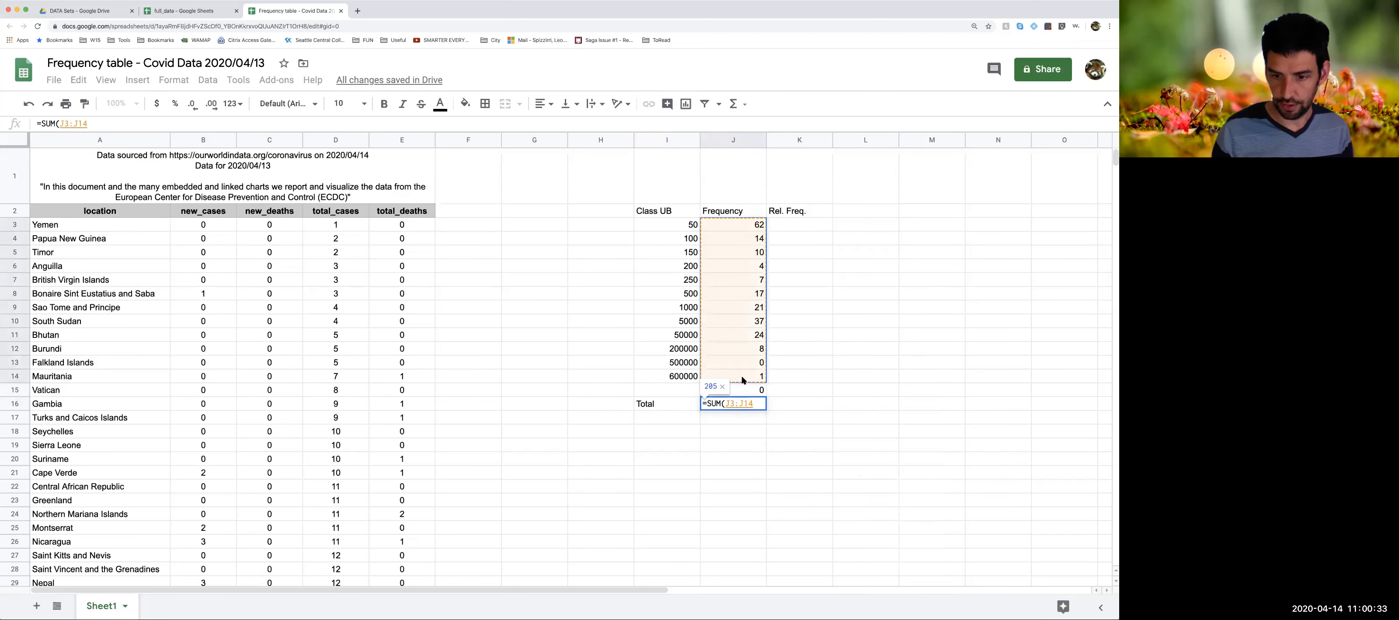
{"action": "key", "text": "Return"}
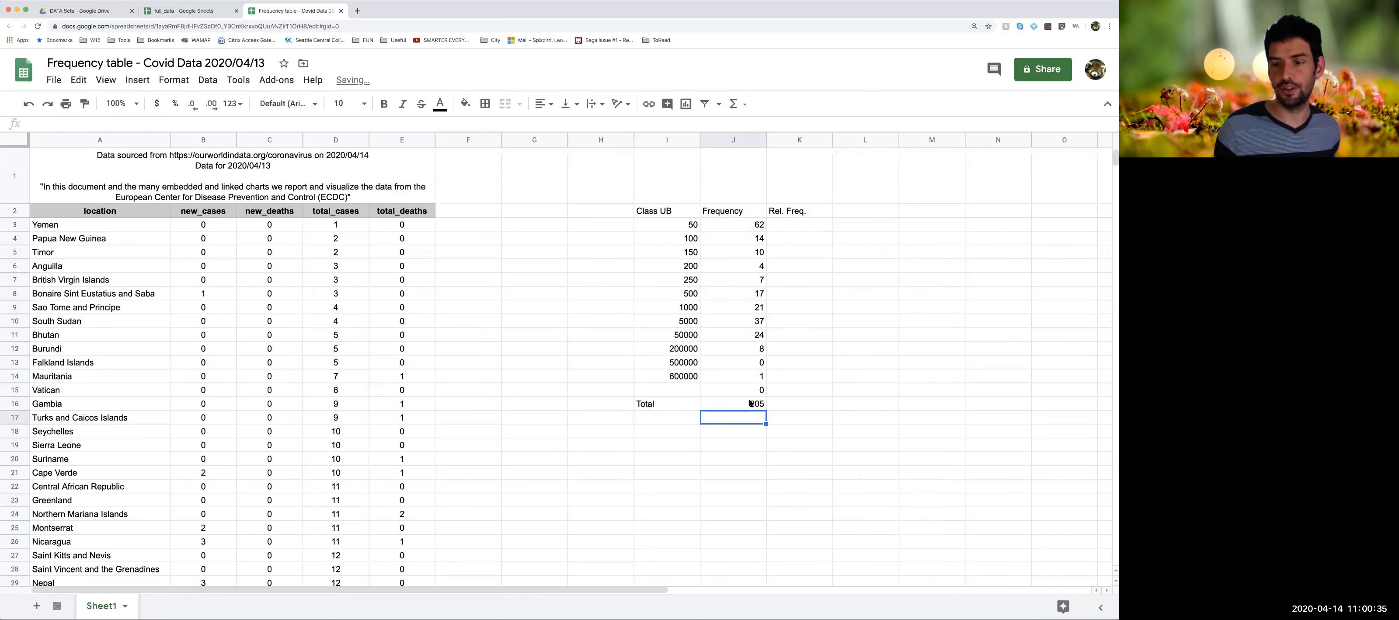
{"action": "left_click", "coordinate": [714, 407]}
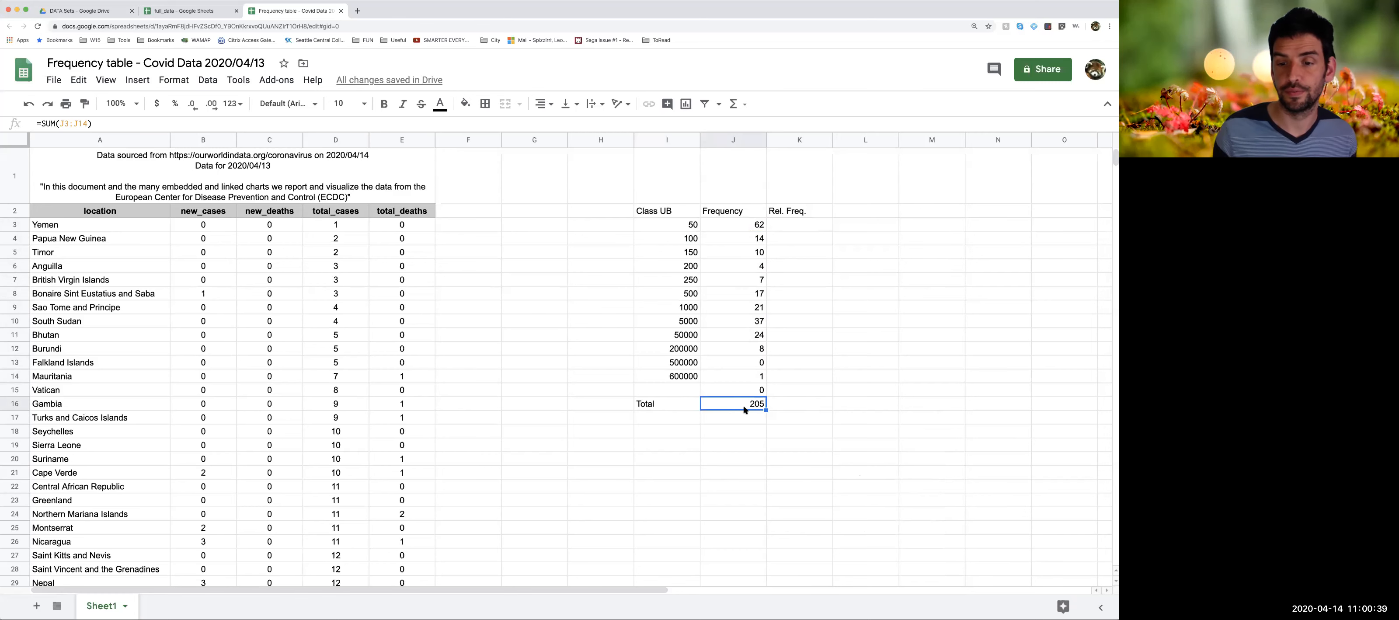
Calculate the relative frequencies with the formula =J3/205 in K3, filled down through K14
{"action": "left_click", "coordinate": [795, 224]}
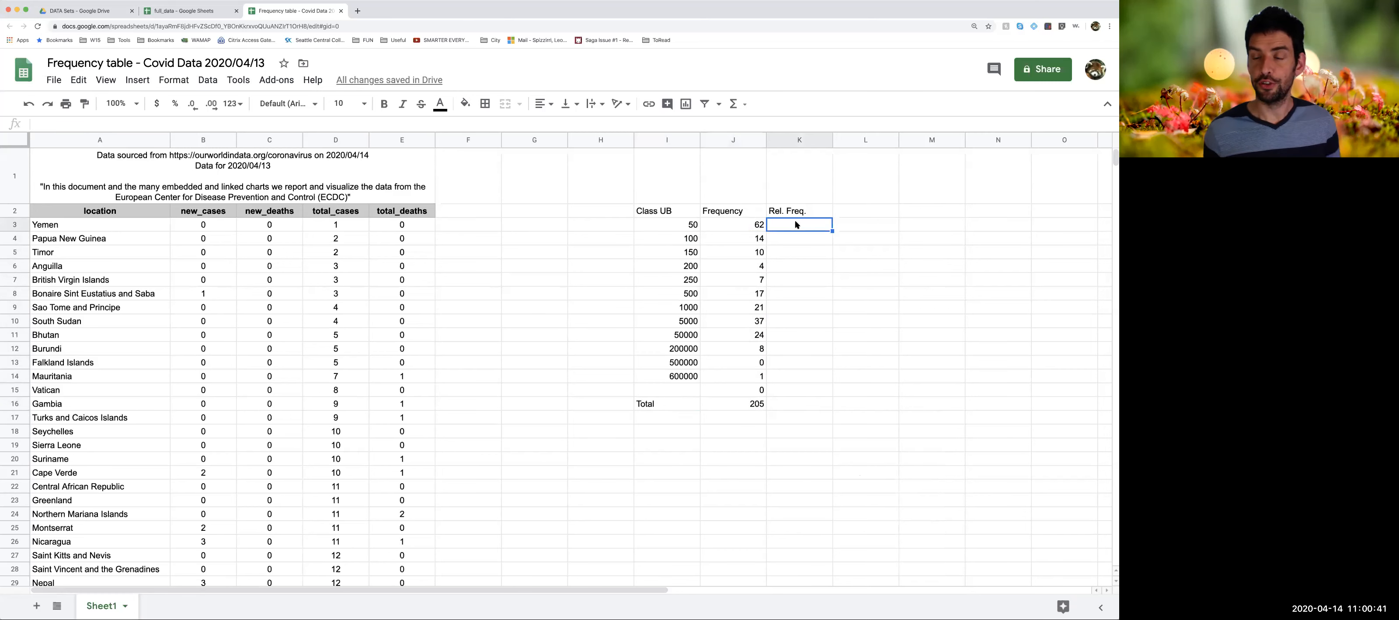
{"action": "left_click", "coordinate": [758, 226]}
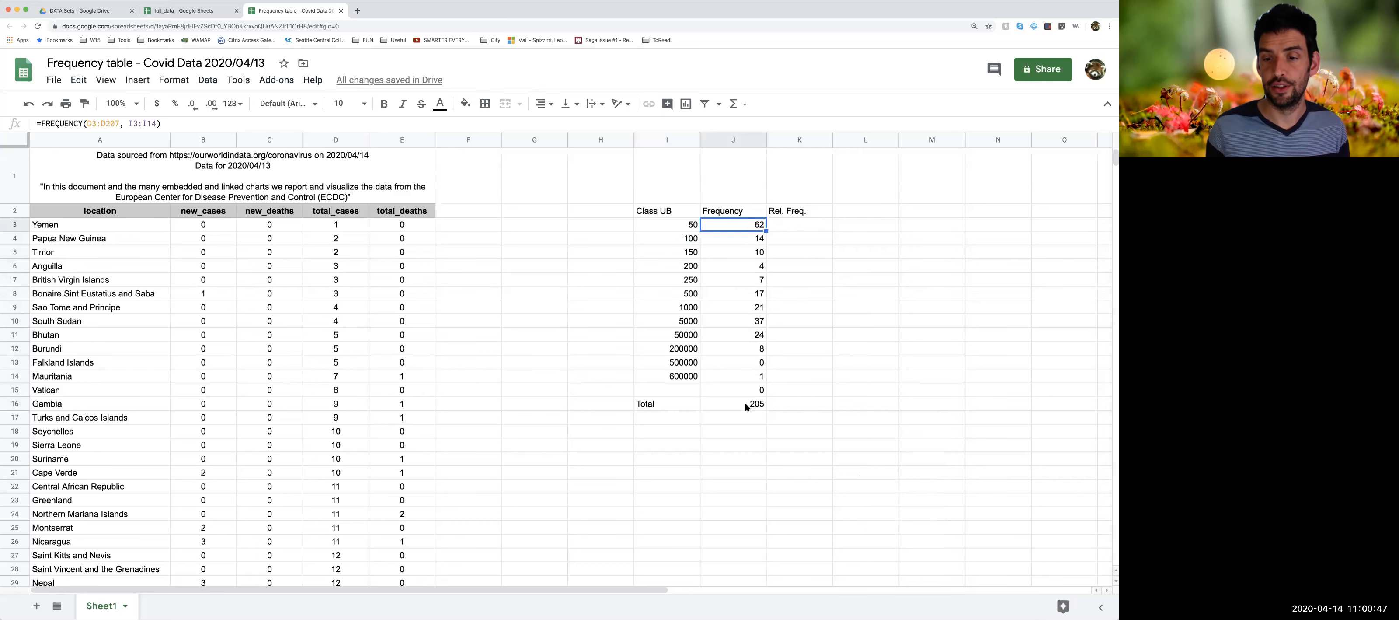
{"action": "left_click", "coordinate": [791, 227]}
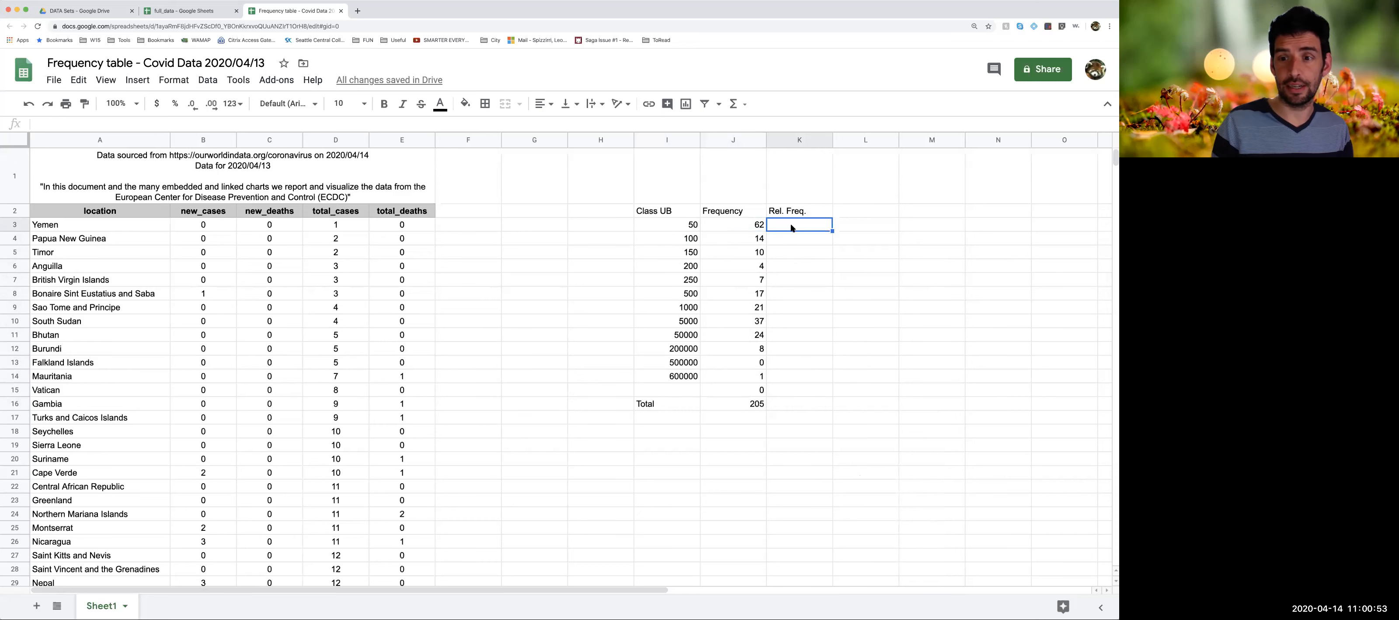
{"action": "type", "text": "="}
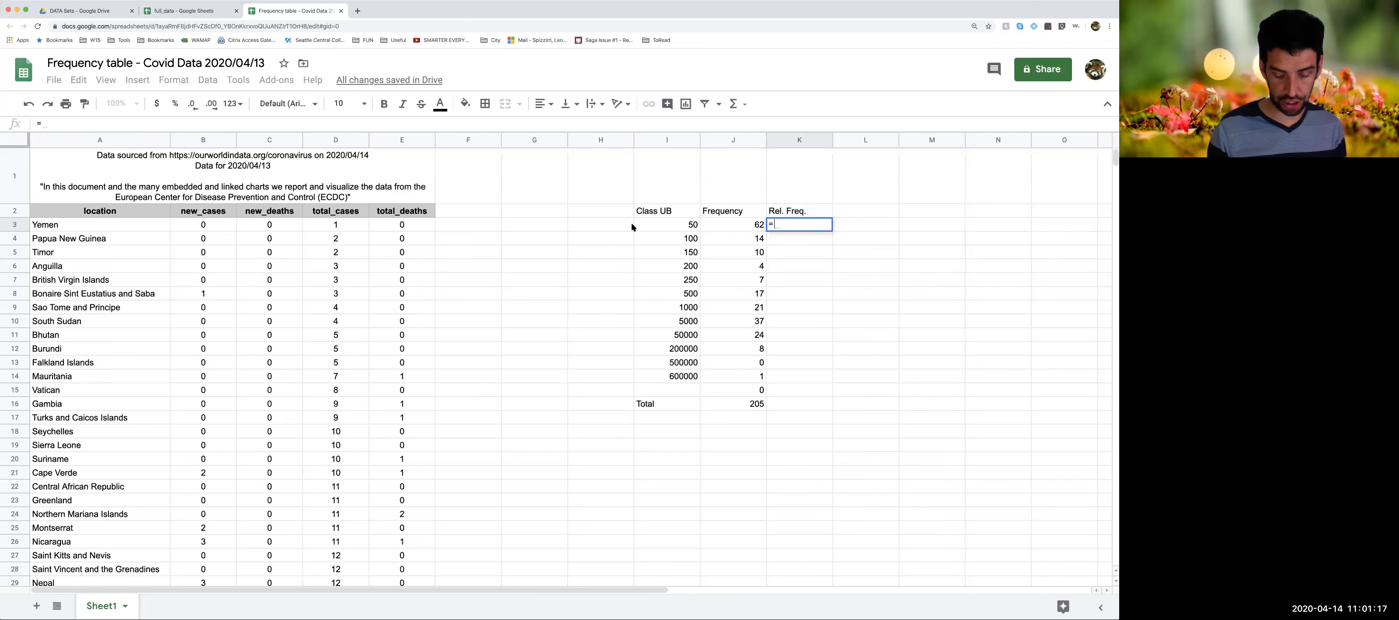
{"action": "type", "text": "J3"}
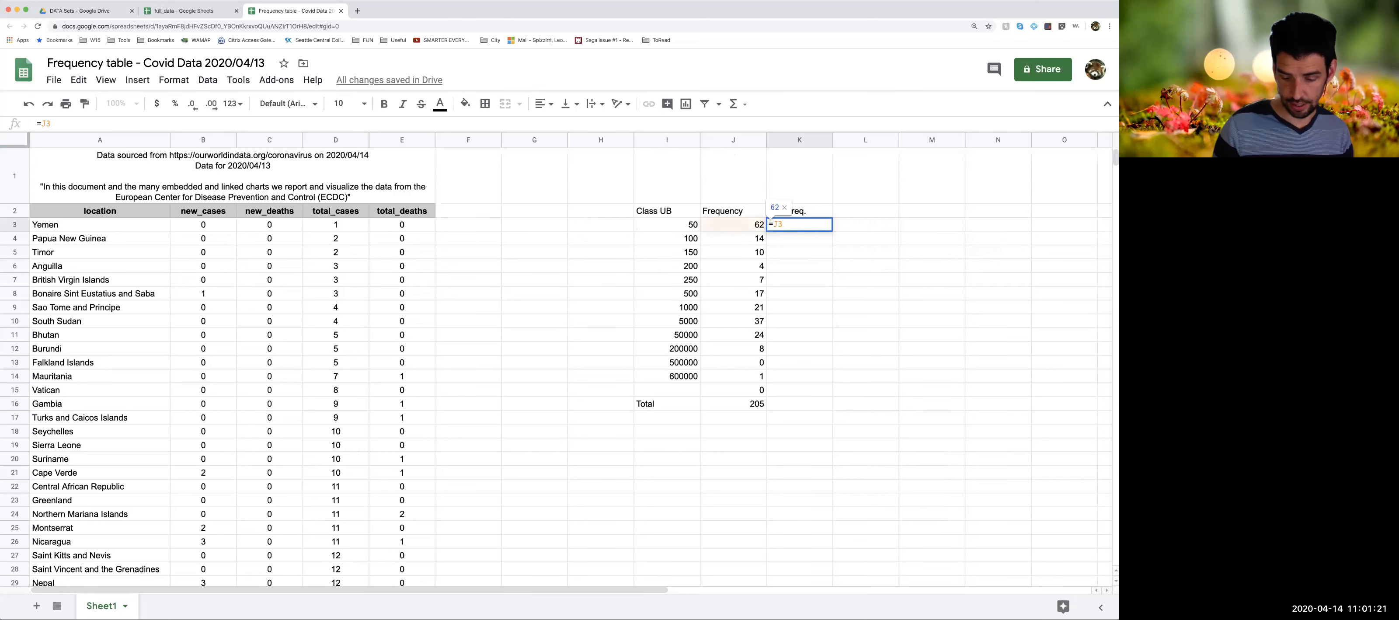
{"action": "type", "text": "/"}
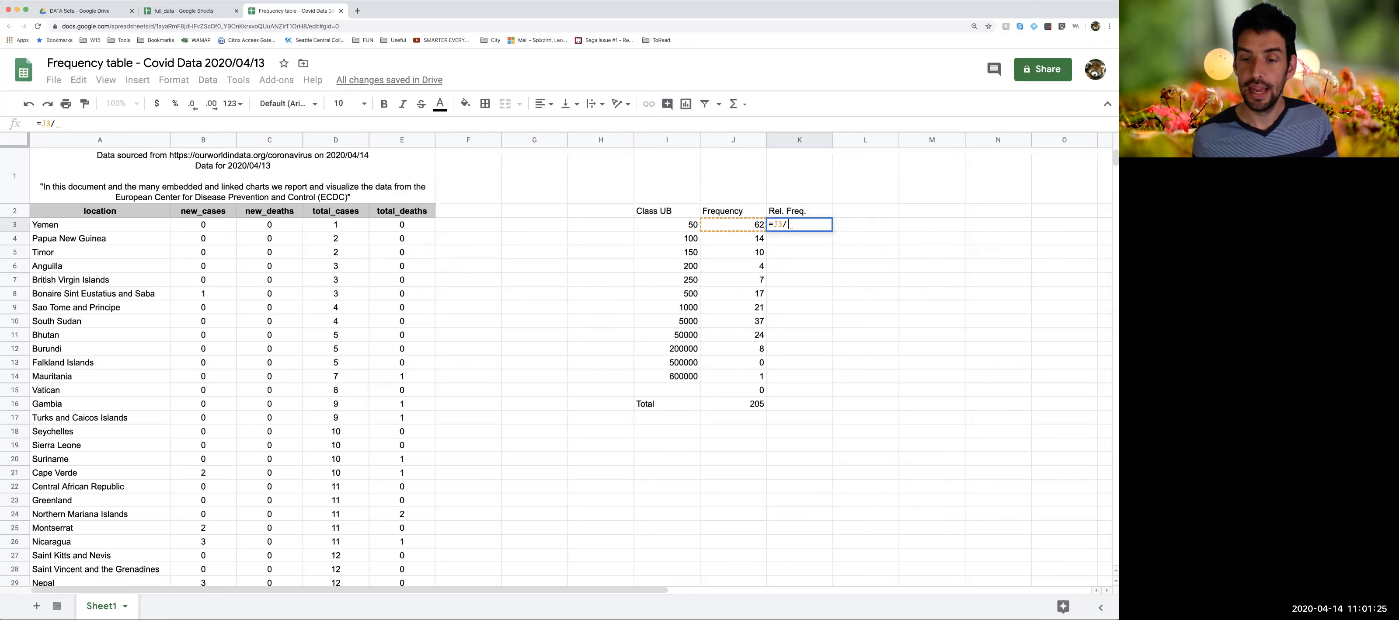
{"action": "type", "text": "205"}
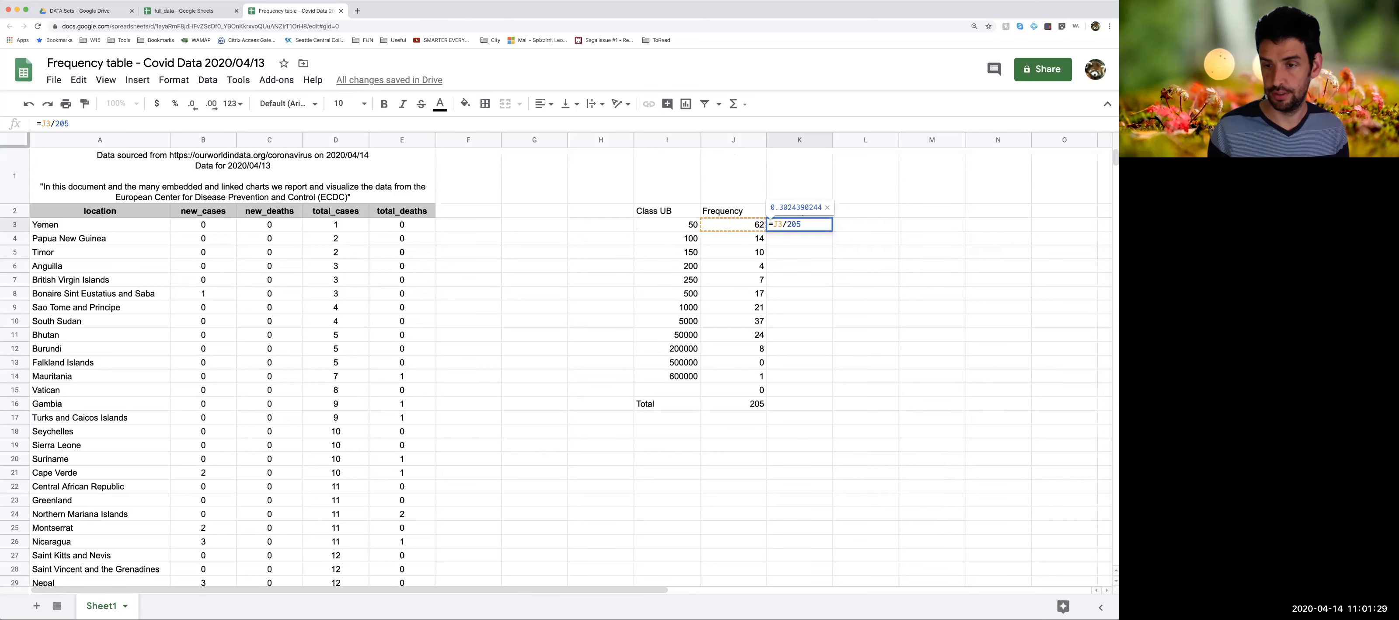
{"action": "key", "text": "Return"}
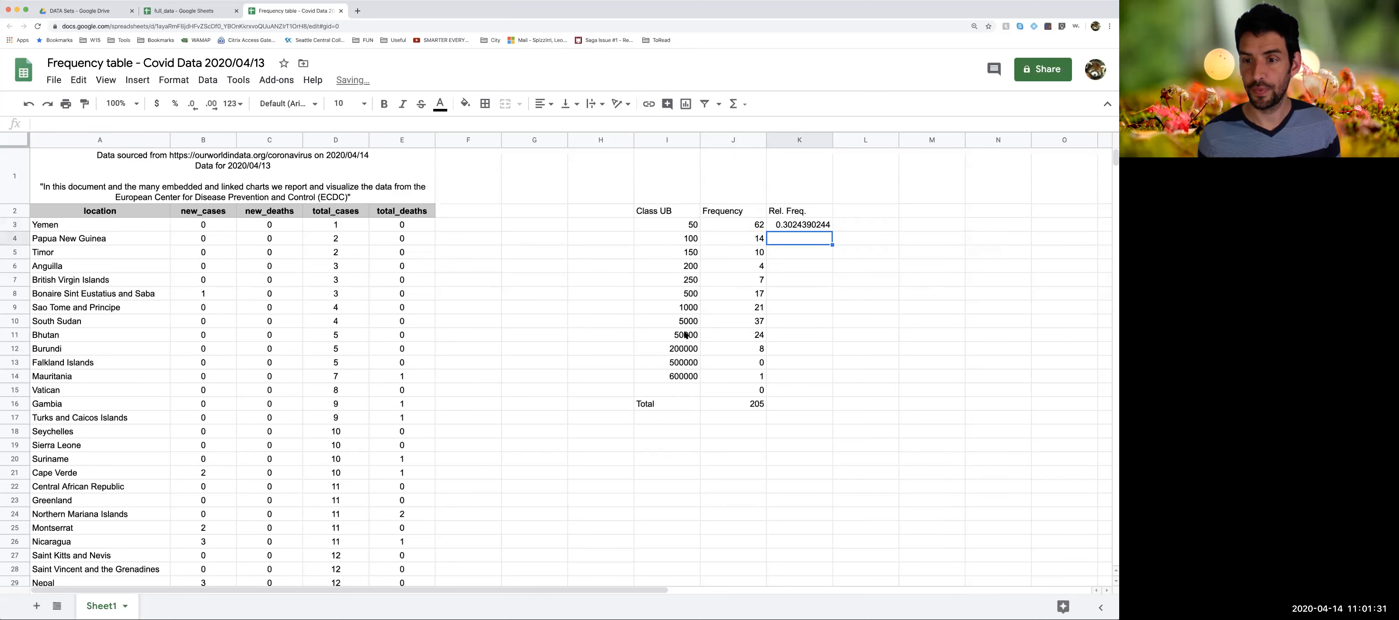
{"action": "left_click", "coordinate": [791, 224]}
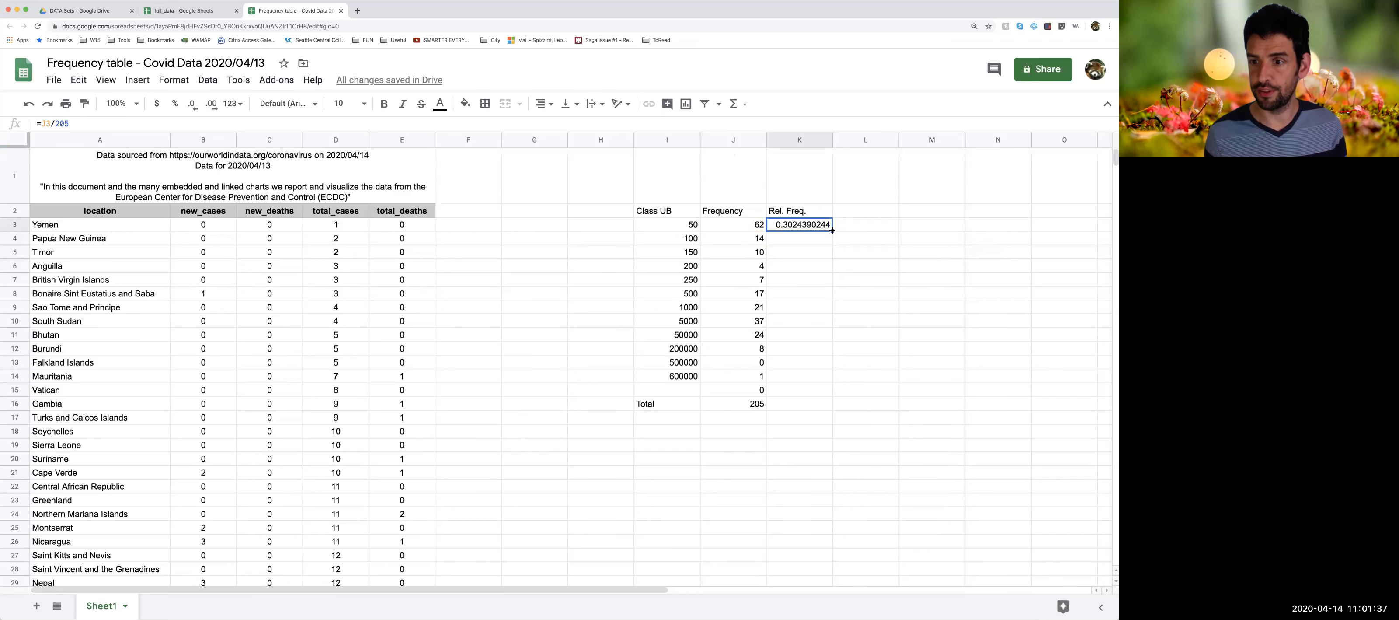
{"action": "left_click_drag", "start_coordinate": [832, 230], "coordinate": [836, 376]}
Check the formulas in the Rel. Freq. column from K3 to K12 against the frequencies they refer to
{"action": "left_click", "coordinate": [805, 243]}
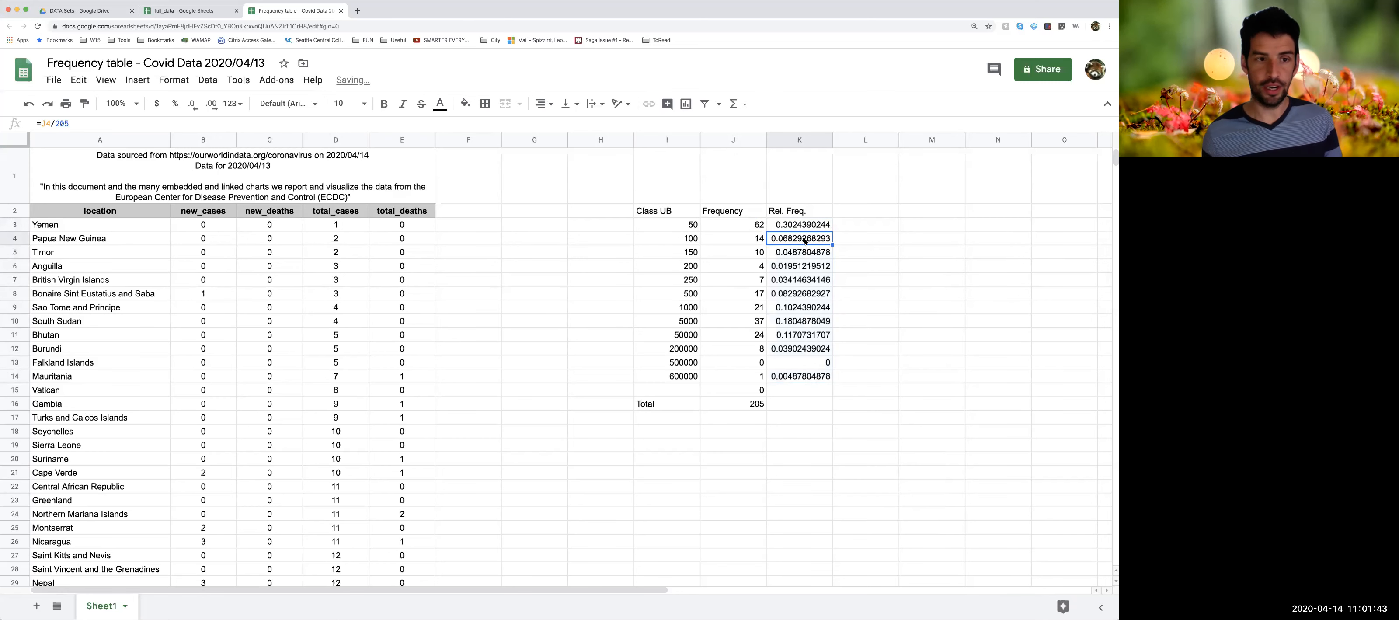
{"action": "left_click", "coordinate": [798, 254]}
{"action": "left_click", "coordinate": [799, 267]}
{"action": "left_click", "coordinate": [800, 282]}
{"action": "left_click", "coordinate": [801, 295]}
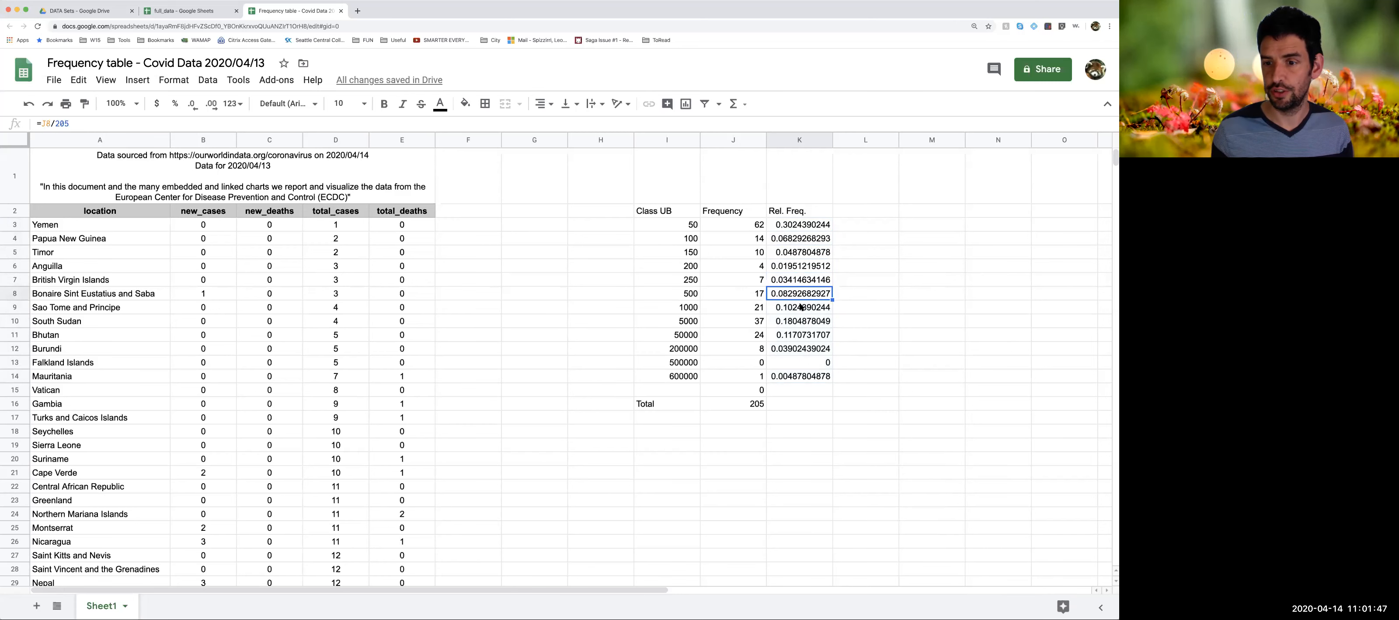
{"action": "left_click", "coordinate": [802, 308]}
{"action": "left_click", "coordinate": [789, 226]}
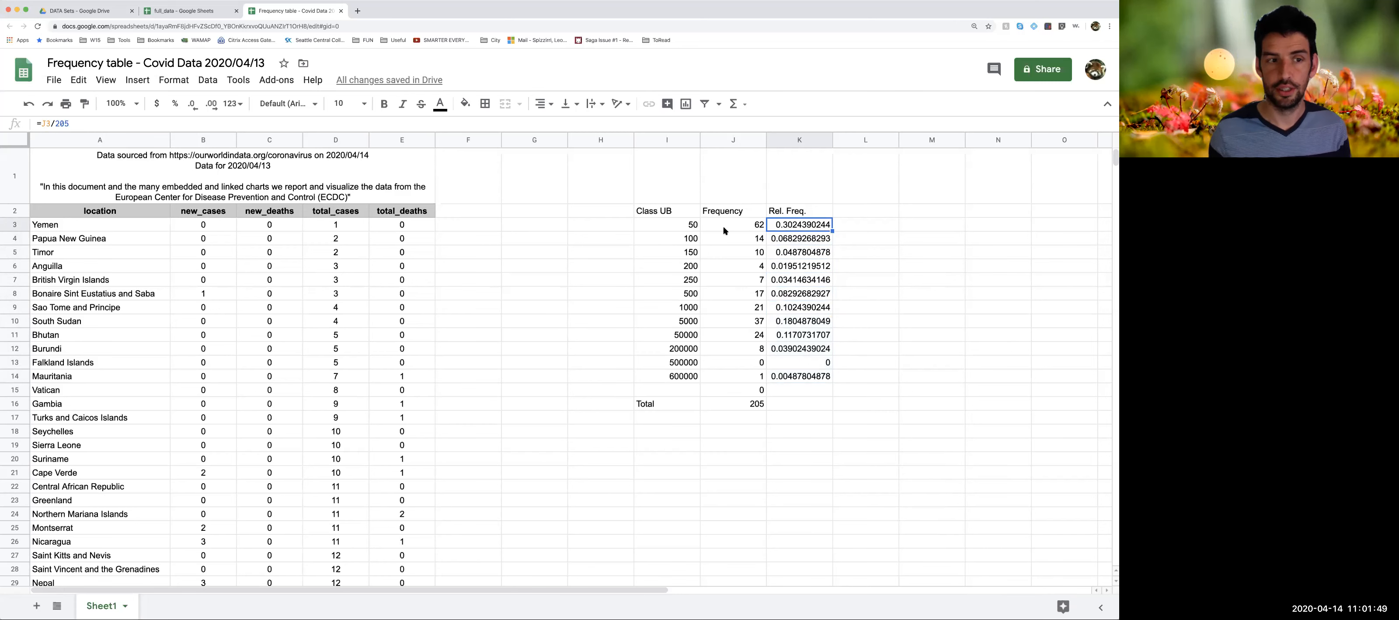
{"action": "left_click", "coordinate": [36, 124]}
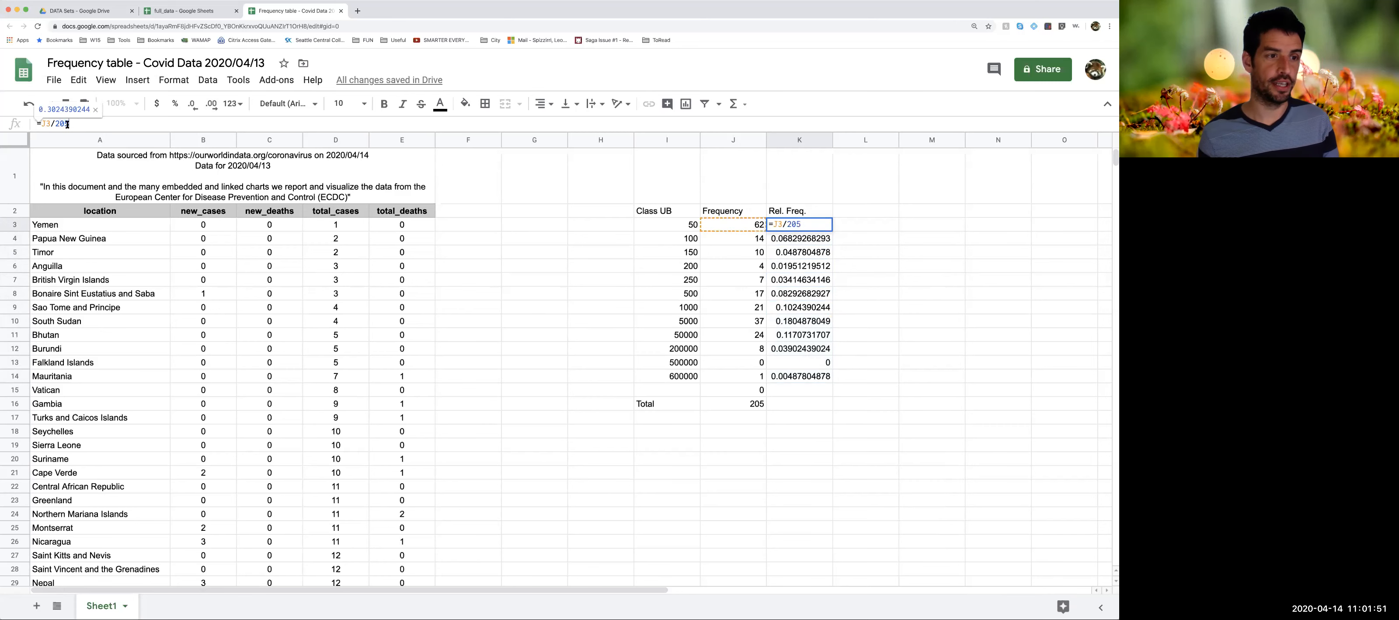
{"action": "left_click", "coordinate": [800, 241]}
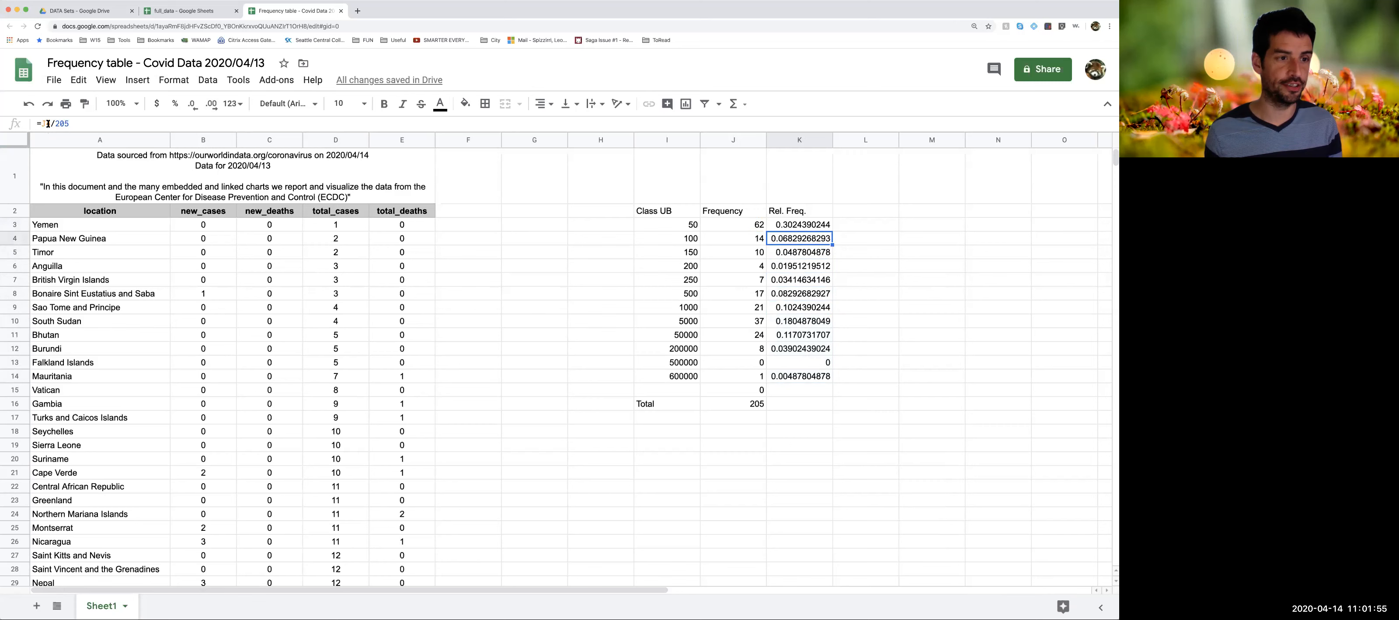
{"action": "left_click", "coordinate": [755, 241]}
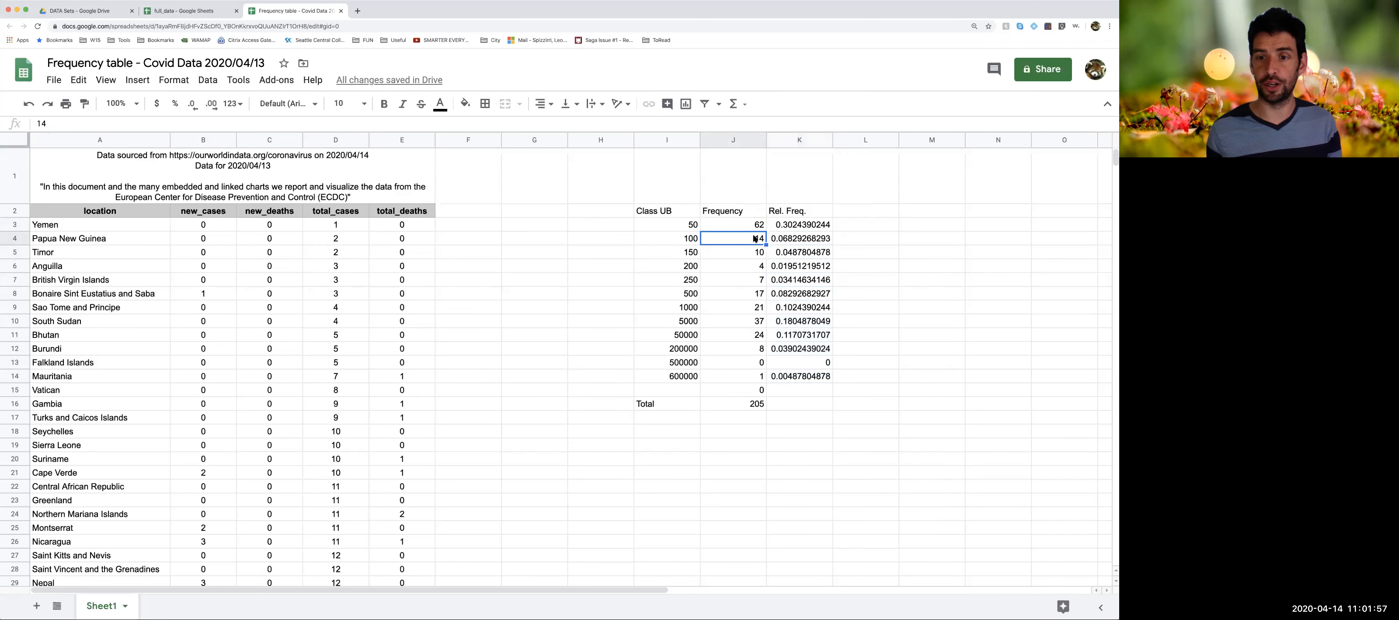
{"action": "left_click", "coordinate": [803, 252]}
{"action": "left_click", "coordinate": [803, 279]}
{"action": "left_click", "coordinate": [803, 307]}
{"action": "left_click", "coordinate": [798, 335]}
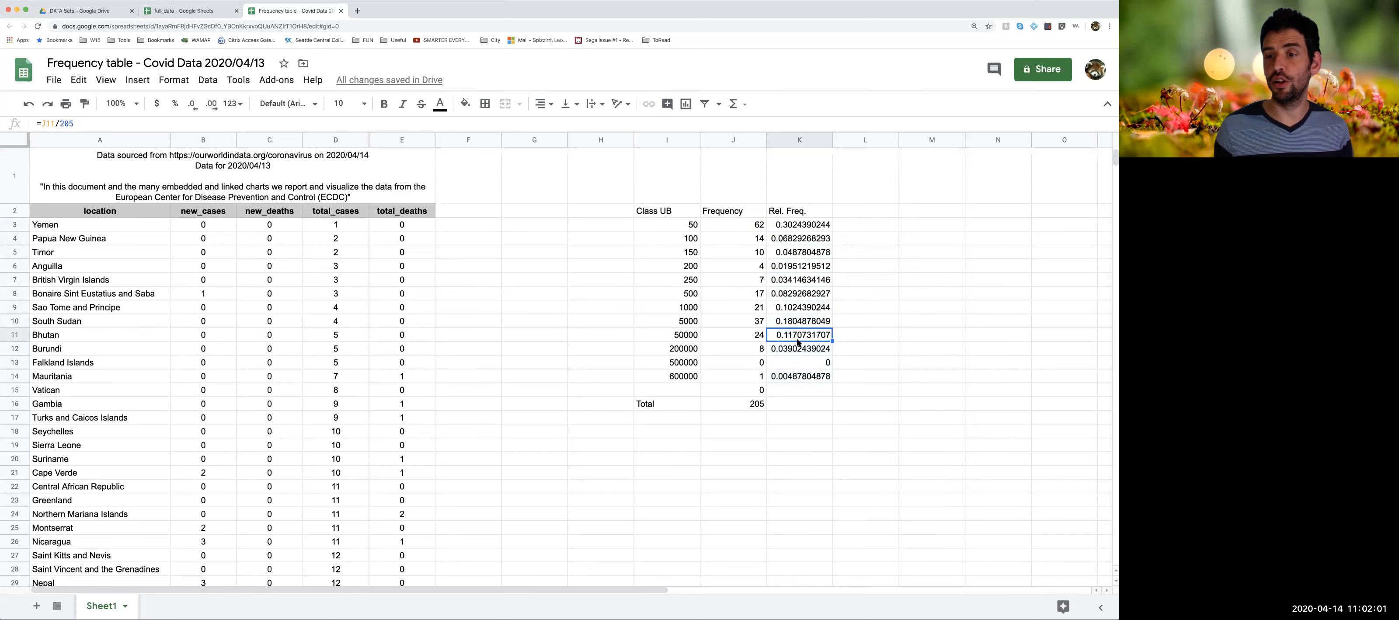
{"action": "left_click", "coordinate": [797, 352]}
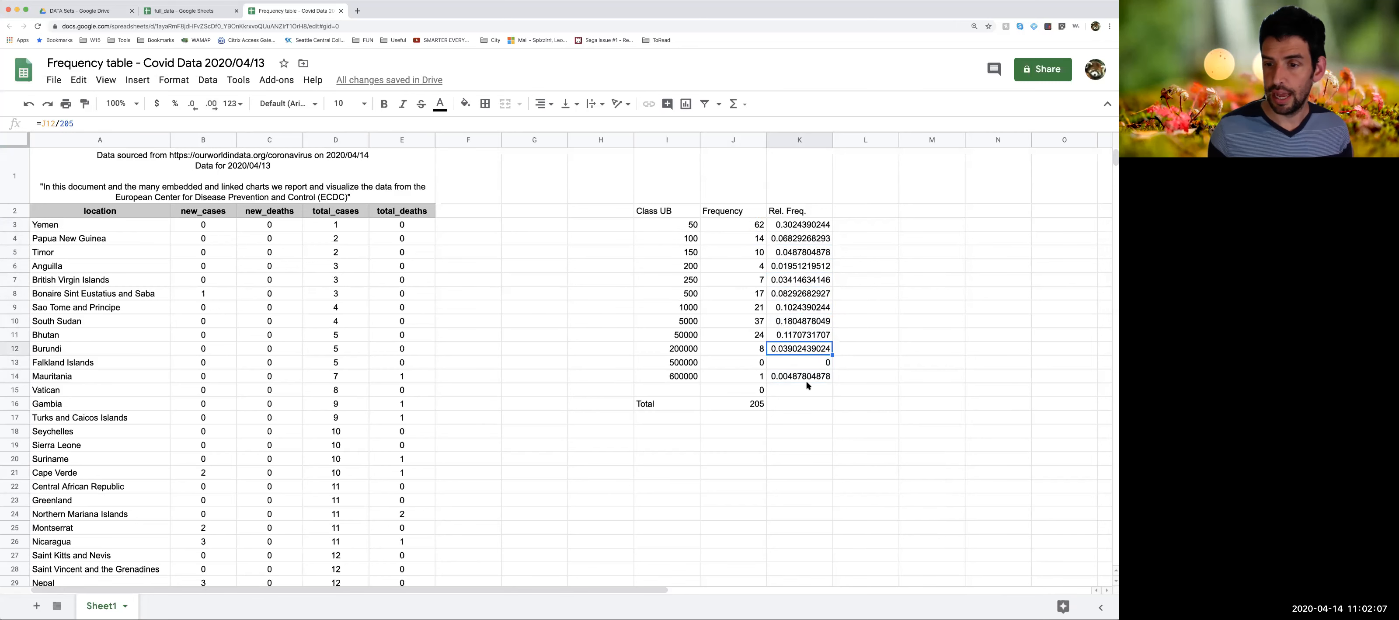
Enter the heading "C.Rel. Freq." in cell L2 beside the Rel. Freq. heading
{"action": "left_click", "coordinate": [845, 212]}
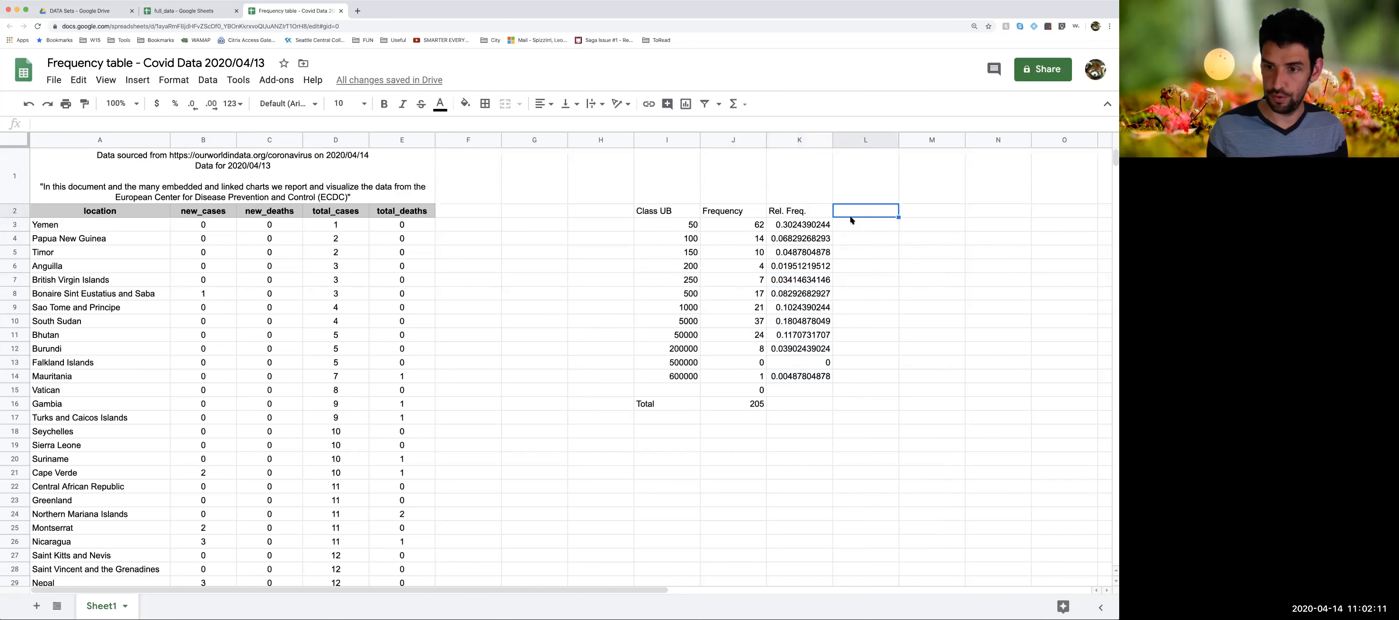
{"action": "type", "text": "C"}
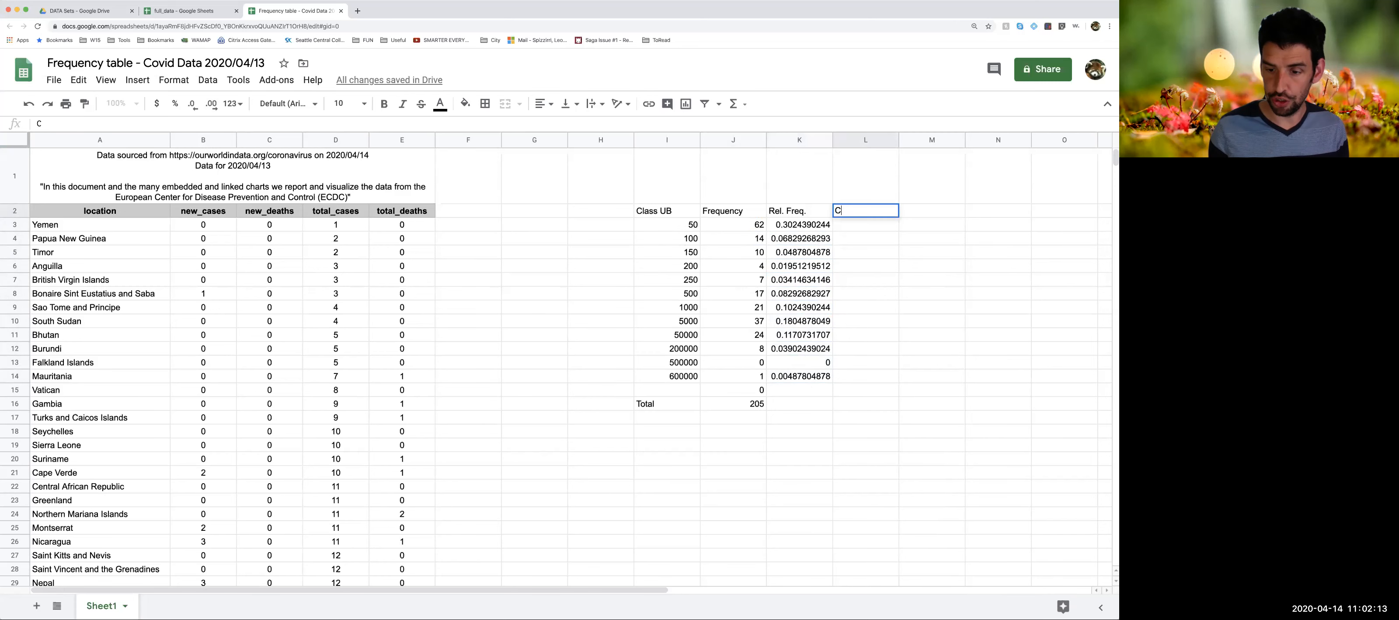
{"action": "type", "text": ".Rel."}
{"action": "key", "text": "BackSpace"}
{"action": "key", "text": "BackSpace"}
{"action": "key", "text": "BackSpace"}
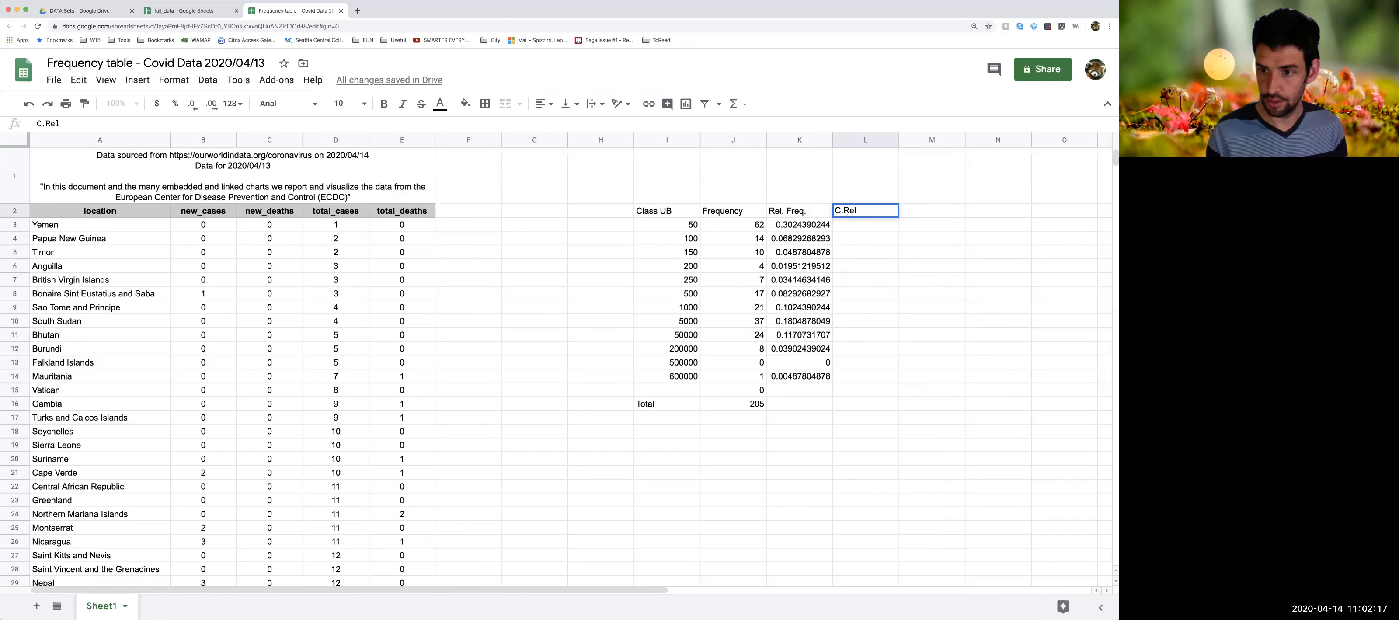
{"action": "type", "text": "el. Fre"}
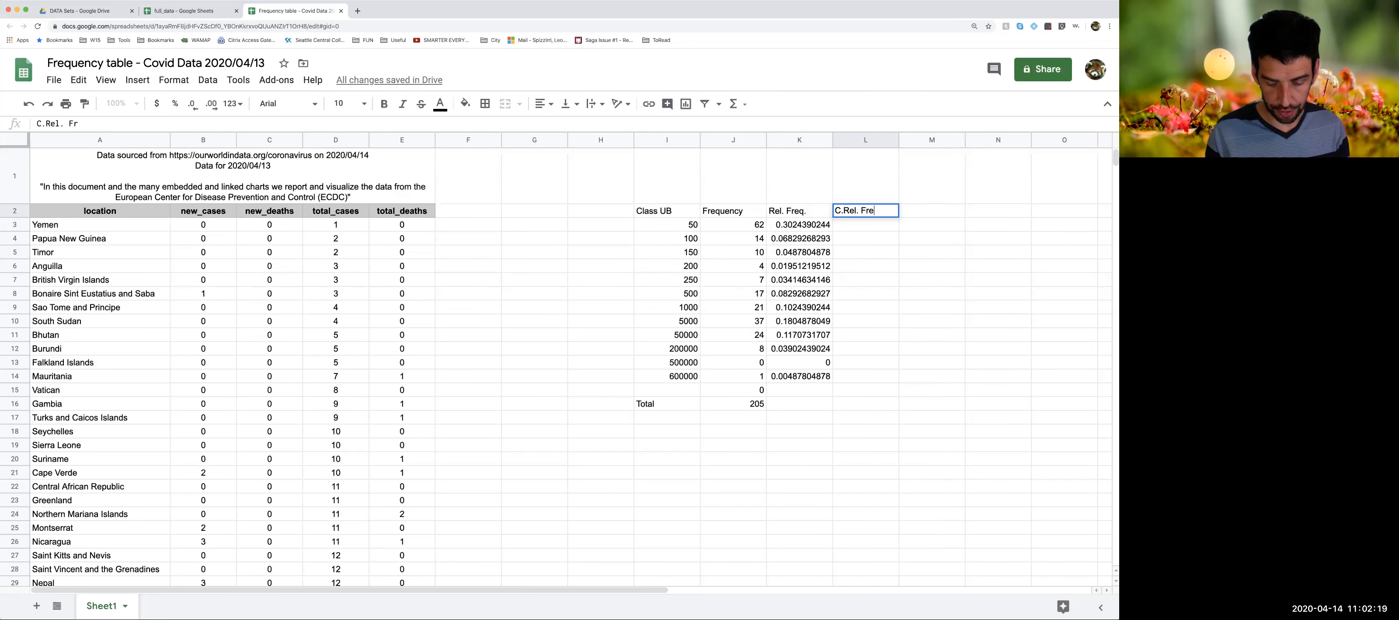
{"action": "type", "text": "q."}
{"action": "key", "text": "Return"}
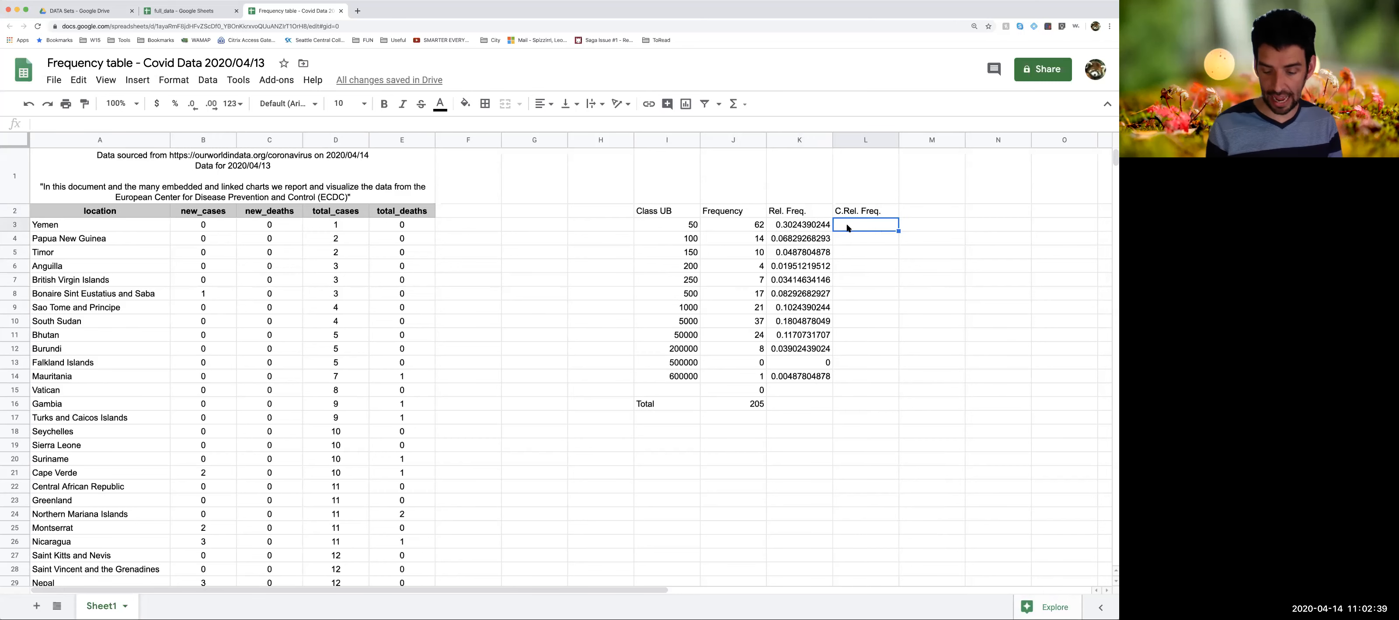
Set the first cumulative relative frequency in L3 with the formula =K3
{"action": "type", "text": "="}
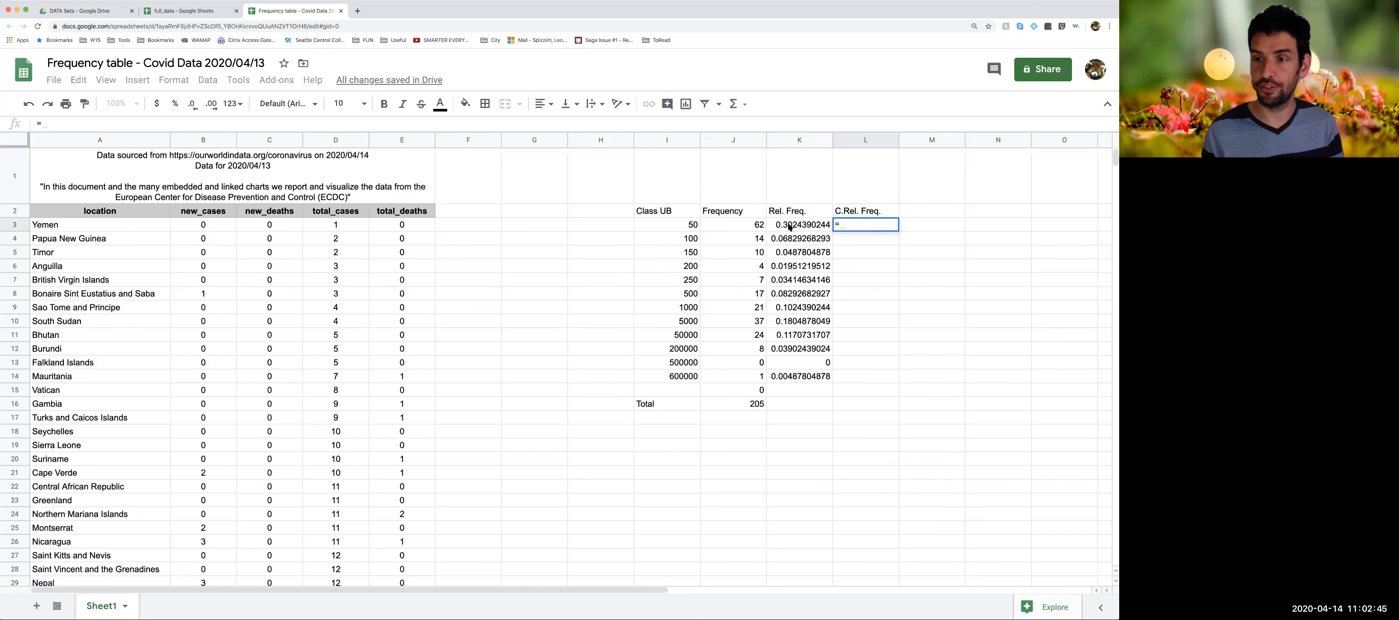
{"action": "type", "text": "k3"}
{"action": "key", "text": "Return"}
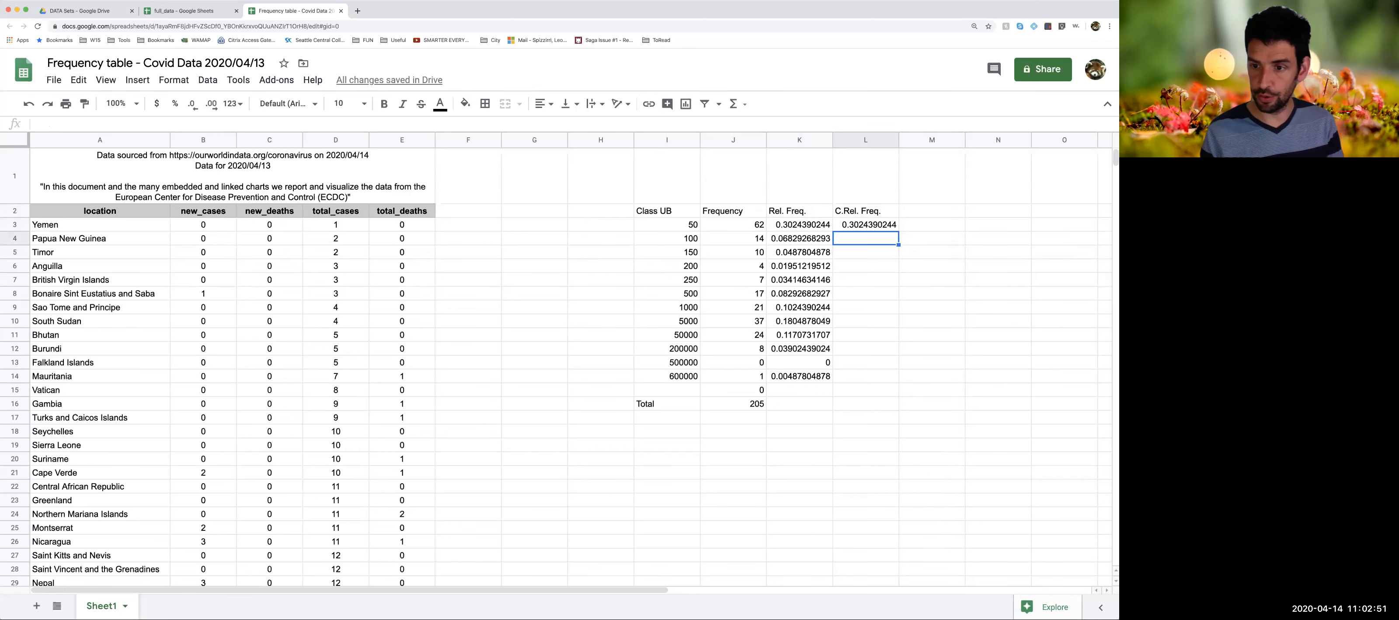
Calculate the second cumulative relative frequency in L4 with the formula =K4+L3
{"action": "type", "text": "="}
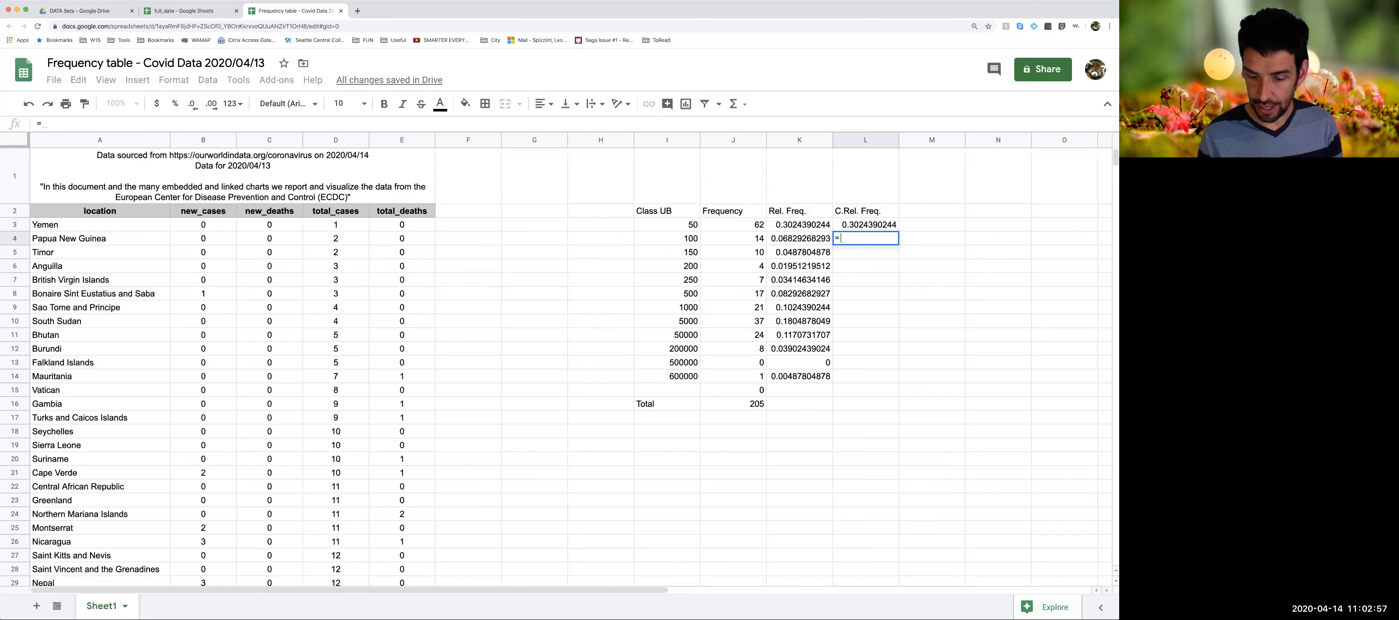
{"action": "type", "text": "k4+"}
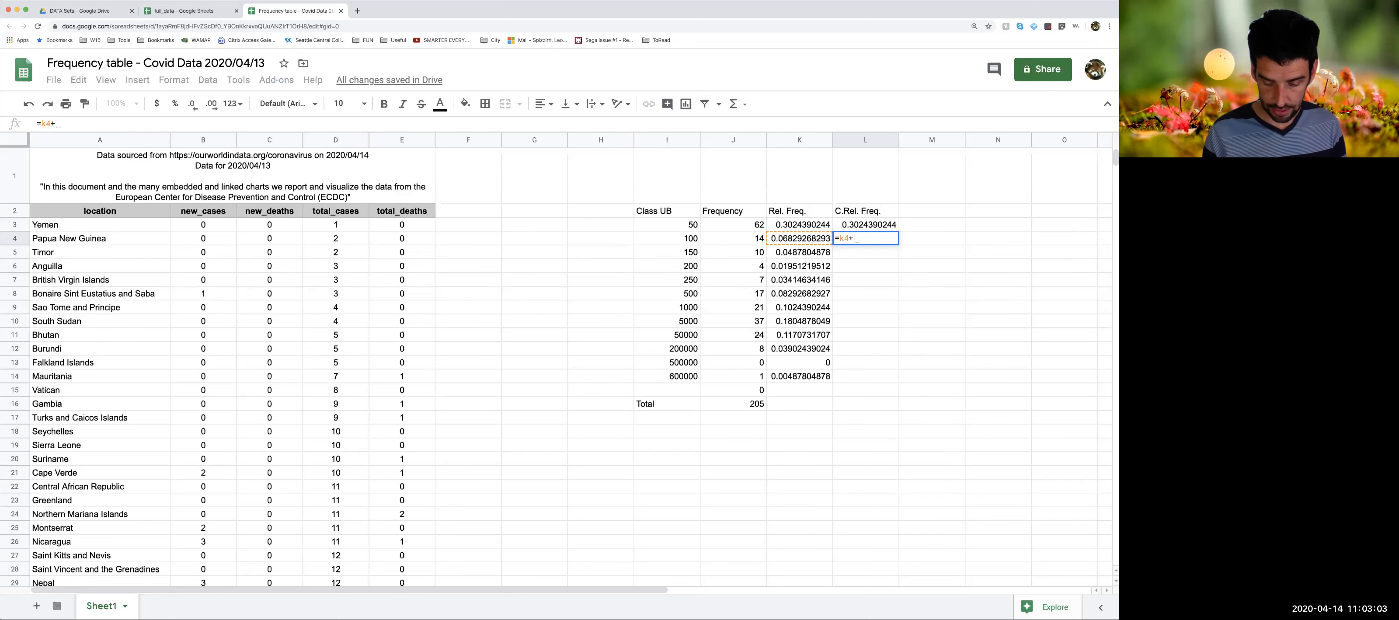
{"action": "type", "text": "l3"}
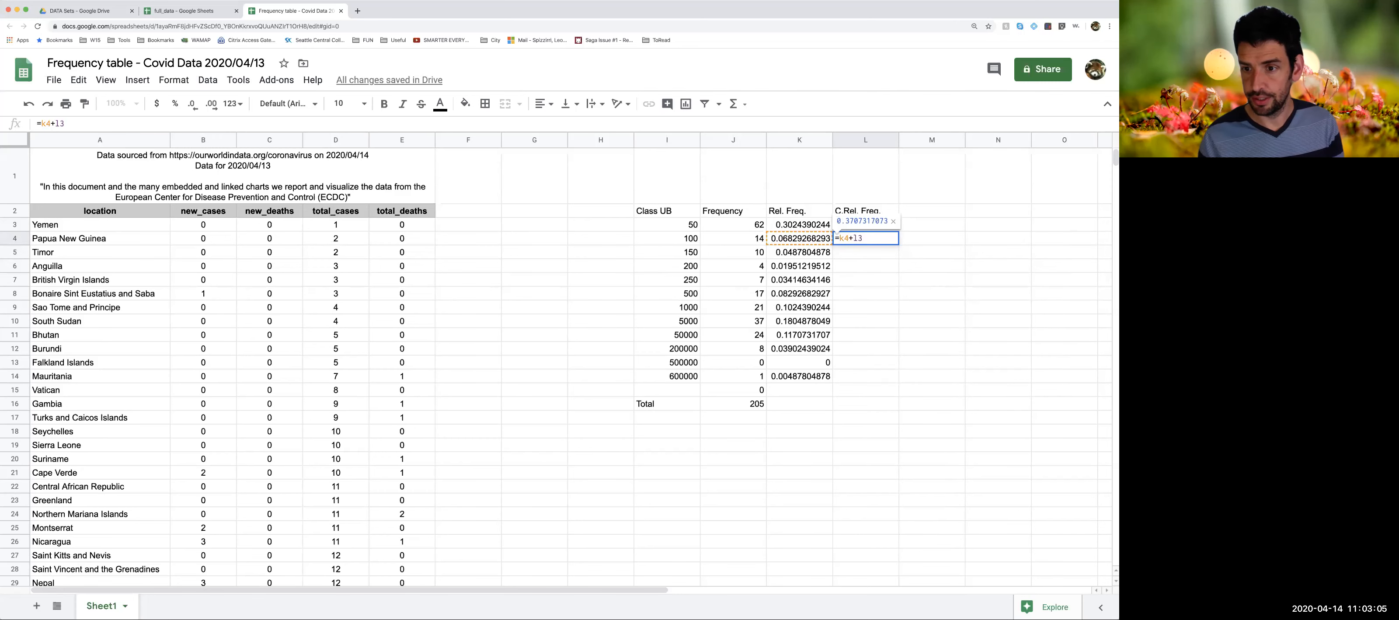
{"action": "key", "text": "Return"}
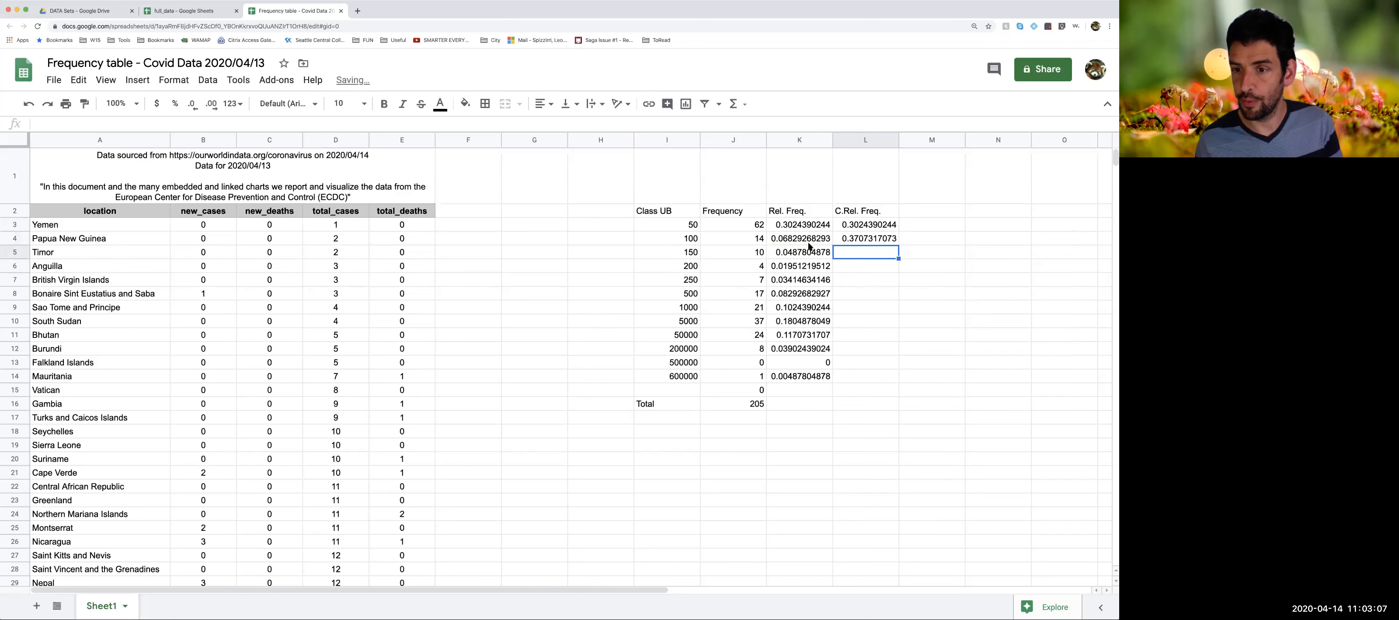
Examine the relative frequency in K4 and the cumulative value in L3 that the formula in L4 adds together
{"action": "left_click", "coordinate": [812, 238]}
{"action": "left_click", "coordinate": [809, 229]}
{"action": "left_click", "coordinate": [807, 240]}
{"action": "left_click", "coordinate": [859, 230]}
{"action": "left_click", "coordinate": [814, 240]}
{"action": "left_click", "coordinate": [849, 228]}
{"action": "left_click", "coordinate": [812, 239]}
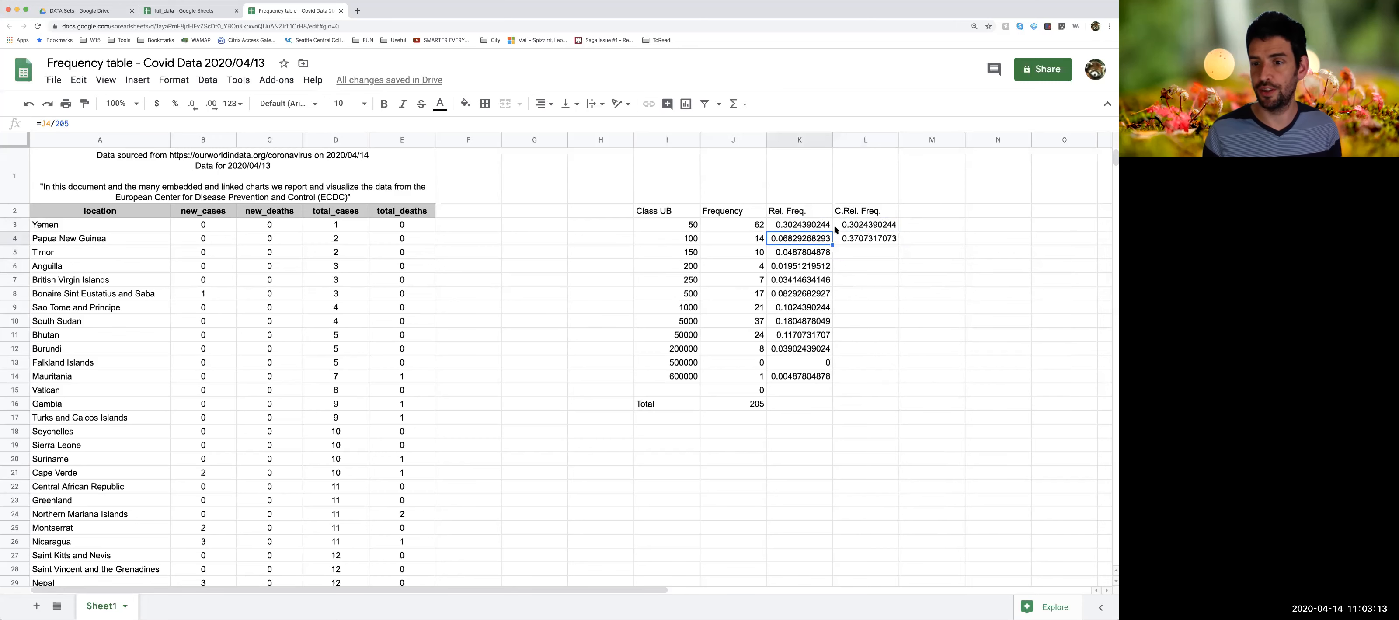
{"action": "left_click", "coordinate": [847, 228]}
{"action": "left_click", "coordinate": [812, 239]}
{"action": "left_click", "coordinate": [861, 226]}
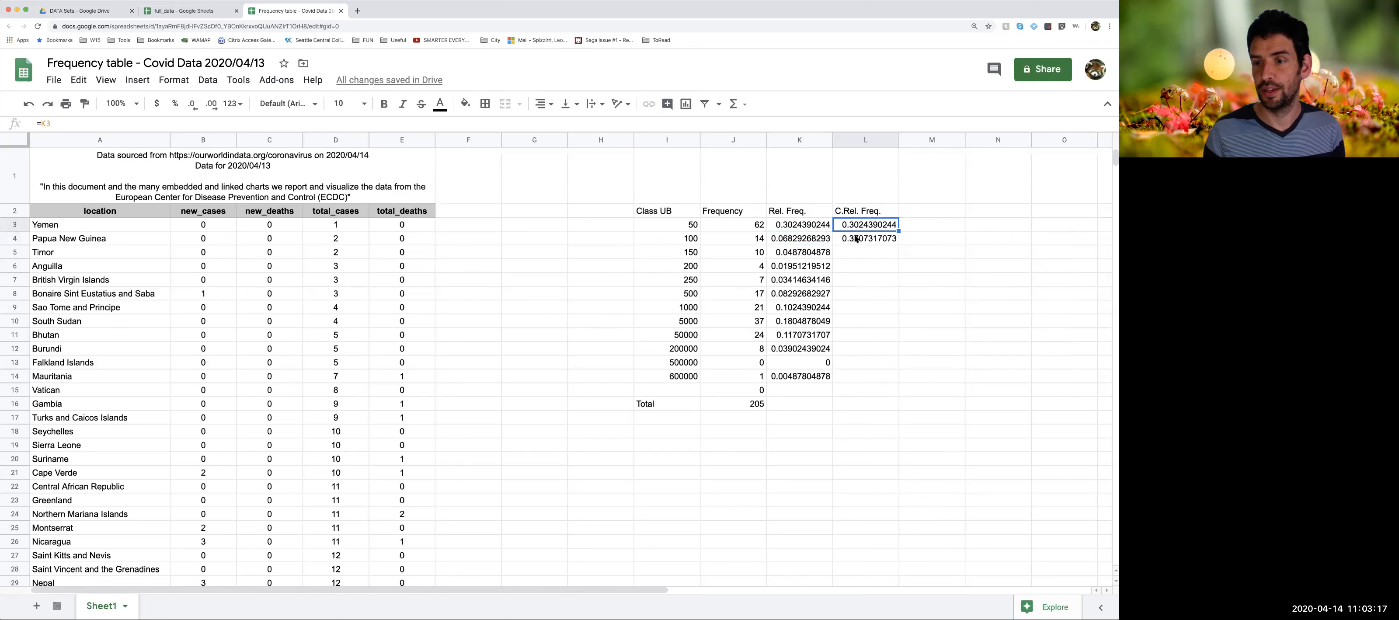
Copy the cumulative relative frequency formula from L4 into L5
{"action": "left_click", "coordinate": [859, 241]}
{"action": "key", "text": "super+c"}
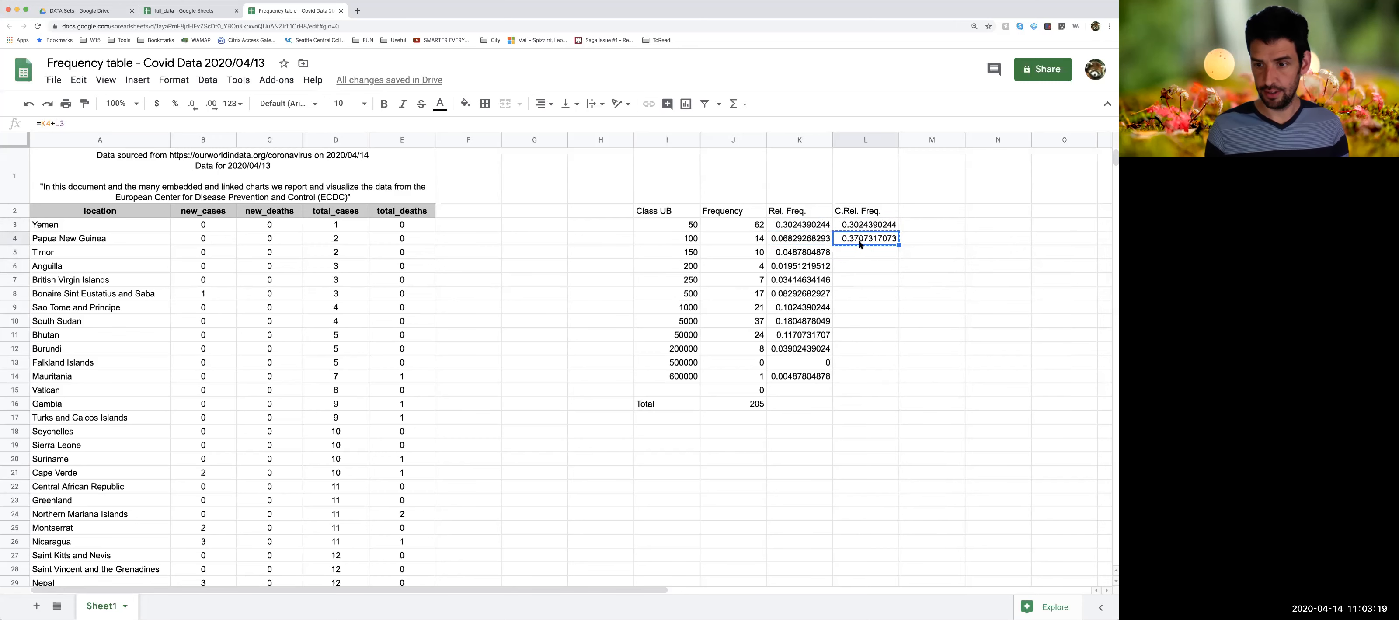
{"action": "left_click", "coordinate": [850, 256]}
{"action": "key", "text": "super+v"}
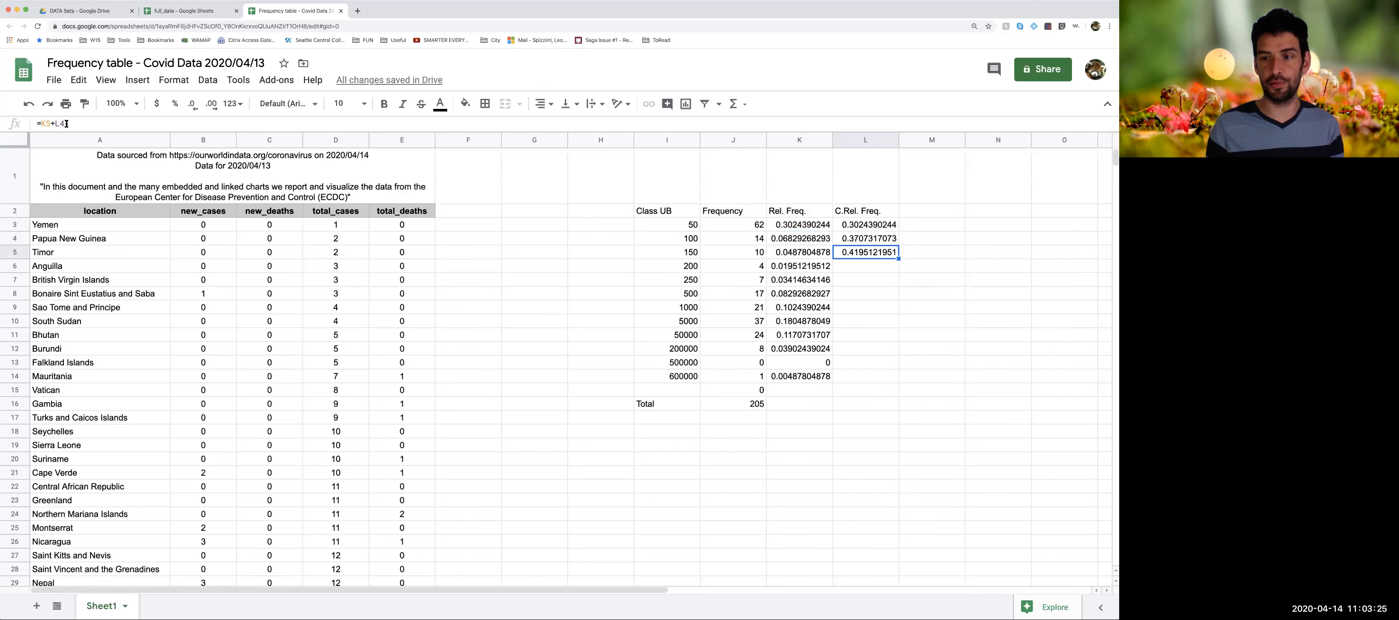
Check the formula in L5 against K5 and L4, and against the sum of the relative frequencies K3 to K5
{"action": "left_click", "coordinate": [796, 253]}
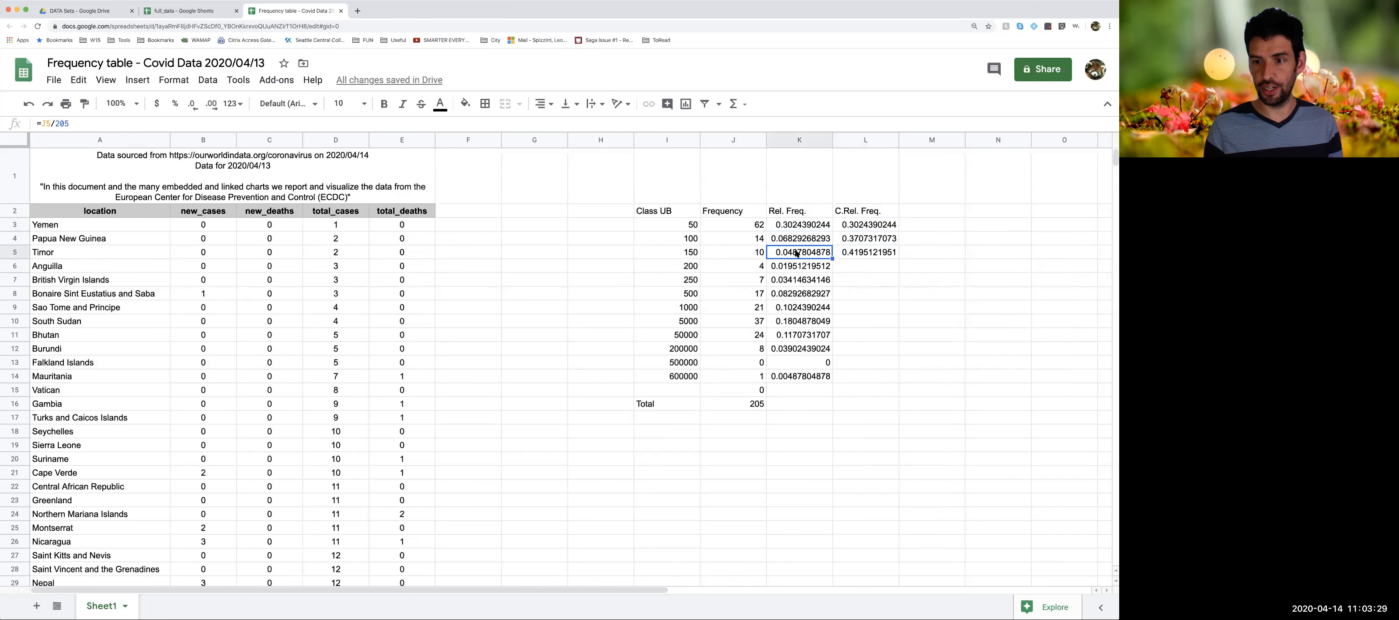
{"action": "left_click", "coordinate": [861, 241]}
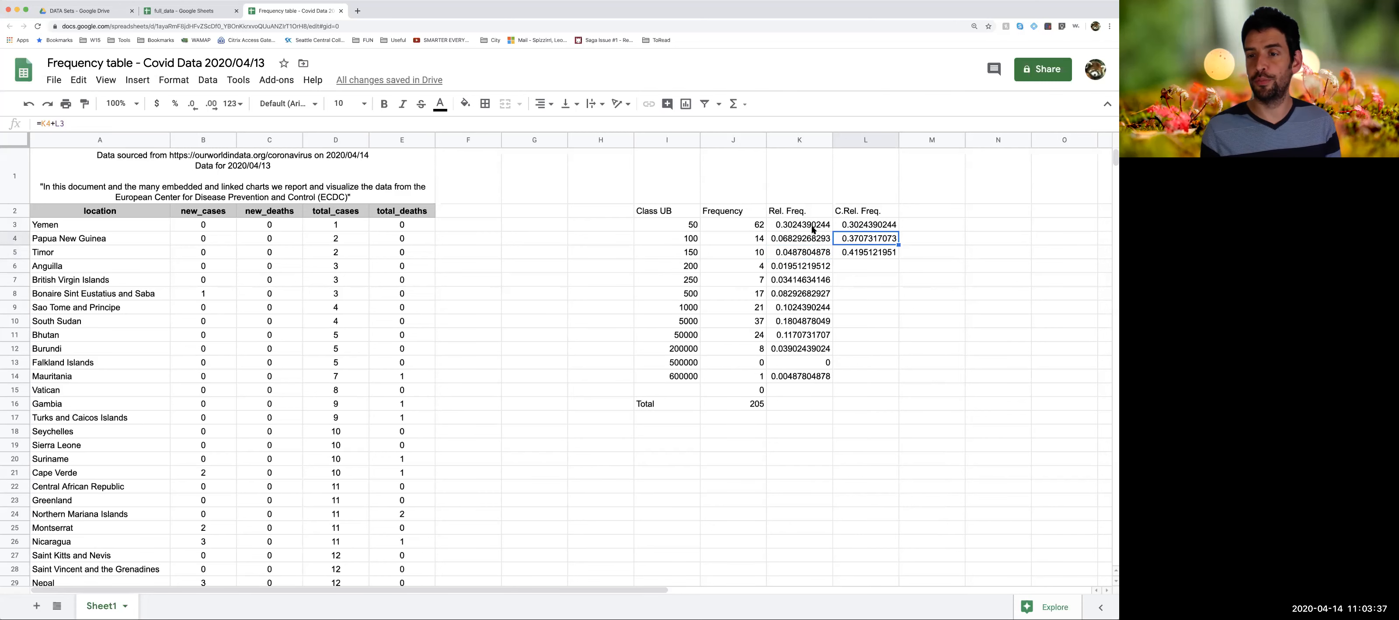
{"action": "left_click", "coordinate": [813, 254]}
{"action": "left_click", "coordinate": [859, 240]}
{"action": "left_click", "coordinate": [813, 254]}
{"action": "left_click", "coordinate": [814, 228], "text": "shift"}
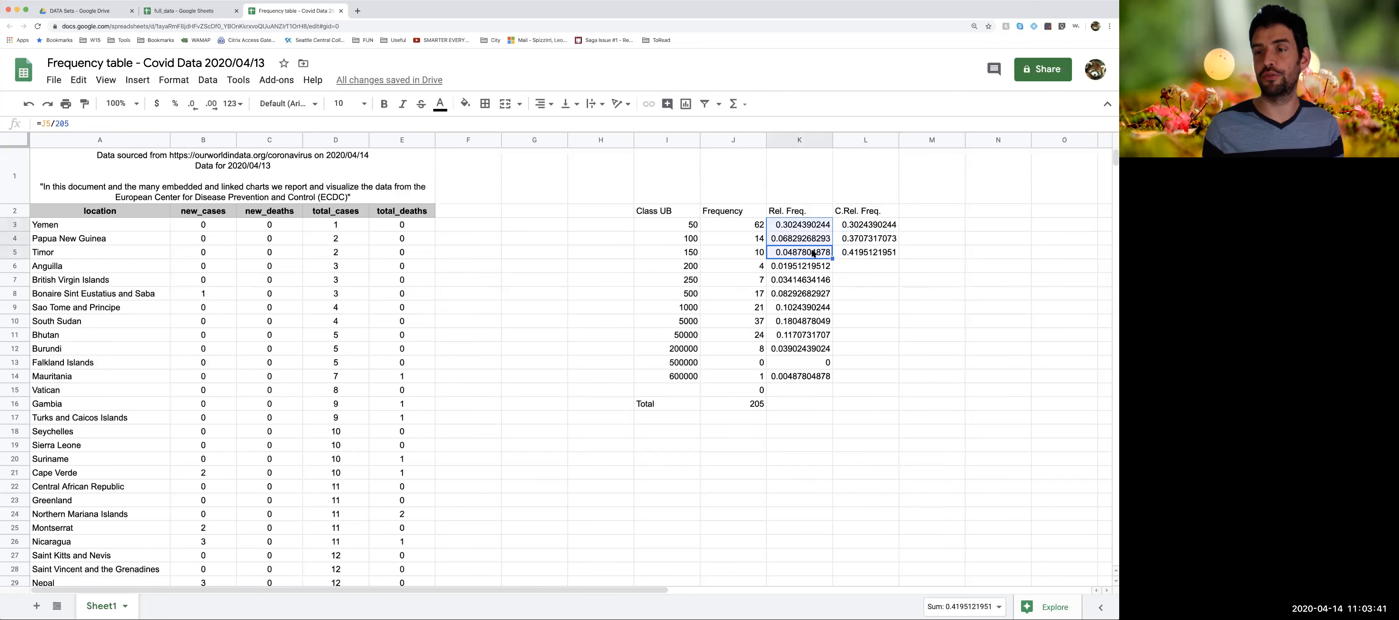
Copy the cumulative formula from L5 into L6 and fill it down through L14
{"action": "left_click", "coordinate": [866, 254]}
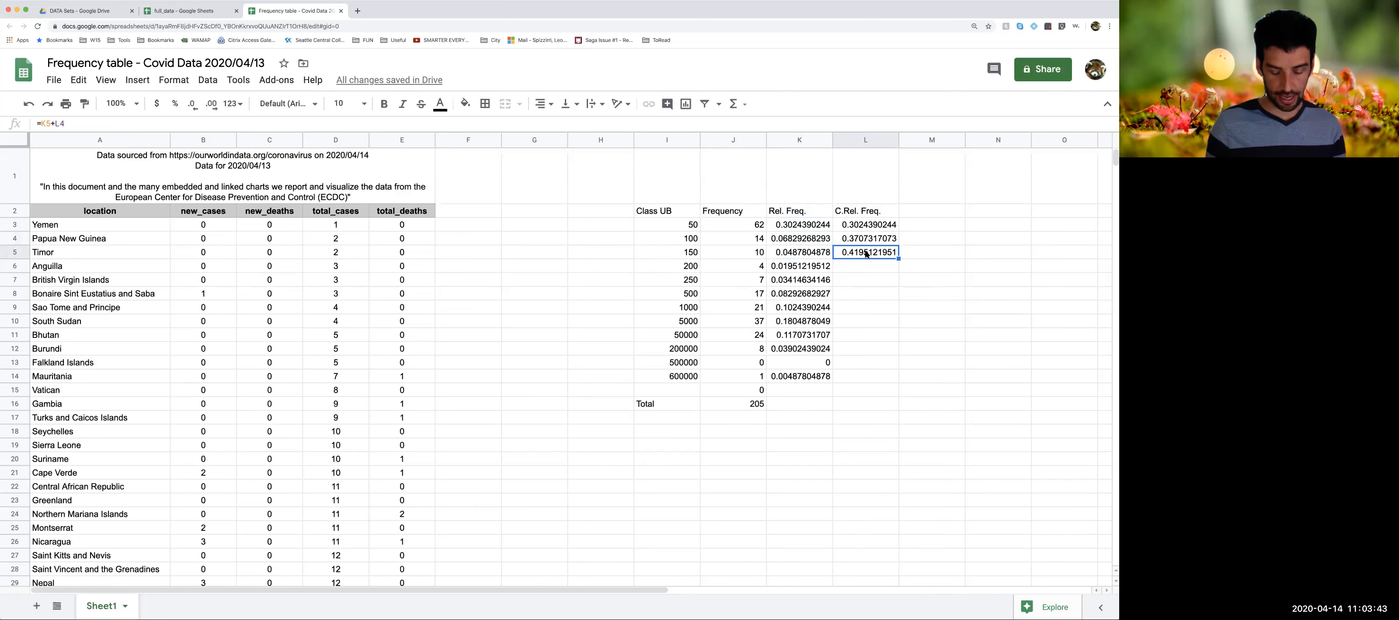
{"action": "key", "text": "super+c"}
{"action": "key", "text": "Down"}
{"action": "key", "text": "super+v"}
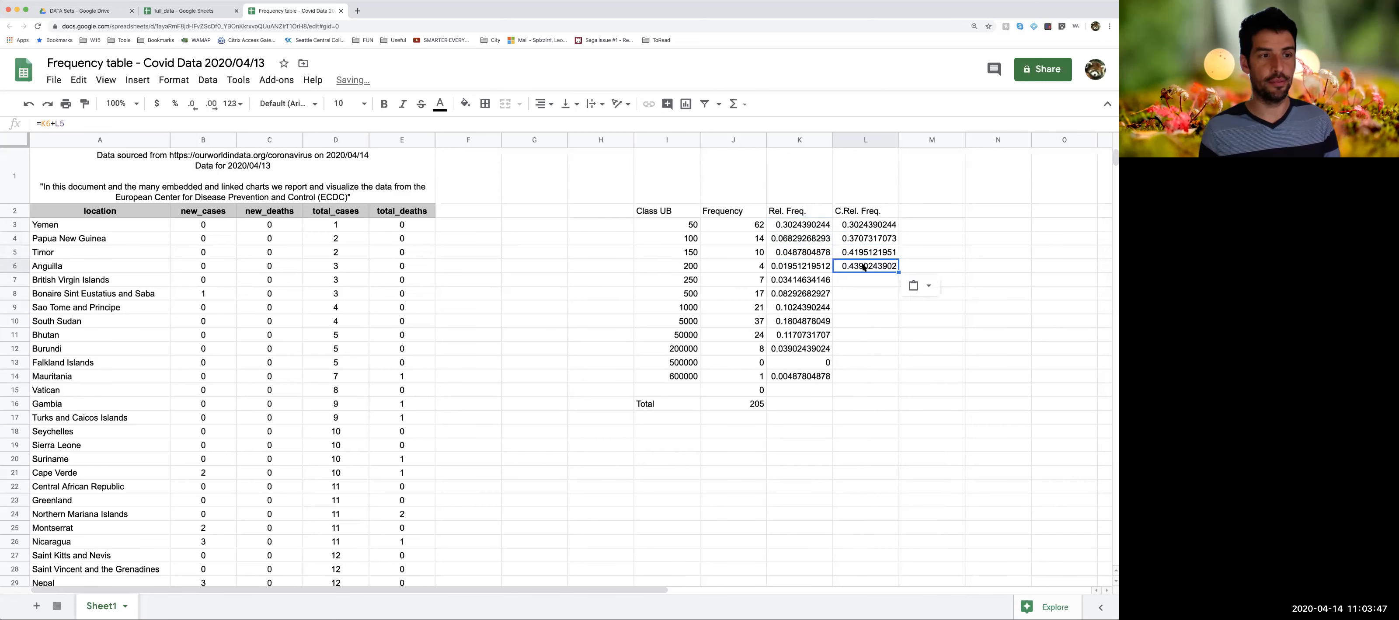
{"action": "left_click_drag", "start_coordinate": [897, 307], "coordinate": [897, 351]}
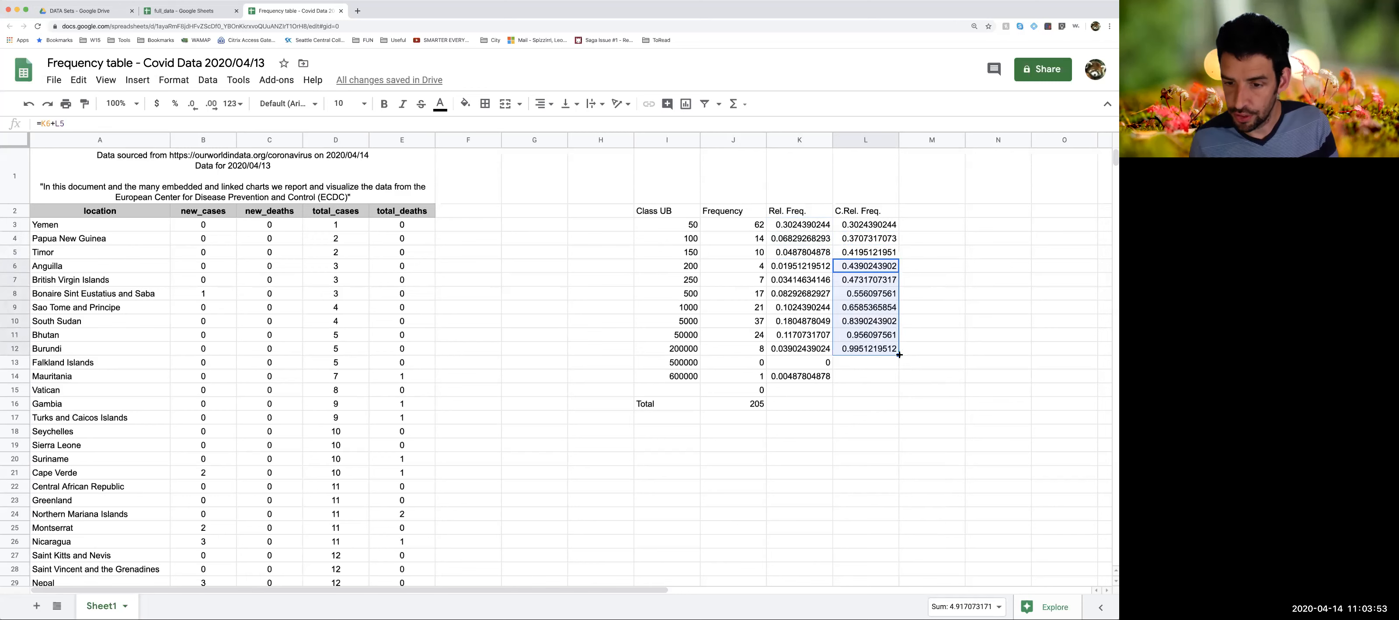
{"action": "left_click_drag", "start_coordinate": [898, 354], "coordinate": [897, 378]}
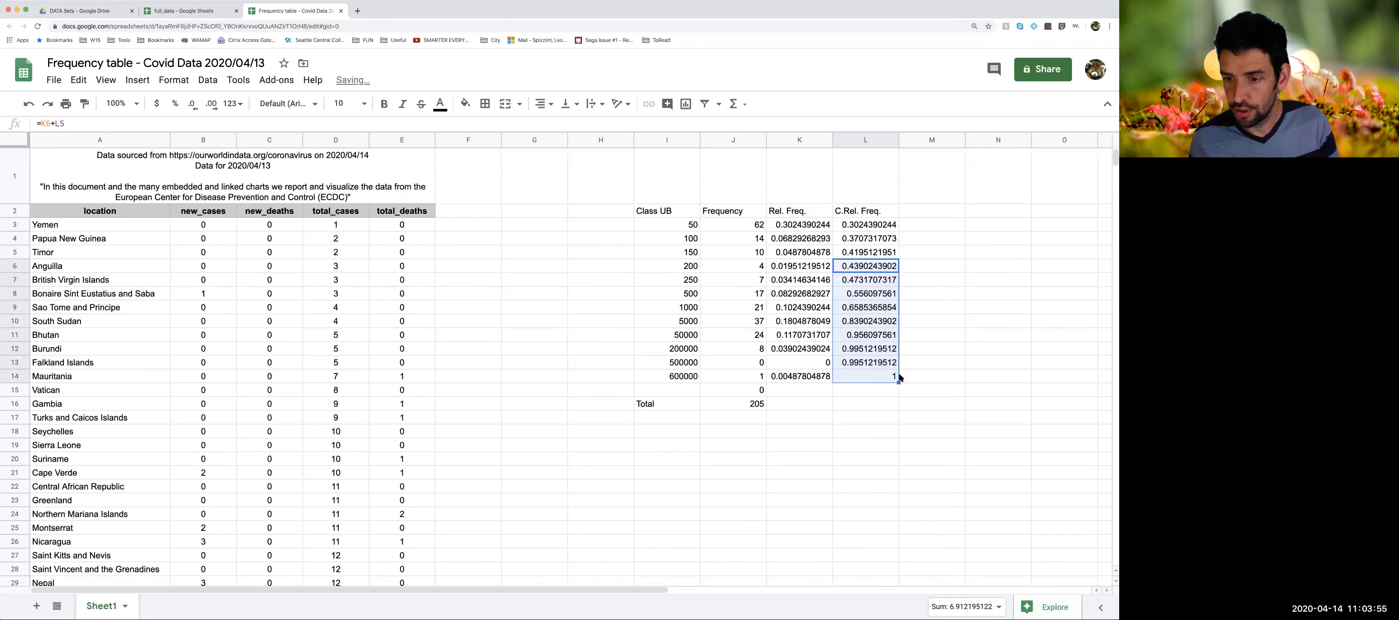
{"action": "left_click", "coordinate": [915, 369]}
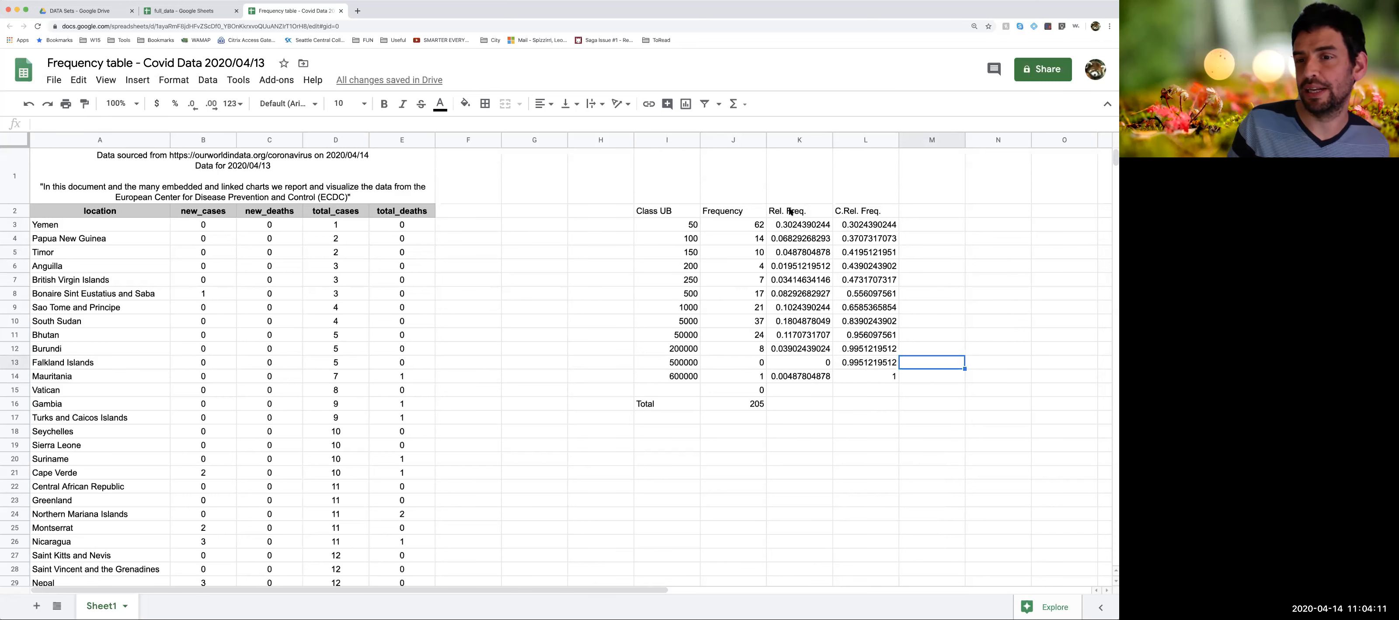
Format the frequency table headings in I2:L2 as bold and centered with a light grey fill
{"action": "left_click_drag", "start_coordinate": [656, 212], "coordinate": [867, 211]}
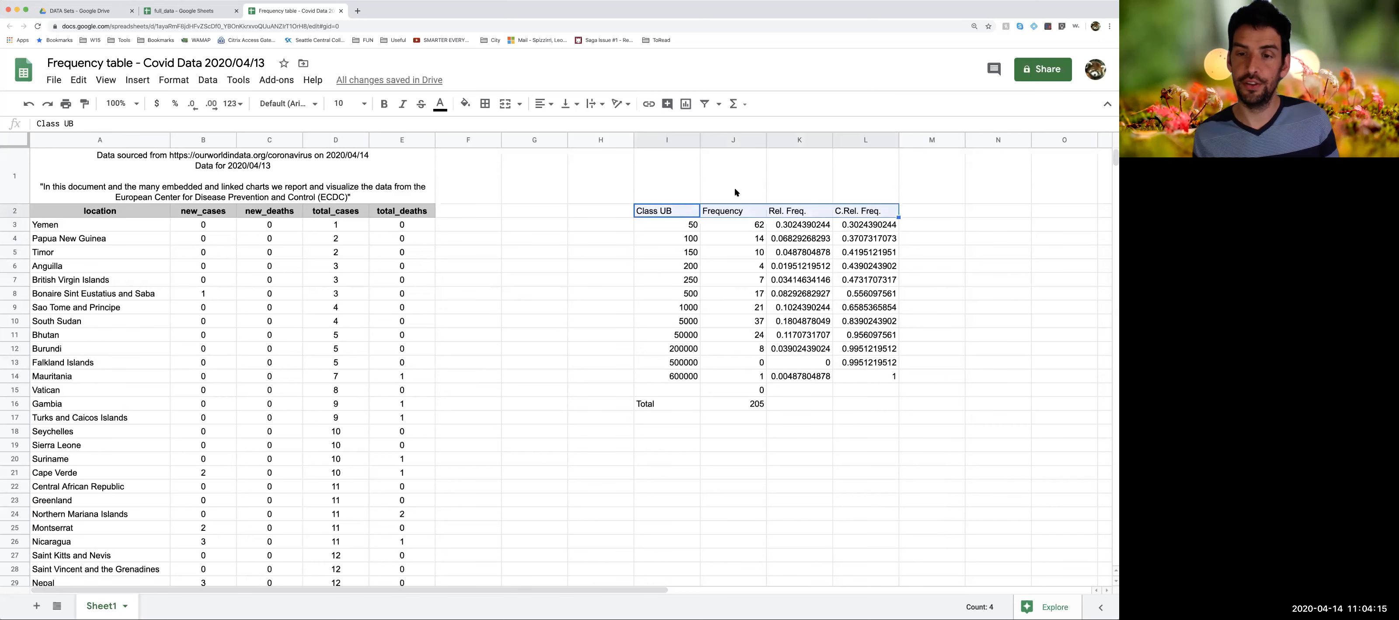
{"action": "left_click", "coordinate": [383, 104]}
{"action": "left_click", "coordinate": [548, 106]}
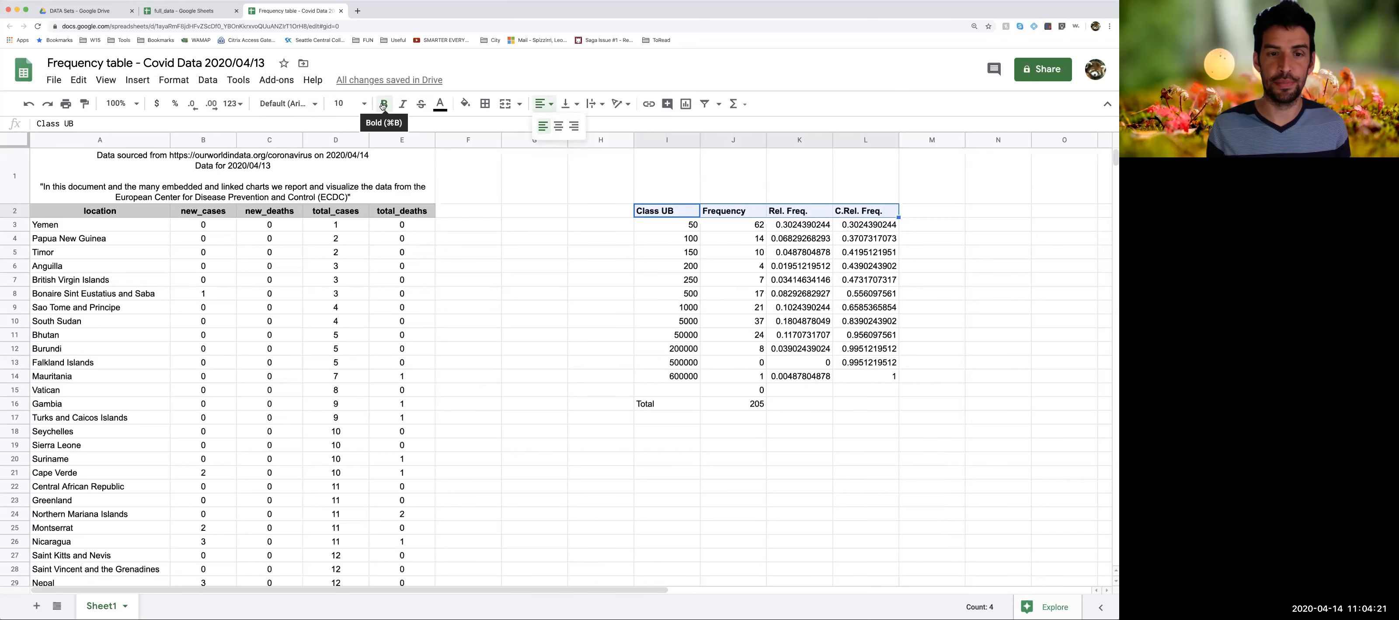
{"action": "left_click", "coordinate": [558, 126]}
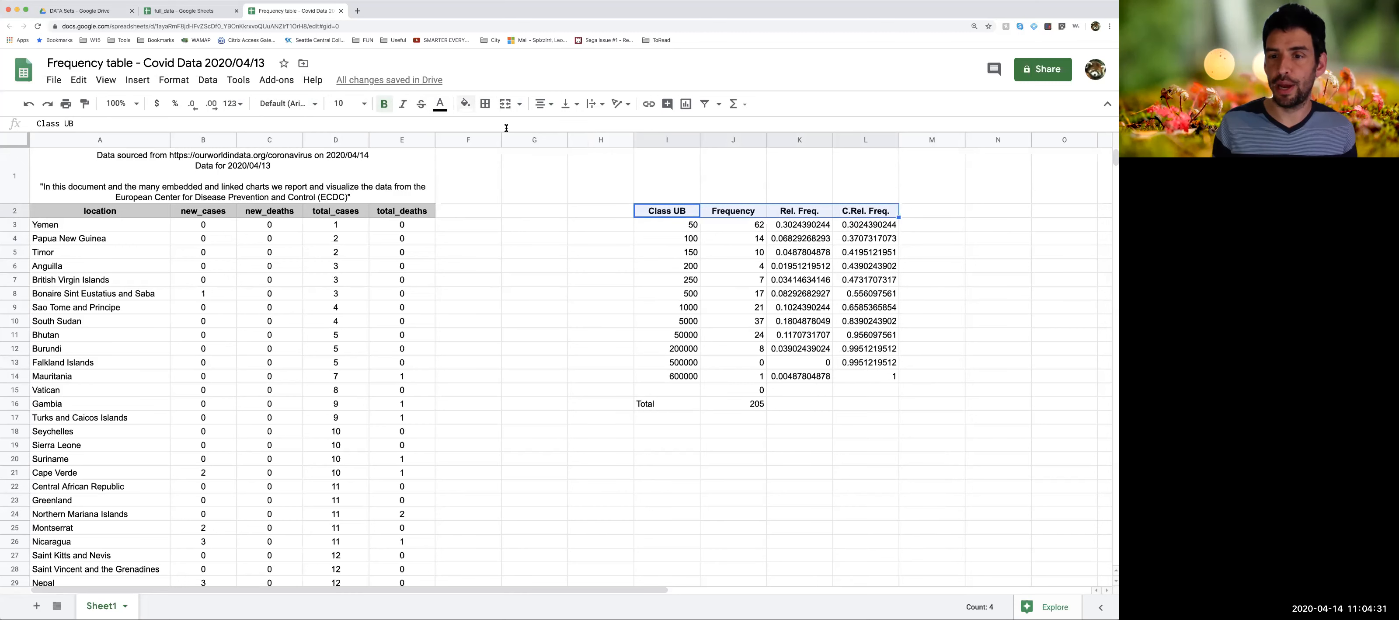
{"action": "left_click", "coordinate": [466, 104]}
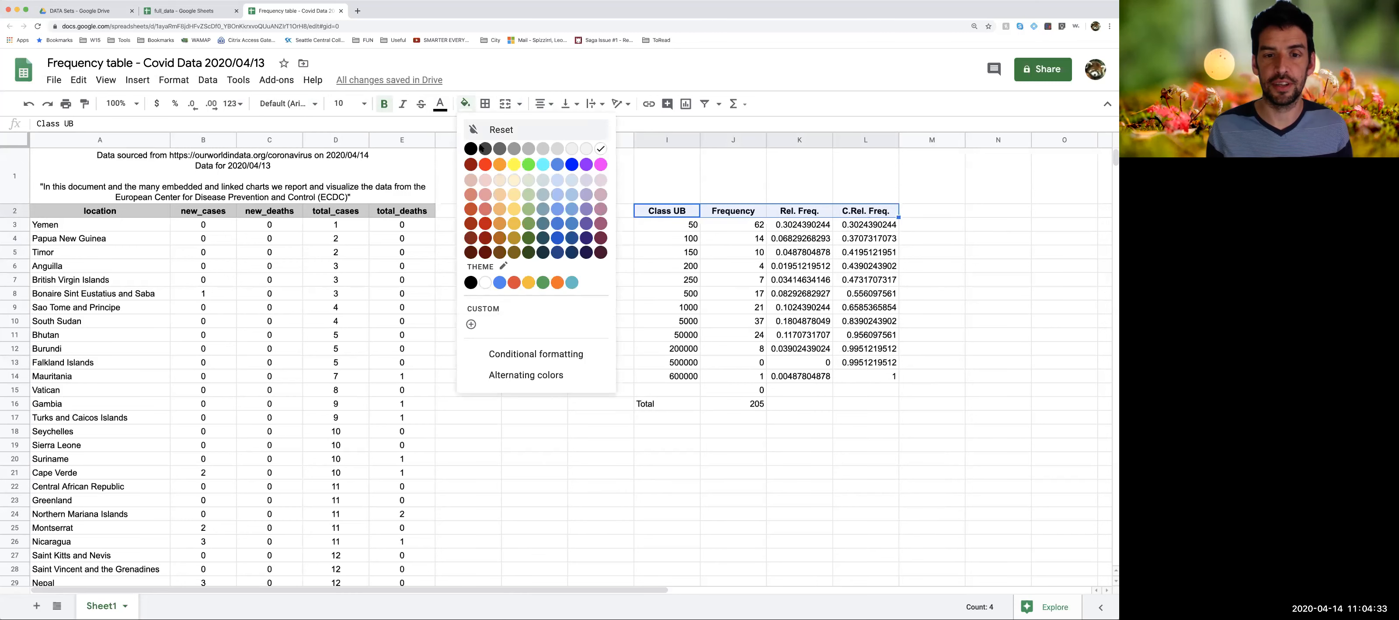
{"action": "left_click", "coordinate": [558, 150]}
{"action": "left_click", "coordinate": [945, 281]}
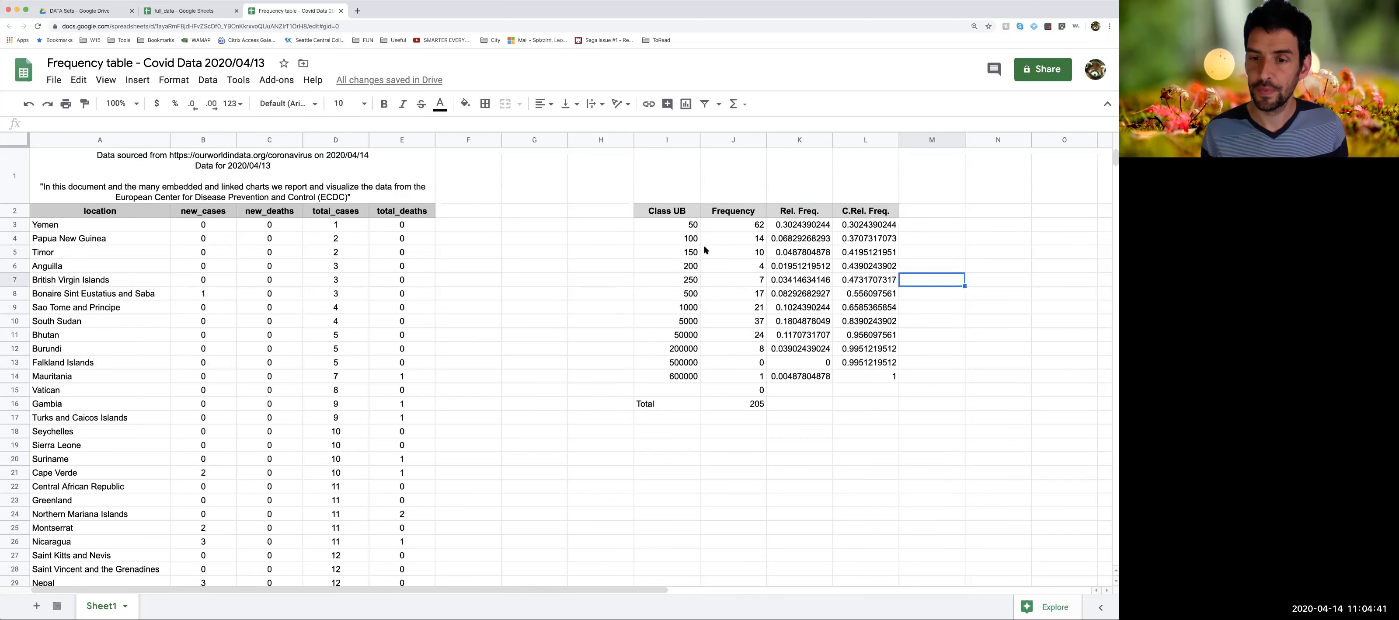
Center the contents of the whole frequency table, I2:L16, including the Total row
{"action": "left_click", "coordinate": [660, 214]}
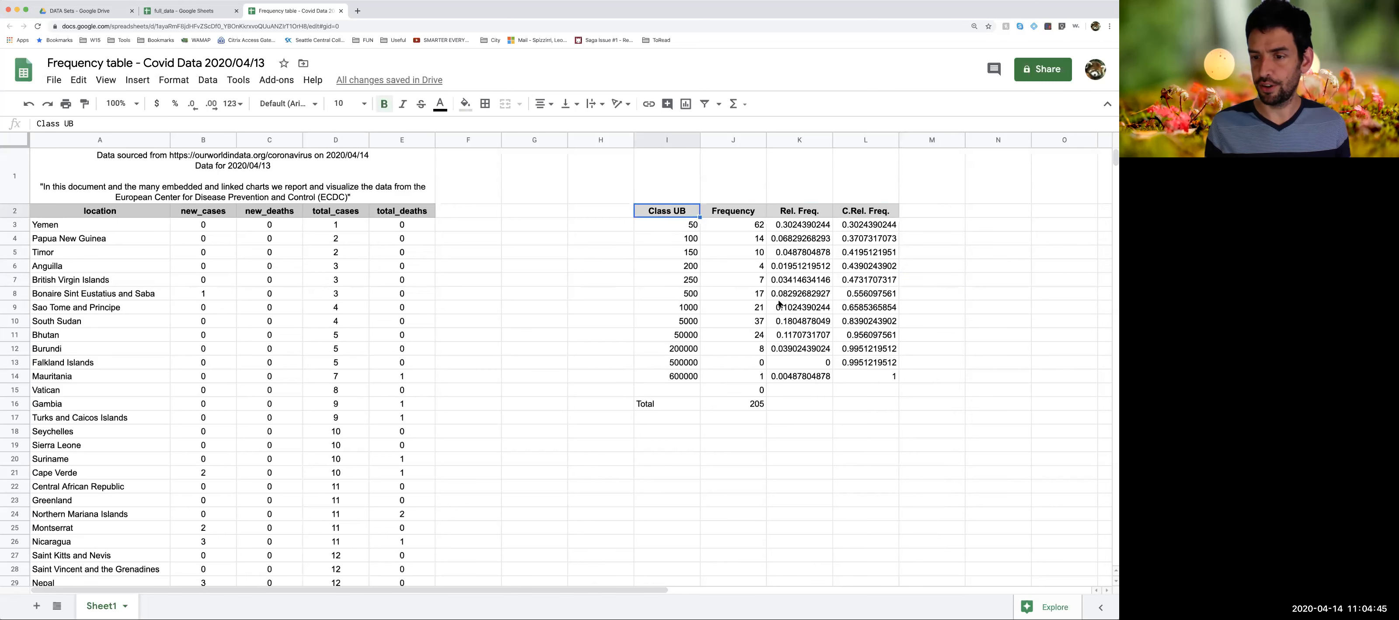
{"action": "left_click", "coordinate": [880, 378], "text": "shift"}
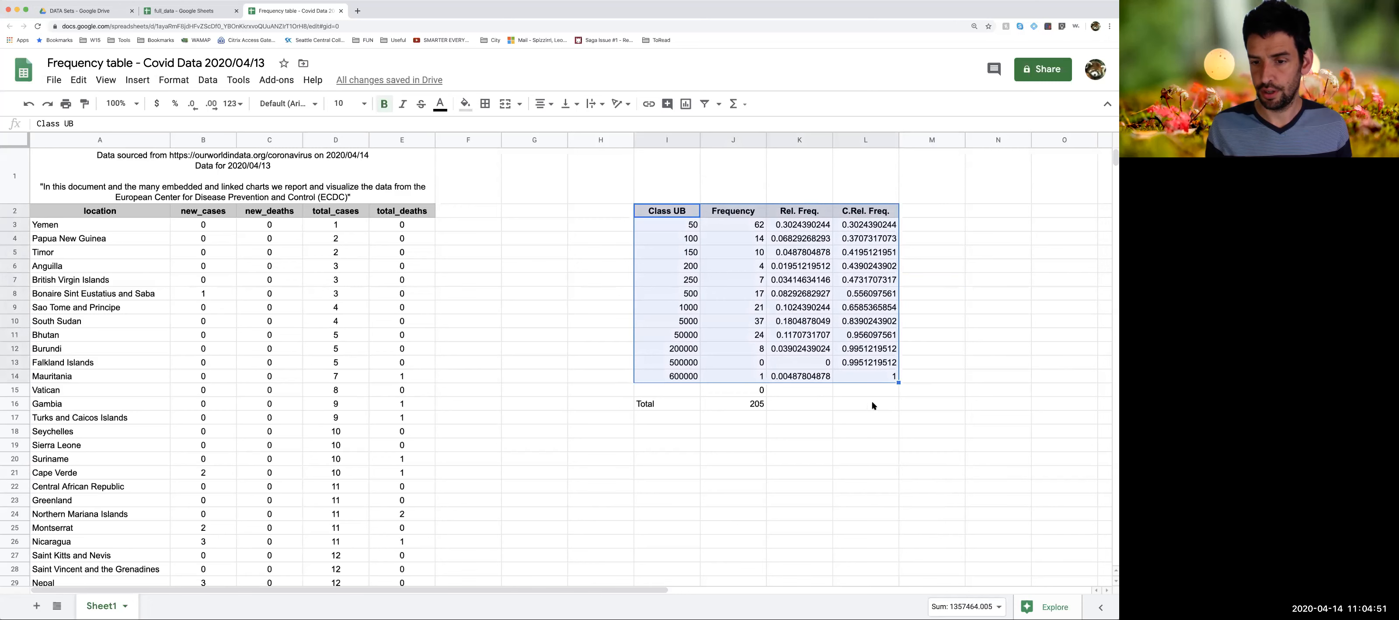
{"action": "left_click", "coordinate": [870, 404], "text": "shift"}
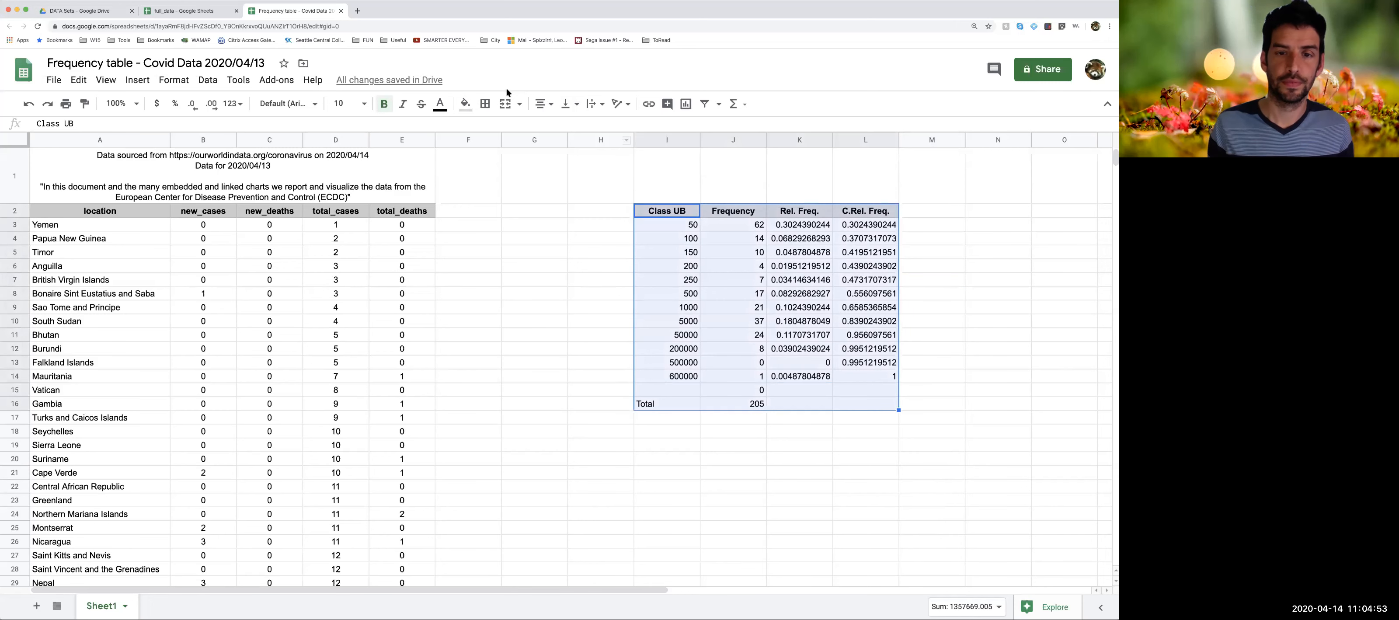
{"action": "left_click", "coordinate": [545, 103]}
{"action": "left_click", "coordinate": [560, 130]}
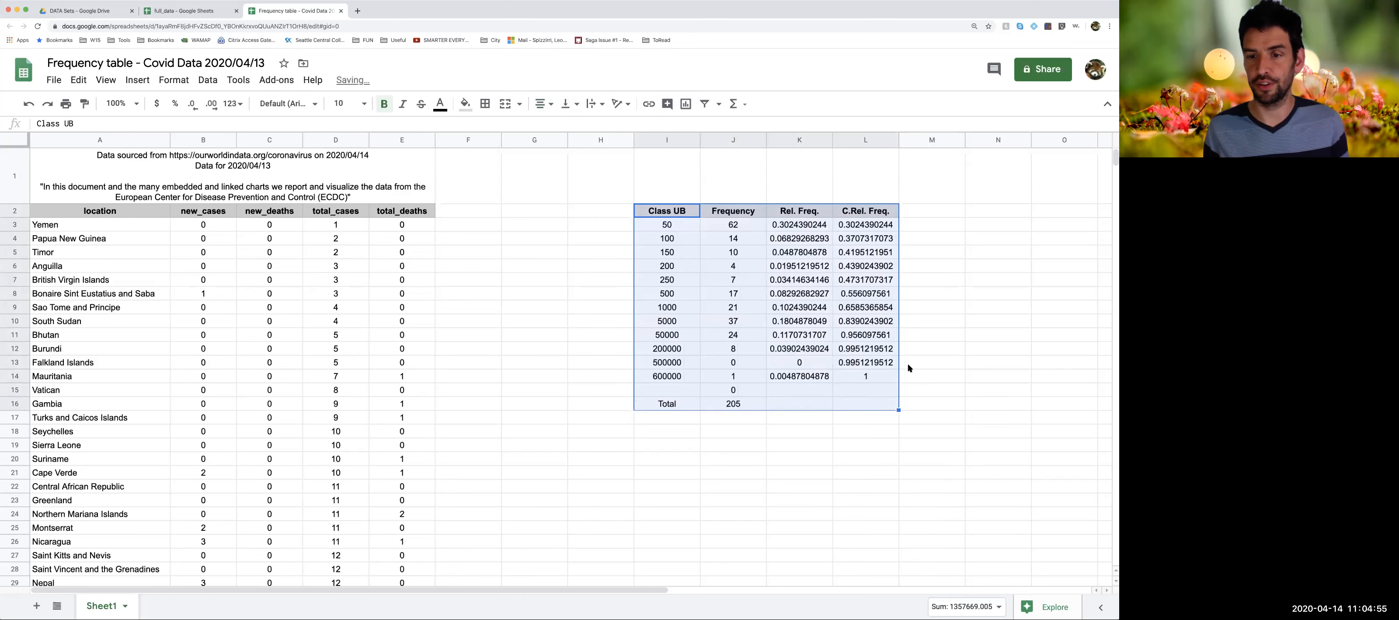
{"action": "left_click", "coordinate": [933, 351]}
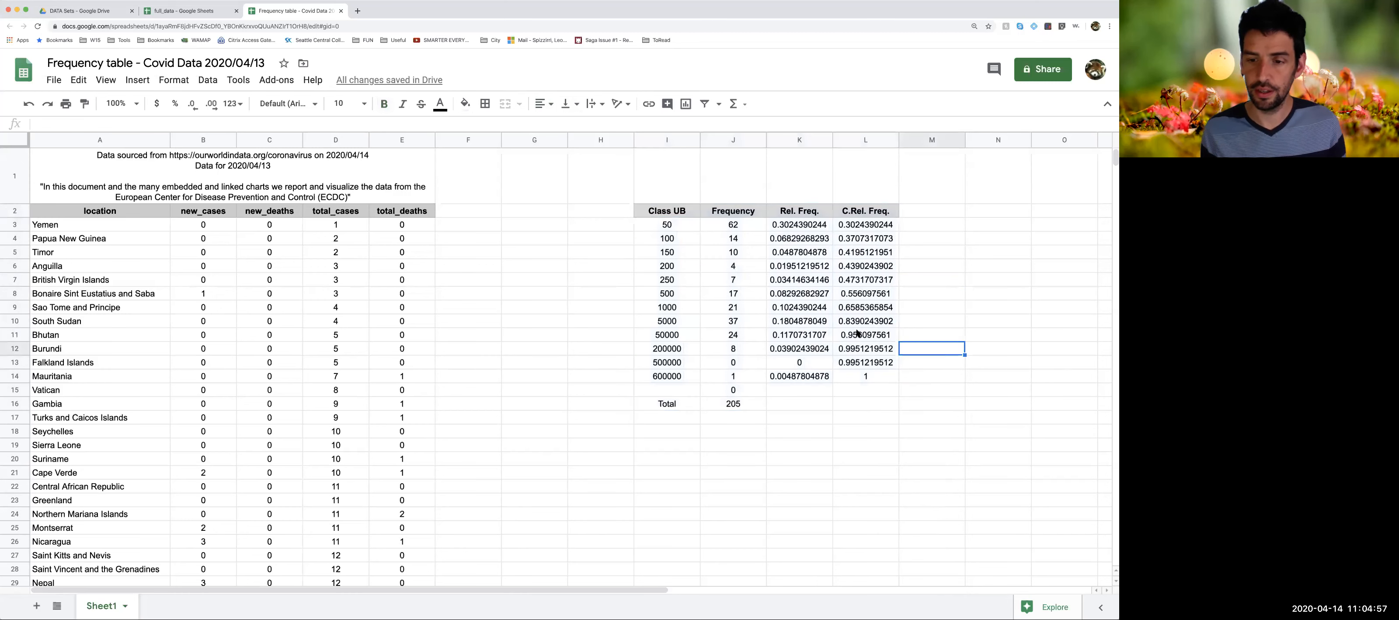
Apply the custom number format 0.000 to the relative and cumulative relative frequencies in K3:L14
{"action": "left_click", "coordinate": [789, 230]}
{"action": "left_click", "coordinate": [862, 228]}
{"action": "left_click", "coordinate": [873, 364]}
{"action": "left_click", "coordinate": [803, 375]}
{"action": "left_click", "coordinate": [788, 224]}
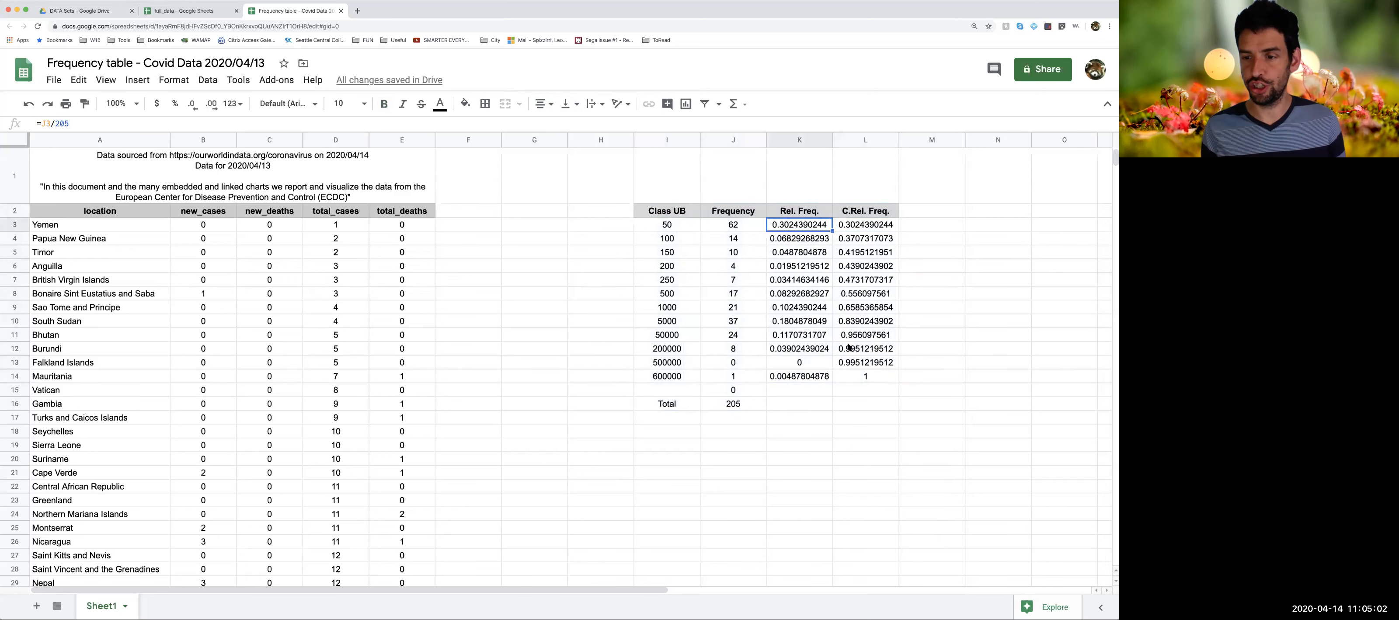
{"action": "left_click", "coordinate": [865, 379], "text": "shift"}
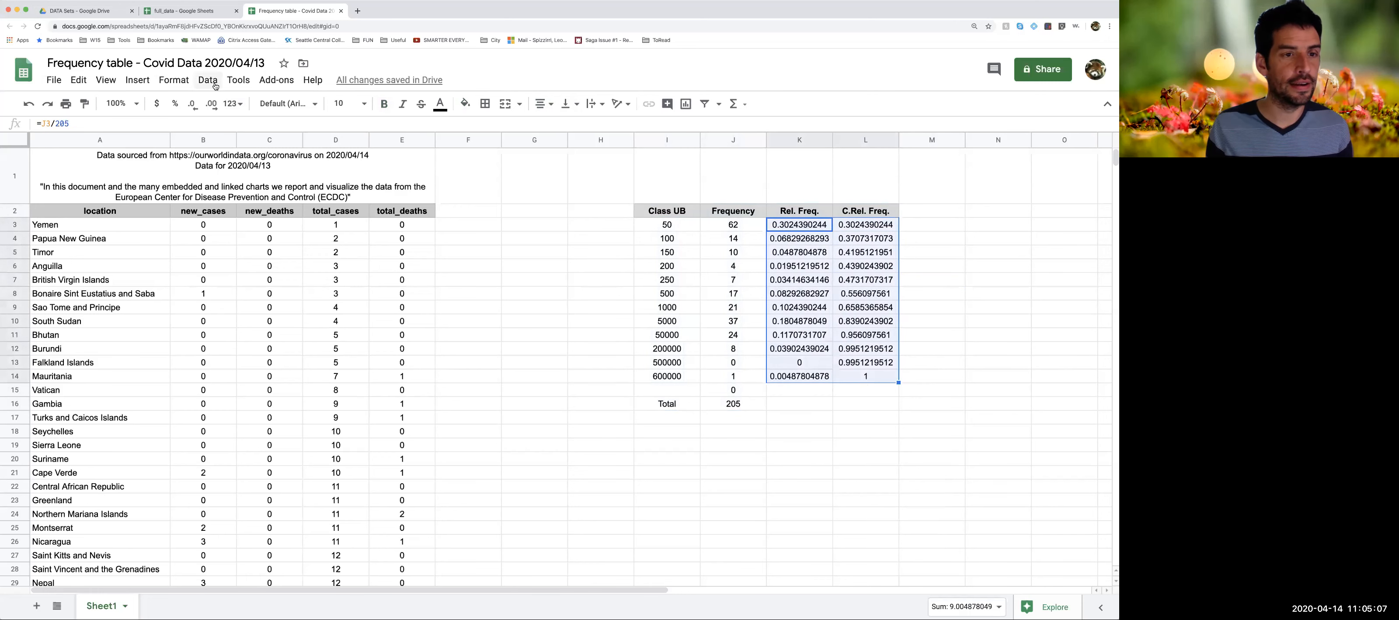
{"action": "left_click", "coordinate": [174, 82]}
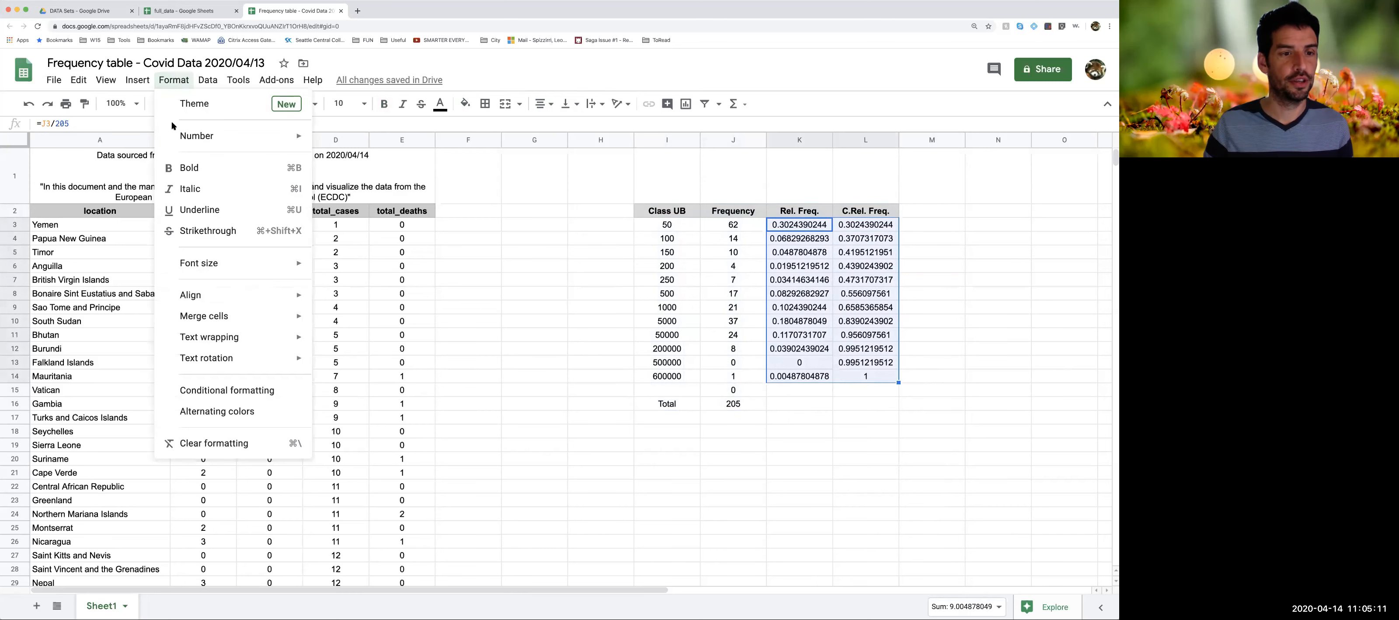
{"action": "mouse_move", "coordinate": [200, 141]}
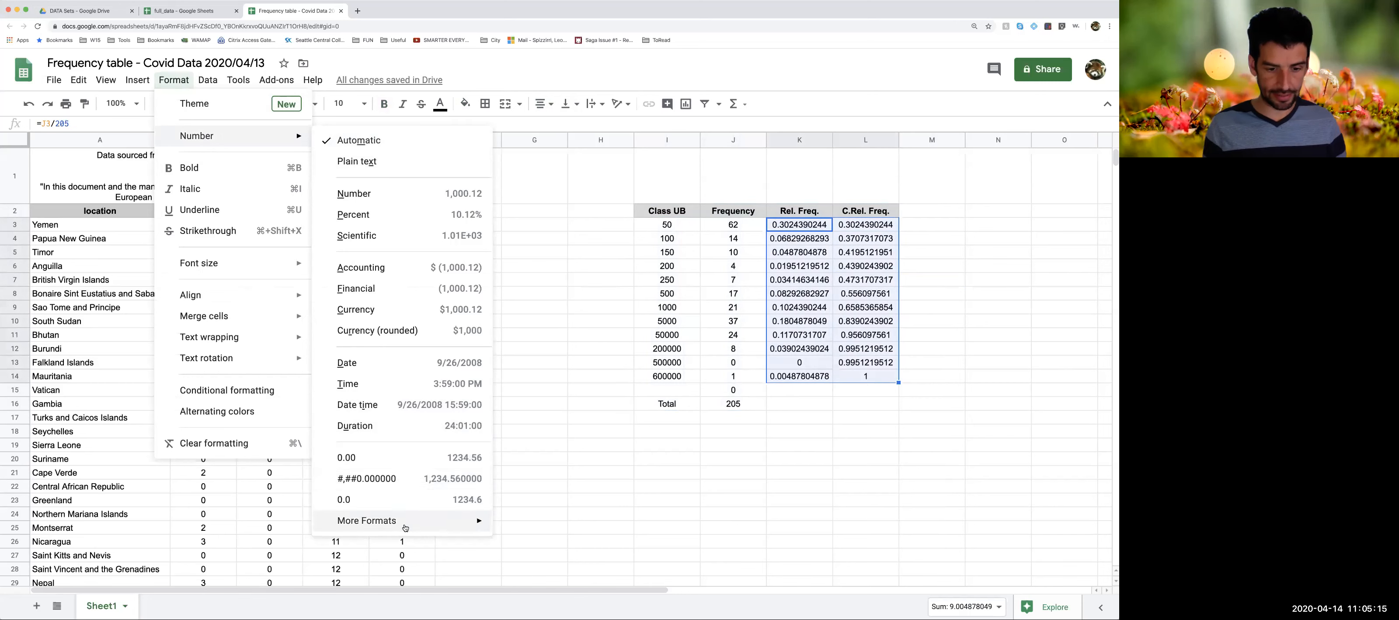
{"action": "mouse_move", "coordinate": [404, 528]}
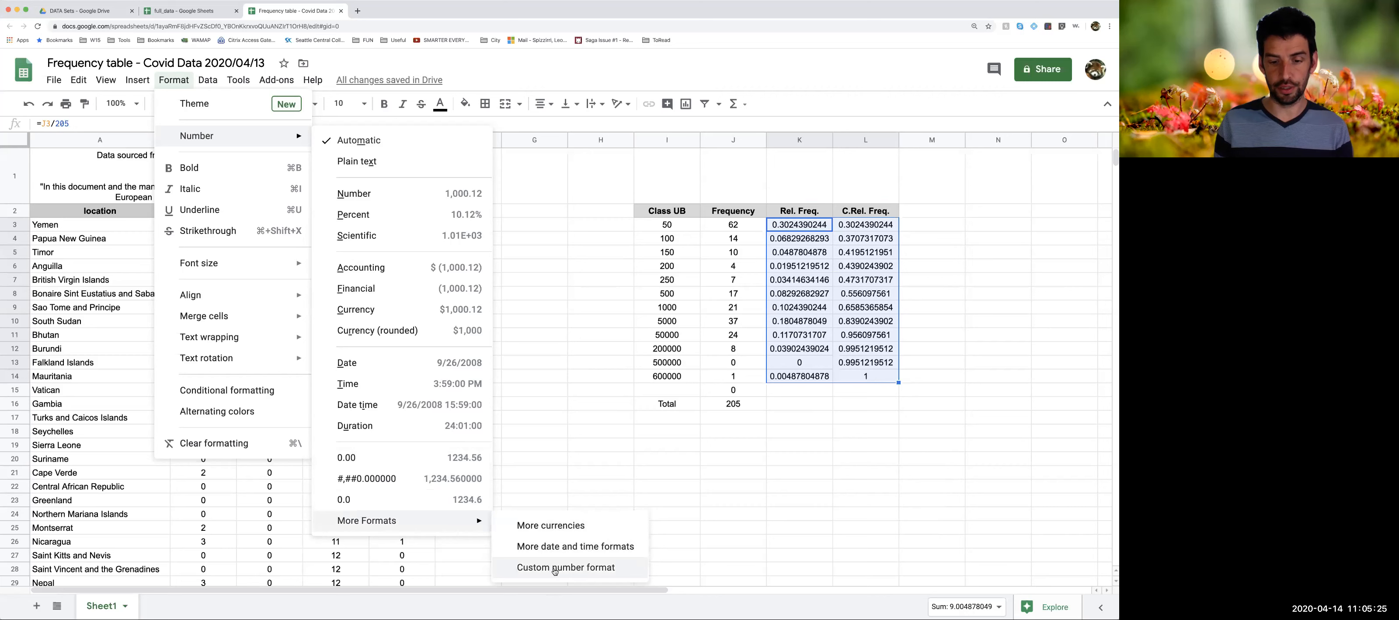
{"action": "left_click", "coordinate": [553, 572]}
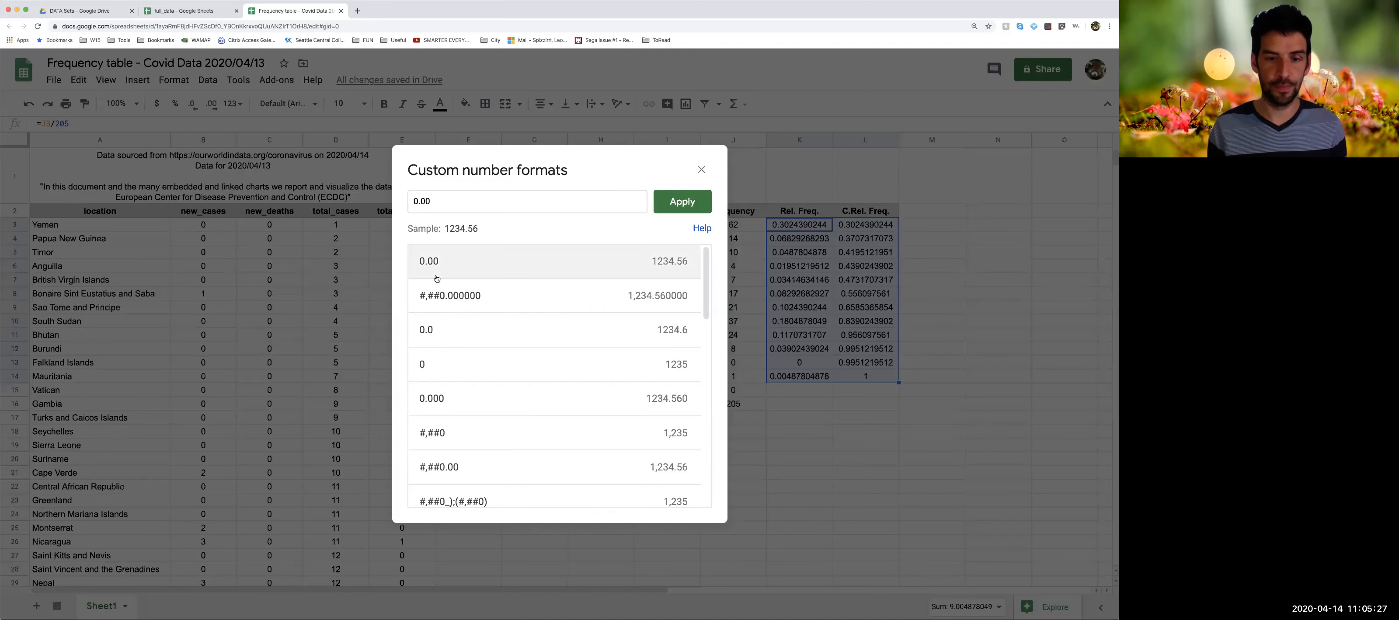
{"action": "left_click", "coordinate": [465, 205]}
{"action": "type", "text": "0"}
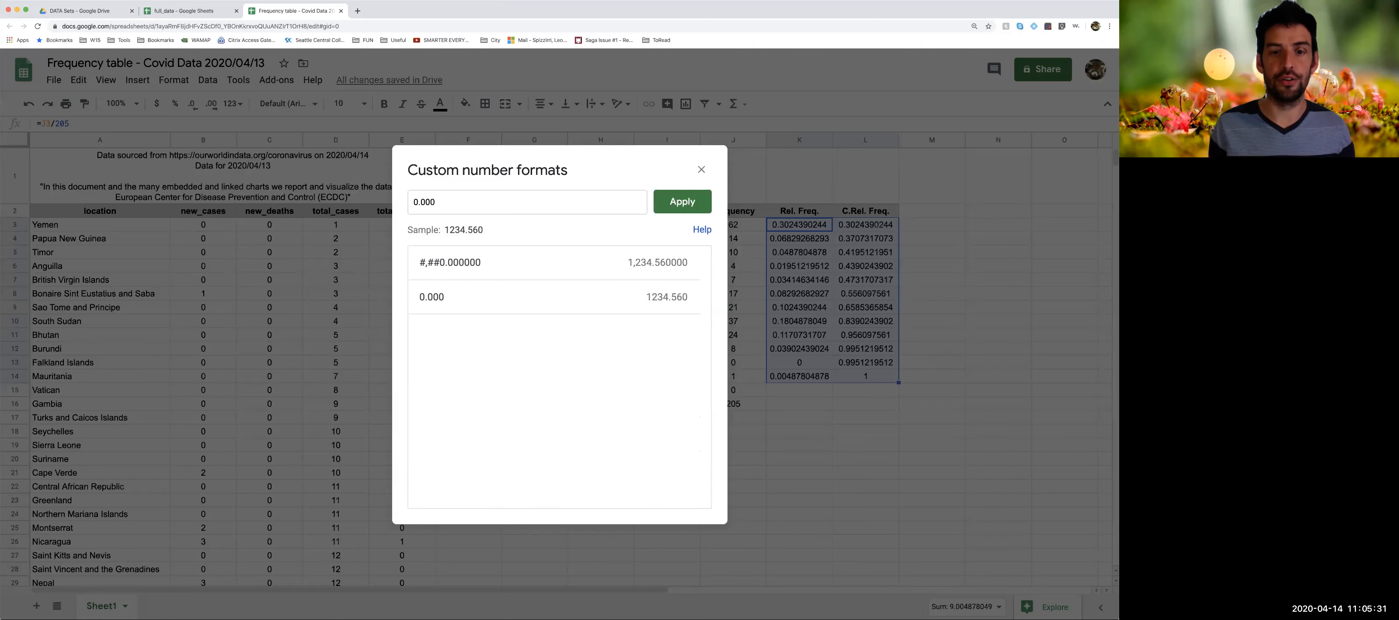
{"action": "left_click", "coordinate": [684, 203]}
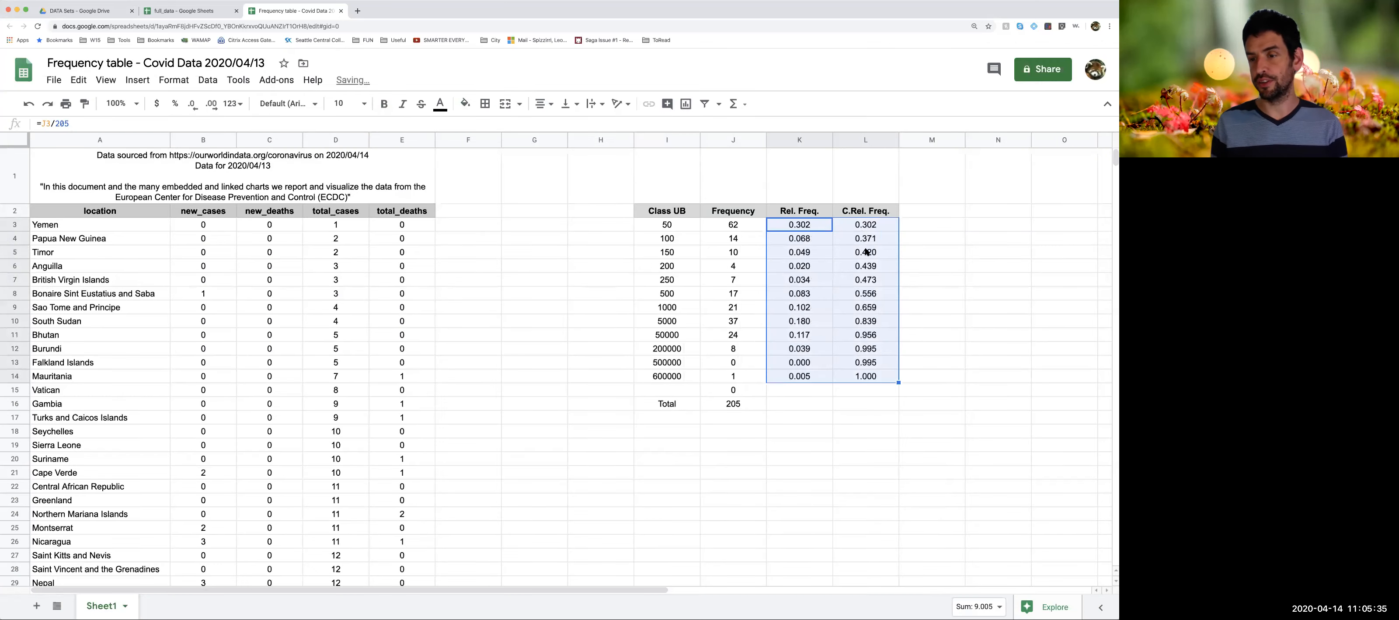
{"action": "left_click", "coordinate": [935, 366]}
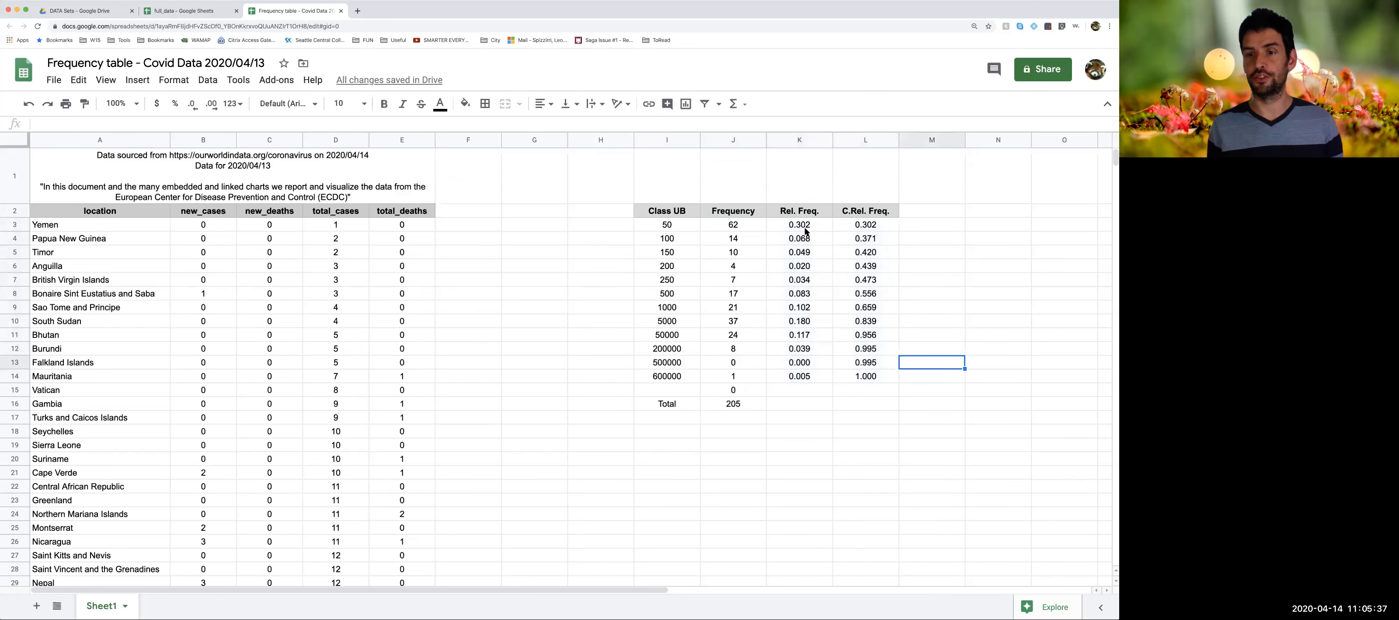
{"action": "left_click", "coordinate": [797, 242]}
{"action": "left_click", "coordinate": [870, 240]}
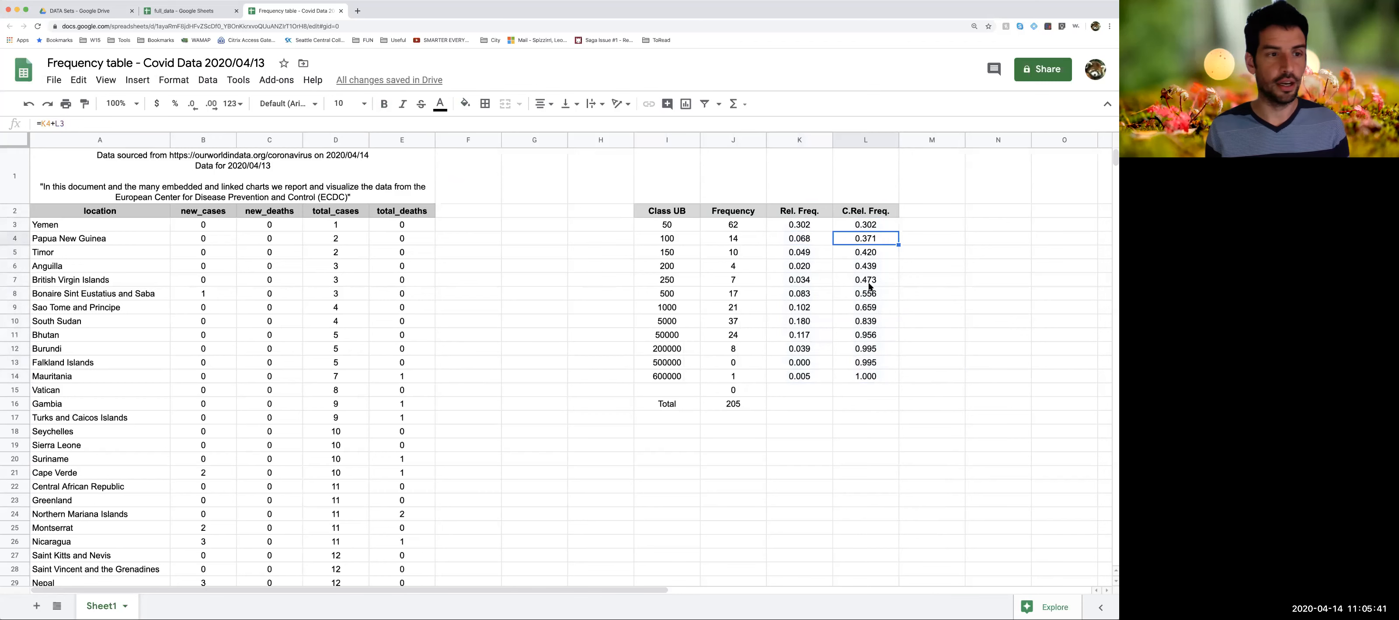
{"action": "key", "text": "super+c"}
{"action": "left_click", "coordinate": [915, 298]}
{"action": "left_click", "coordinate": [925, 252]}
{"action": "left_click", "coordinate": [920, 291]}
{"action": "left_click", "coordinate": [597, 186]}
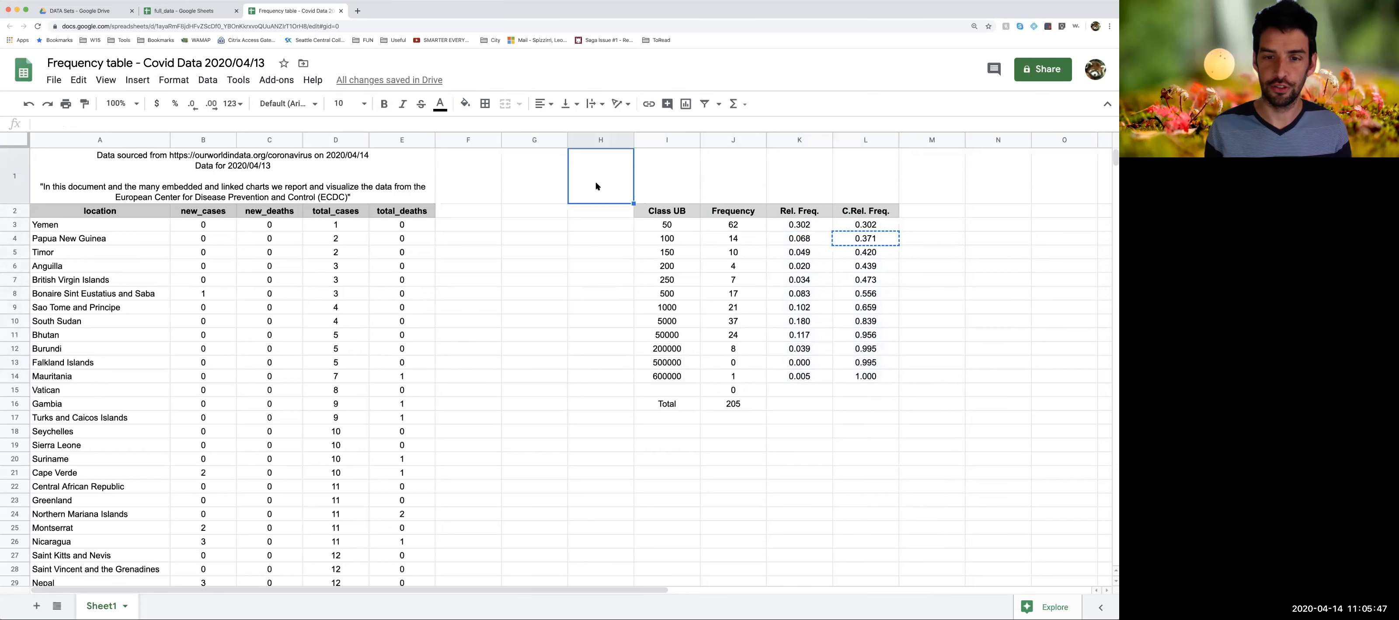
{"action": "key", "text": "super+c"}
{"action": "left_click", "coordinate": [545, 308]}
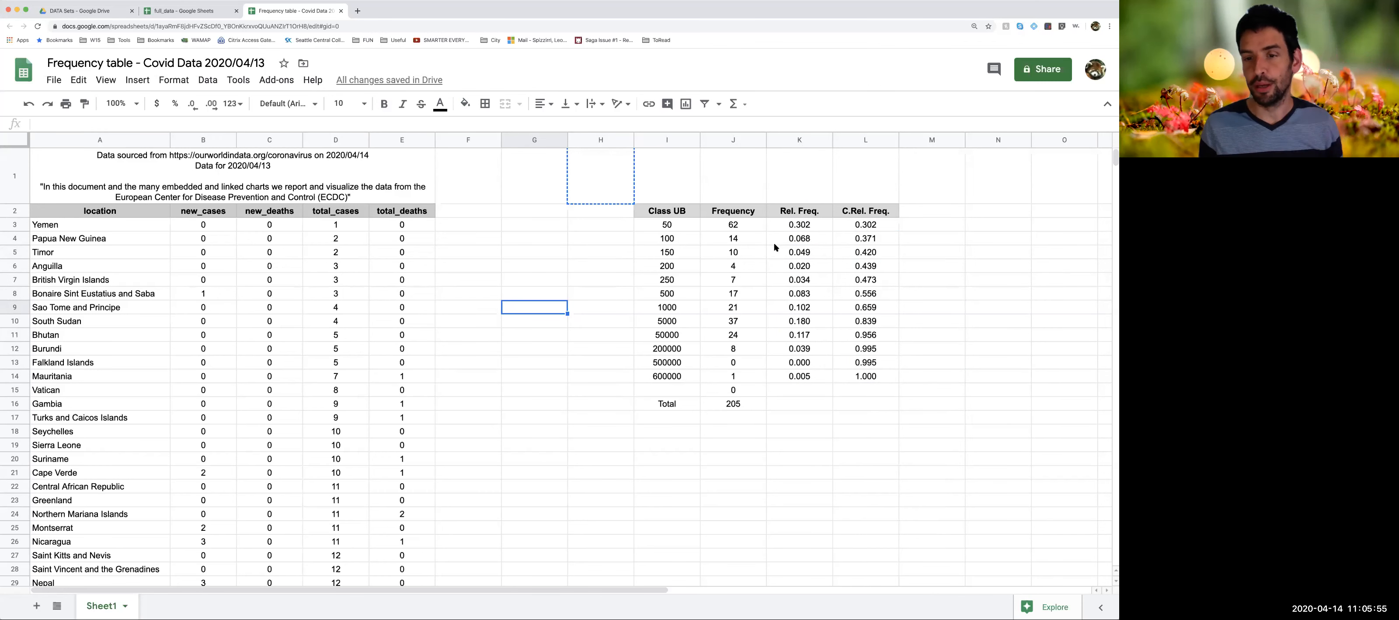
Add an outer border around the frequency table range I2:L14
{"action": "left_click", "coordinate": [646, 214]}
{"action": "left_click", "coordinate": [866, 377], "text": "shift"}
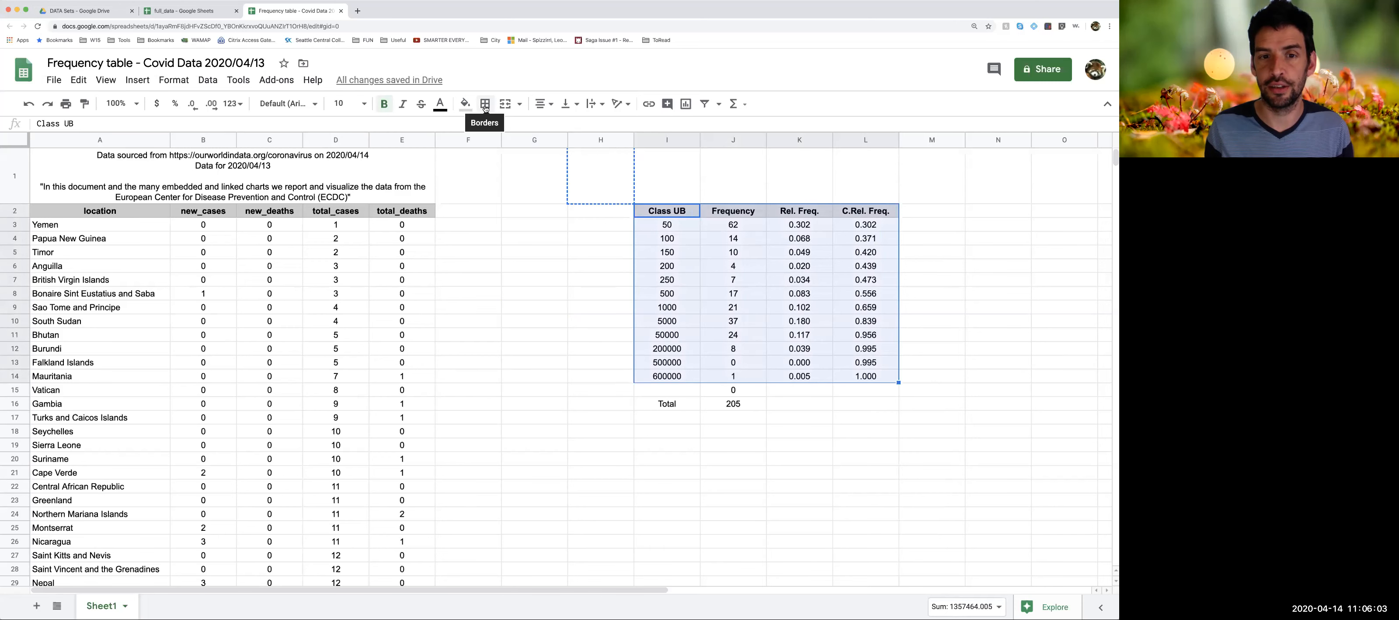
{"action": "left_click", "coordinate": [487, 107]}
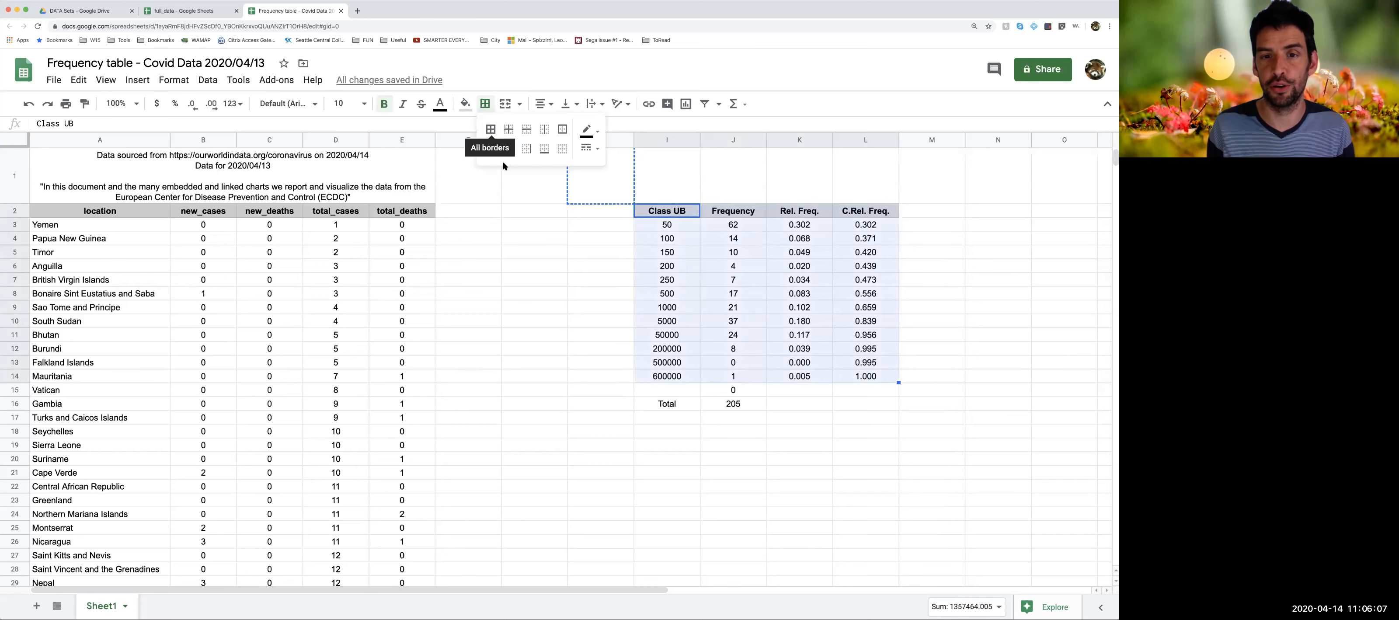
{"action": "left_click", "coordinate": [563, 130]}
{"action": "left_click", "coordinate": [932, 265]}
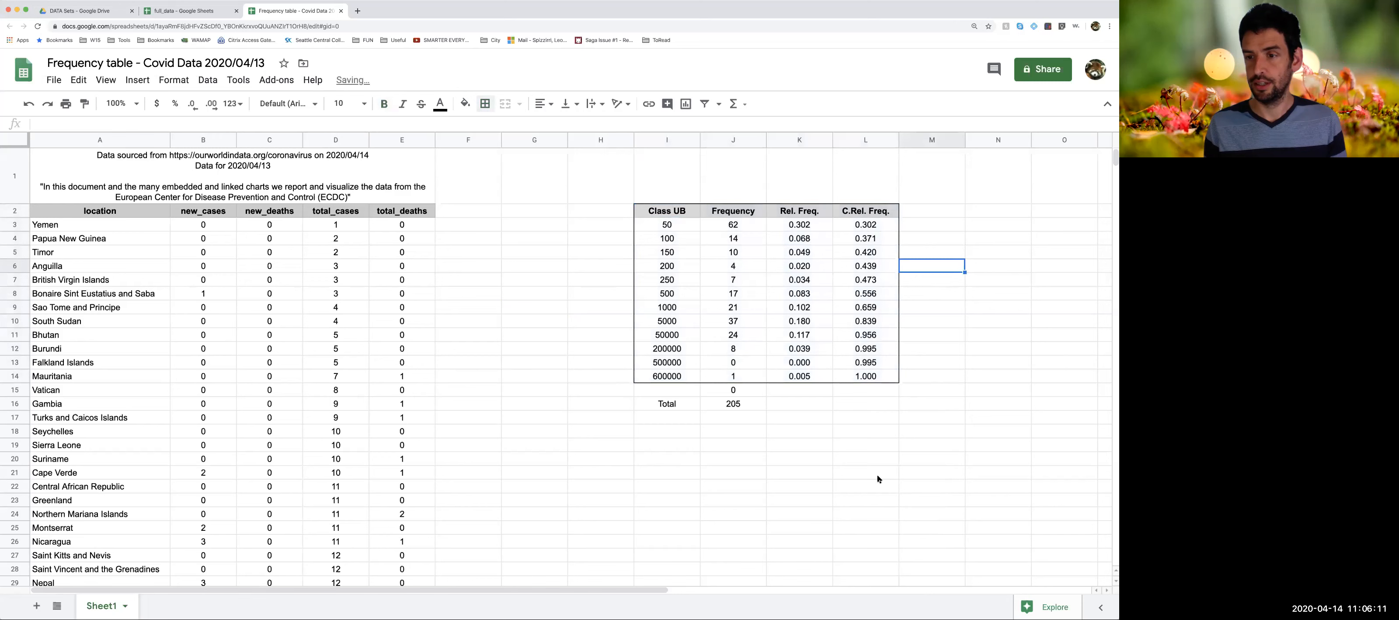
Apply all borders to the cells of the last two table rows, I15:L16
{"action": "left_click", "coordinate": [646, 395]}
{"action": "left_click", "coordinate": [850, 407], "text": "shift"}
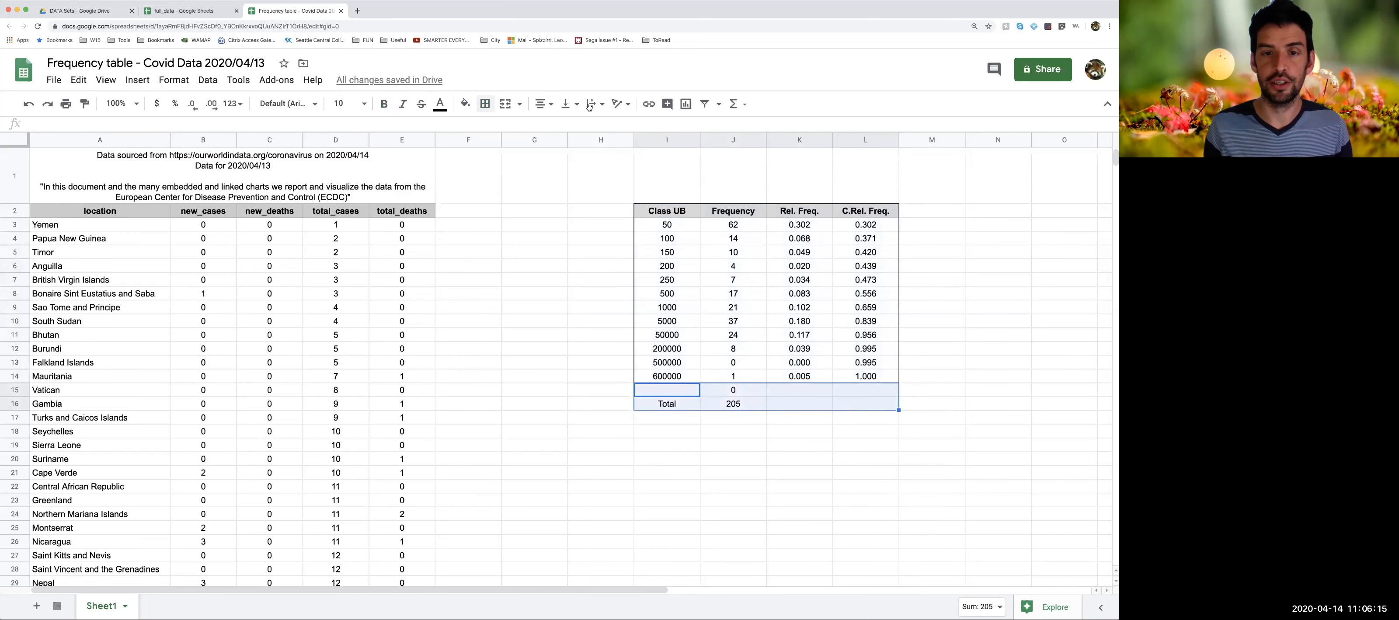
{"action": "left_click", "coordinate": [485, 103]}
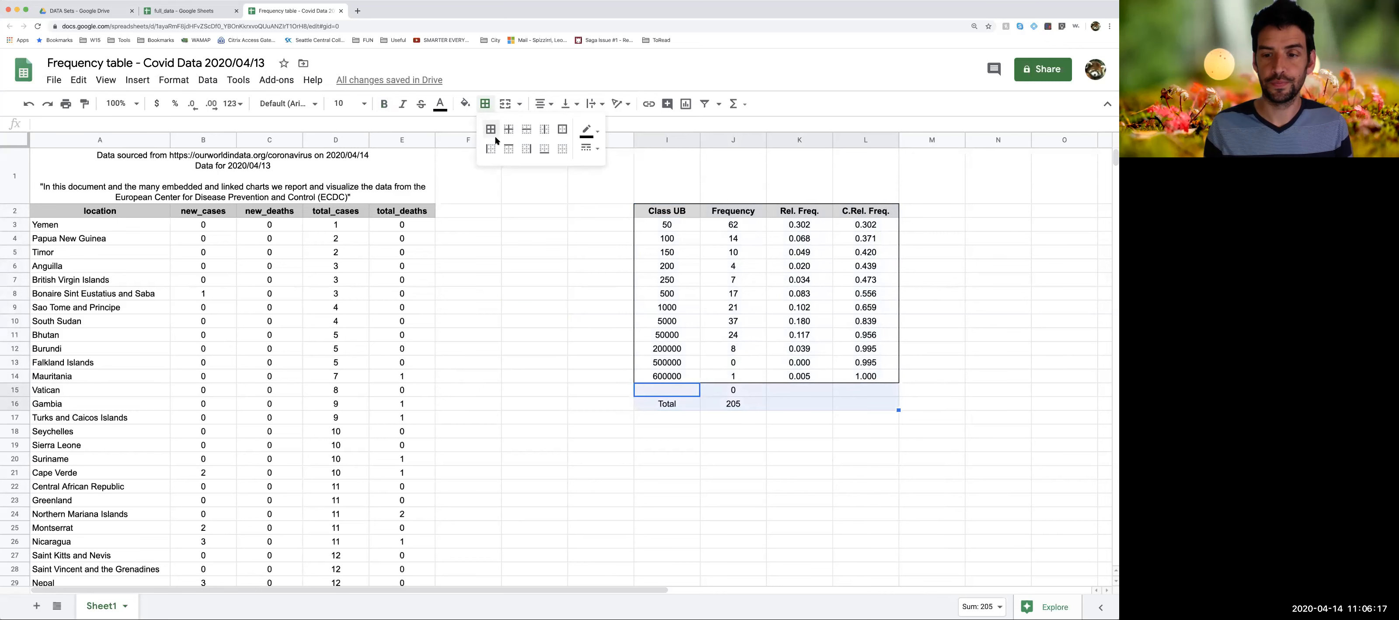
{"action": "left_click", "coordinate": [492, 133]}
{"action": "left_click", "coordinate": [926, 472]}
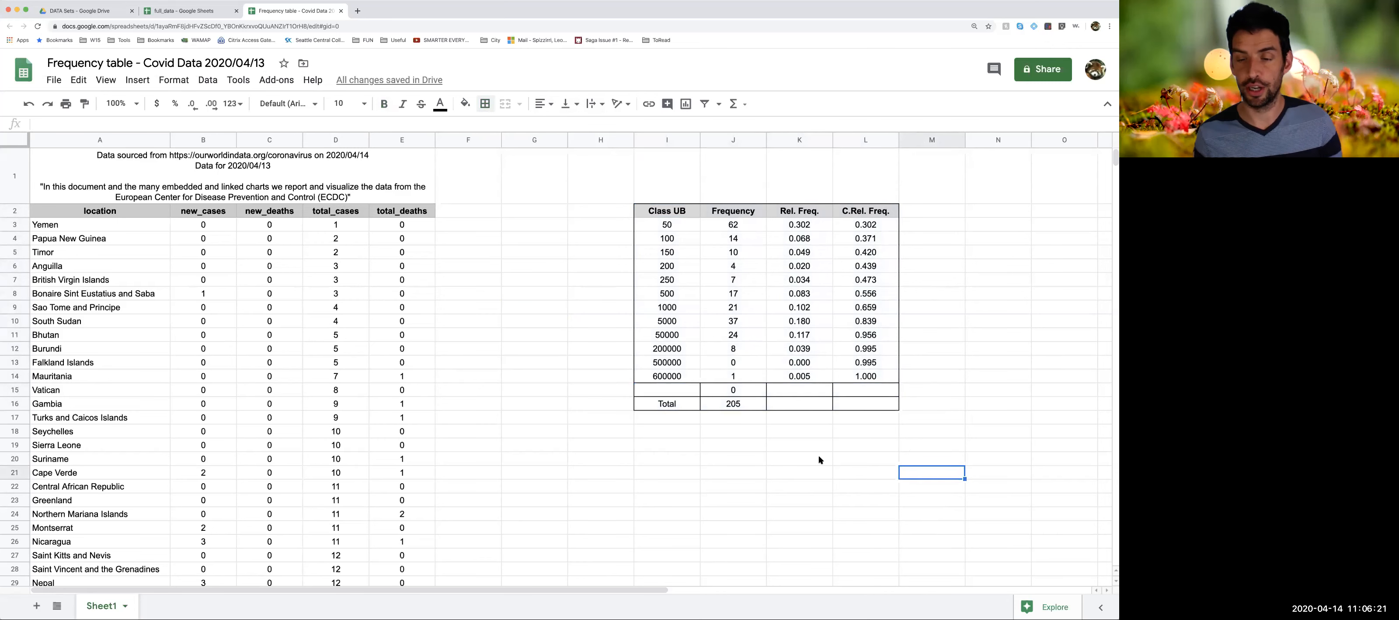
Clear the borders from the whole frequency table, I2:L16, and give it only an outer border
{"action": "left_click", "coordinate": [642, 209]}
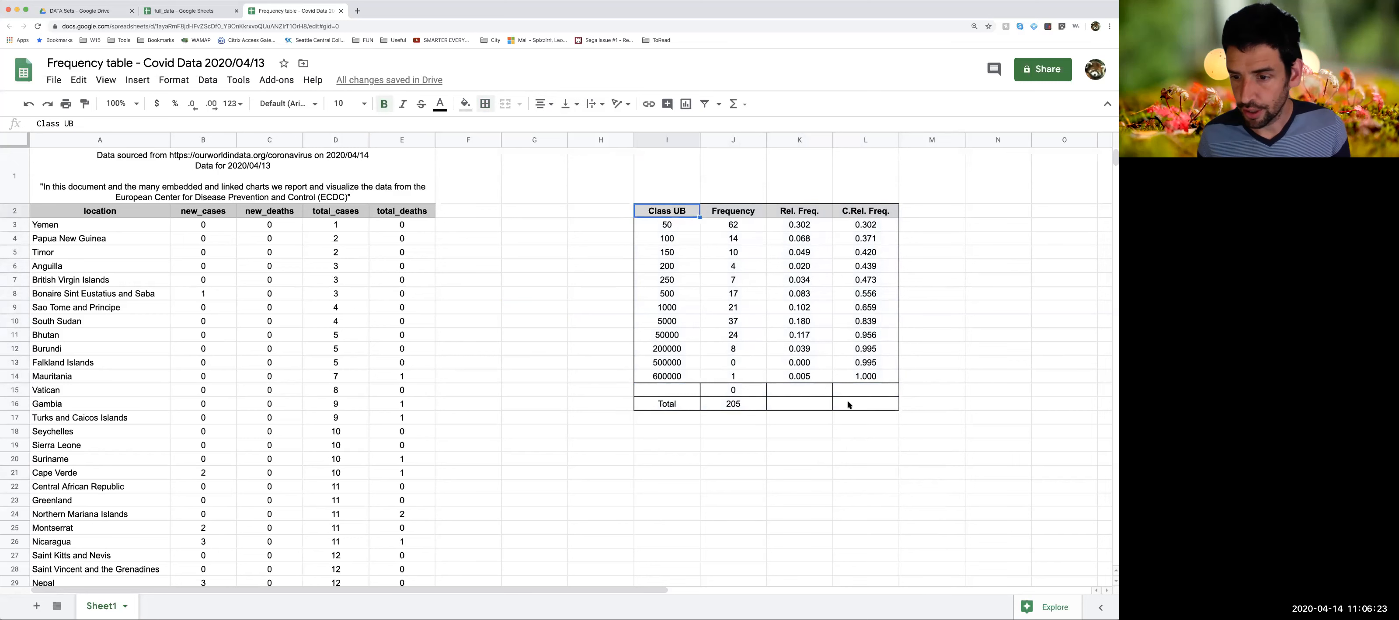
{"action": "left_click", "coordinate": [869, 407], "text": "shift"}
{"action": "left_click", "coordinate": [484, 103]}
{"action": "left_click", "coordinate": [562, 149]}
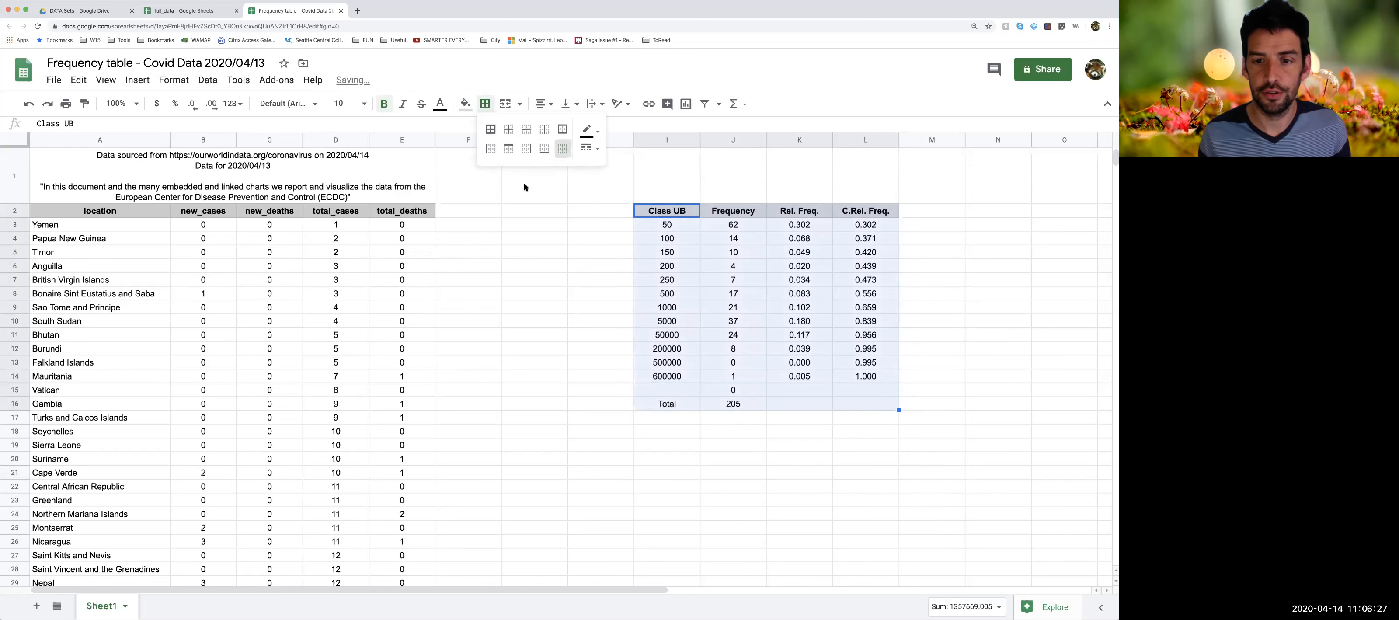
{"action": "left_click", "coordinate": [563, 130]}
{"action": "left_click", "coordinate": [820, 464]}
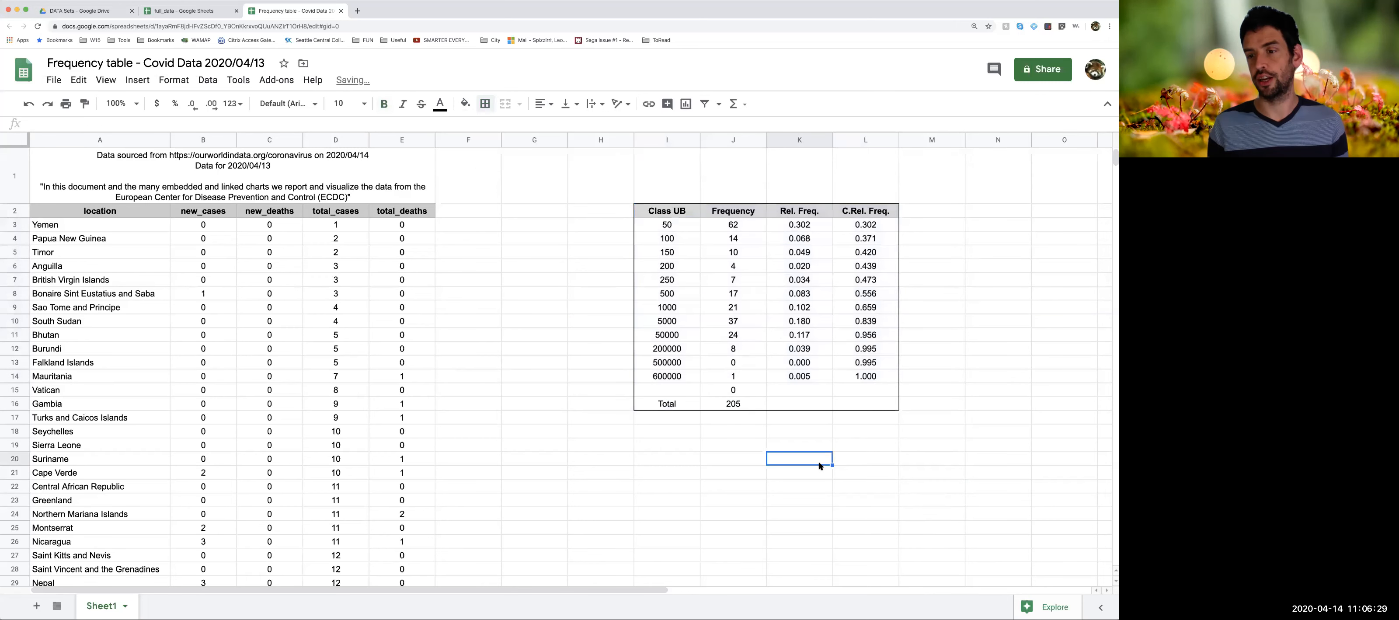
Fill the Total row of the frequency table, I16:L16, with light grey
{"action": "left_click", "coordinate": [689, 403]}
{"action": "left_click", "coordinate": [857, 408], "text": "shift"}
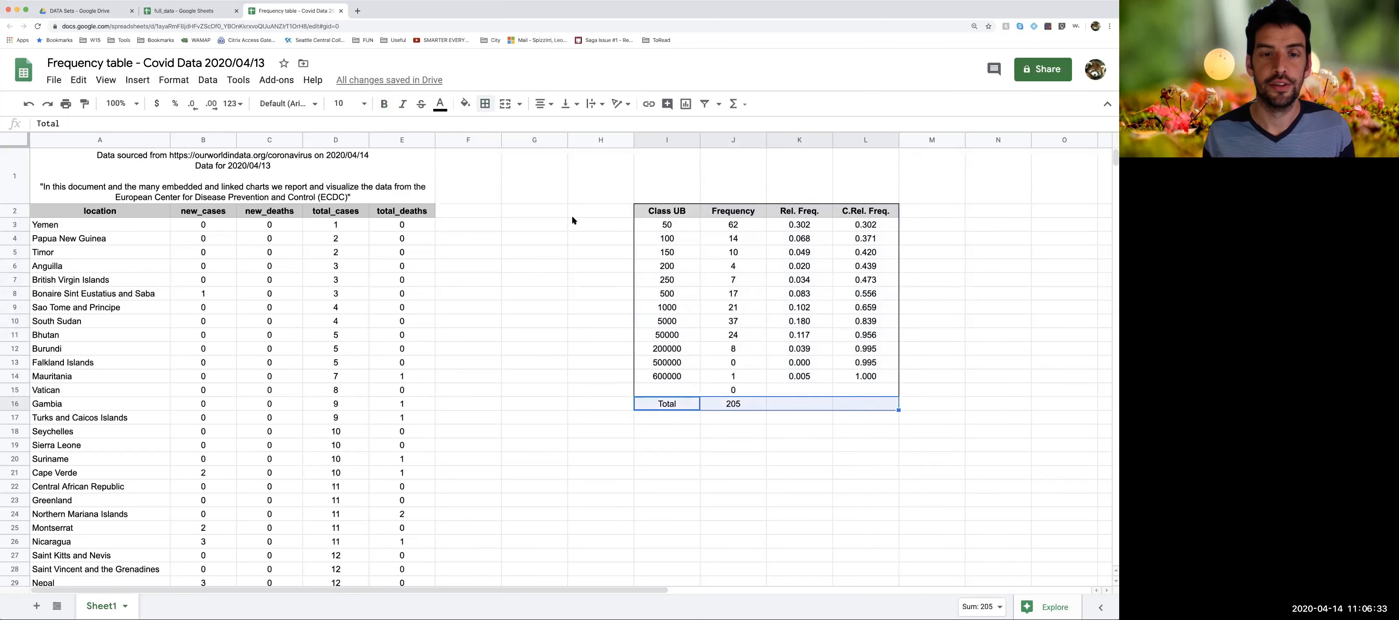
{"action": "left_click", "coordinate": [465, 103]}
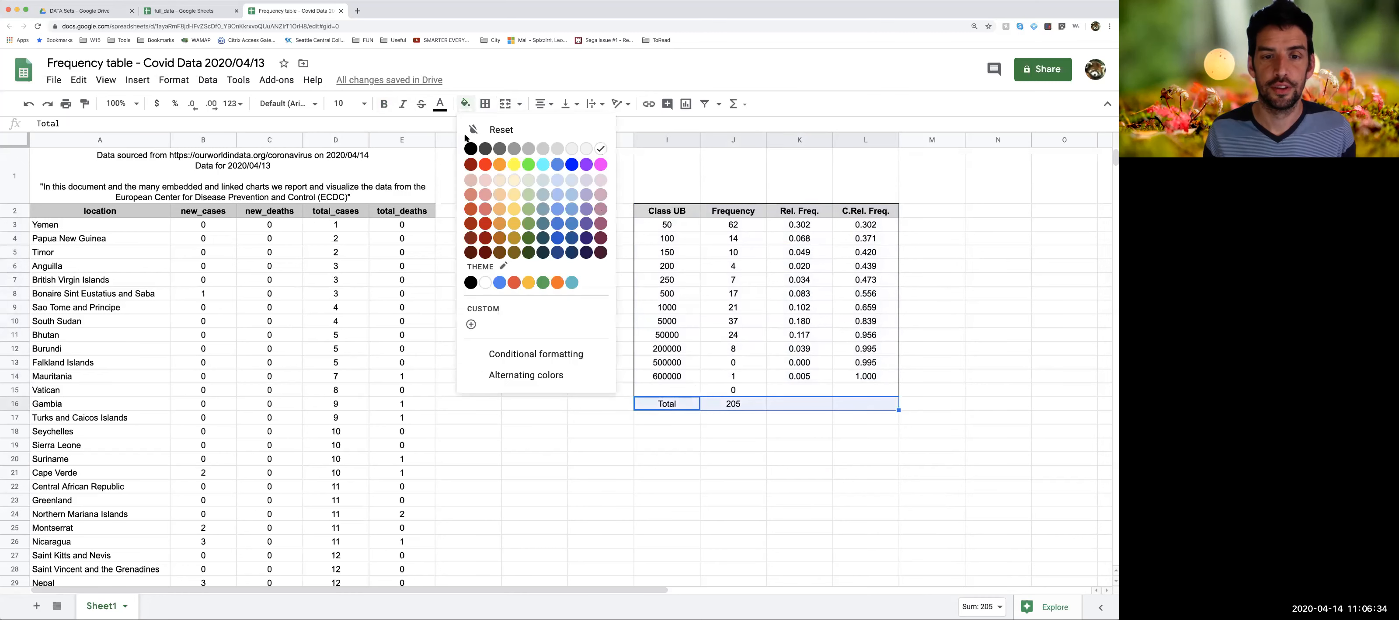
{"action": "left_click", "coordinate": [569, 149]}
Fill the Class UB column cells I3:I15 with light grey to match the heading row
{"action": "left_click", "coordinate": [660, 225]}
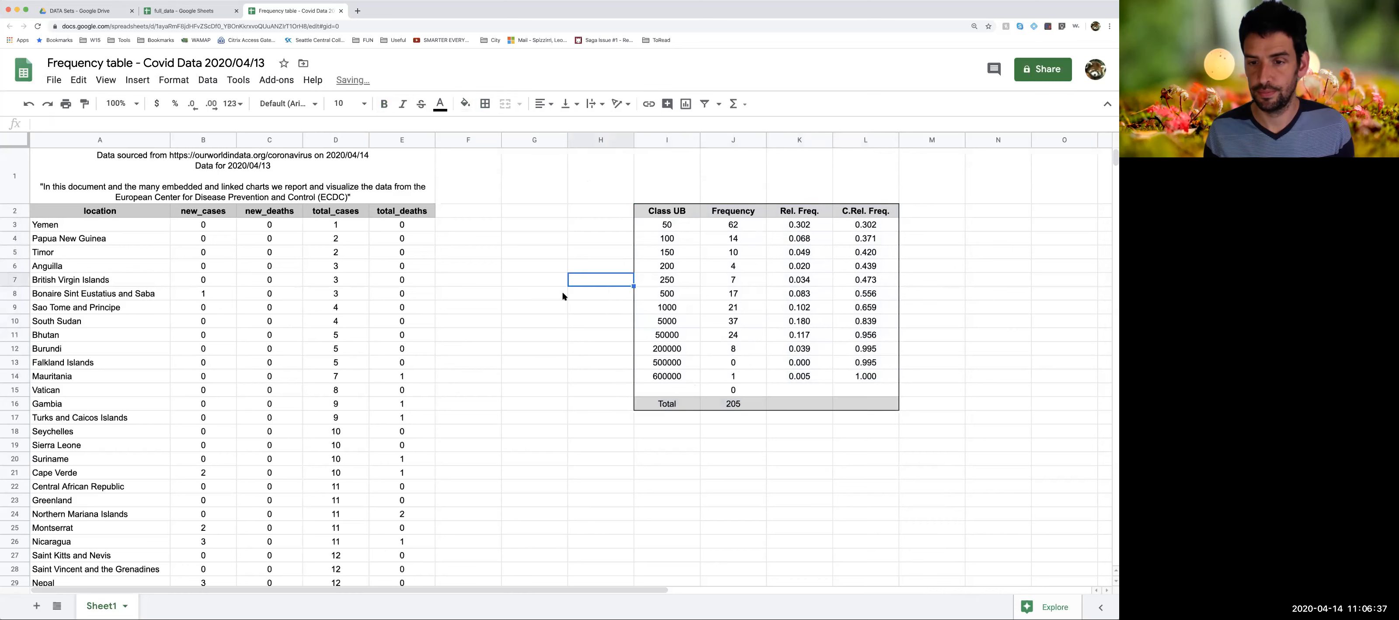
{"action": "left_click", "coordinate": [657, 390], "text": "shift"}
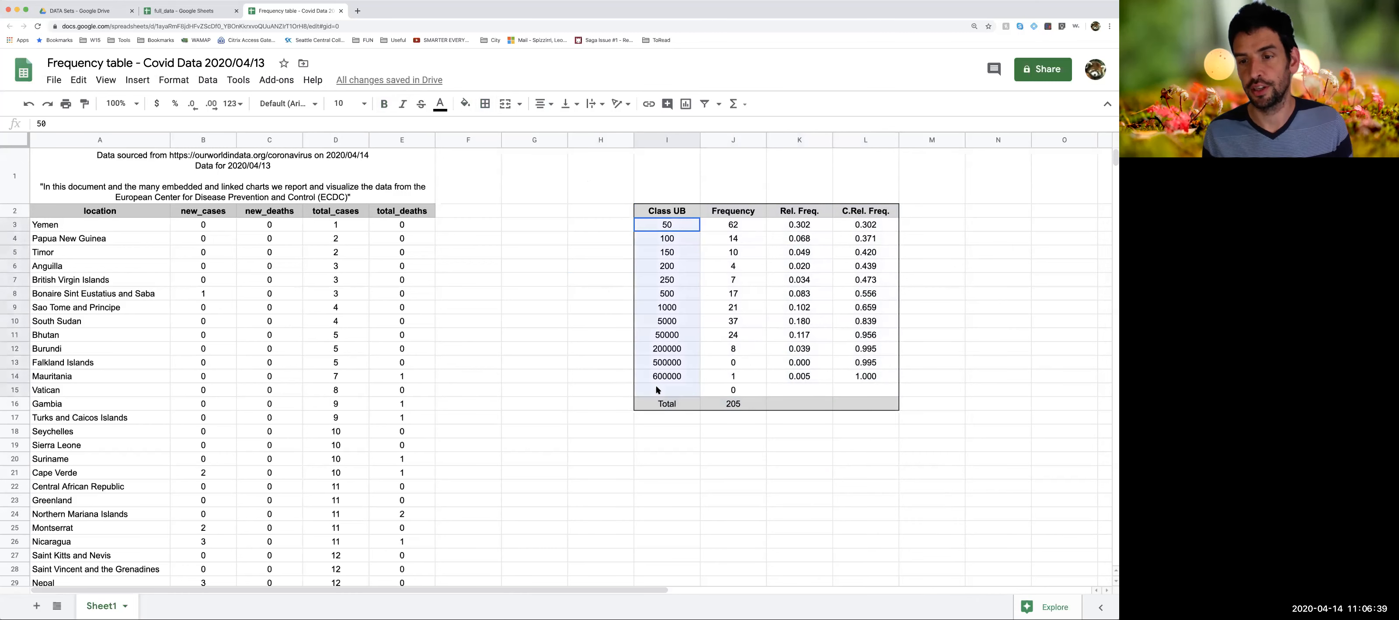
{"action": "left_click", "coordinate": [466, 103]}
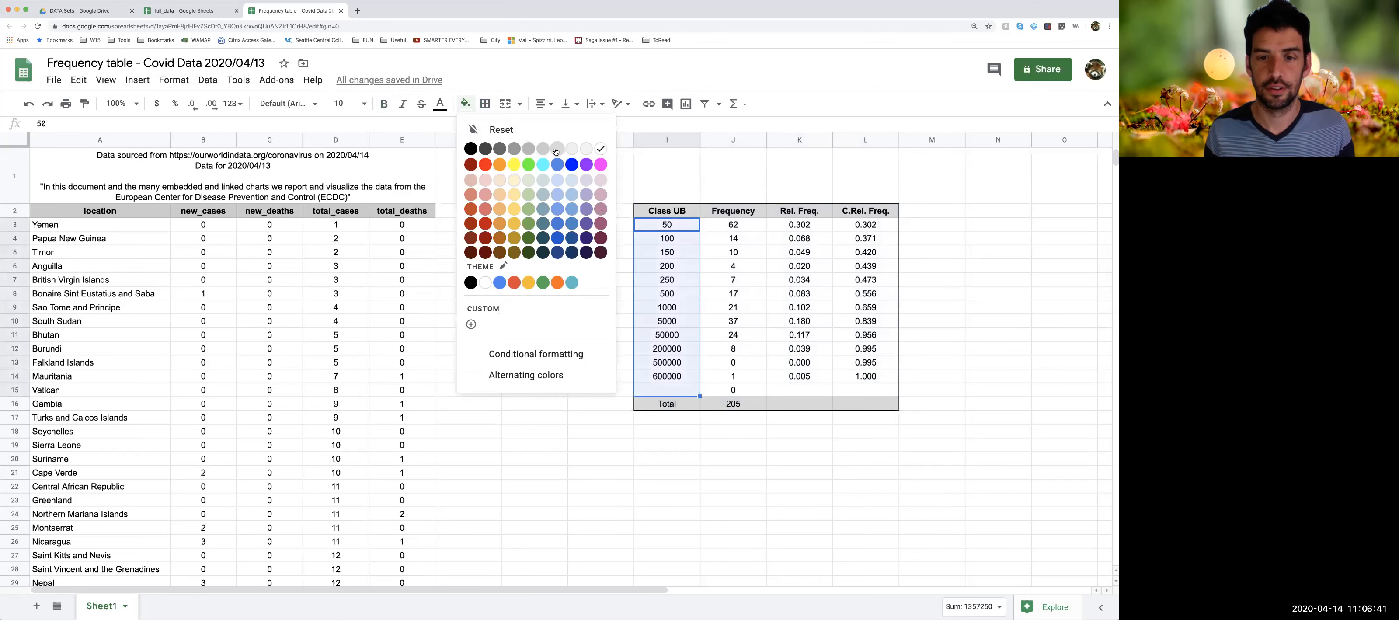
{"action": "left_click", "coordinate": [547, 150]}
{"action": "right_click", "coordinate": [593, 472]}
{"action": "left_click", "coordinate": [980, 479]}
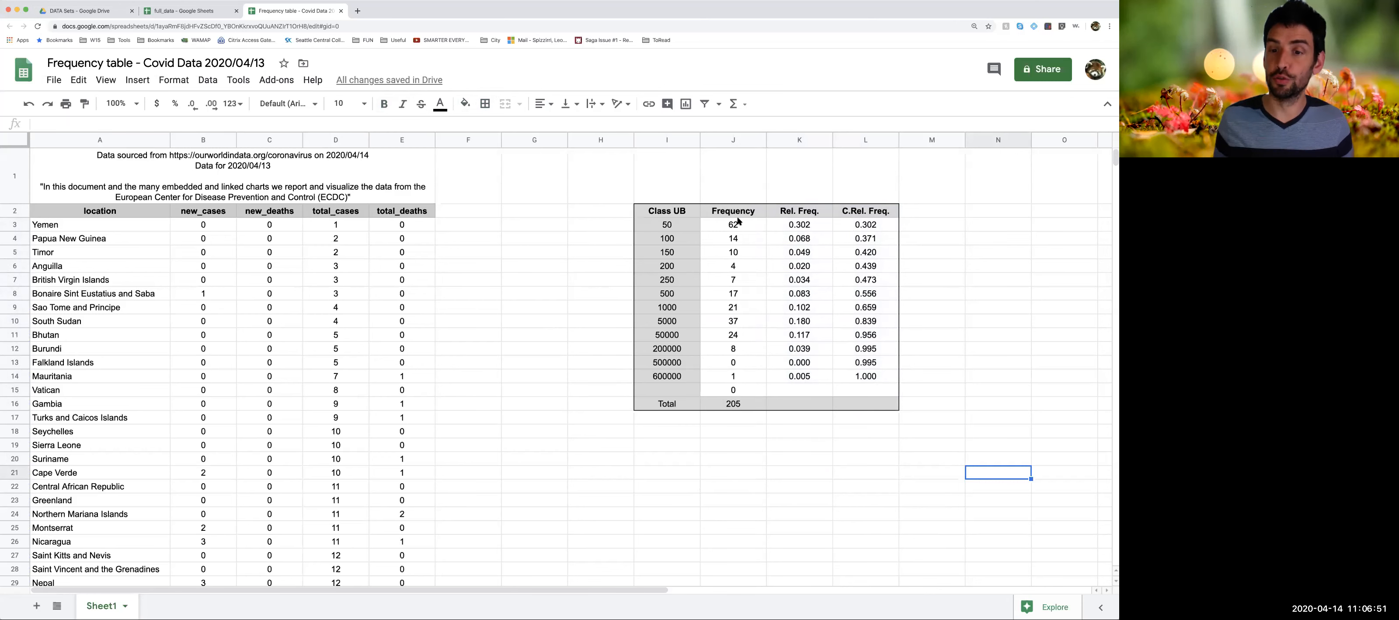
{"action": "left_click", "coordinate": [669, 228]}
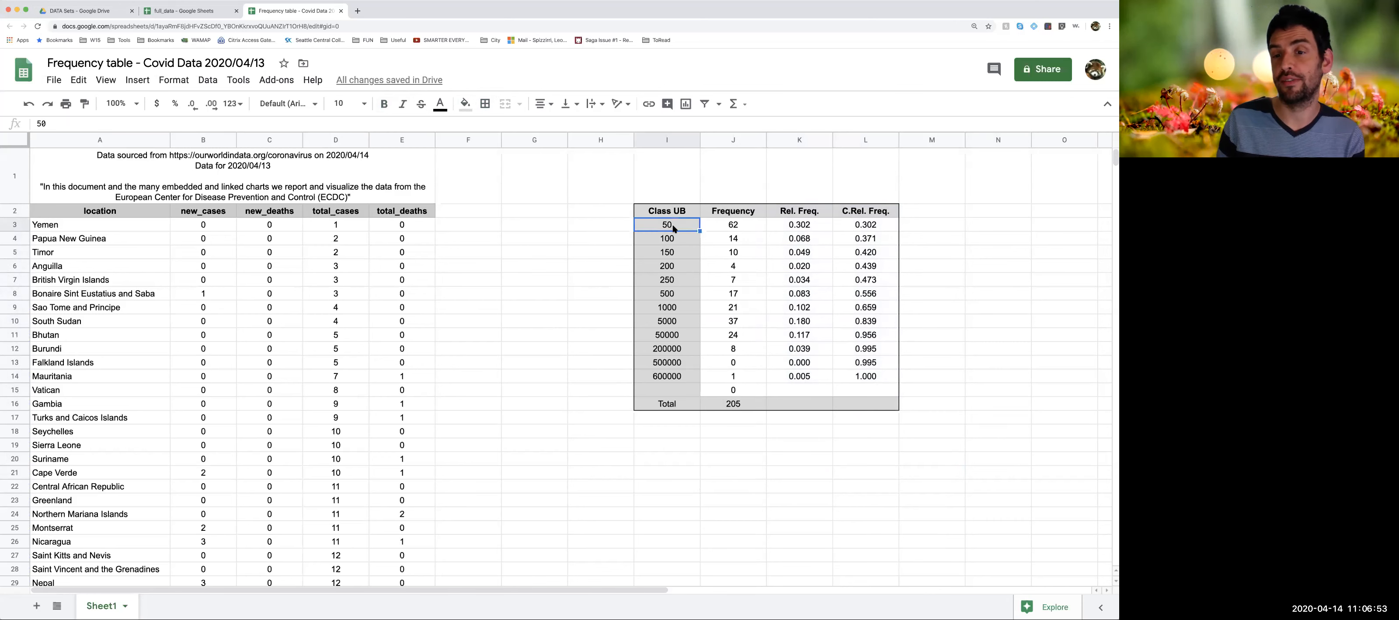
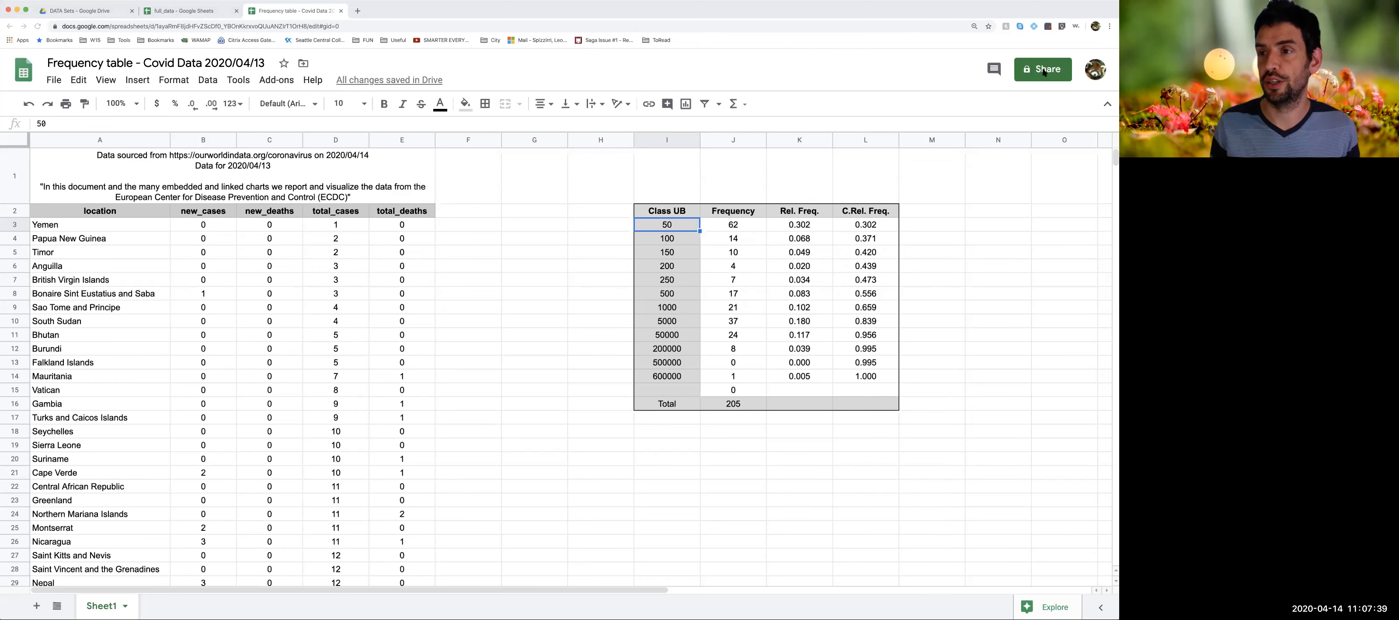
{"action": "left_click", "coordinate": [1043, 72]}
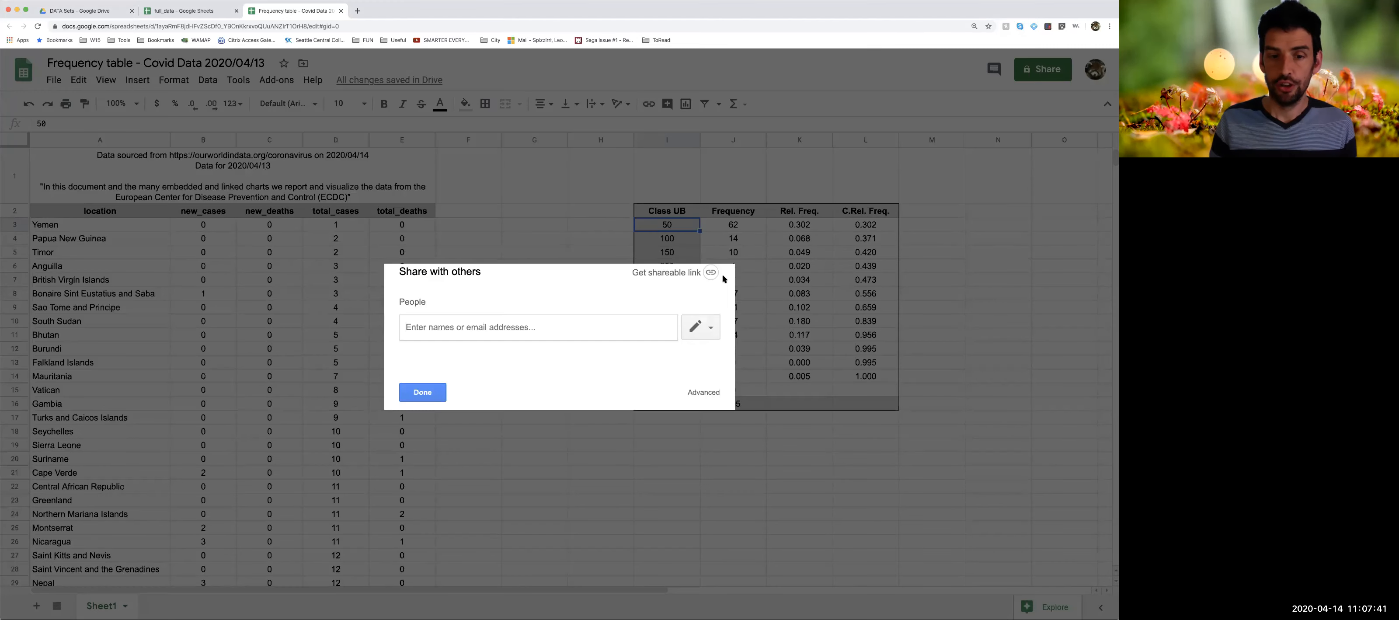
{"action": "left_click", "coordinate": [704, 392]}
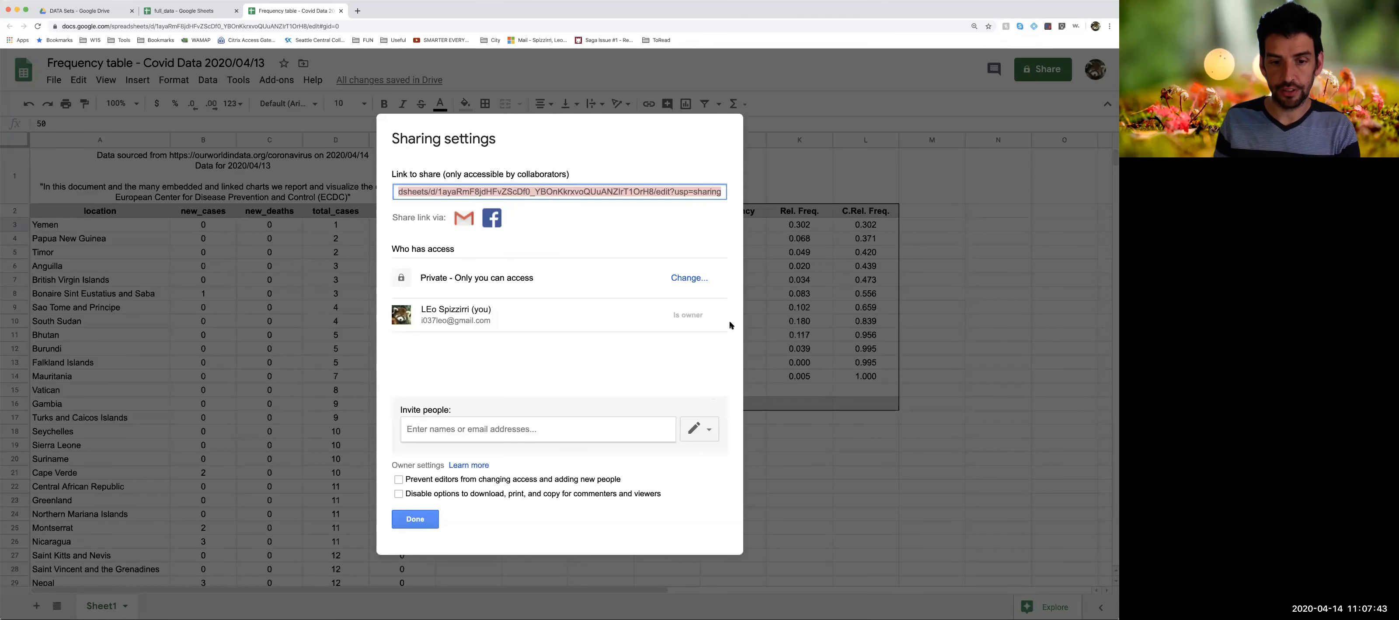
{"action": "key", "text": "Escape"}
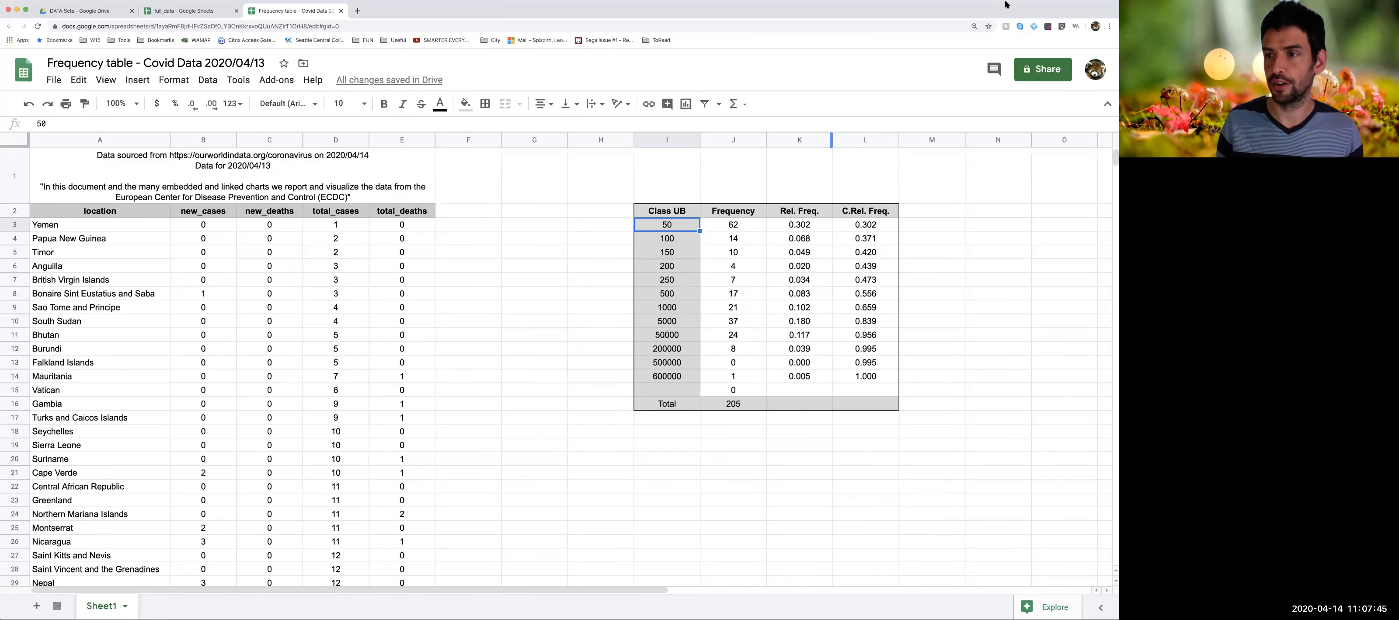
Turn on link sharing for the spreadsheet so that anyone with the link can view it
{"action": "left_click", "coordinate": [1046, 74]}
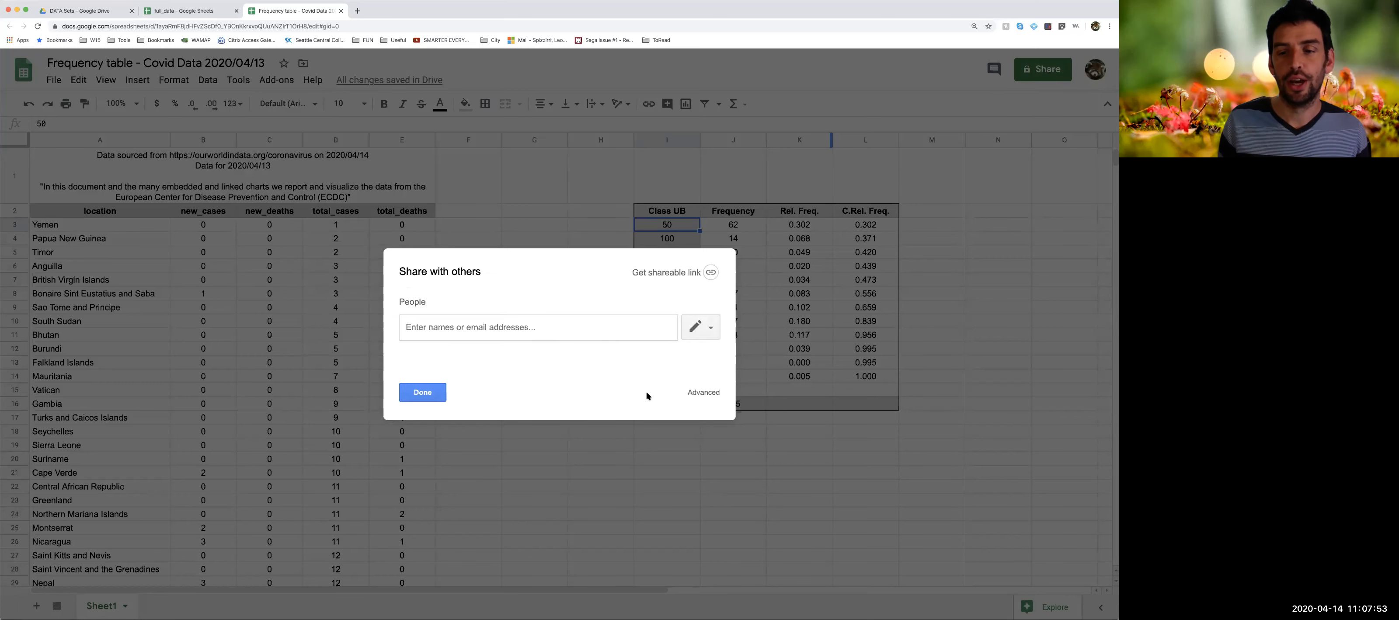
{"action": "left_click", "coordinate": [702, 392]}
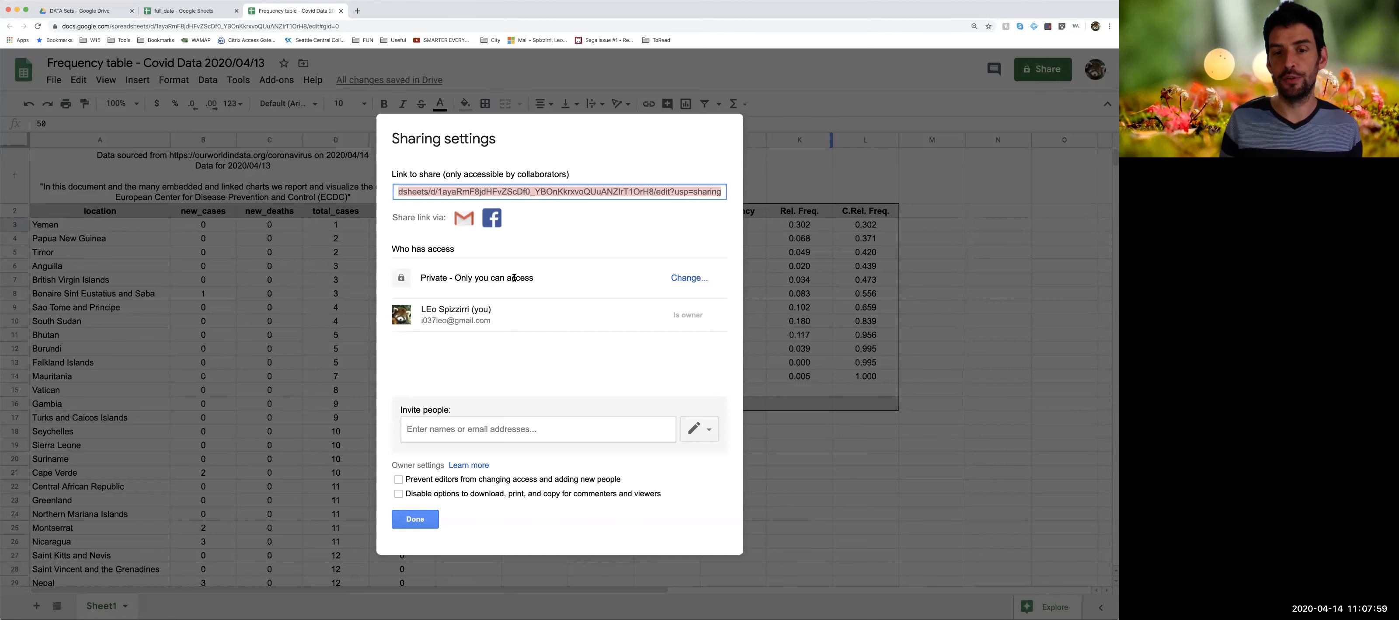
{"action": "left_click", "coordinate": [689, 278]}
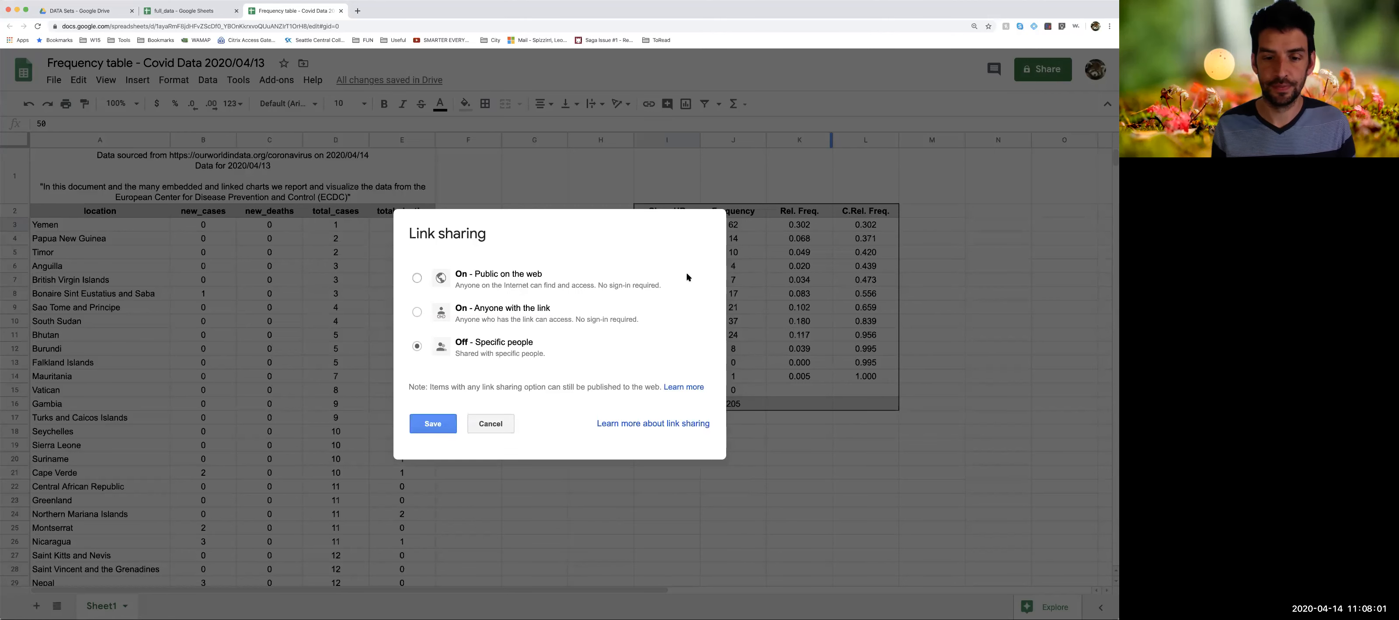
{"action": "left_click", "coordinate": [417, 312]}
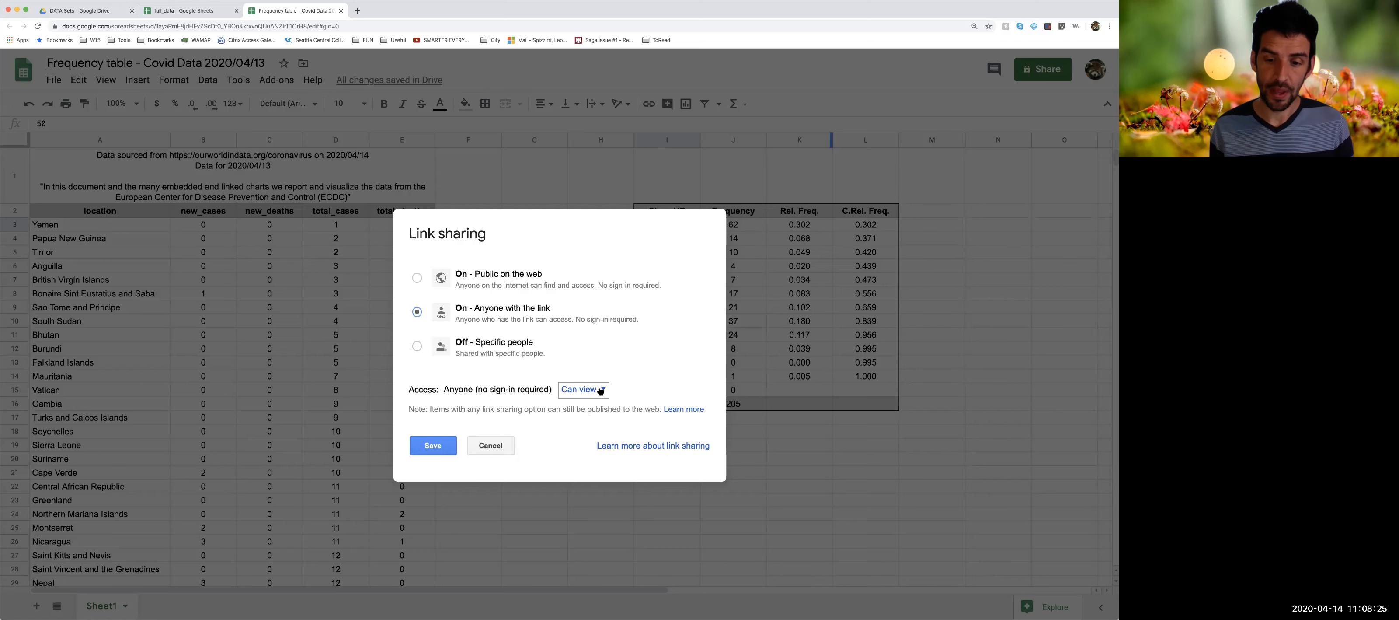
{"action": "left_click", "coordinate": [599, 392]}
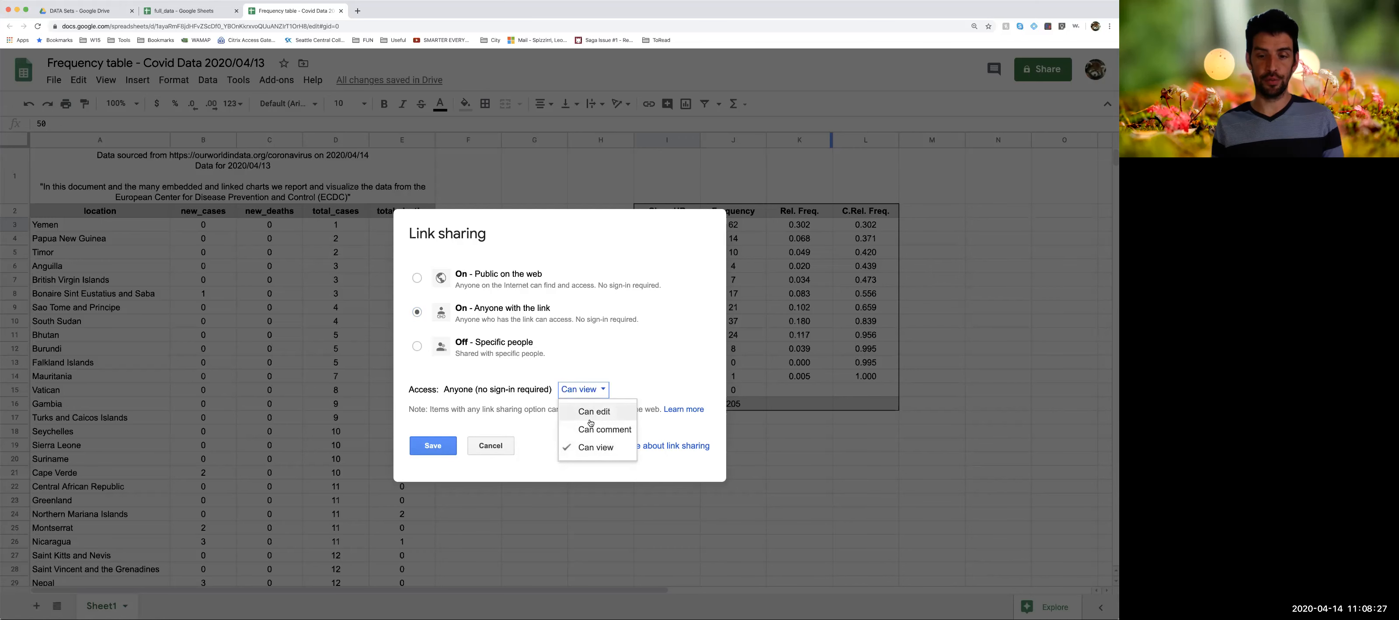
{"action": "left_click", "coordinate": [673, 337]}
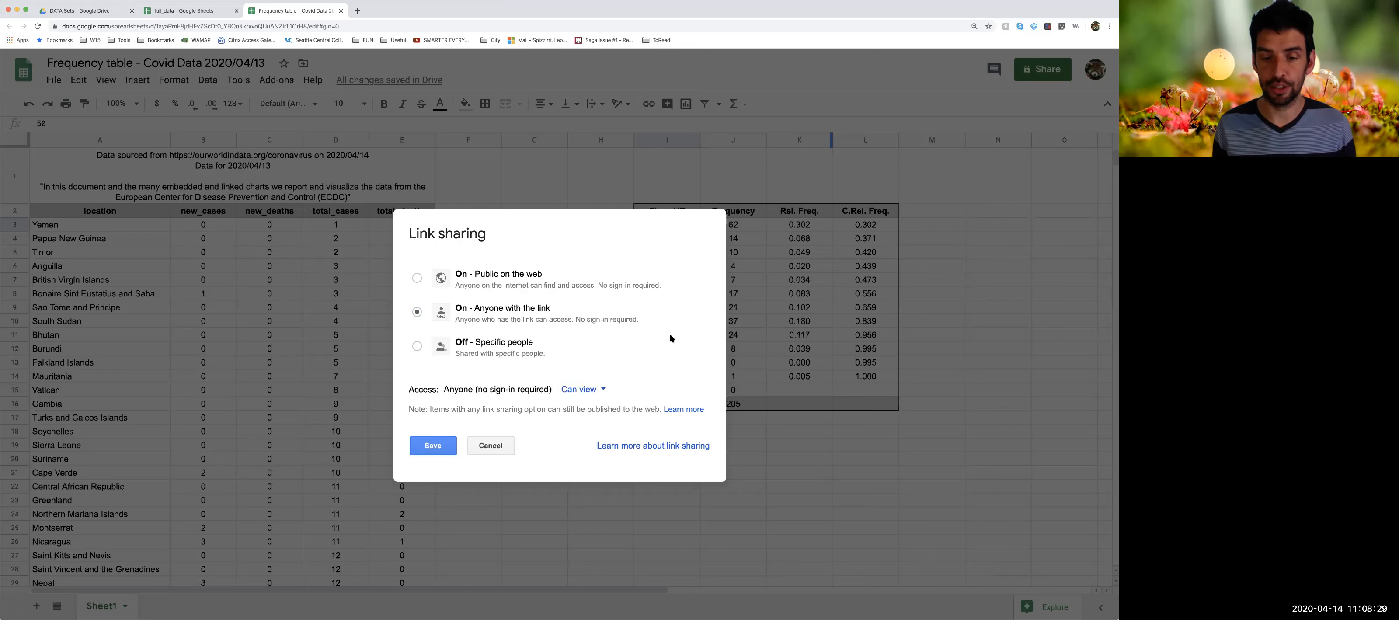
{"action": "left_click", "coordinate": [433, 445]}
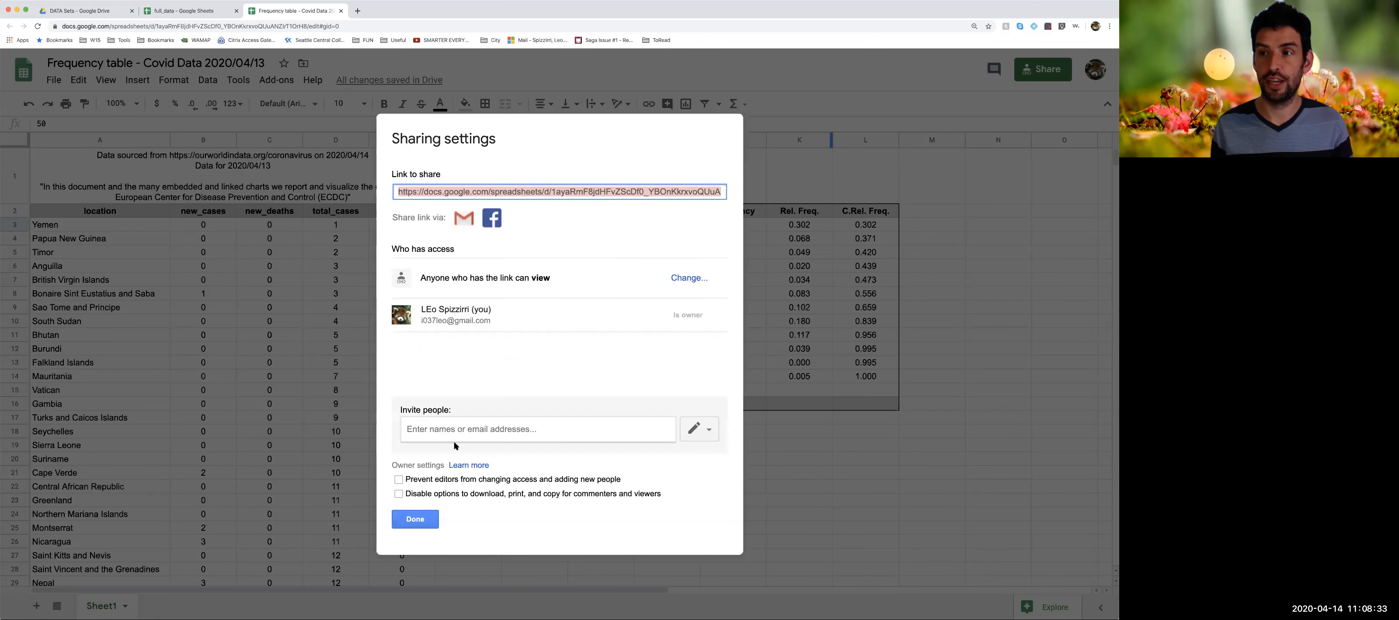
{"action": "left_click", "coordinate": [415, 519]}
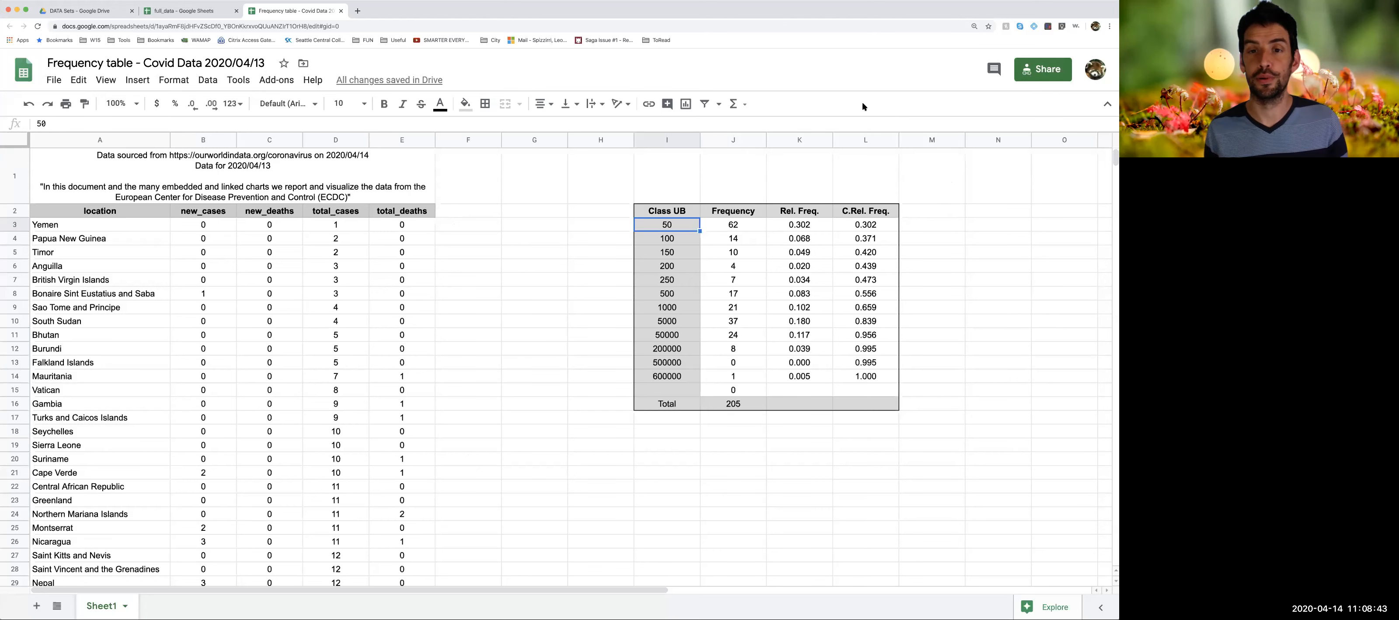
Copy the whole frequency table, I2:L16, including the headings and the Total row
{"action": "left_click", "coordinate": [659, 212]}
{"action": "left_click", "coordinate": [863, 406], "text": "shift"}
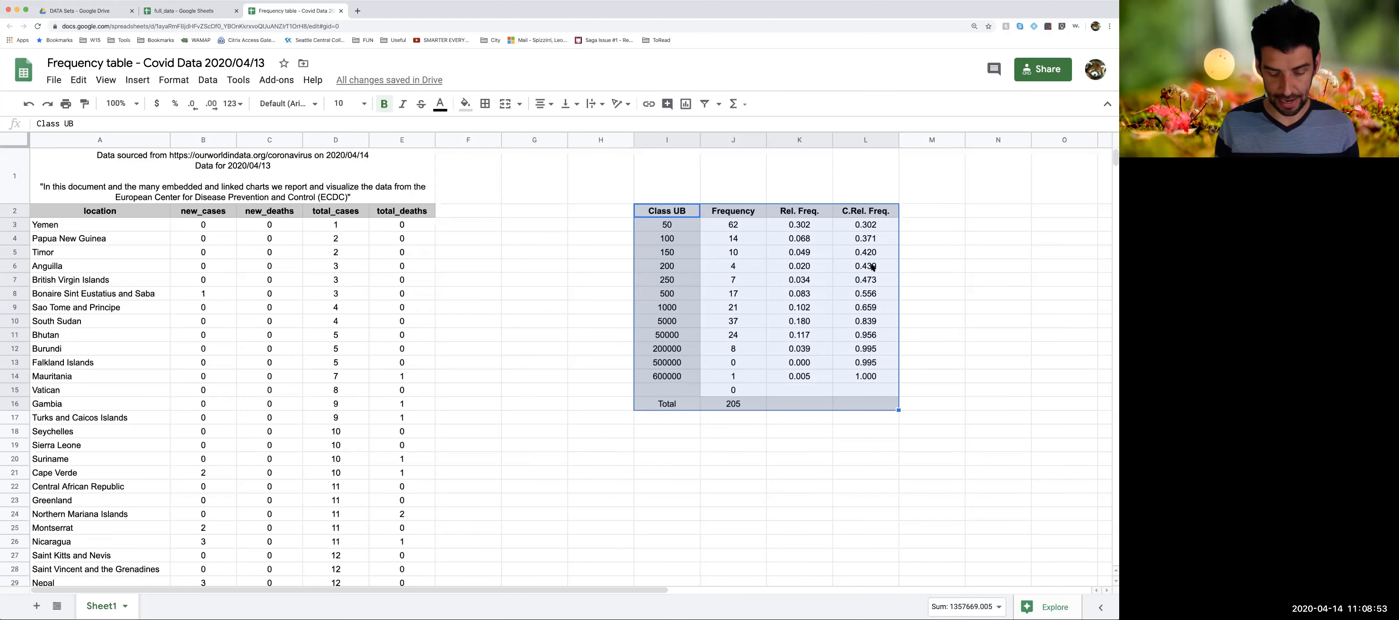
{"action": "key", "text": "super+c"}
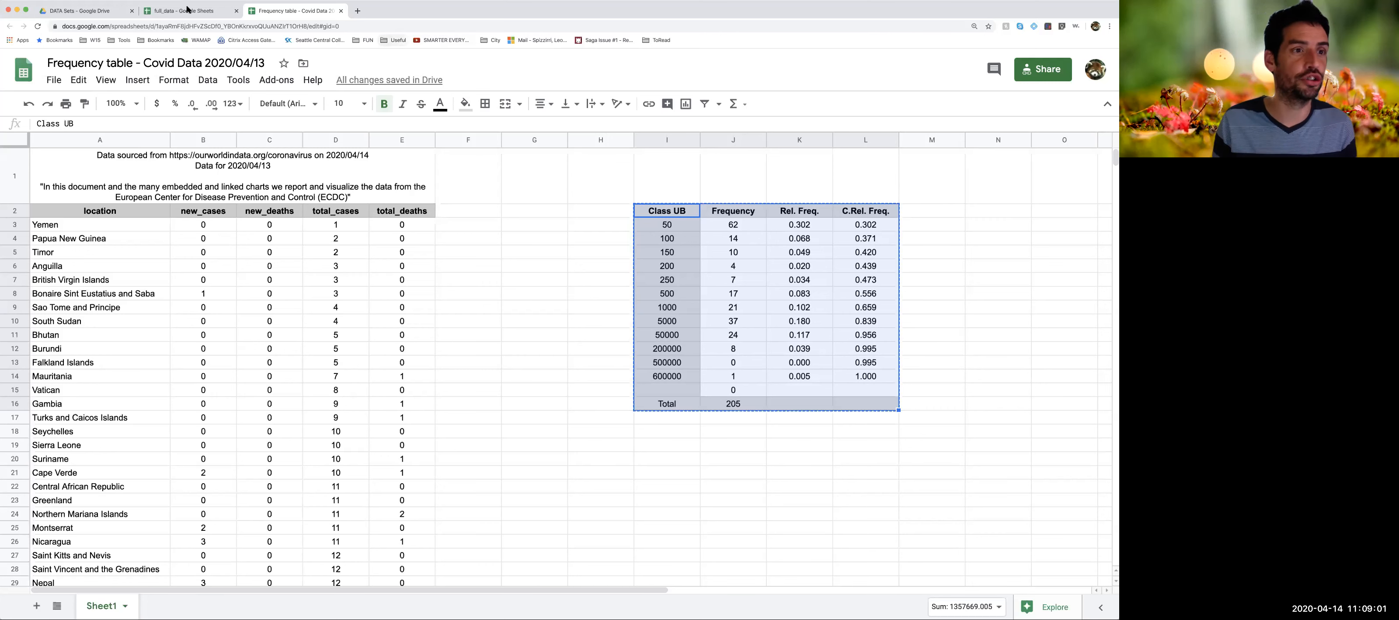
Create a new Google Docs document in the DATA Sets Drive folder and paste the frequency table linked to the spreadsheet
{"action": "left_click", "coordinate": [78, 13]}
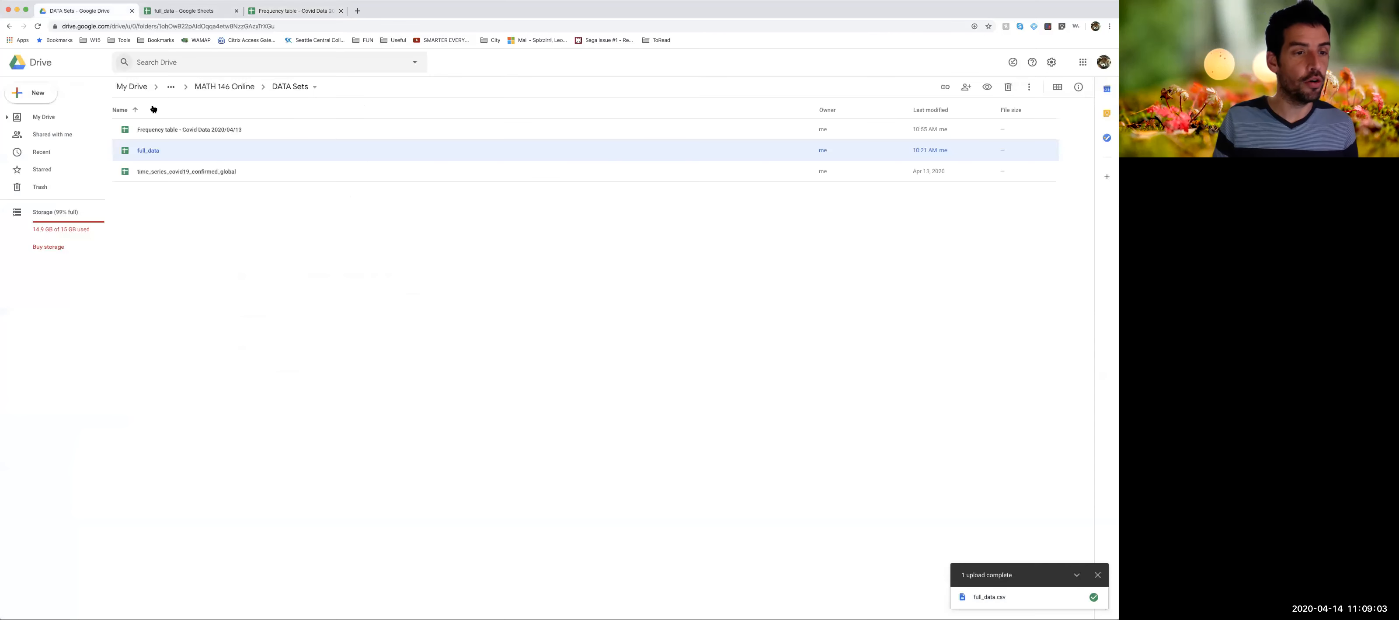
{"action": "left_click", "coordinate": [35, 97]}
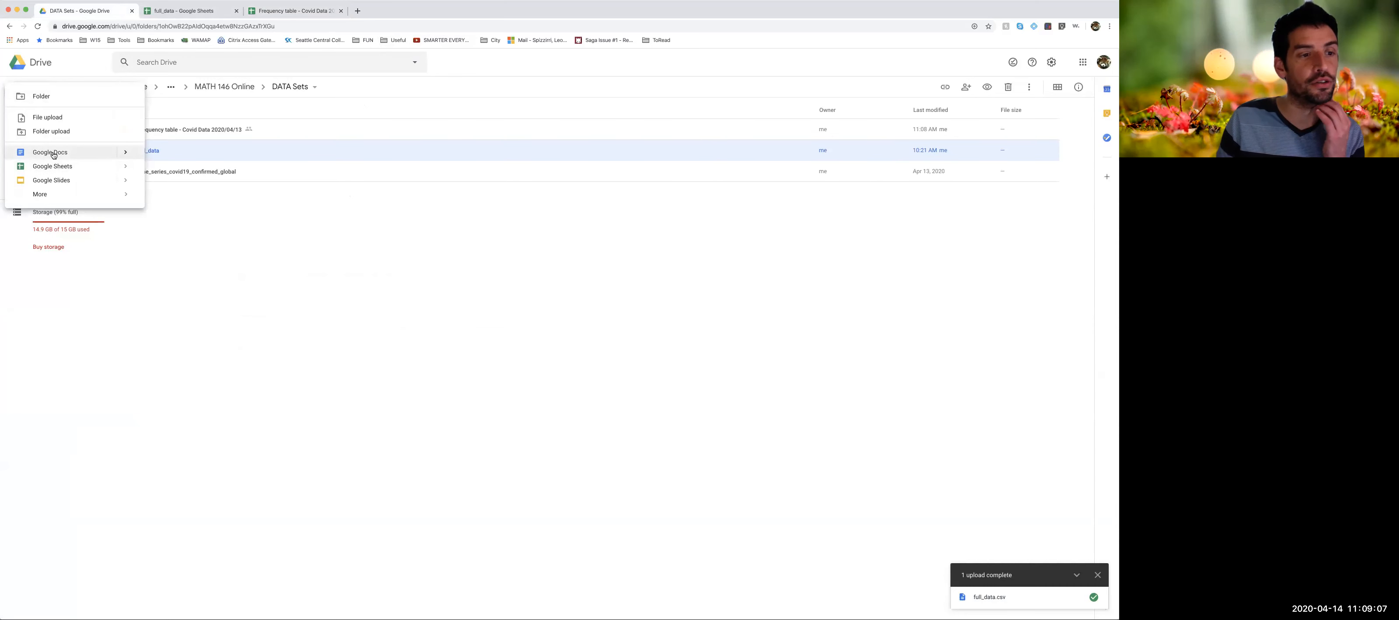
{"action": "left_click", "coordinate": [50, 153]}
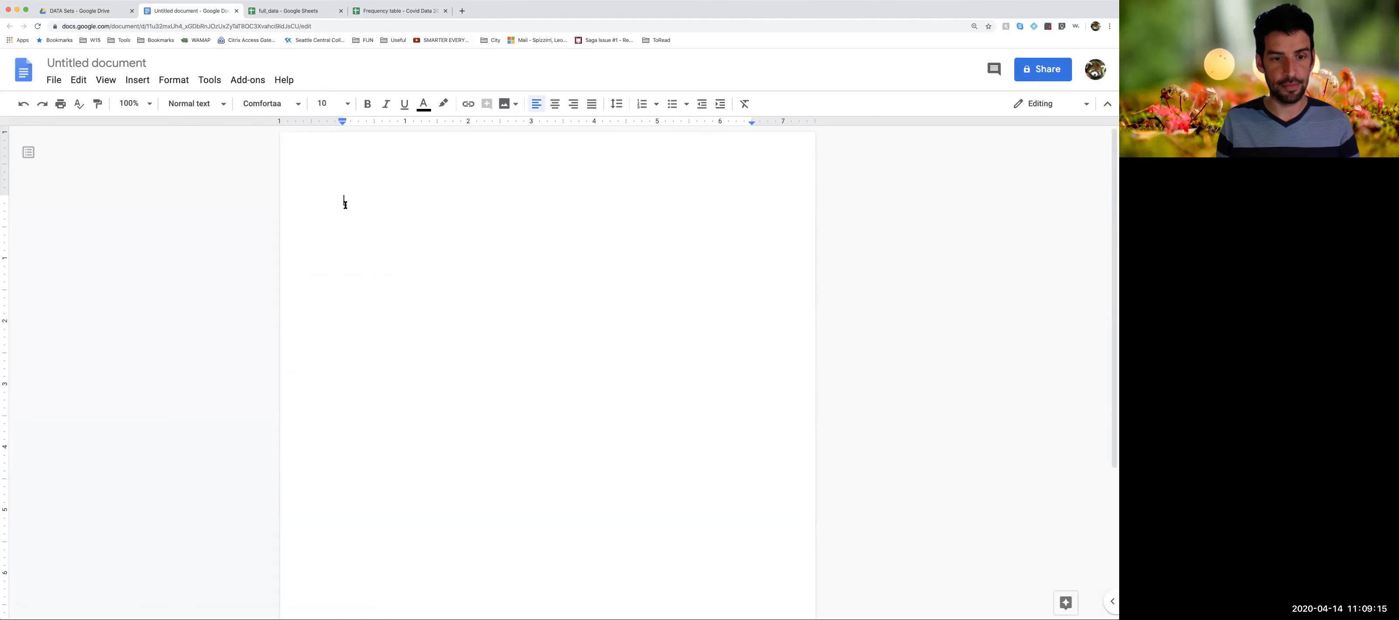
{"action": "key", "text": "super+v"}
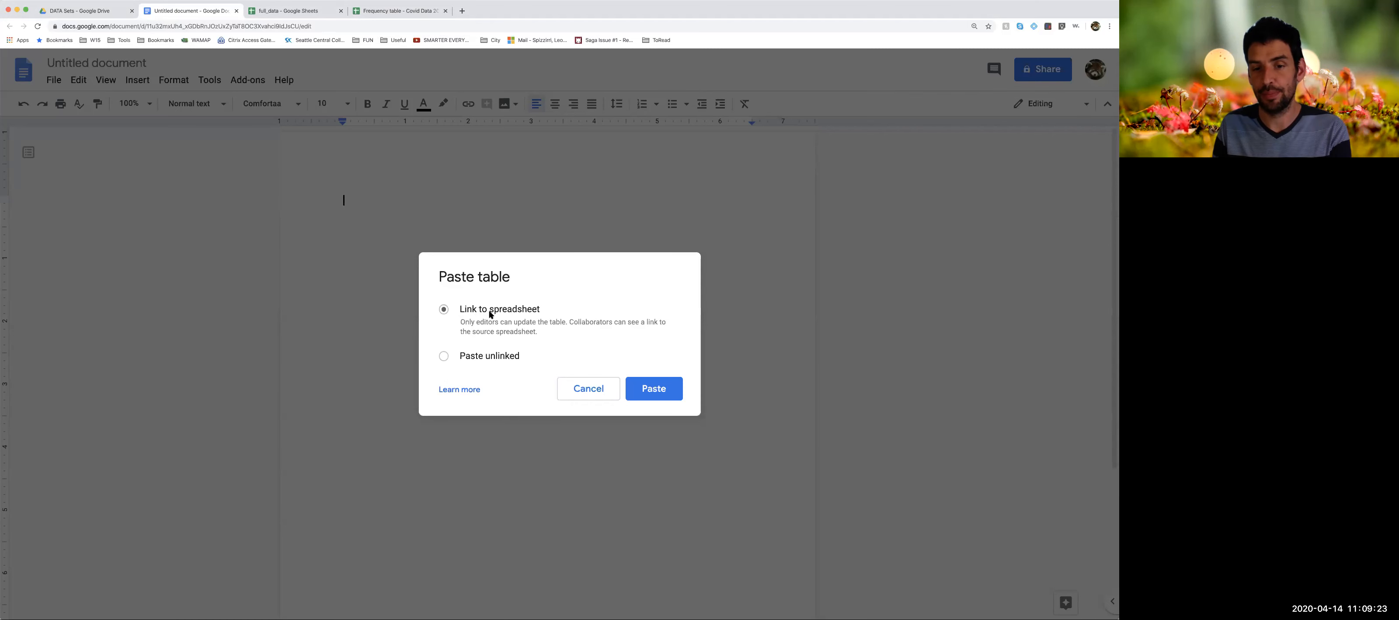
{"action": "left_click", "coordinate": [653, 391]}
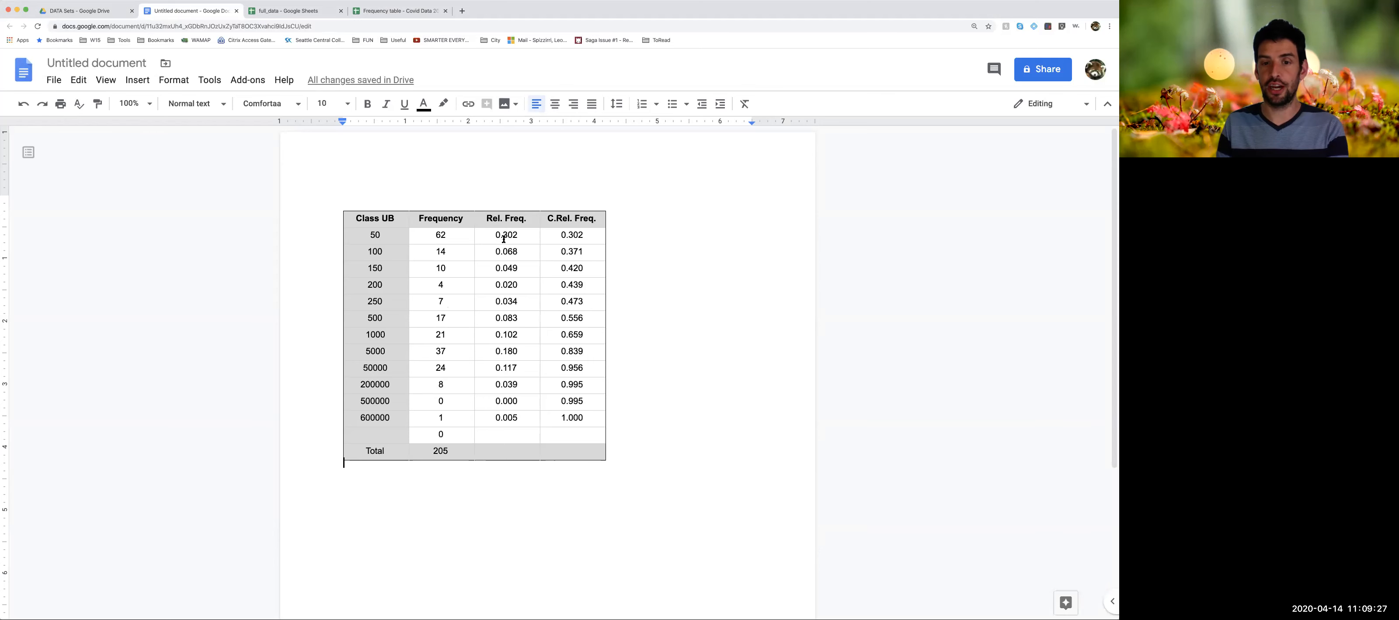
Add the line "Lesson on Frequency" above the pasted table, followed by an empty line
{"action": "left_click", "coordinate": [358, 194]}
{"action": "type", "text": "Lesson on Frequency"}
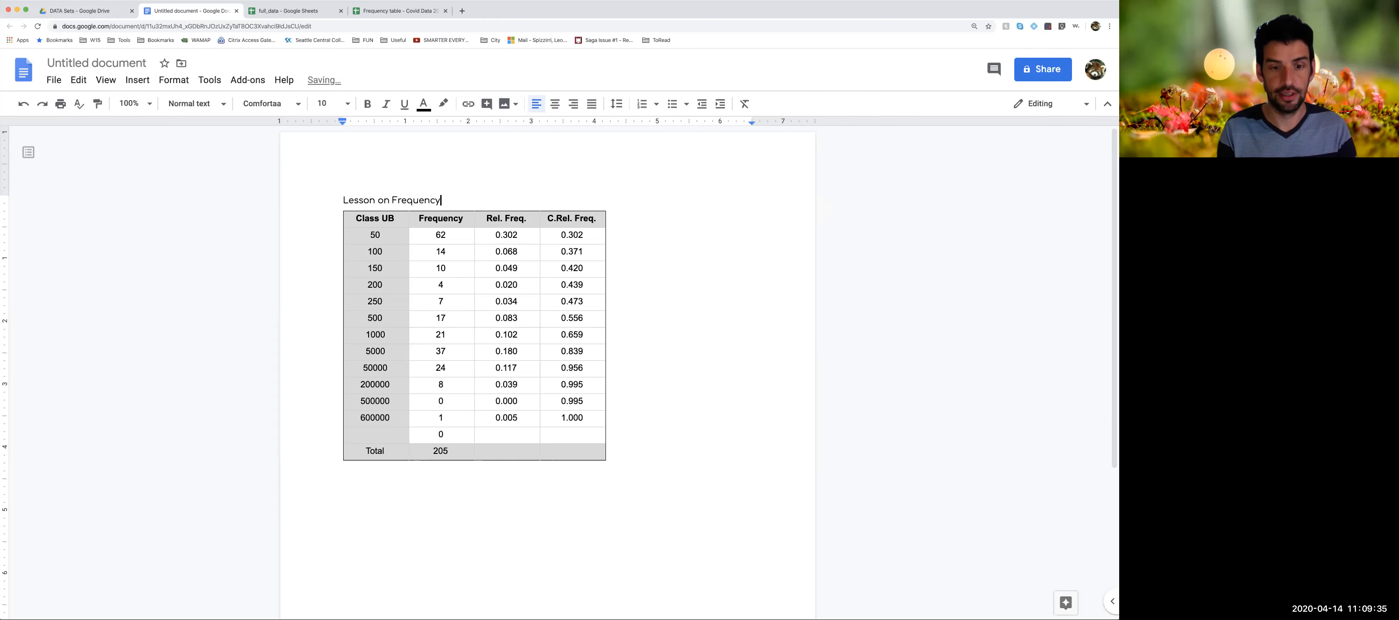
{"action": "key", "text": "Return"}
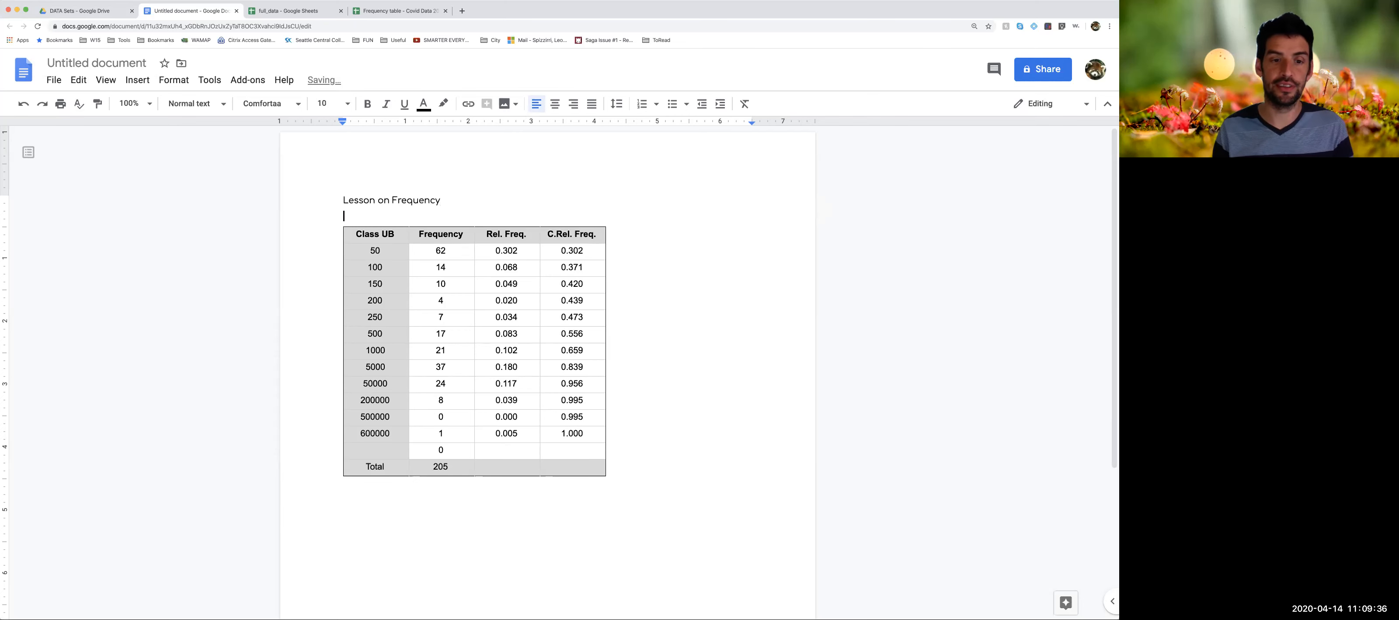
Open the source spreadsheet of the linked frequency table from the document
{"action": "left_click", "coordinate": [547, 271]}
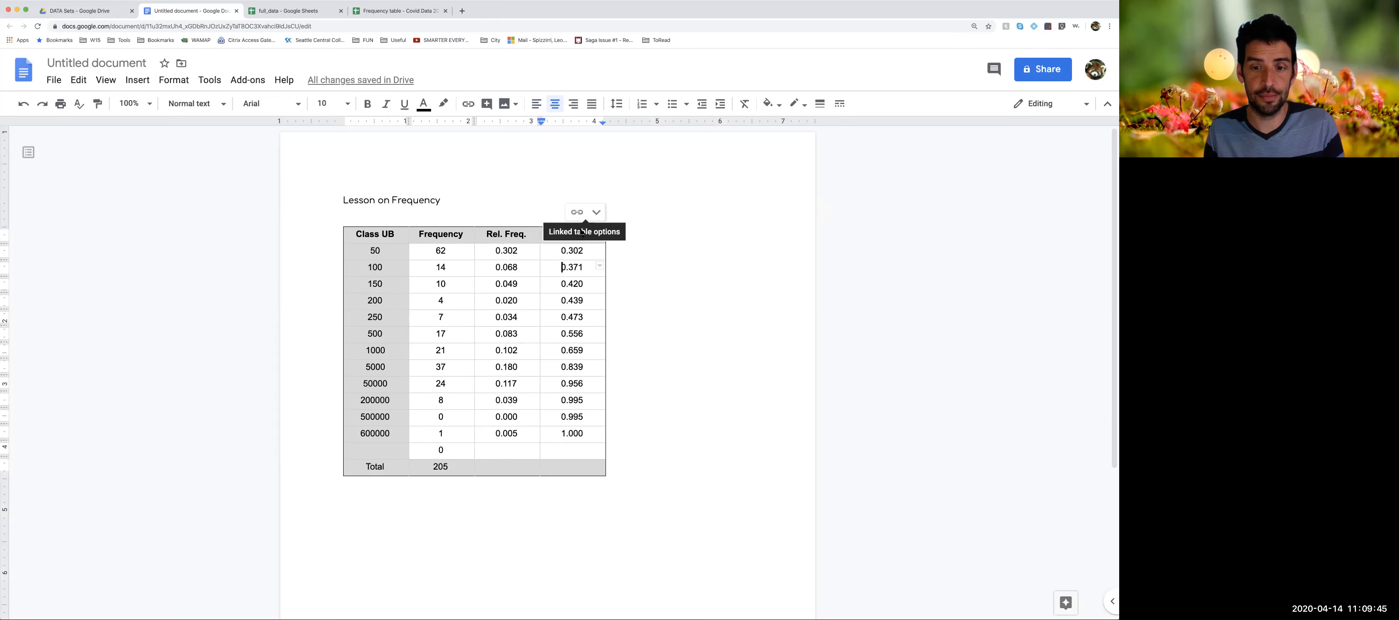
{"action": "left_click", "coordinate": [596, 212]}
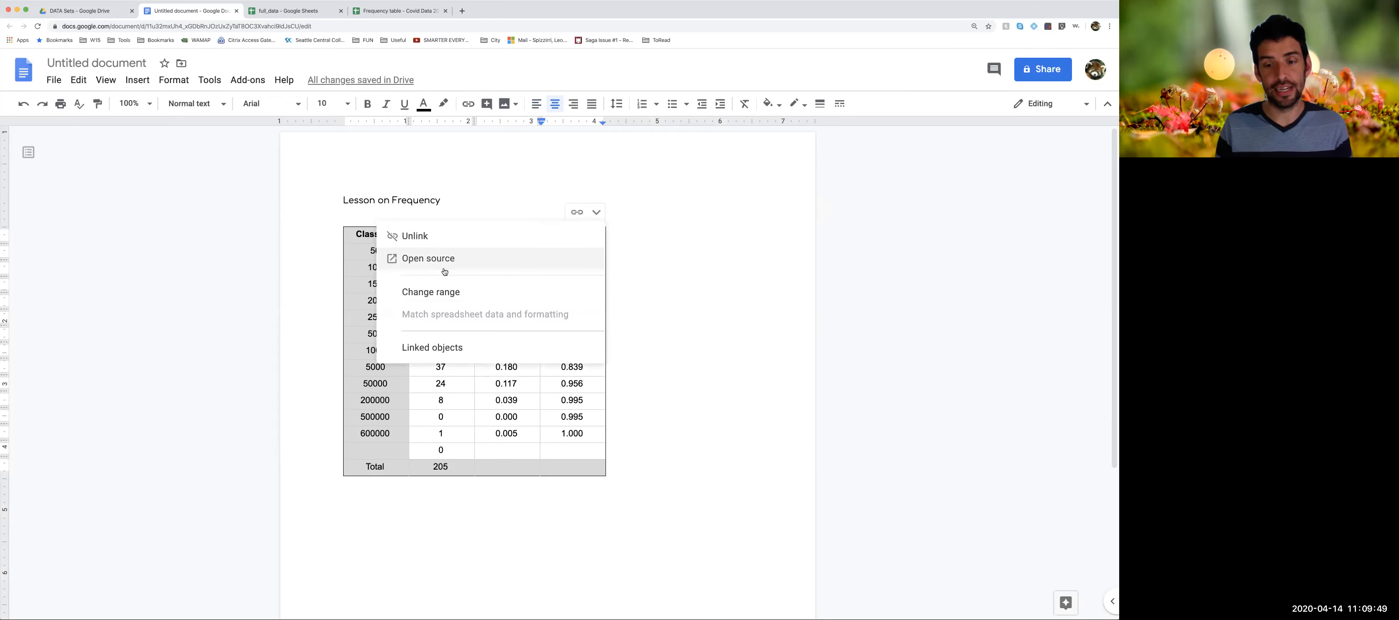
{"action": "left_click", "coordinate": [507, 375]}
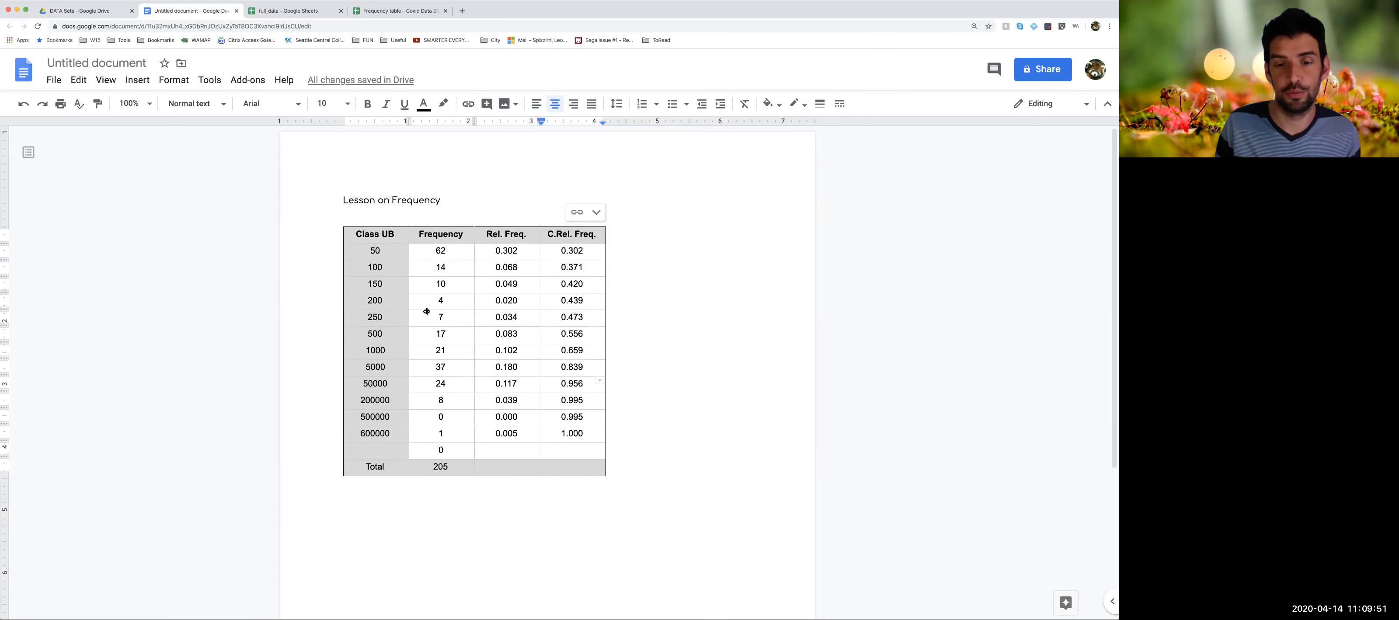
{"action": "left_click", "coordinate": [596, 212]}
{"action": "left_click", "coordinate": [496, 259]}
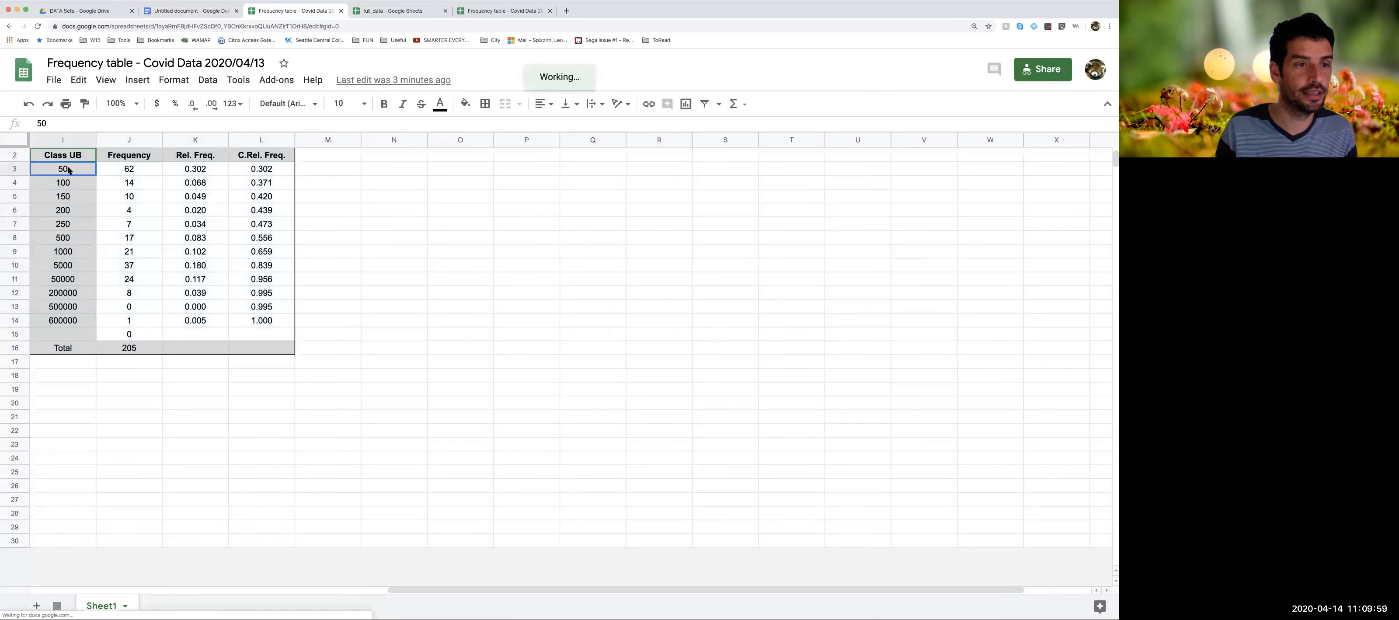
Make the Class UB values and the Total label, I3:I16, bold in the source spreadsheet
{"action": "left_click_drag", "start_coordinate": [659, 592], "coordinate": [466, 591]}
{"action": "left_click", "coordinate": [327, 325], "text": "shift"}
{"action": "left_click", "coordinate": [334, 350], "text": "shift"}
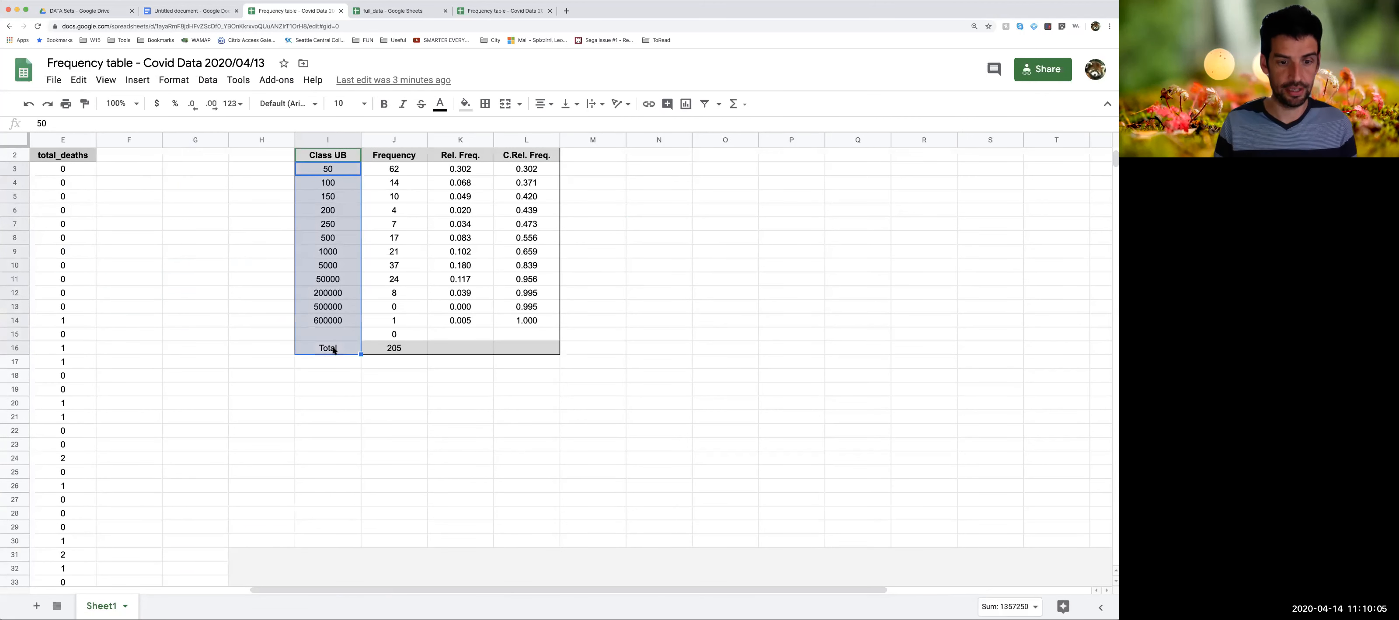
{"action": "left_click", "coordinate": [383, 107]}
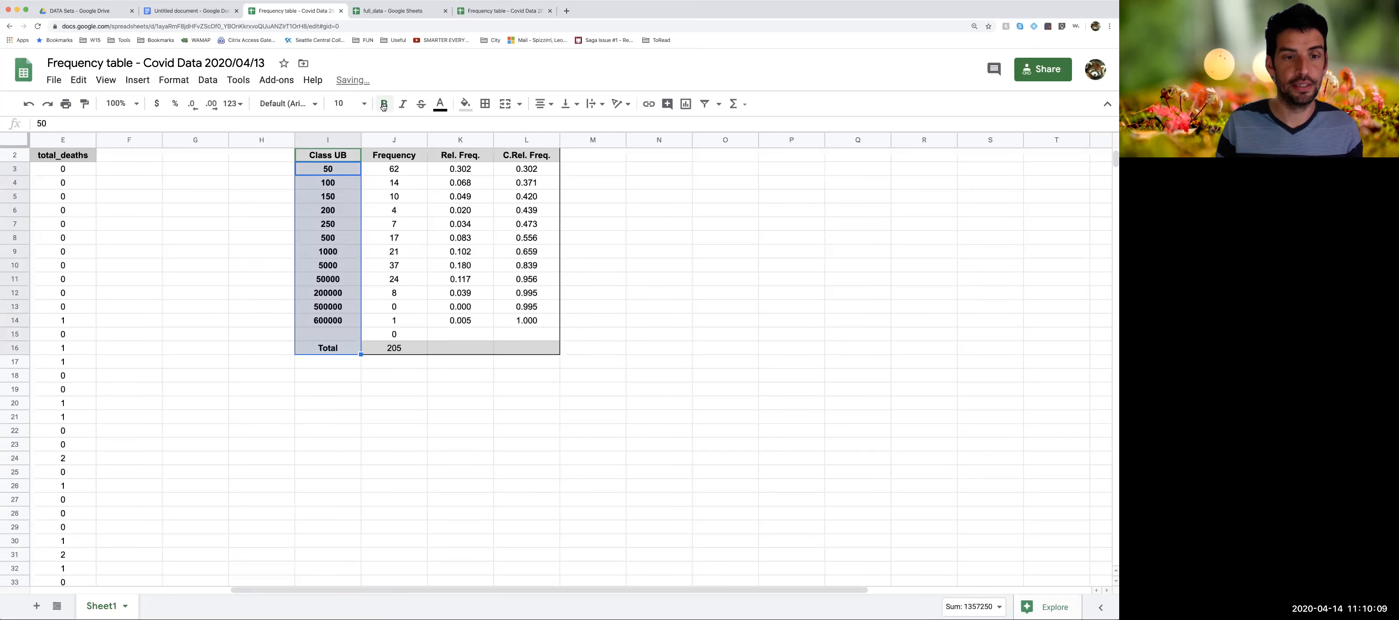
{"action": "left_click", "coordinate": [676, 322]}
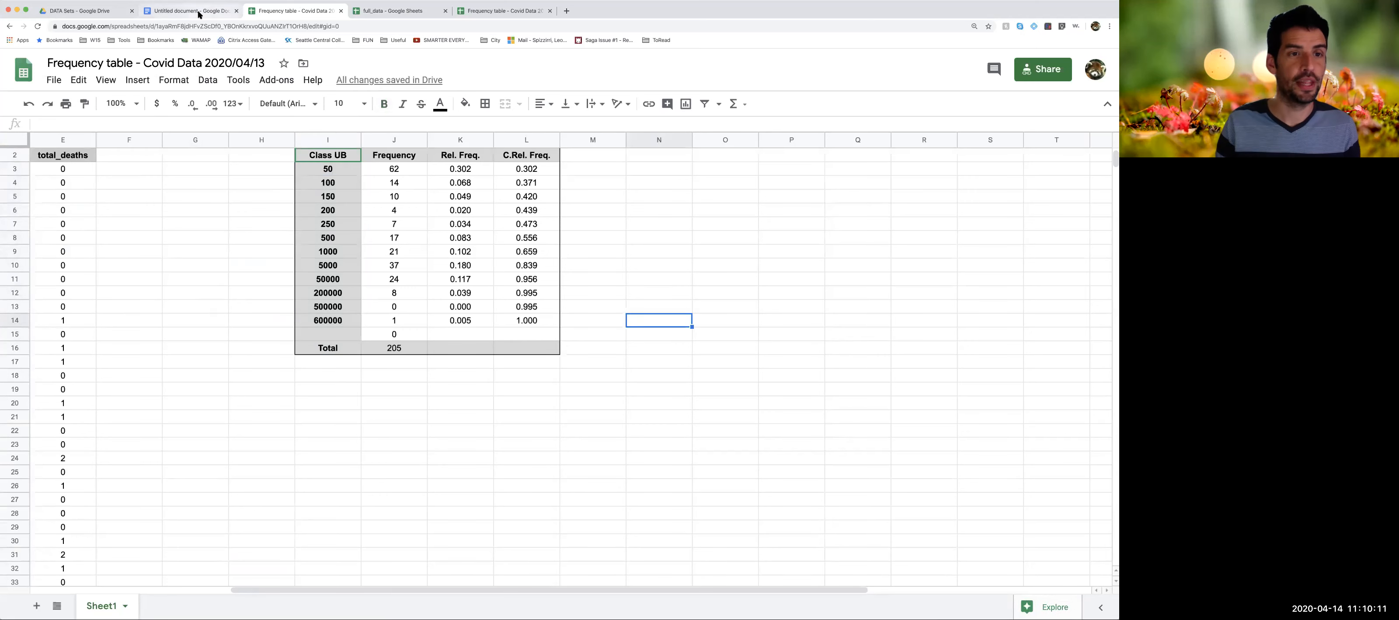
Return to the untitled document and update the linked frequency table from its source spreadsheet
{"action": "left_click", "coordinate": [195, 11]}
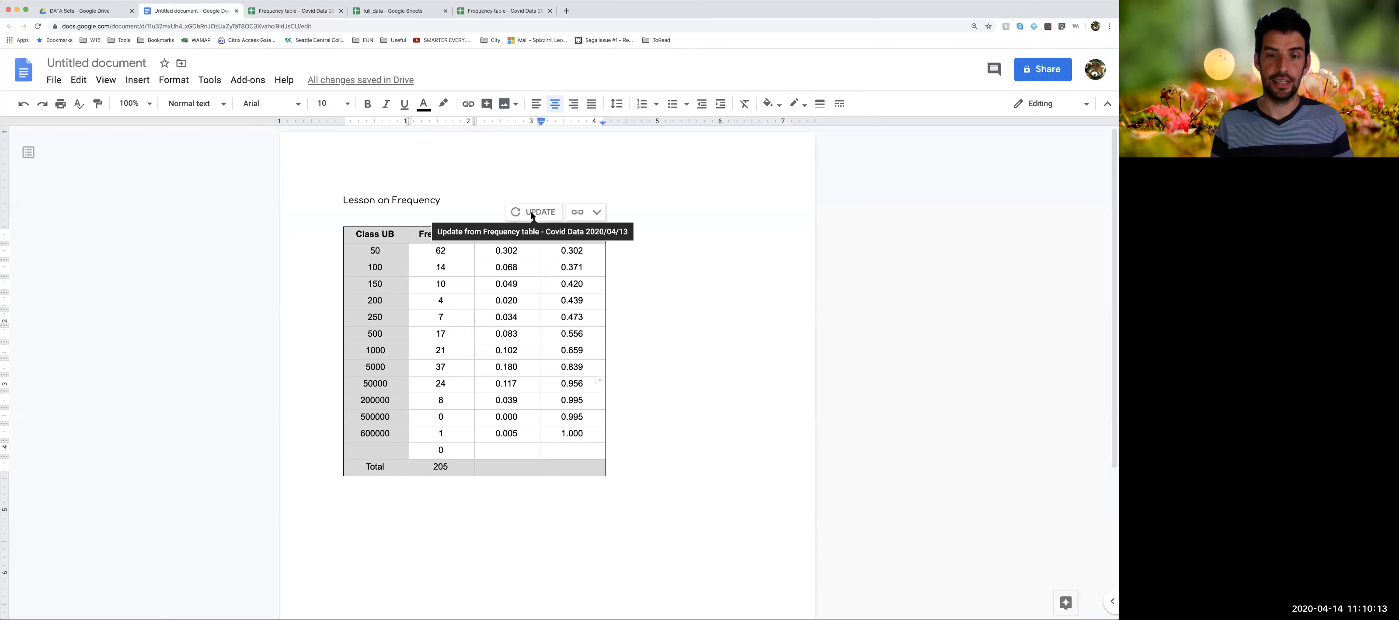
{"action": "left_click", "coordinate": [535, 213]}
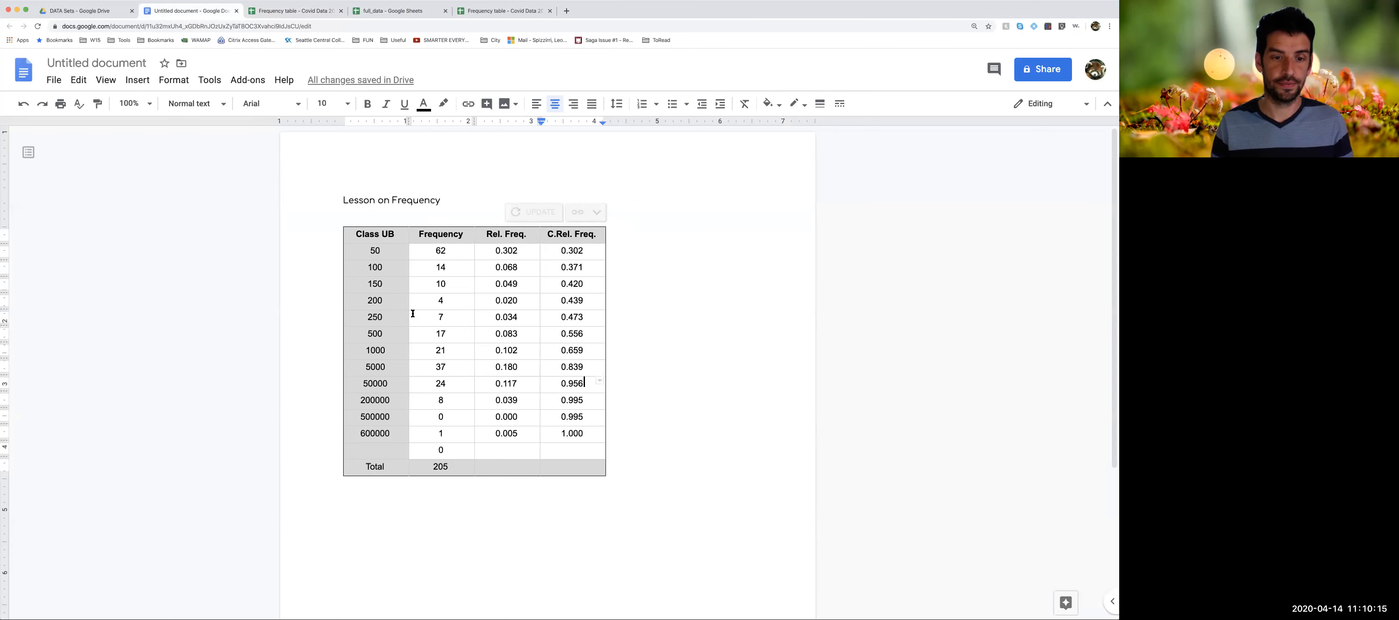
{"action": "left_click", "coordinate": [590, 367]}
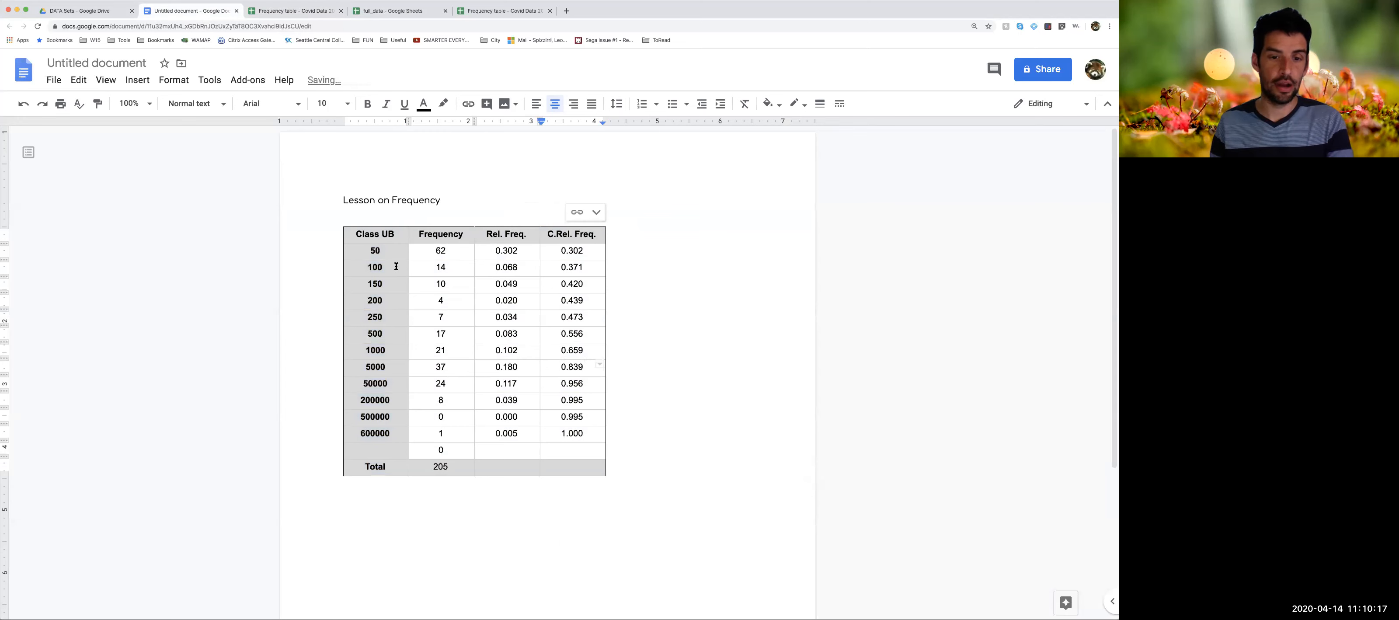